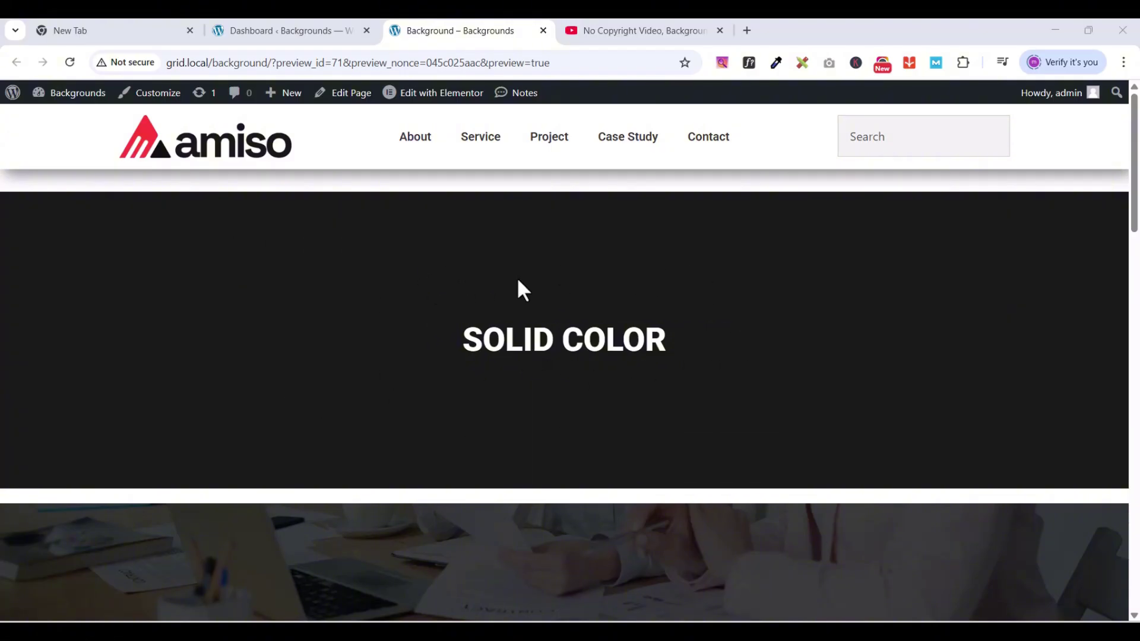
Step: Review the background examples on the preview page, from the solid color section through fixed image, gradient, video and shape to the slideshow
{"action": "scroll", "coordinate": [644, 291], "scroll_direction": "down", "scroll_amount": 5}
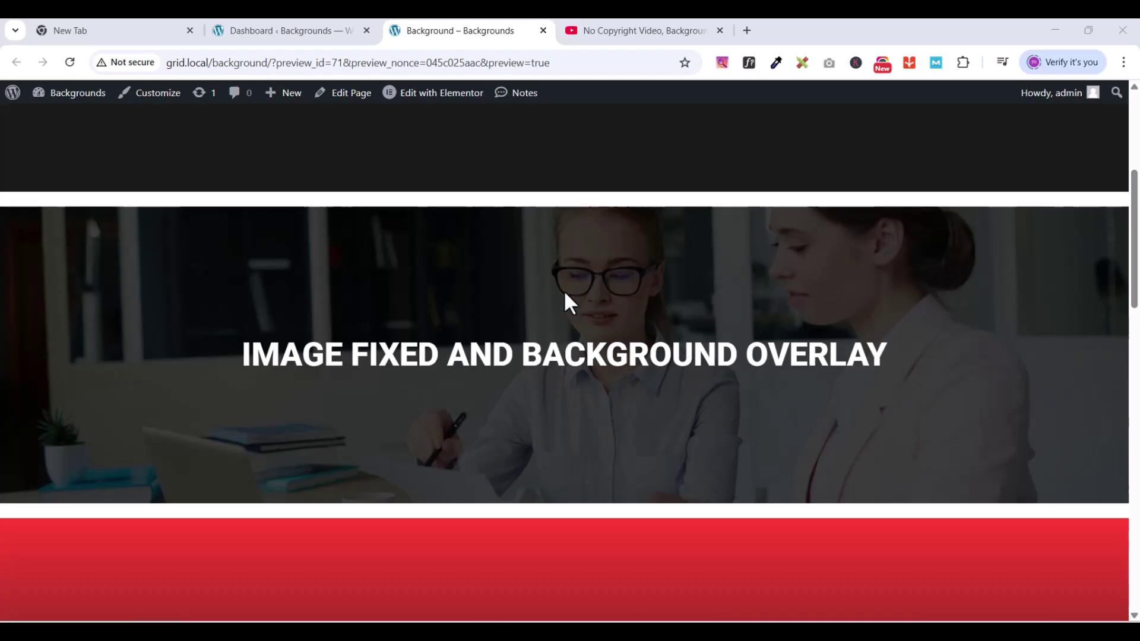
{"action": "scroll", "coordinate": [564, 293], "scroll_direction": "up", "scroll_amount": 3}
{"action": "scroll", "coordinate": [564, 294], "scroll_direction": "down", "scroll_amount": 4}
{"action": "scroll", "coordinate": [564, 293], "scroll_direction": "up", "scroll_amount": 3}
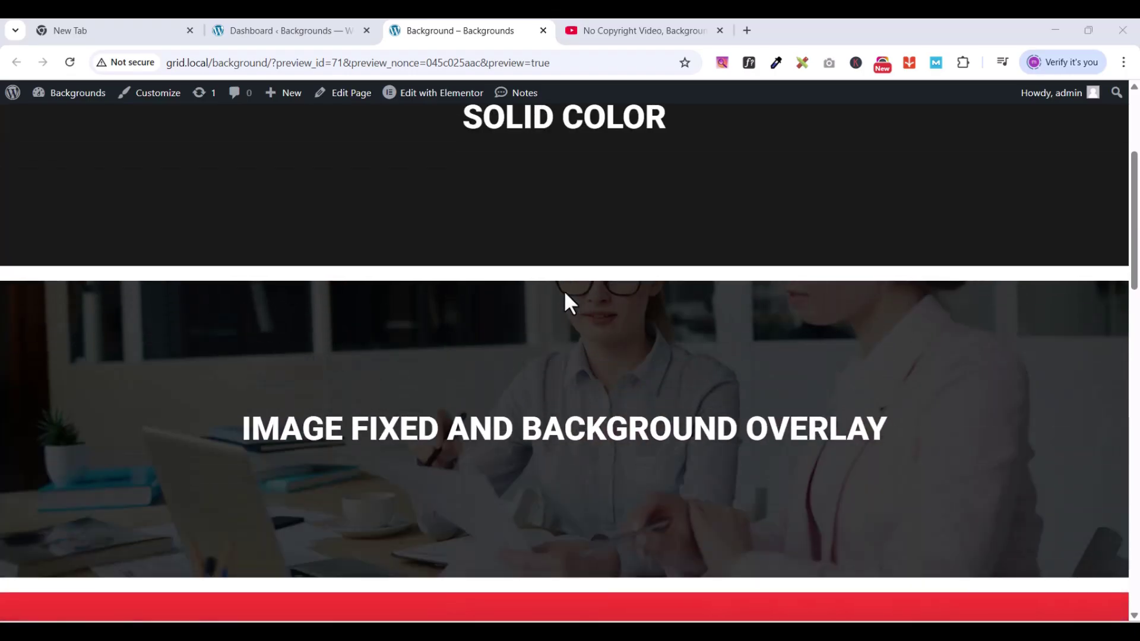
{"action": "scroll", "coordinate": [564, 294], "scroll_direction": "down", "scroll_amount": 1}
{"action": "scroll", "coordinate": [565, 293], "scroll_direction": "up", "scroll_amount": 1}
{"action": "scroll", "coordinate": [565, 293], "scroll_direction": "down", "scroll_amount": 3}
{"action": "scroll", "coordinate": [565, 293], "scroll_direction": "up", "scroll_amount": 3}
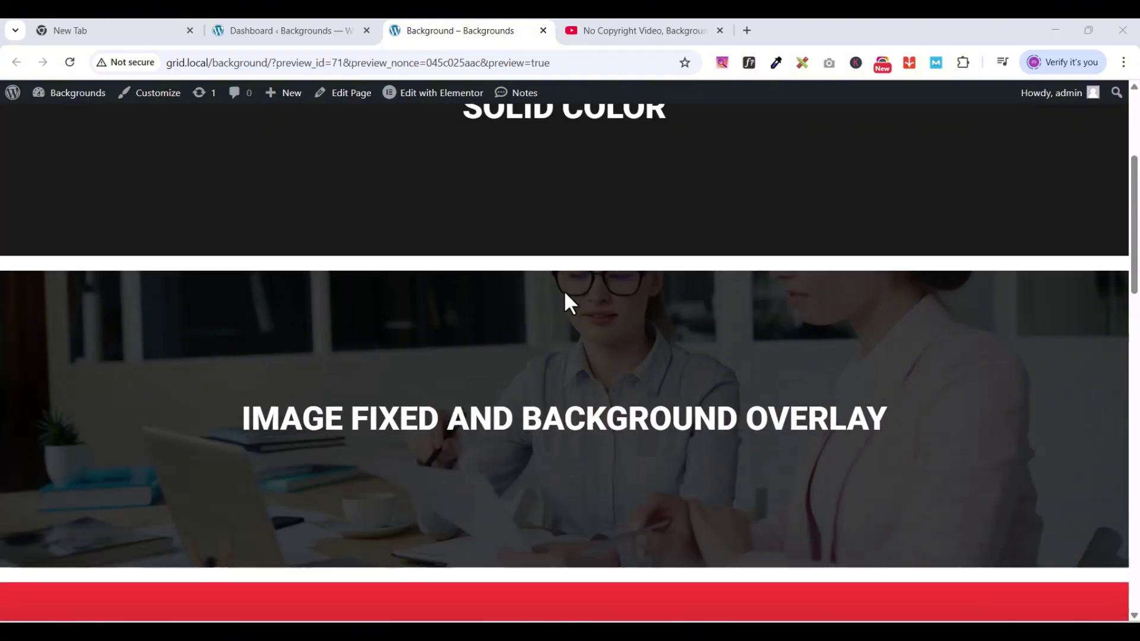
{"action": "scroll", "coordinate": [565, 293], "scroll_direction": "down", "scroll_amount": 2}
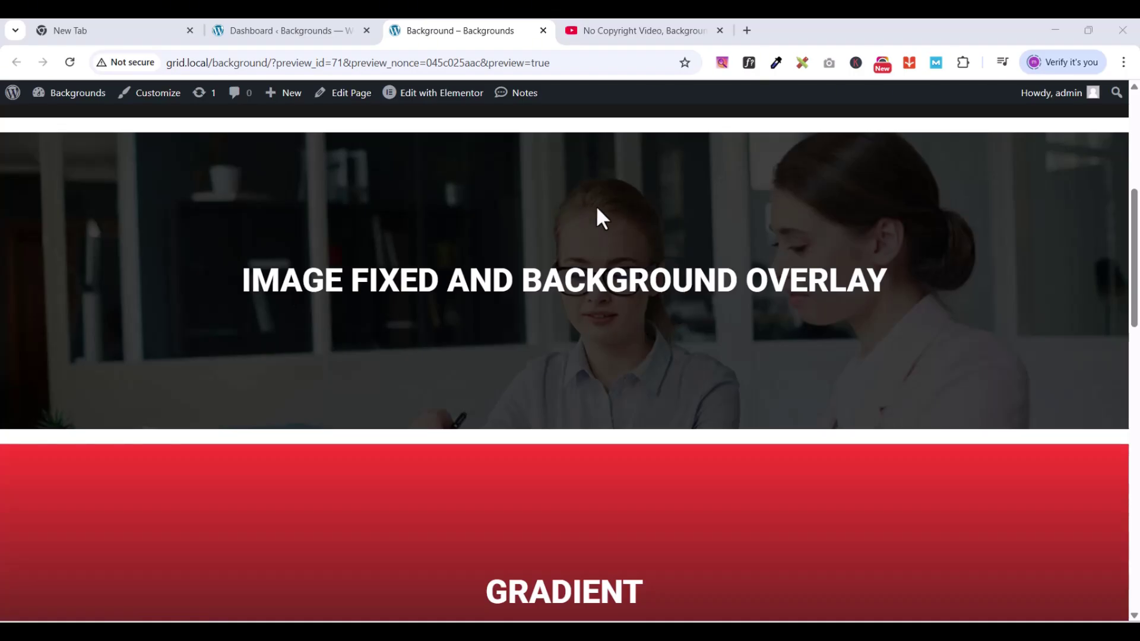
{"action": "scroll", "coordinate": [596, 207], "scroll_direction": "down", "scroll_amount": 2}
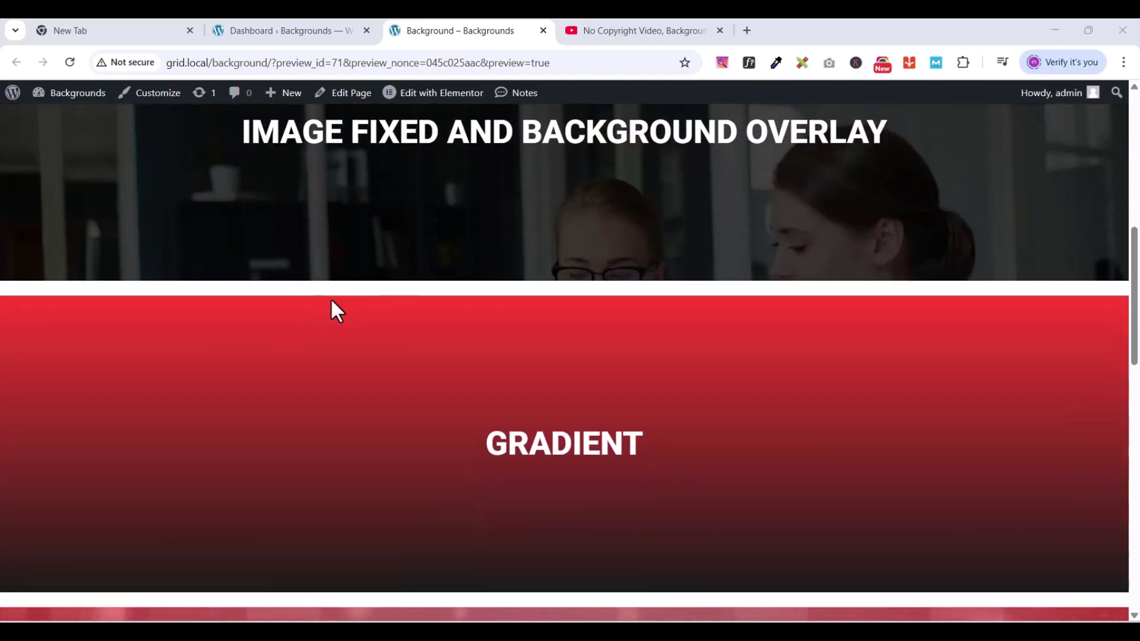
{"action": "scroll", "coordinate": [331, 298], "scroll_direction": "down", "scroll_amount": 1}
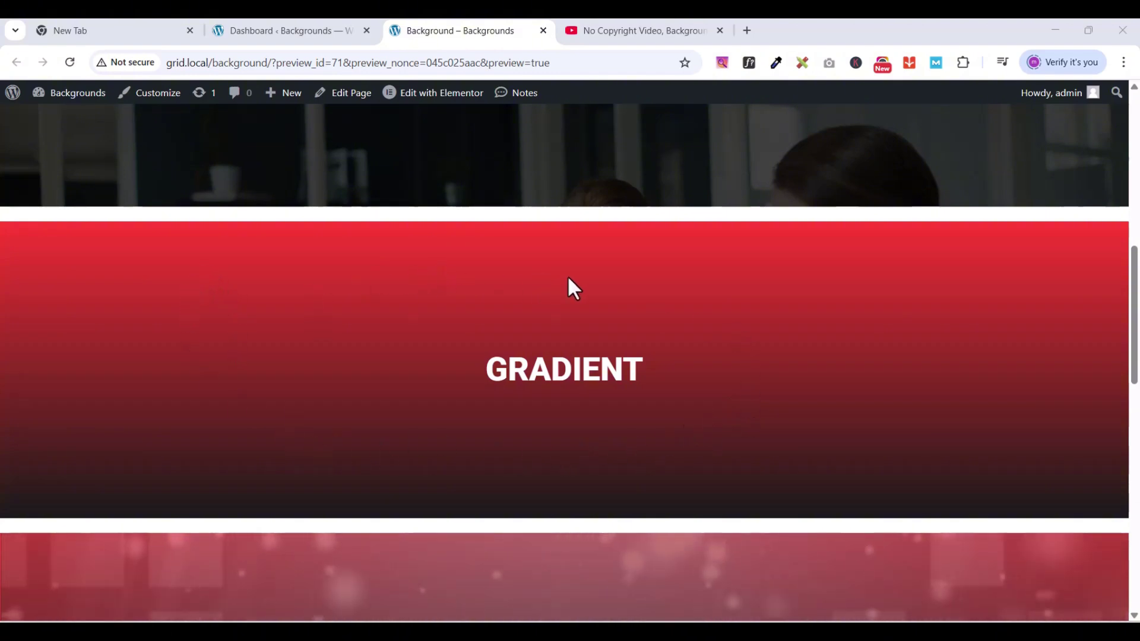
{"action": "scroll", "coordinate": [569, 279], "scroll_direction": "down", "scroll_amount": 5}
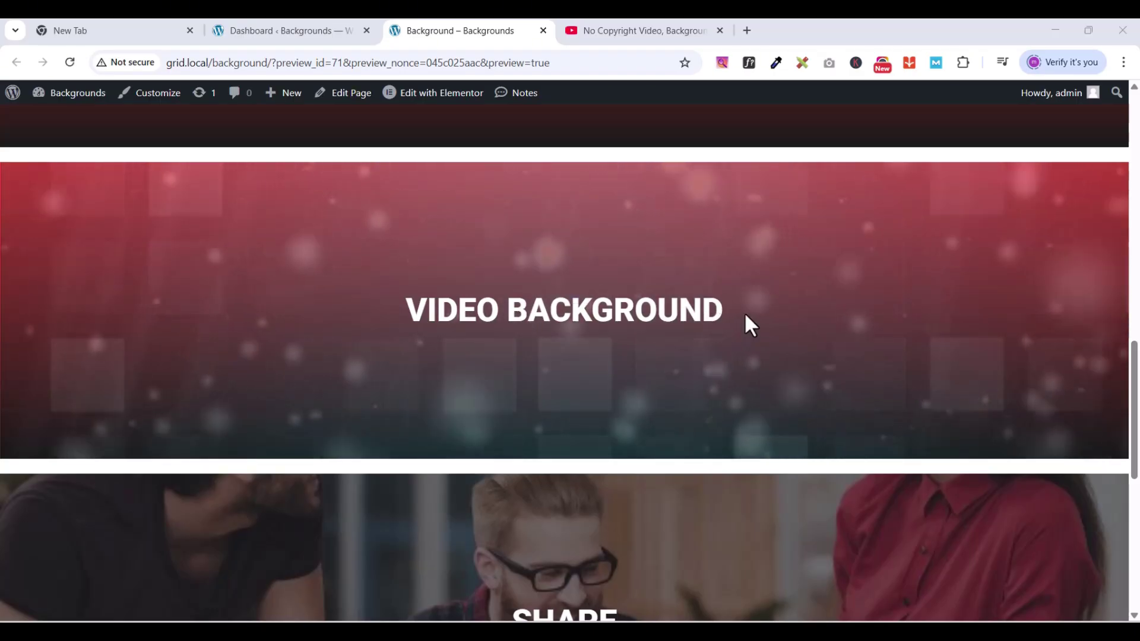
{"action": "scroll", "coordinate": [752, 323], "scroll_direction": "down", "scroll_amount": 5}
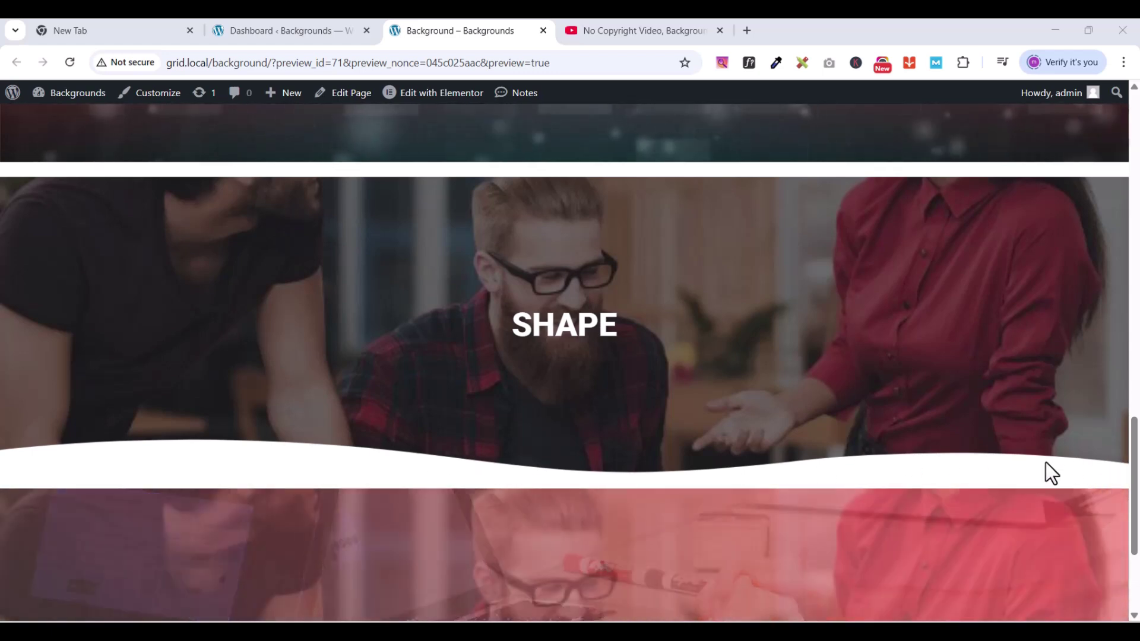
{"action": "scroll", "coordinate": [629, 307], "scroll_direction": "down", "scroll_amount": 3}
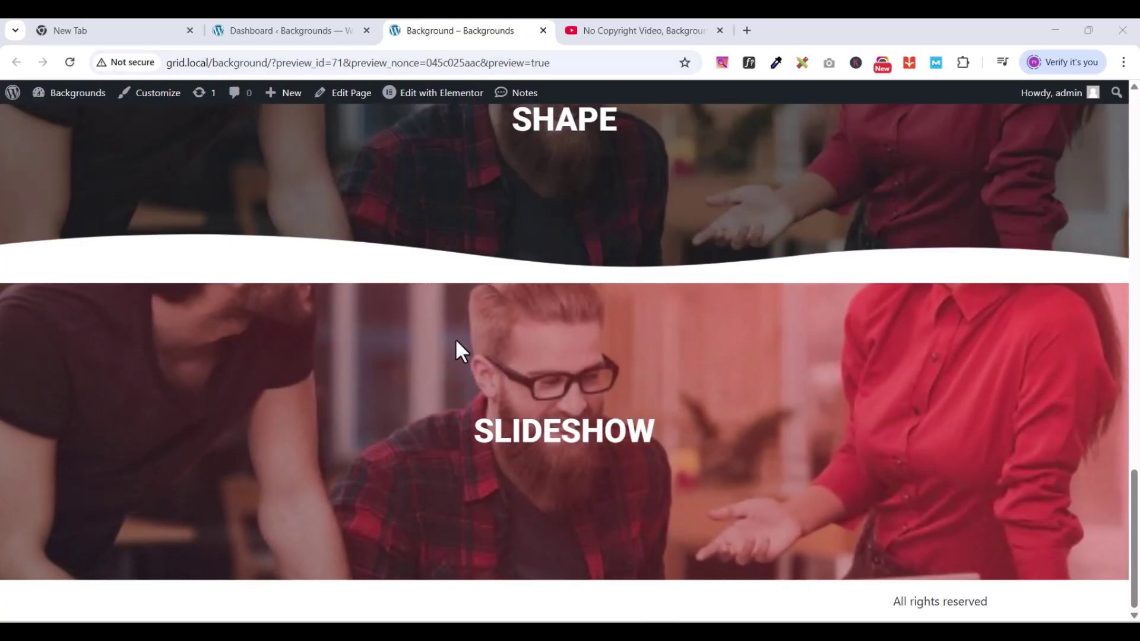
Step: Check the installed plugins and the active theme in the WordPress dashboard
{"action": "left_click", "coordinate": [293, 29]}
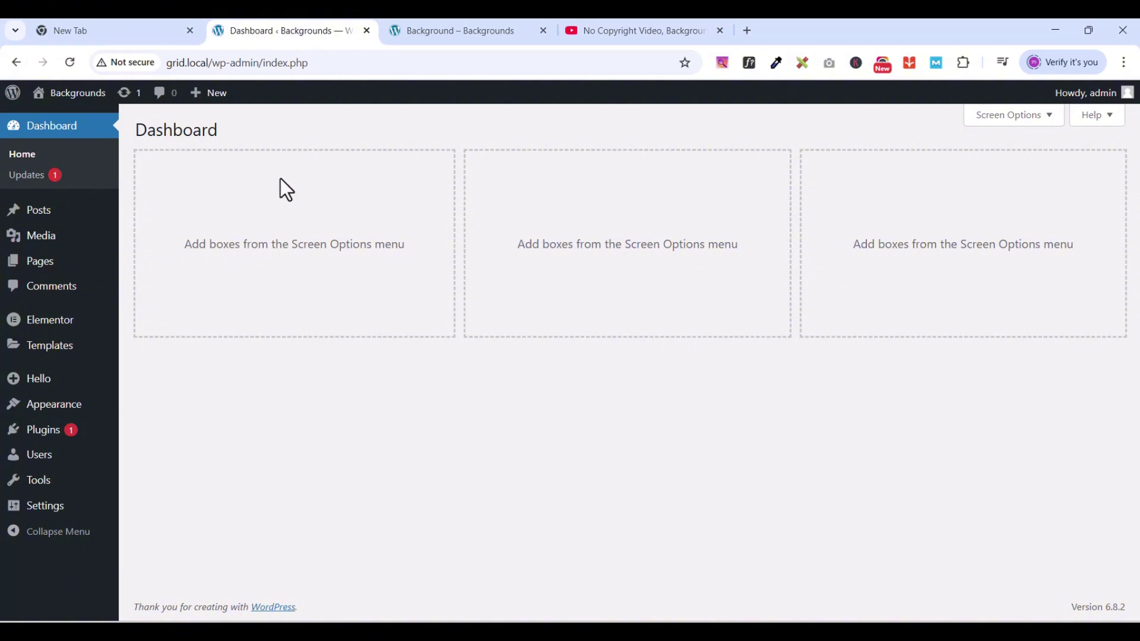
{"action": "mouse_move", "coordinate": [42, 442]}
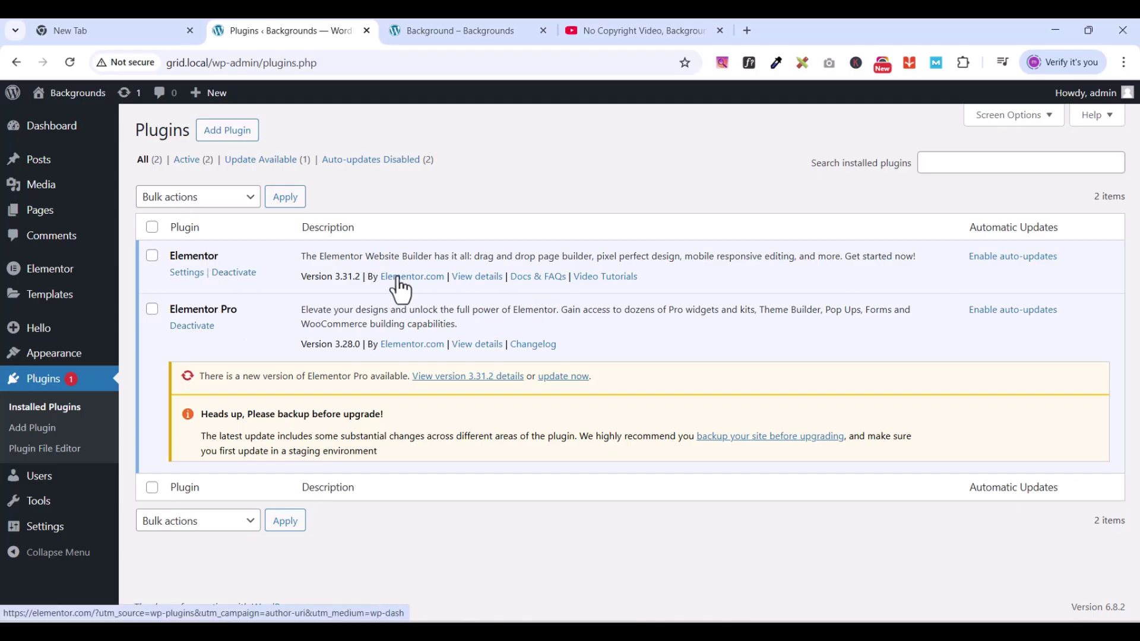
{"action": "mouse_move", "coordinate": [45, 359]}
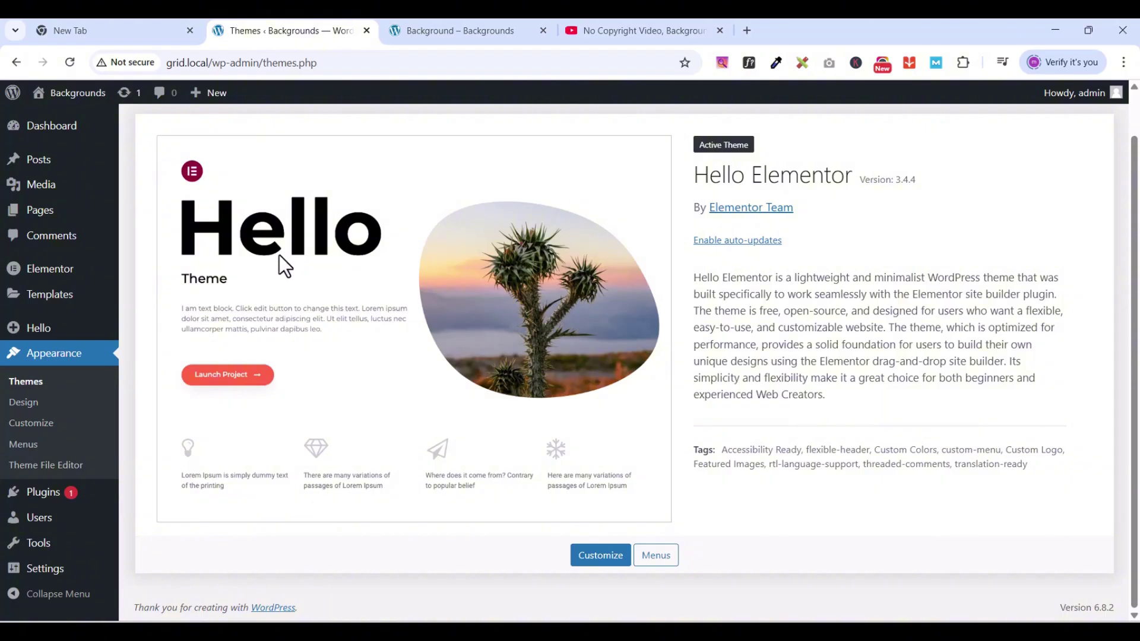
{"action": "scroll", "coordinate": [415, 396], "scroll_direction": "up", "scroll_amount": 1}
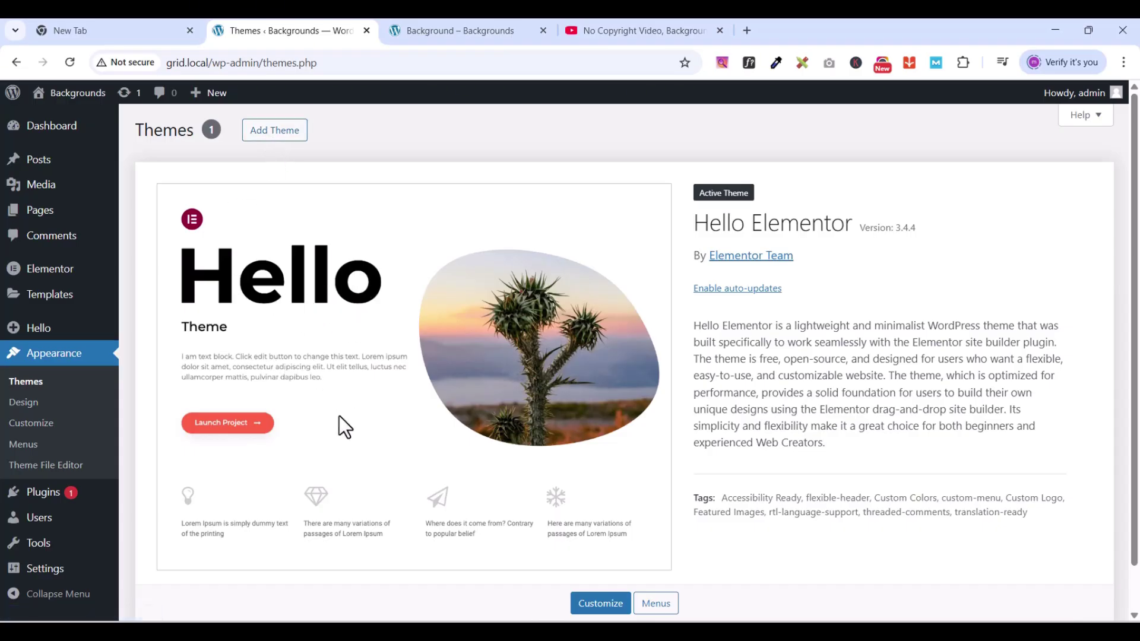
Step: Open the list of all pages and look over the finished Background page preview again
{"action": "left_click", "coordinate": [44, 217]}
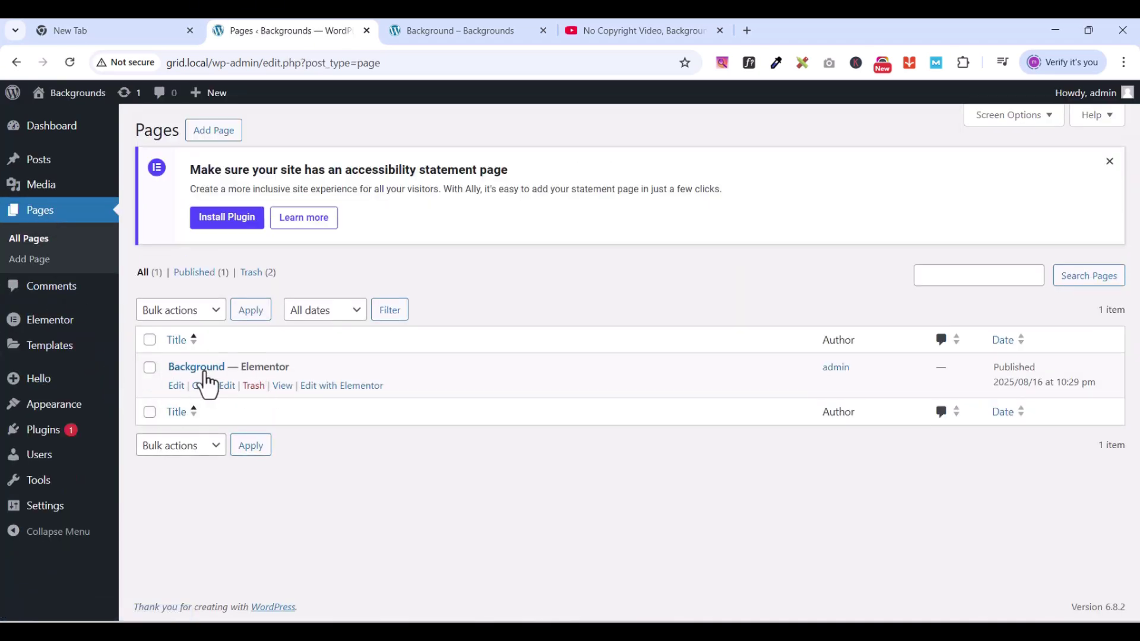
{"action": "left_click", "coordinate": [482, 35]}
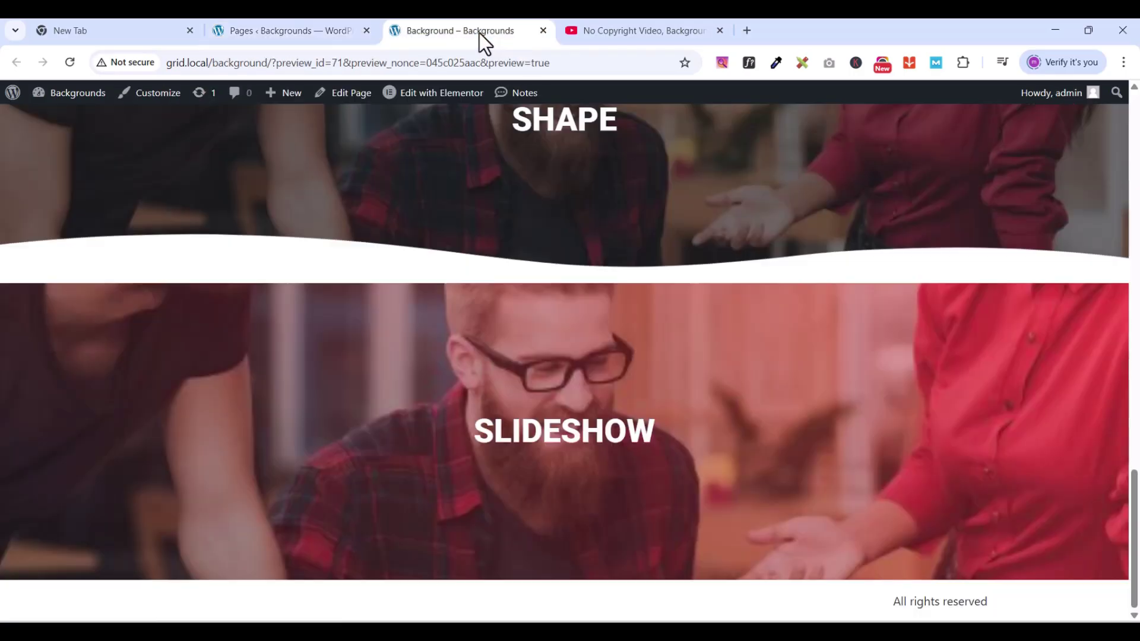
{"action": "scroll", "coordinate": [565, 311], "scroll_direction": "up", "scroll_amount": 5}
Step: Add a new WordPress page titled "Back" and publish it
{"action": "left_click", "coordinate": [311, 33]}
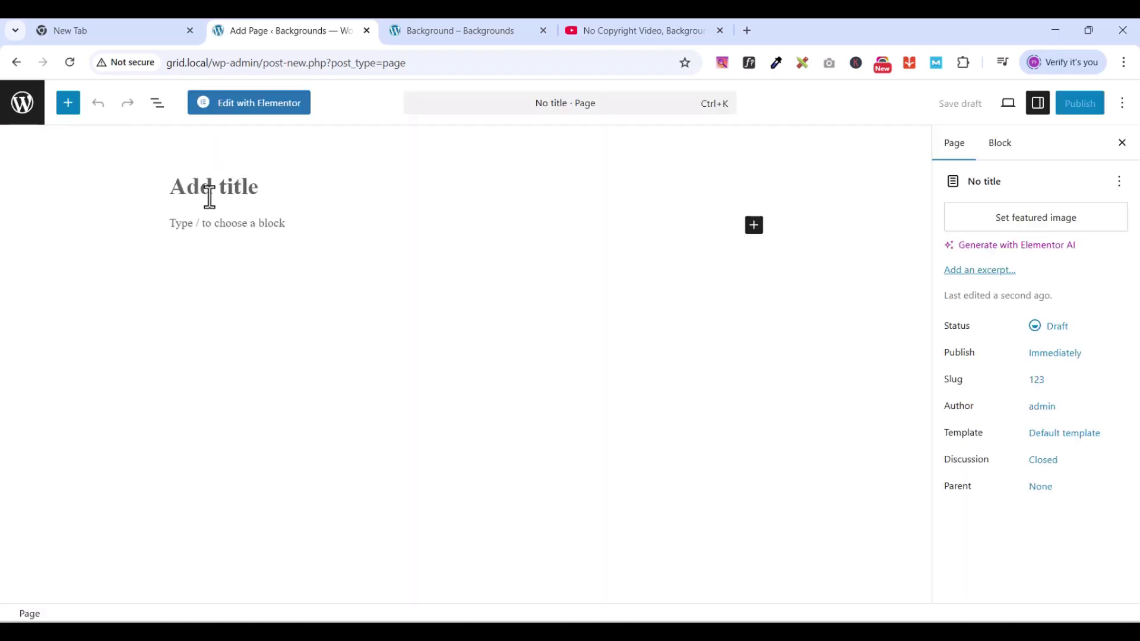
{"action": "type", "text": "bACK"}
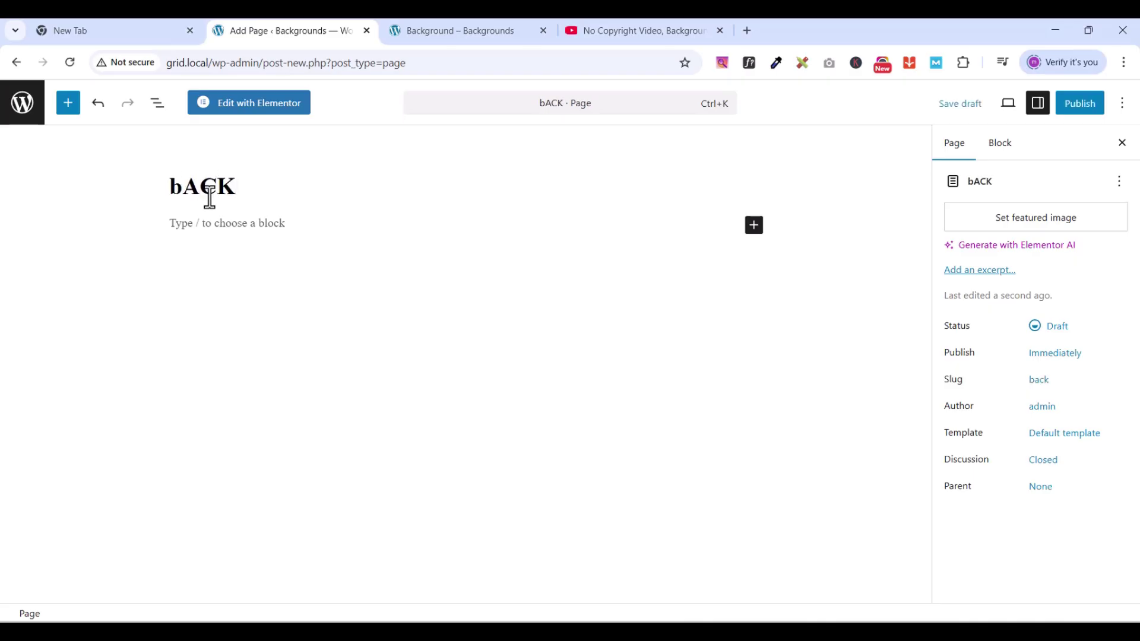
{"action": "double_click", "coordinate": [210, 197]}
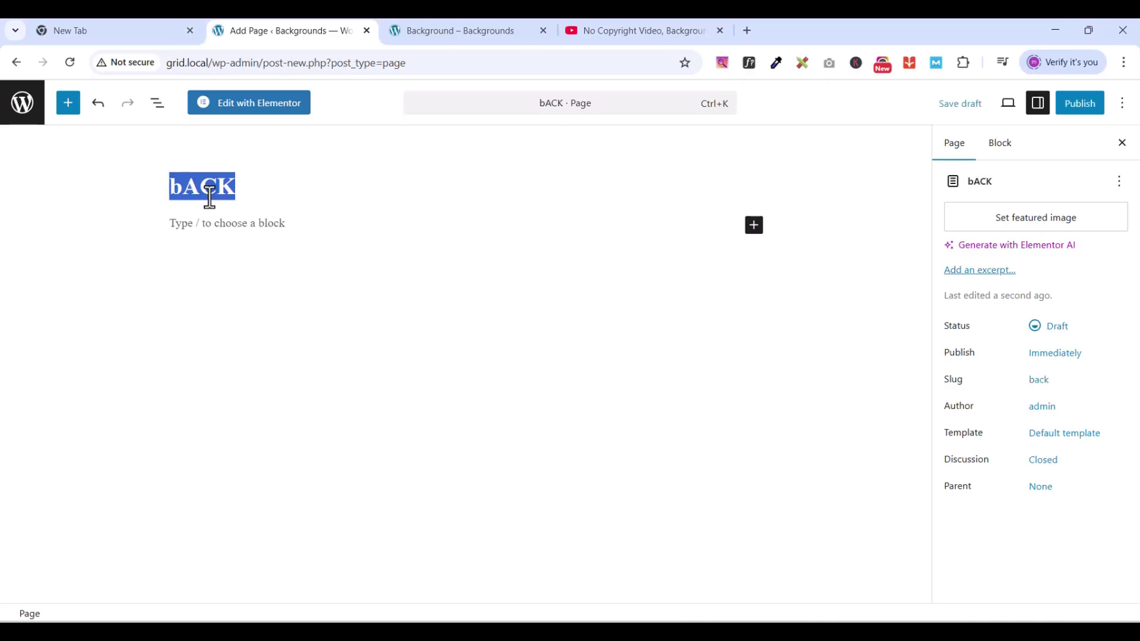
{"action": "type", "text": "Ba"}
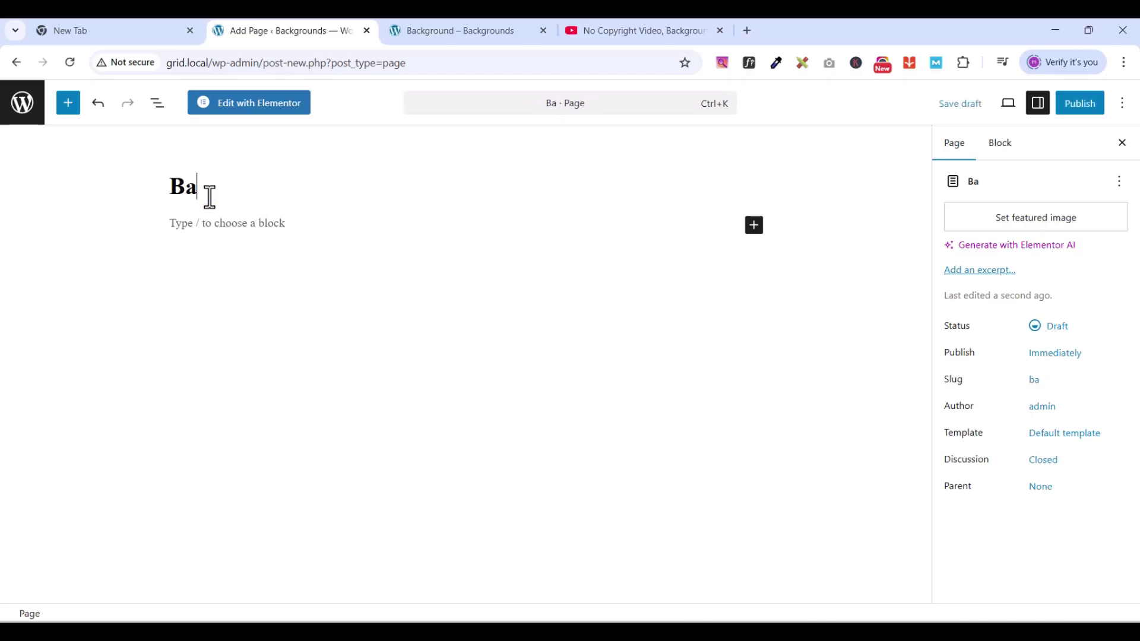
{"action": "type", "text": "ck"}
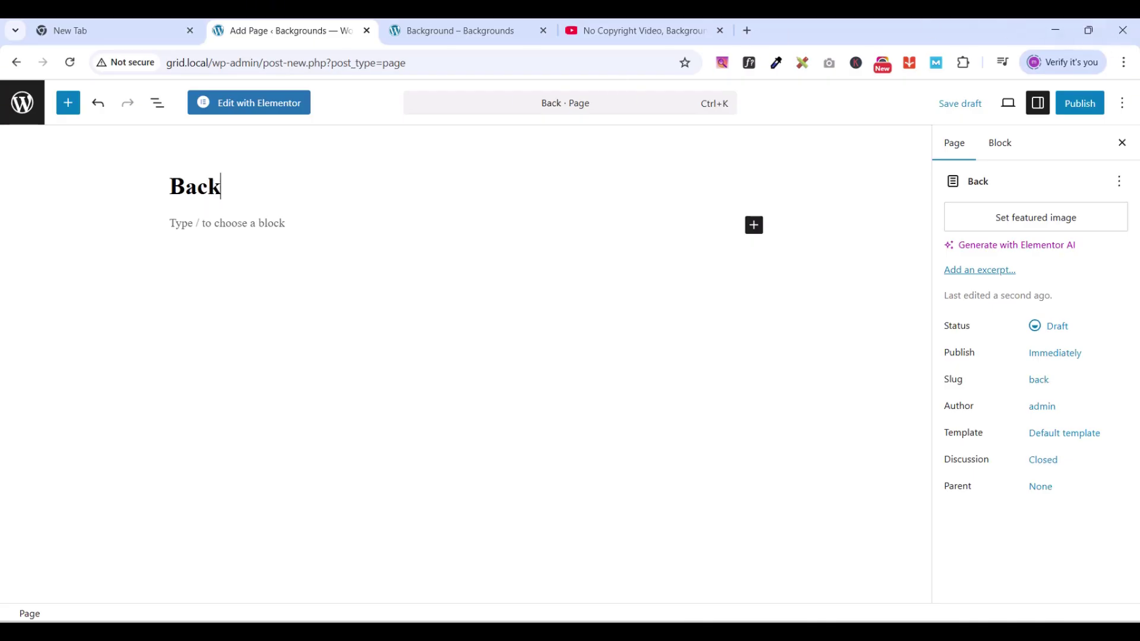
{"action": "left_click", "coordinate": [1078, 107]}
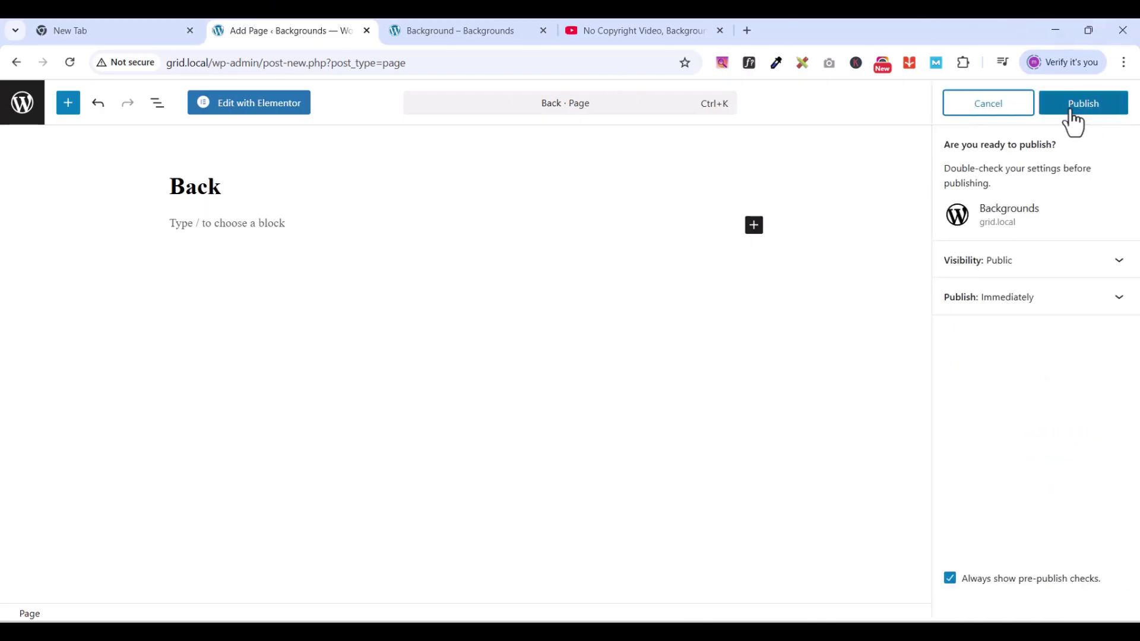
{"action": "left_click", "coordinate": [1072, 111]}
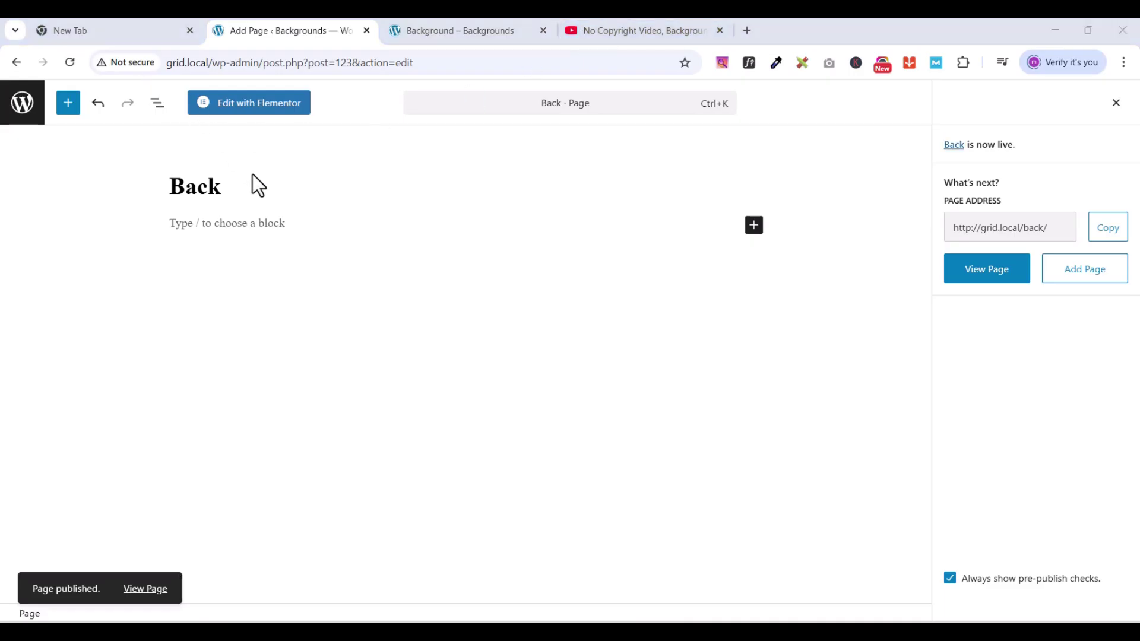
Step: Open the new page in Elementor and publish it with the Elementor Full Width page layout
{"action": "left_click", "coordinate": [265, 111]}
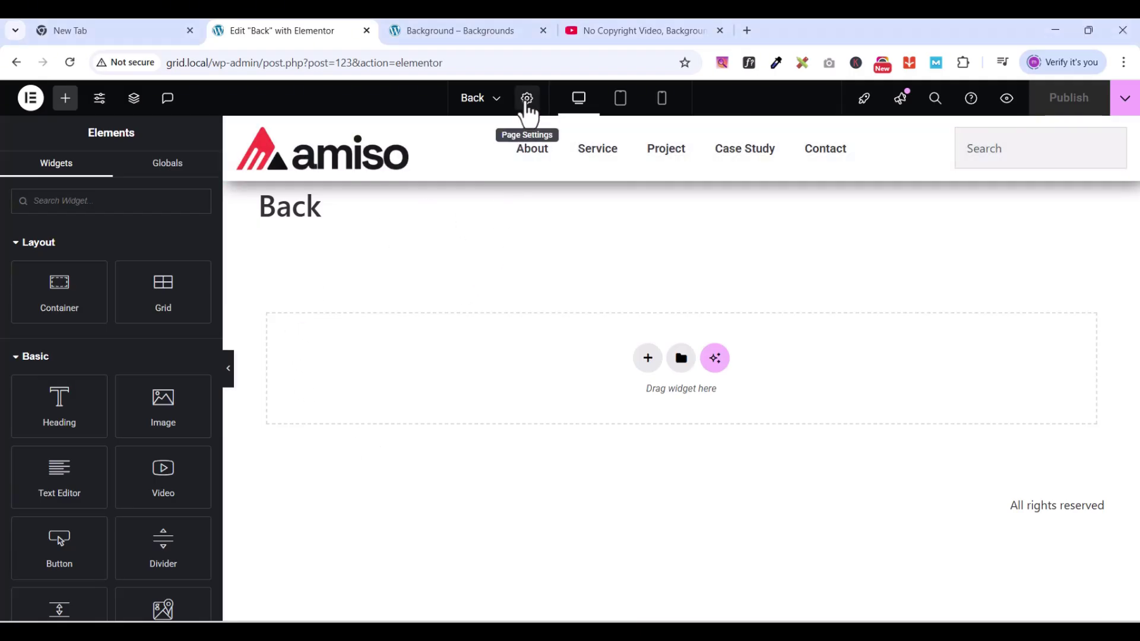
{"action": "left_click", "coordinate": [527, 101]}
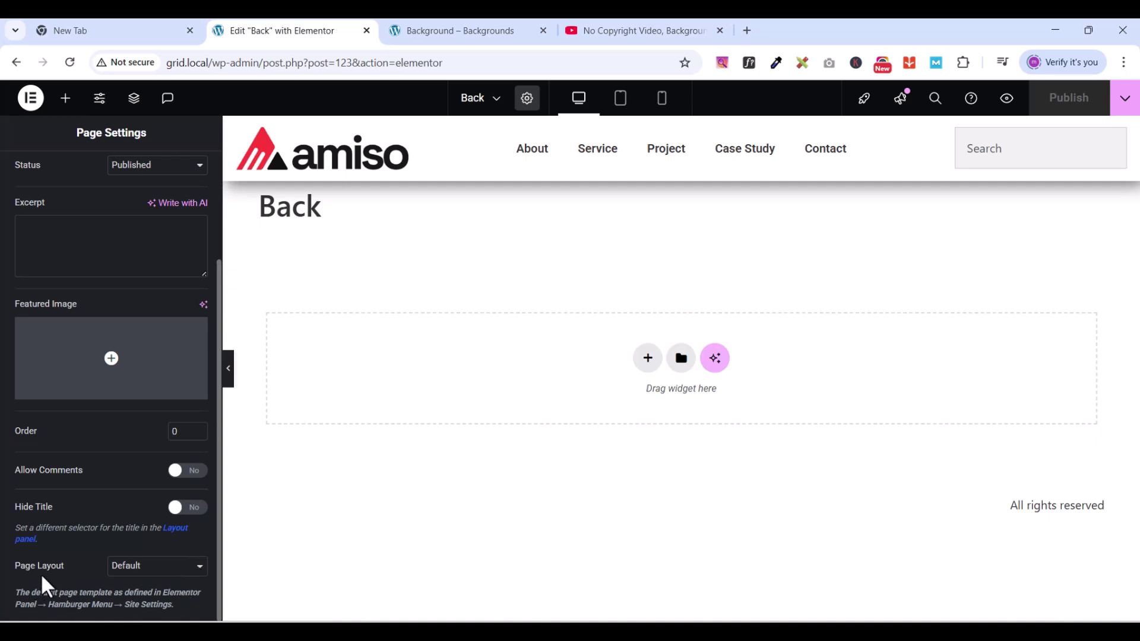
{"action": "left_click", "coordinate": [141, 569]}
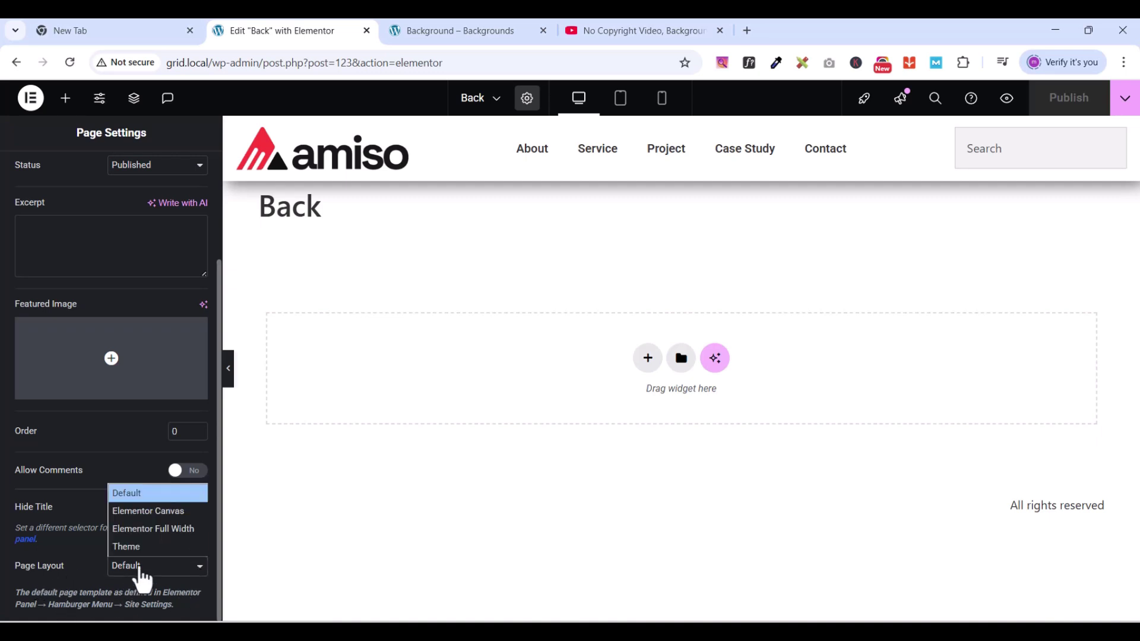
{"action": "left_click", "coordinate": [162, 530]}
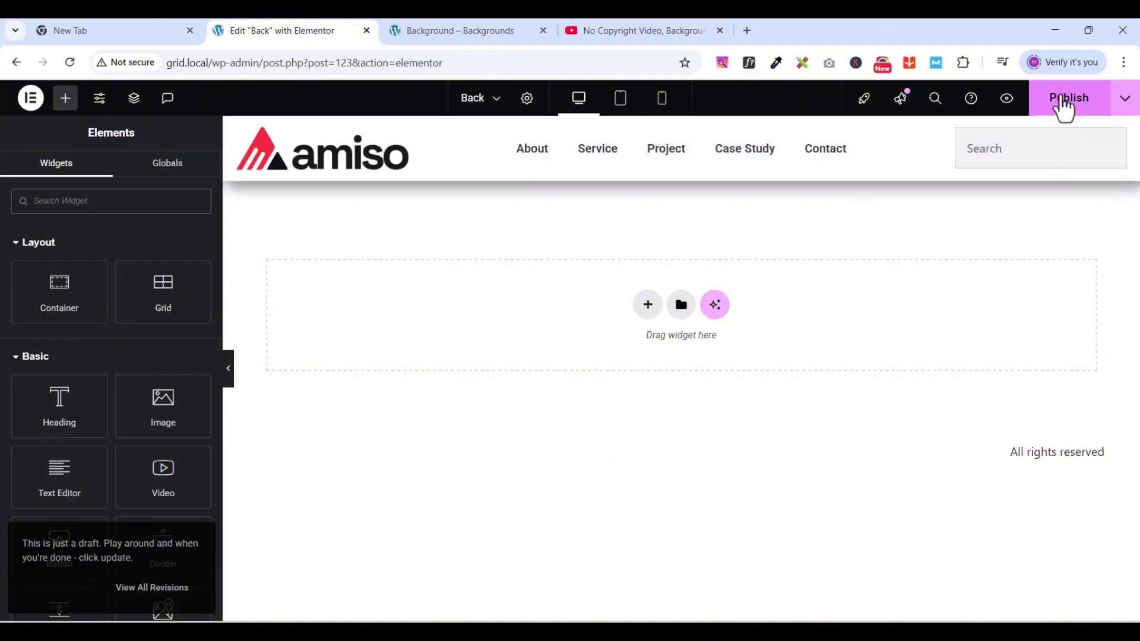
{"action": "left_click", "coordinate": [1063, 102]}
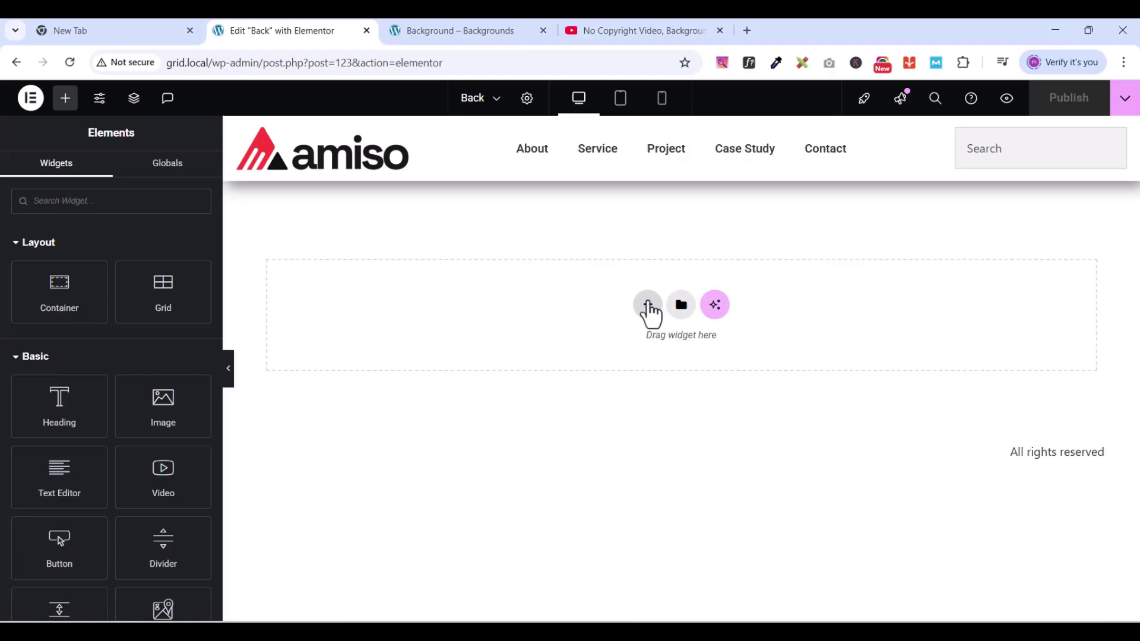
Step: Add a Flexbox container with the single-column, downward-direction structure to the empty page
{"action": "left_click", "coordinate": [648, 309]}
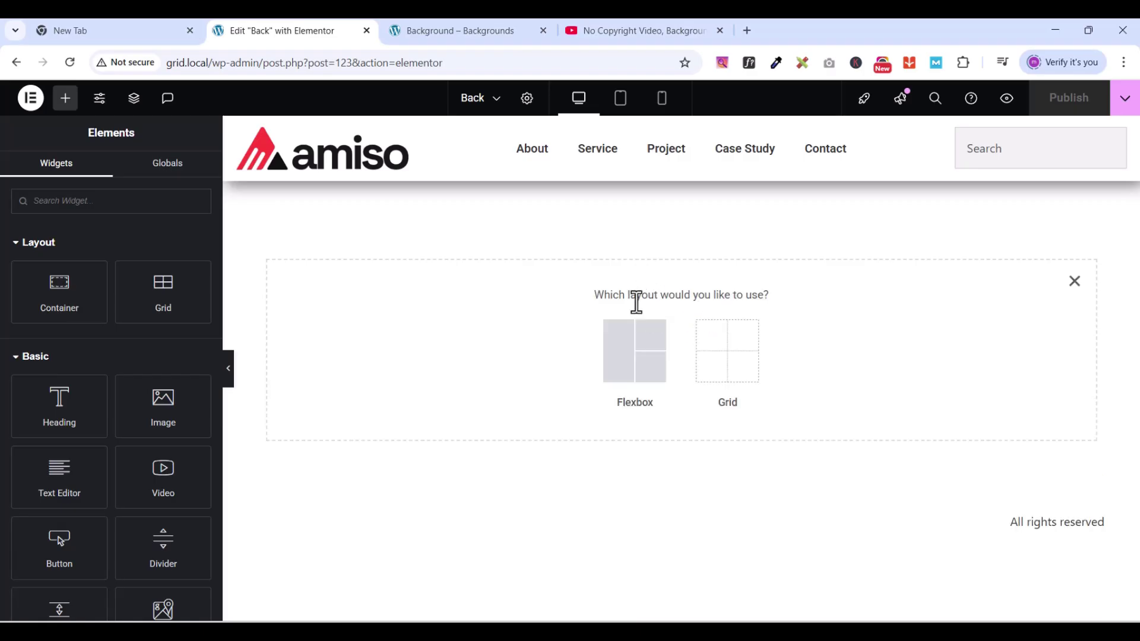
{"action": "left_click", "coordinate": [620, 368]}
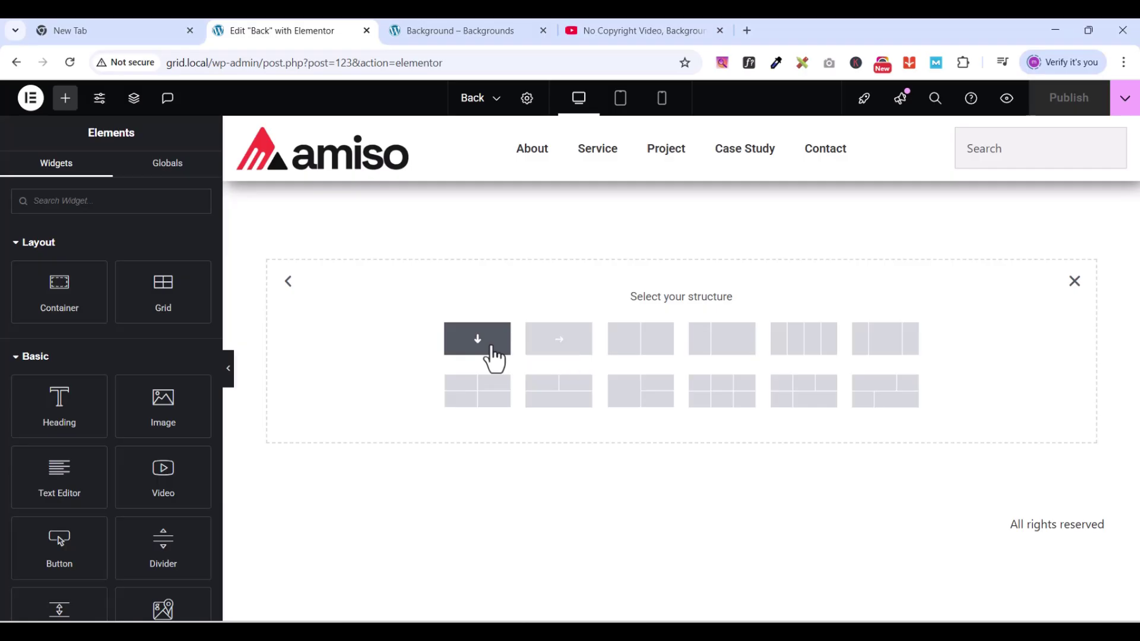
{"action": "left_click", "coordinate": [493, 351]}
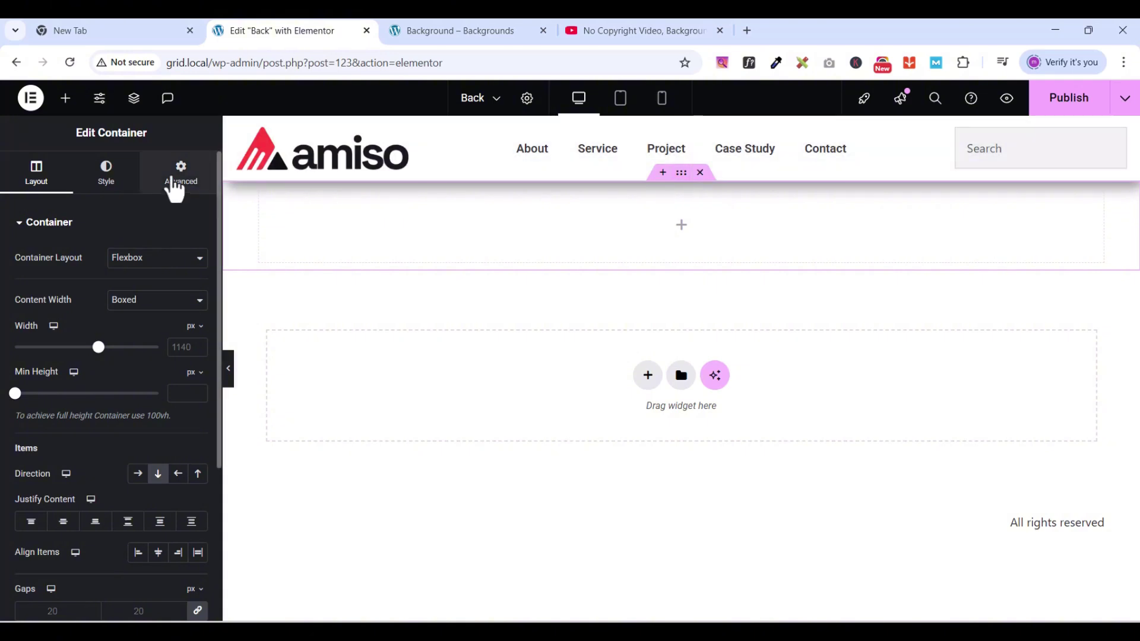
Step: Unlink the container's padding values and set the top and bottom padding to 80 px each
{"action": "left_click", "coordinate": [175, 189]}
{"action": "left_click", "coordinate": [198, 332]}
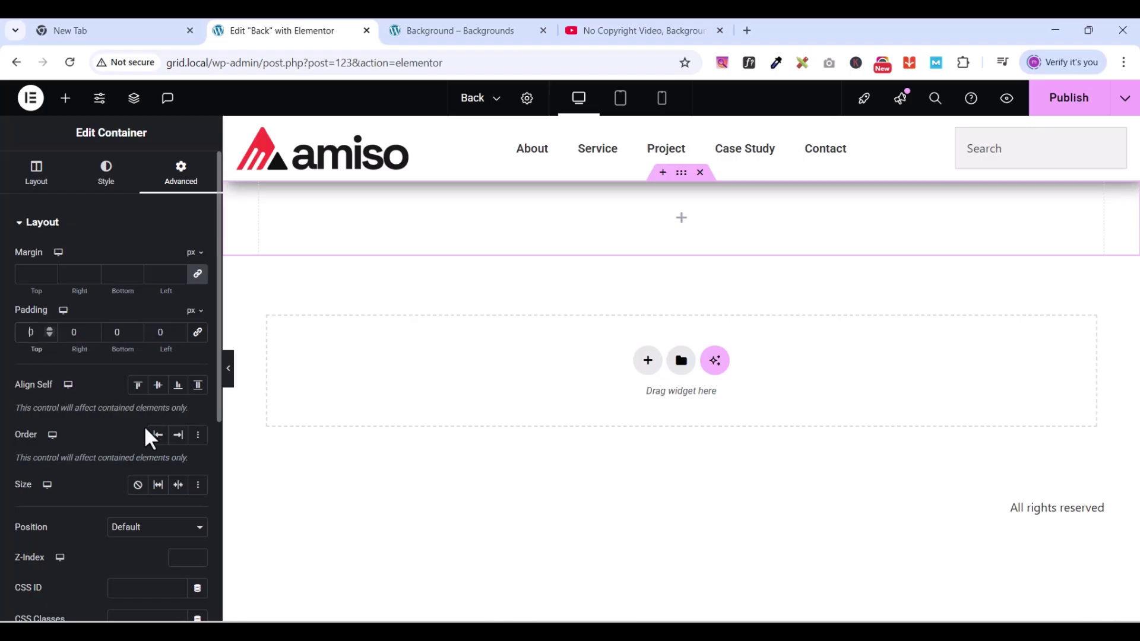
{"action": "type", "text": "800"}
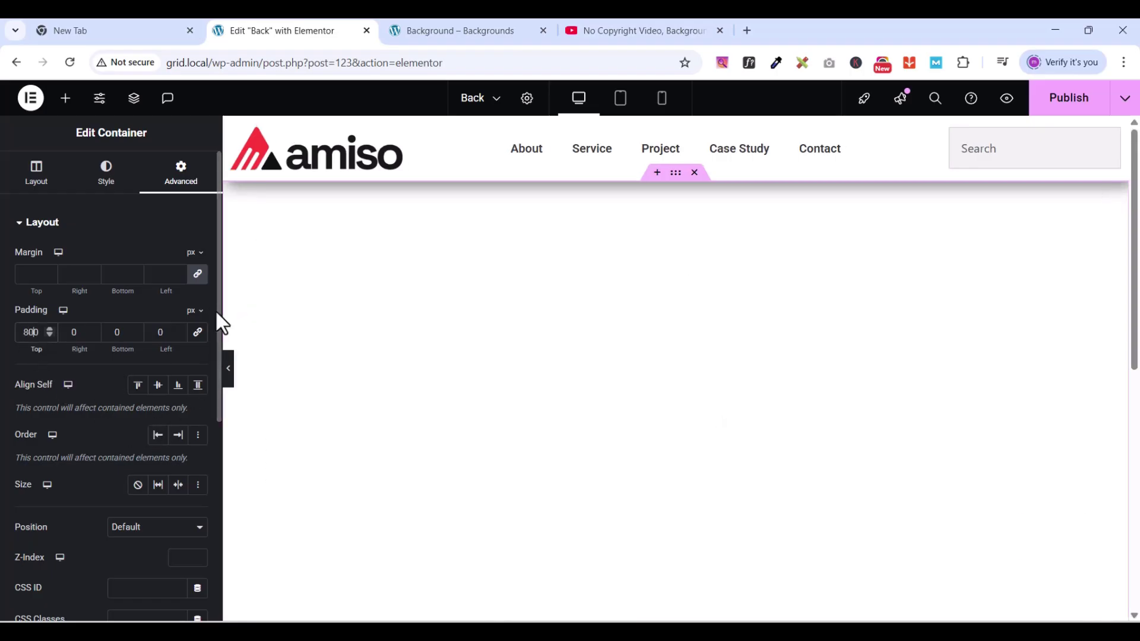
{"action": "key", "text": "Left"}
{"action": "key", "text": "BackSpace"}
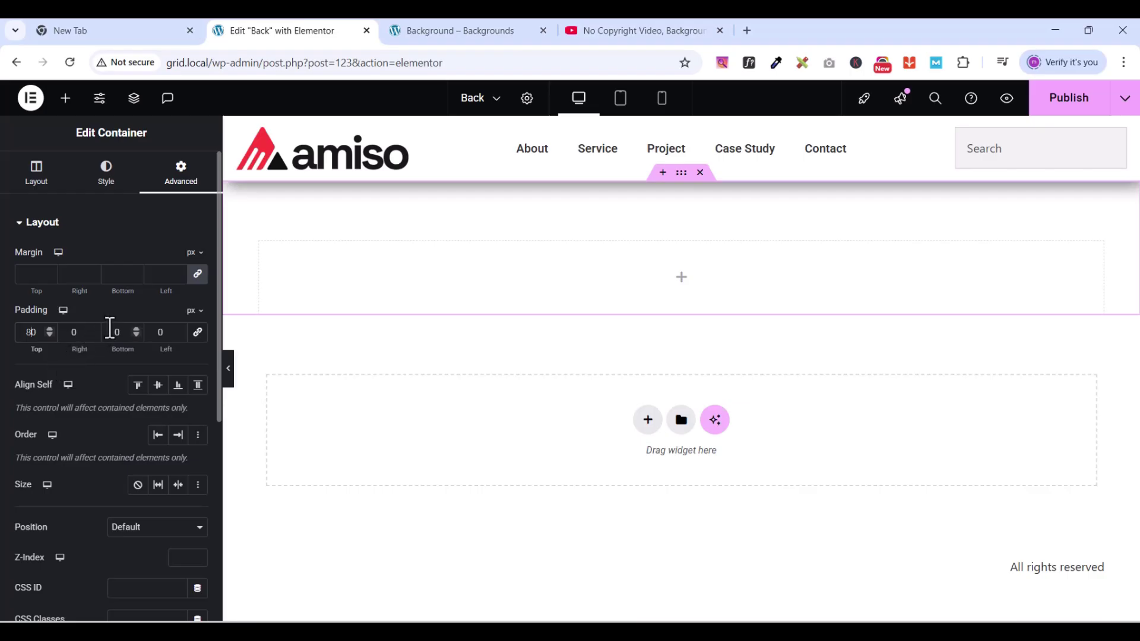
{"action": "type", "text": "8"}
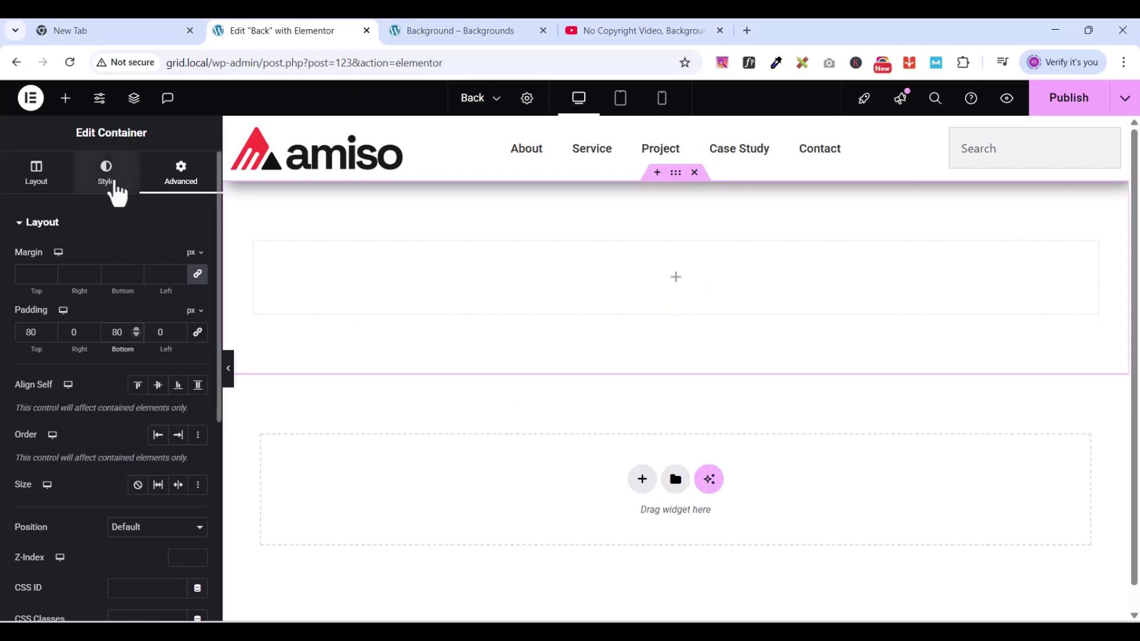
Step: Give the container a classic background using the global color TheBack (#1A1A1A)
{"action": "left_click", "coordinate": [117, 191]}
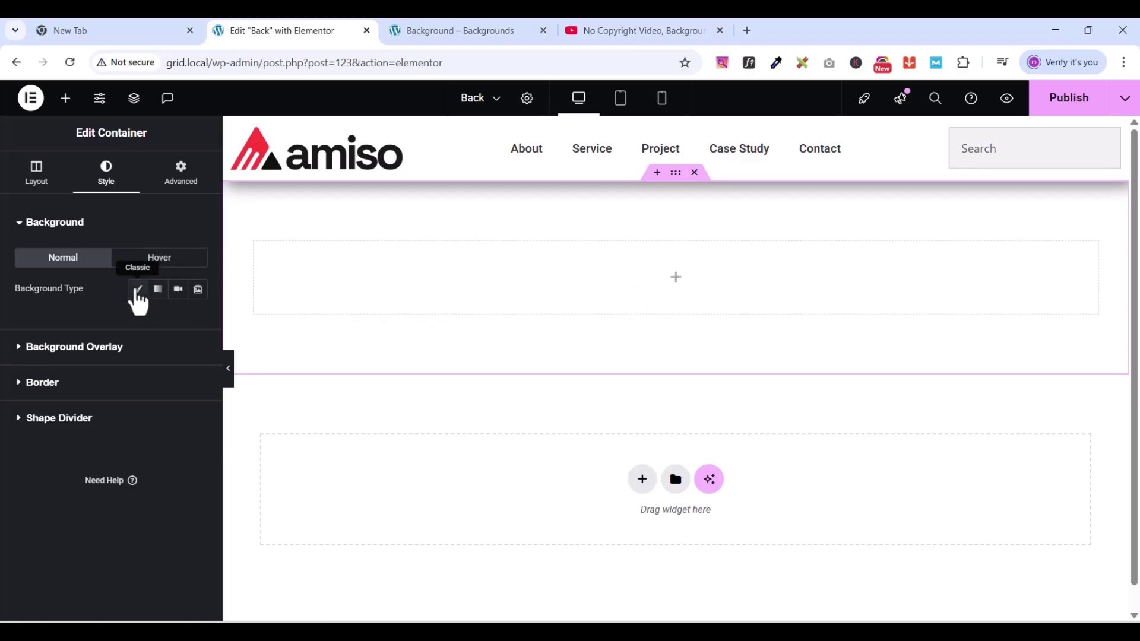
{"action": "left_click", "coordinate": [138, 290]}
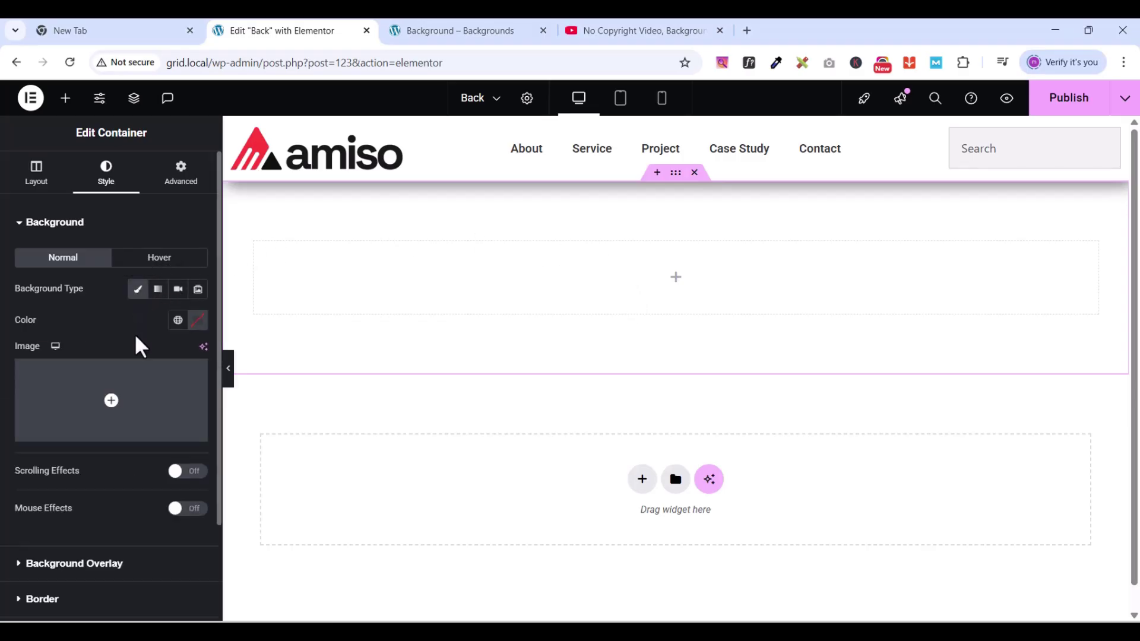
{"action": "left_click", "coordinate": [178, 321]}
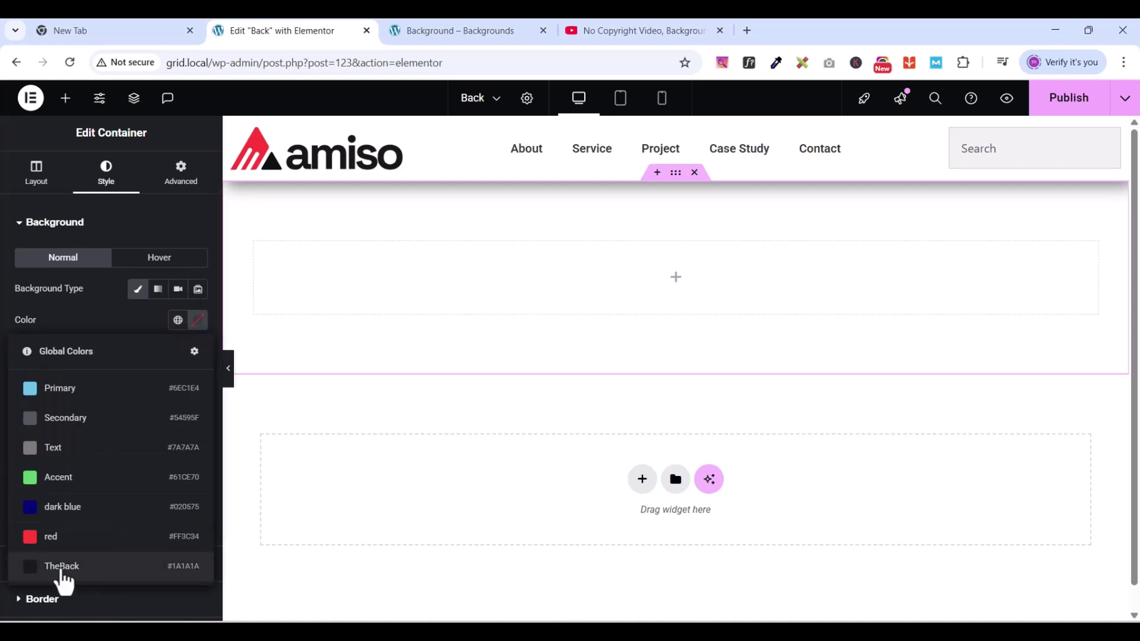
{"action": "left_click", "coordinate": [62, 567]}
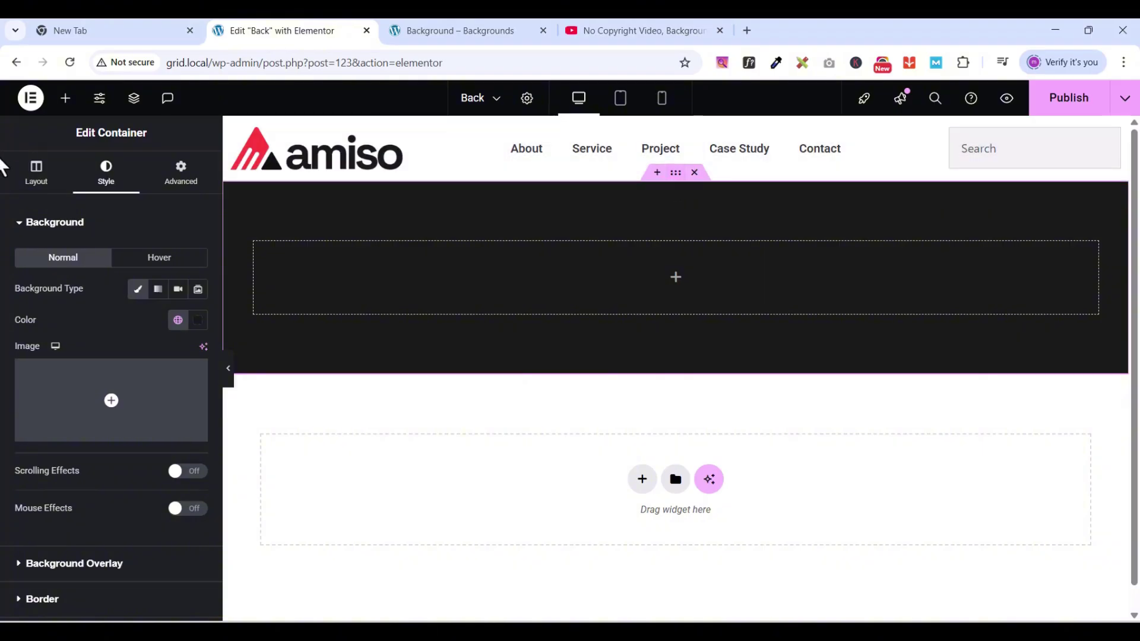
Step: Set the container's minimum height to 450 px and check its size on the page
{"action": "left_click", "coordinate": [32, 178]}
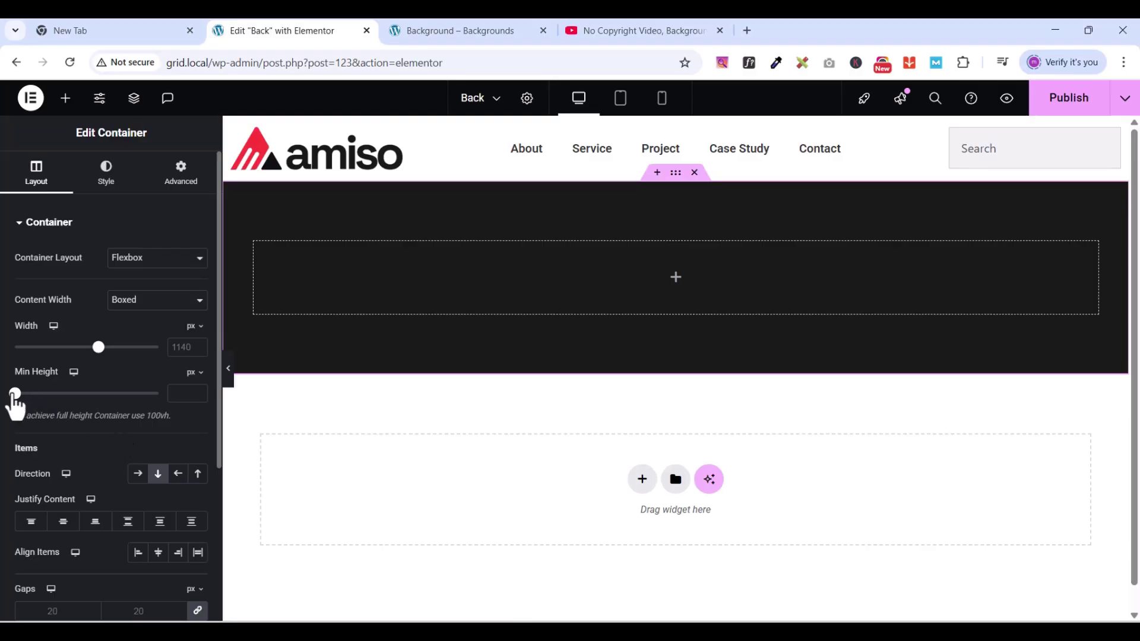
{"action": "left_click_drag", "start_coordinate": [16, 394], "coordinate": [59, 400]}
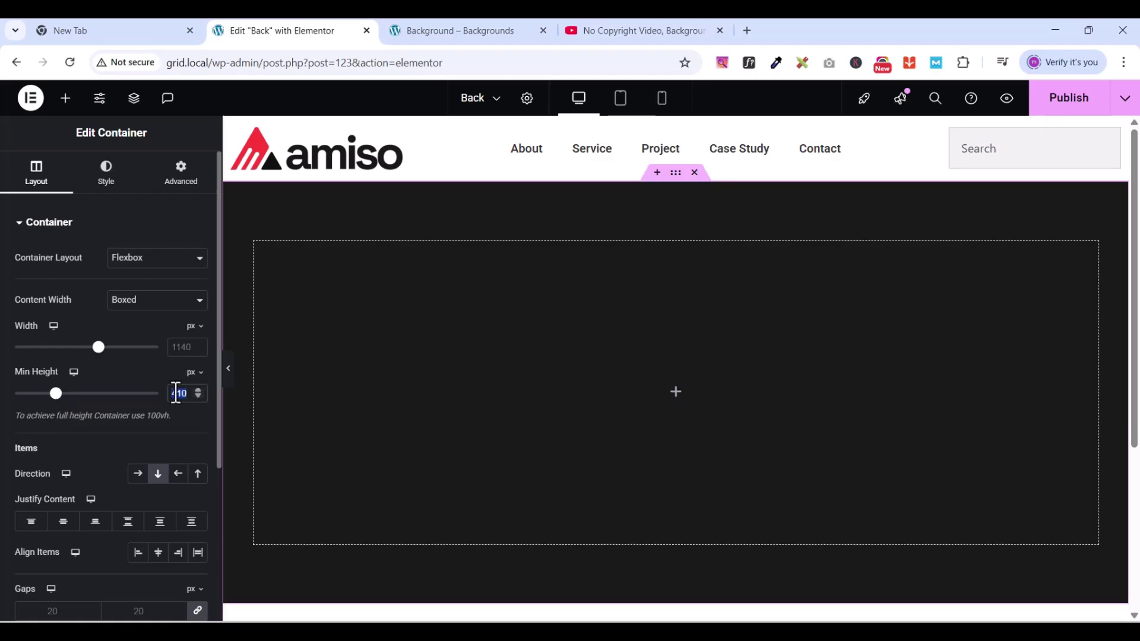
{"action": "type", "text": "450"}
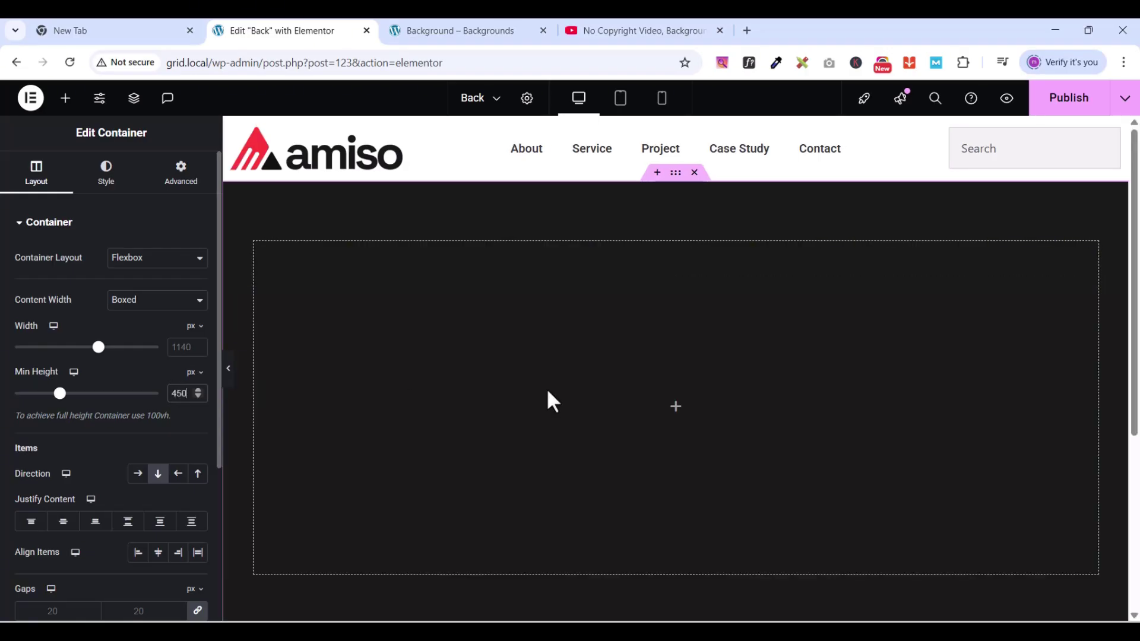
{"action": "scroll", "coordinate": [596, 382], "scroll_direction": "down", "scroll_amount": 4}
{"action": "scroll", "coordinate": [596, 383], "scroll_direction": "up", "scroll_amount": 2}
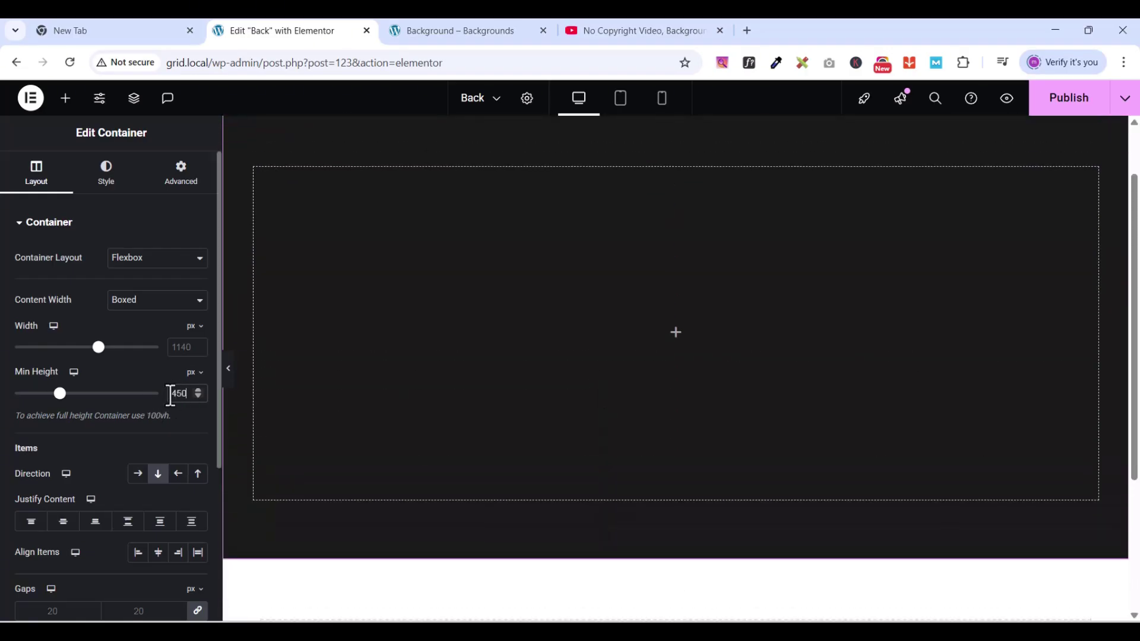
Step: Set the dark container's minimum height to 400 px and check how it fits the page
{"action": "key", "text": "BackSpace"}
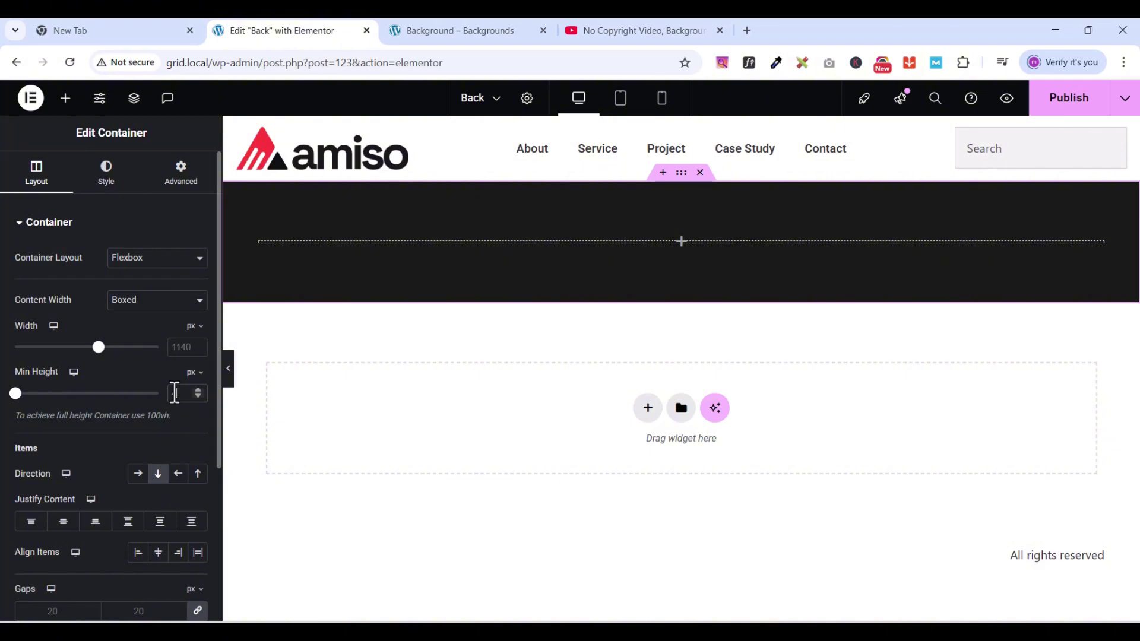
{"action": "type", "text": "400"}
{"action": "scroll", "coordinate": [517, 411], "scroll_direction": "down", "scroll_amount": 2}
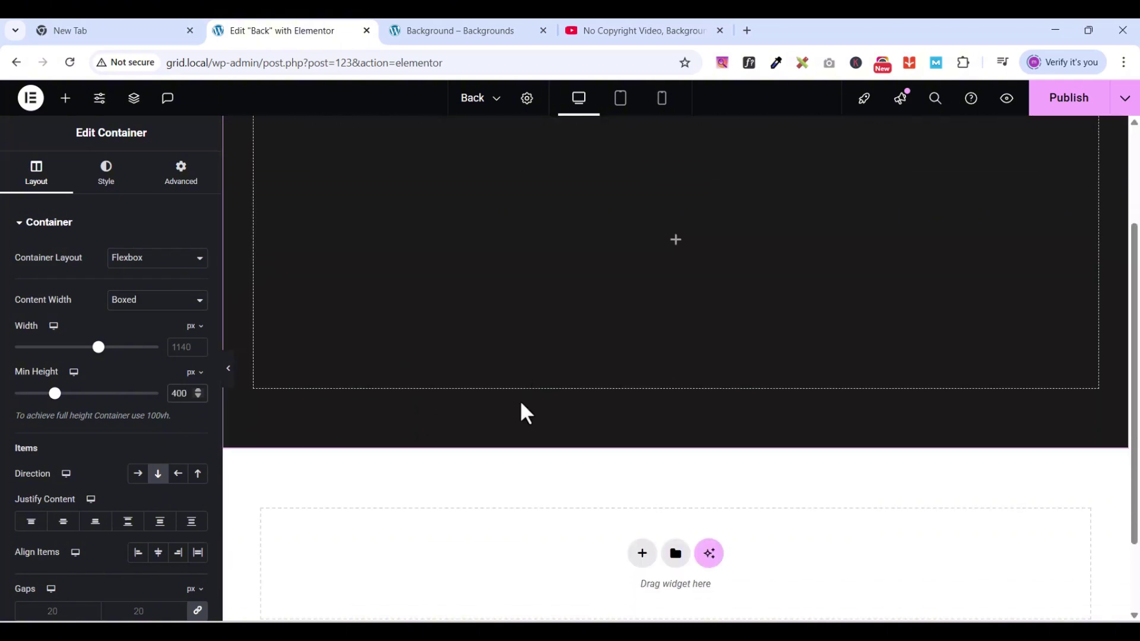
{"action": "scroll", "coordinate": [520, 412], "scroll_direction": "up", "scroll_amount": 1}
{"action": "scroll", "coordinate": [641, 389], "scroll_direction": "up", "scroll_amount": 1}
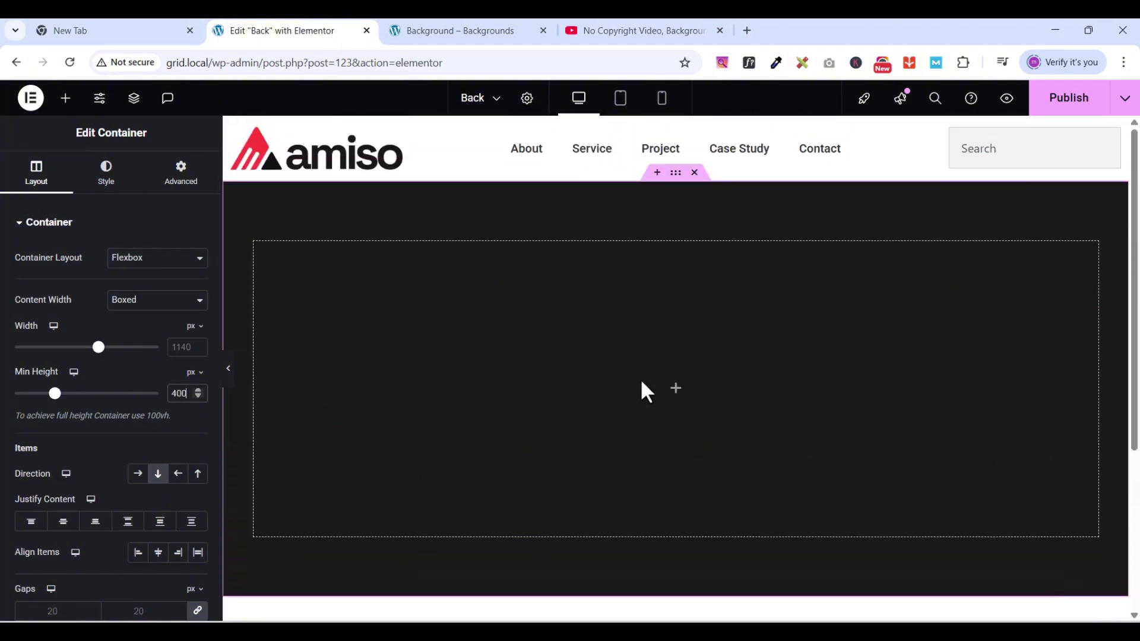
{"action": "scroll", "coordinate": [643, 391], "scroll_direction": "down", "scroll_amount": 1}
{"action": "scroll", "coordinate": [643, 391], "scroll_direction": "up", "scroll_amount": 1}
Step: Unlink the container's margin values and set the top margin to 30 px
{"action": "left_click", "coordinate": [175, 178]}
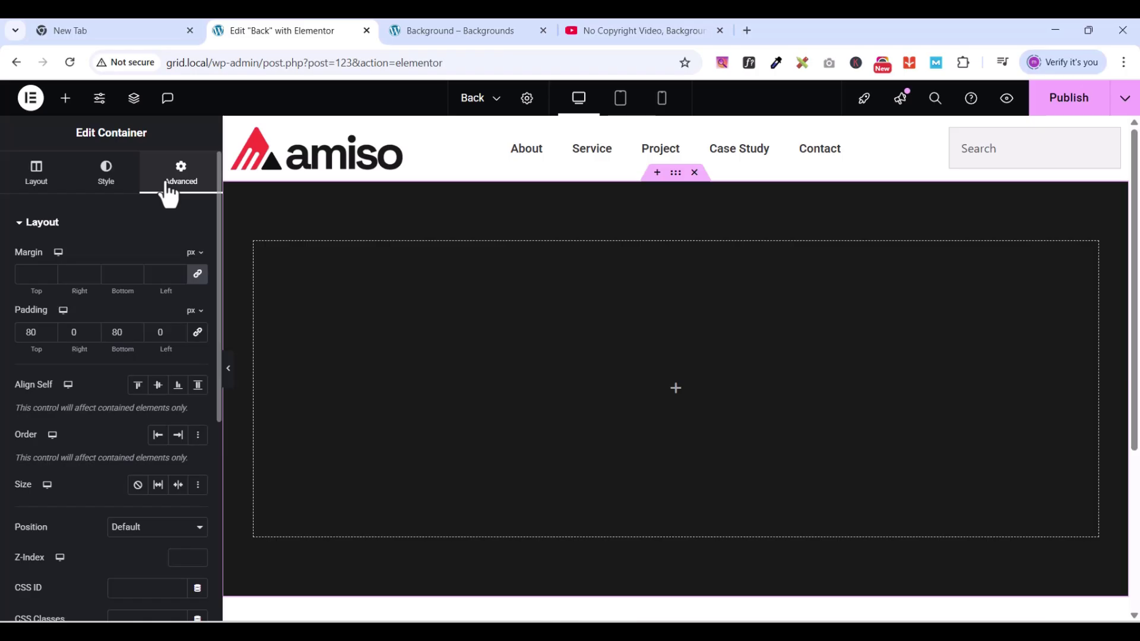
{"action": "left_click", "coordinate": [197, 276]}
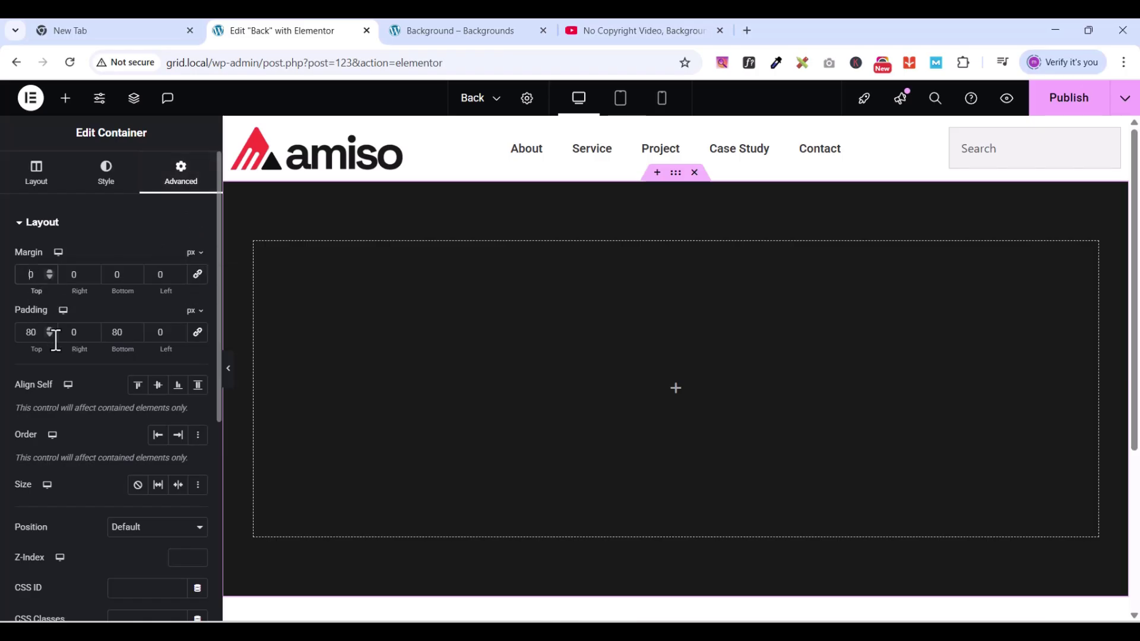
{"action": "type", "text": "300"}
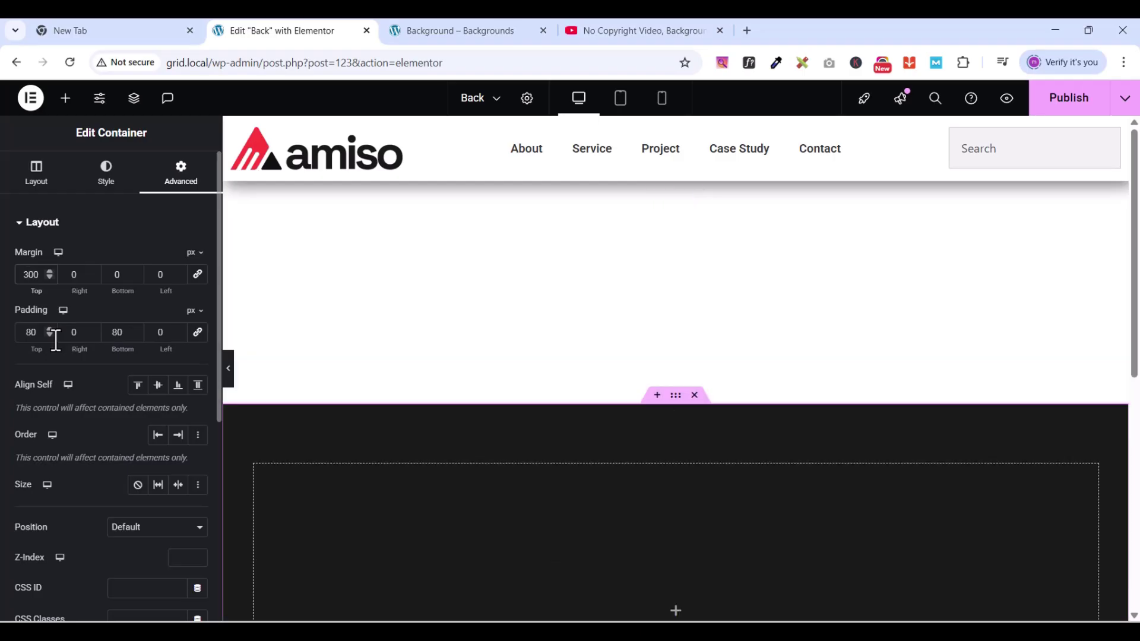
{"action": "key", "text": "BackSpace"}
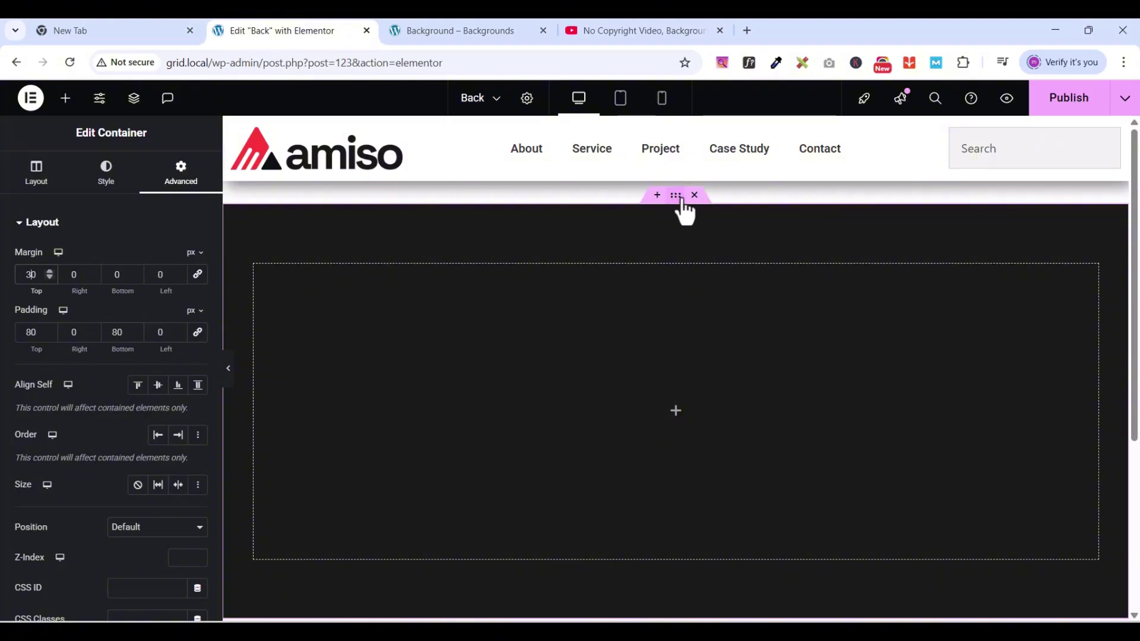
{"action": "scroll", "coordinate": [636, 271], "scroll_direction": "down", "scroll_amount": 3}
{"action": "scroll", "coordinate": [635, 272], "scroll_direction": "up", "scroll_amount": 3}
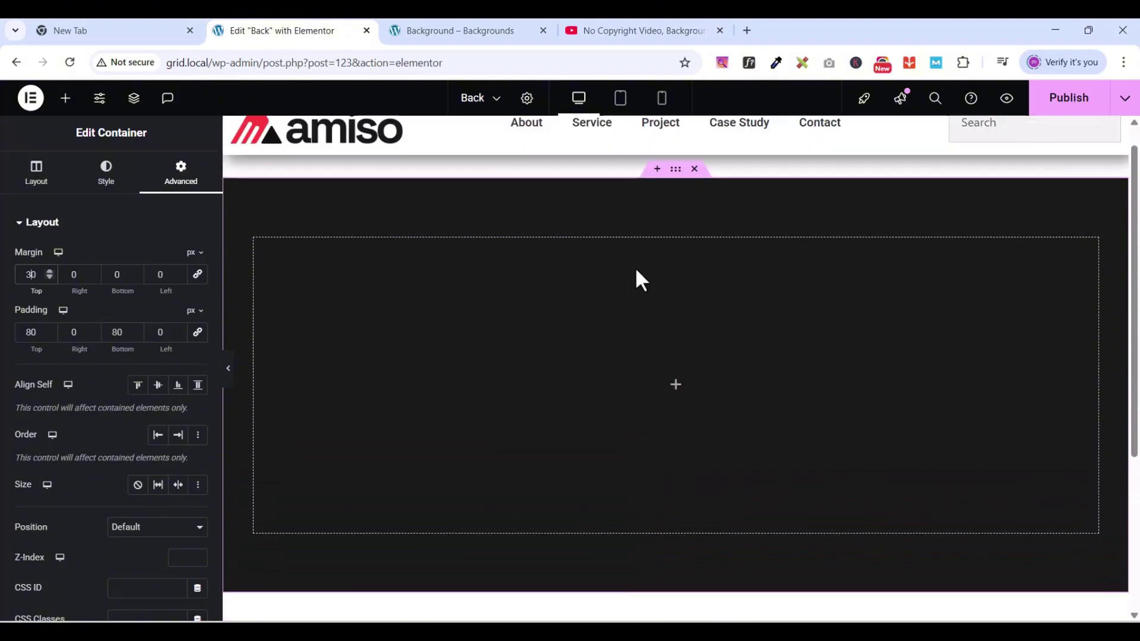
{"action": "scroll", "coordinate": [635, 266], "scroll_direction": "down", "scroll_amount": 1}
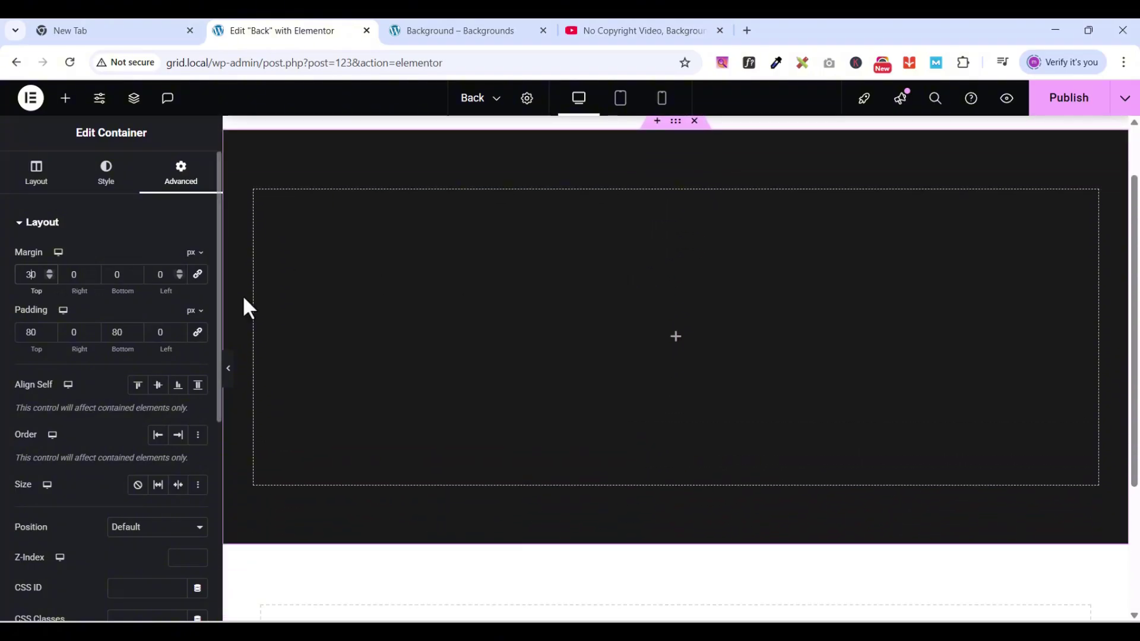
{"action": "scroll", "coordinate": [574, 320], "scroll_direction": "down", "scroll_amount": 3}
{"action": "scroll", "coordinate": [574, 320], "scroll_direction": "up", "scroll_amount": 4}
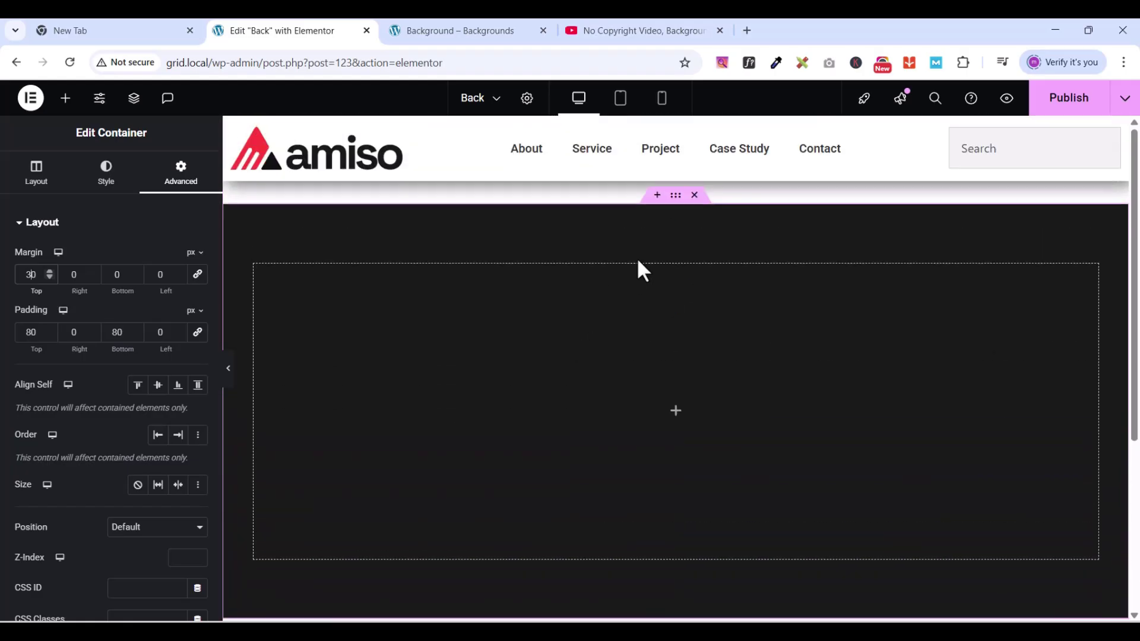
Step: Publish the page changes and preview the page before returning to the Elementor editor
{"action": "left_click", "coordinate": [1048, 106]}
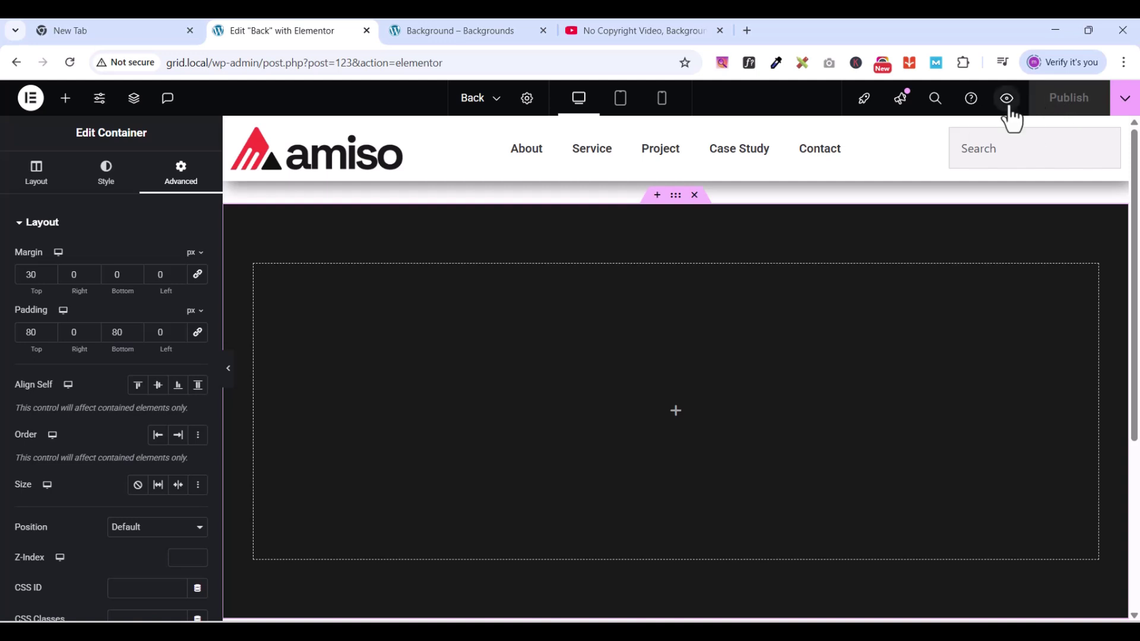
{"action": "left_click", "coordinate": [1008, 106]}
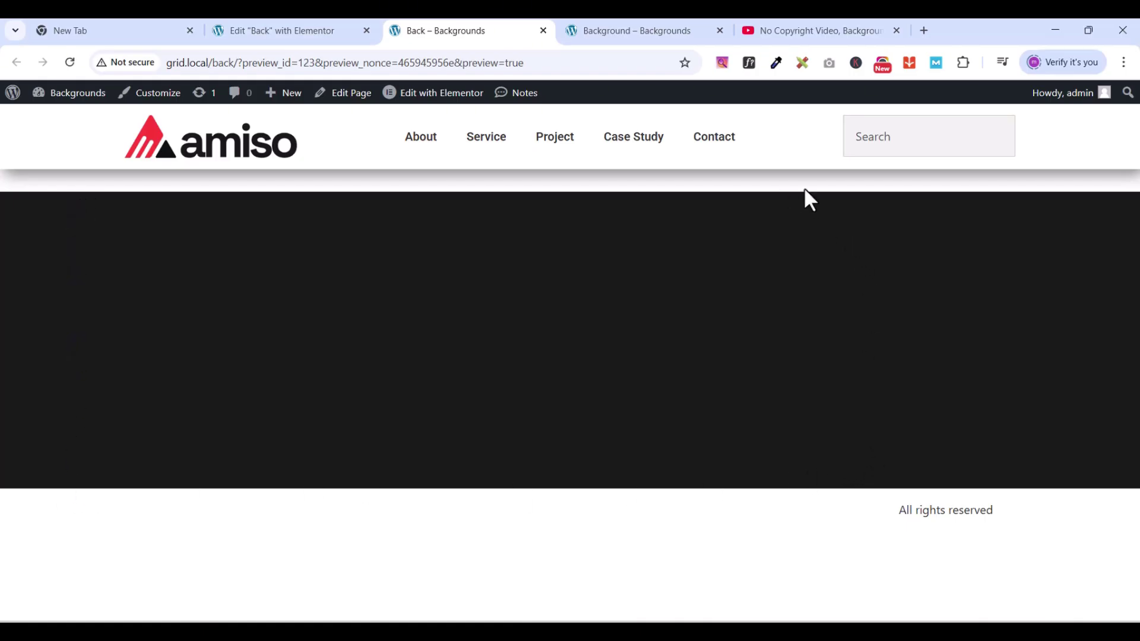
{"action": "left_click", "coordinate": [267, 31]}
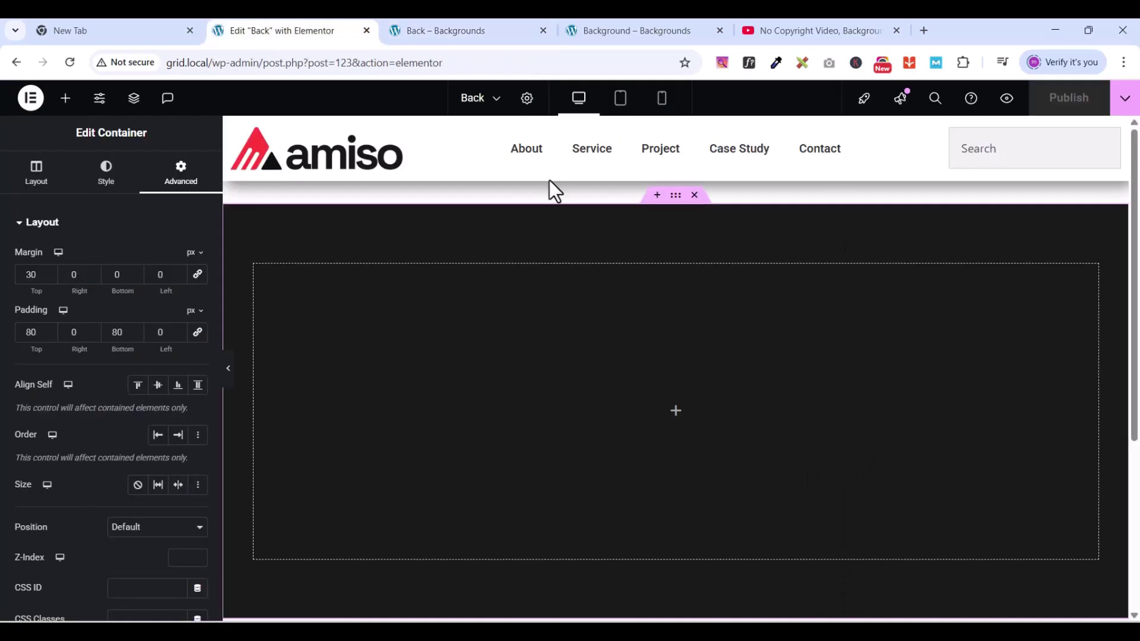
Step: Add a Heading widget inside the dark container and title it "SOLID COLOR"
{"action": "left_click", "coordinate": [39, 173]}
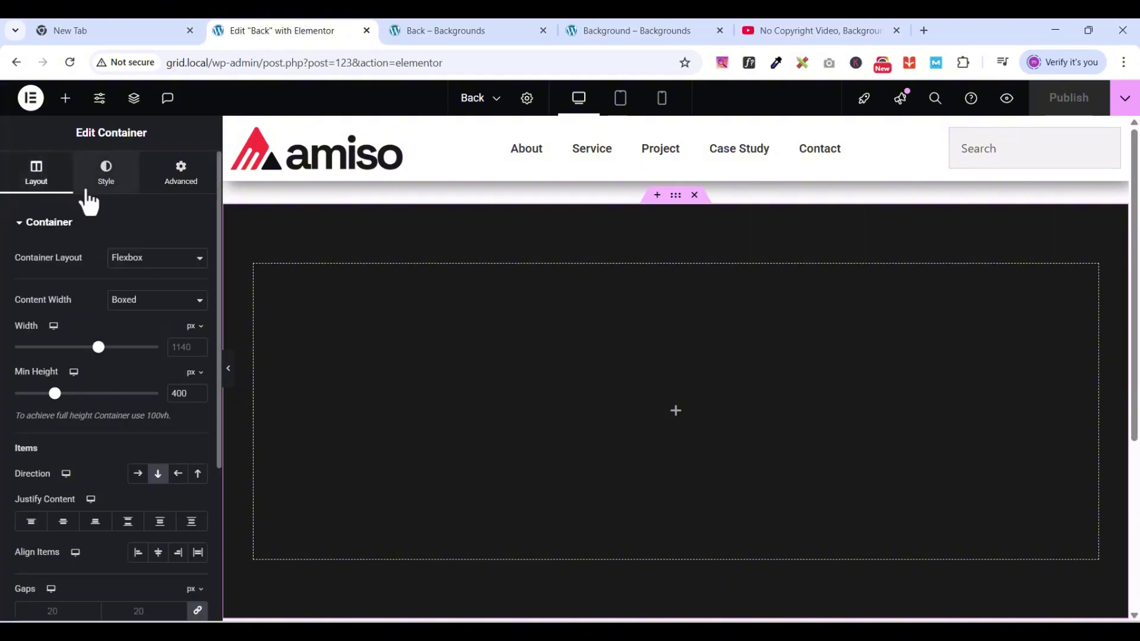
{"action": "left_click", "coordinate": [66, 99]}
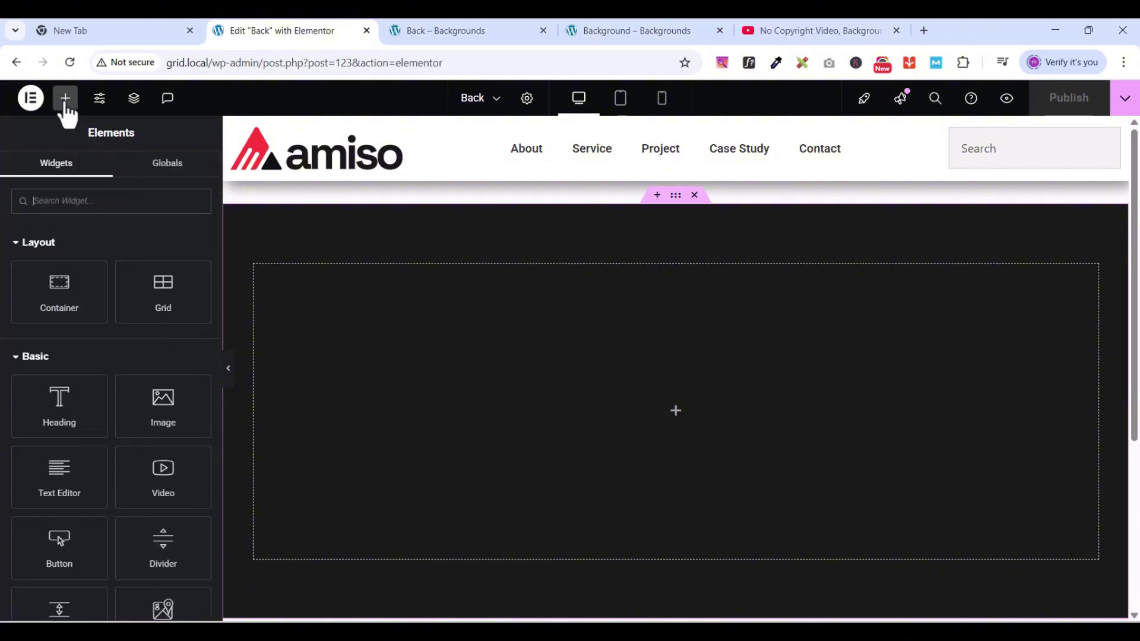
{"action": "left_click_drag", "start_coordinate": [58, 407], "coordinate": [707, 418]}
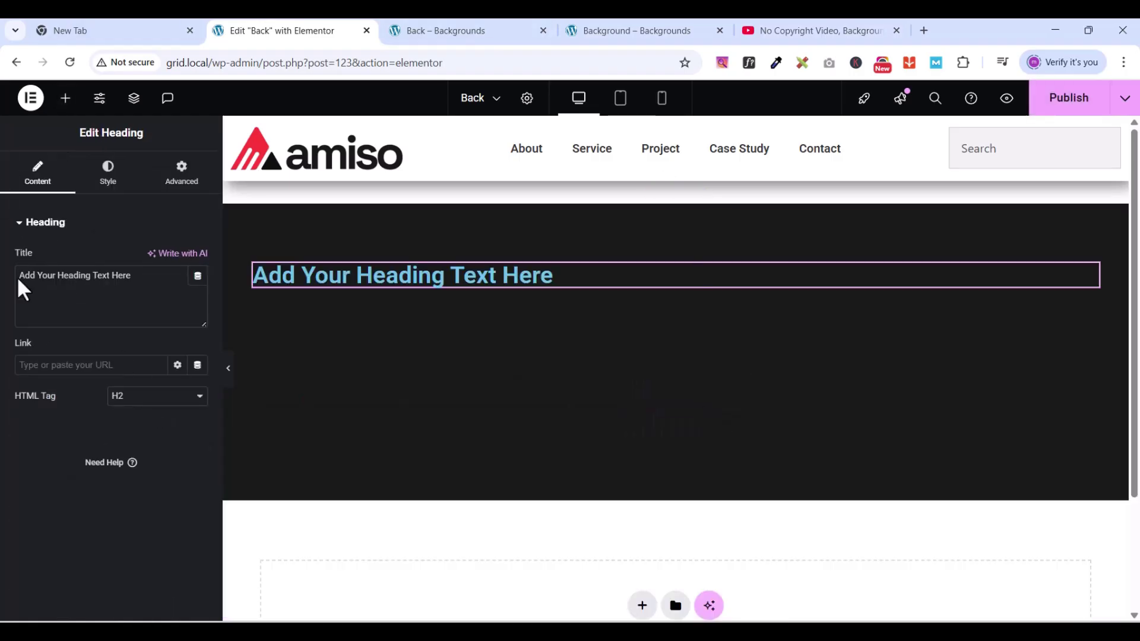
{"action": "triple_click", "coordinate": [57, 282]}
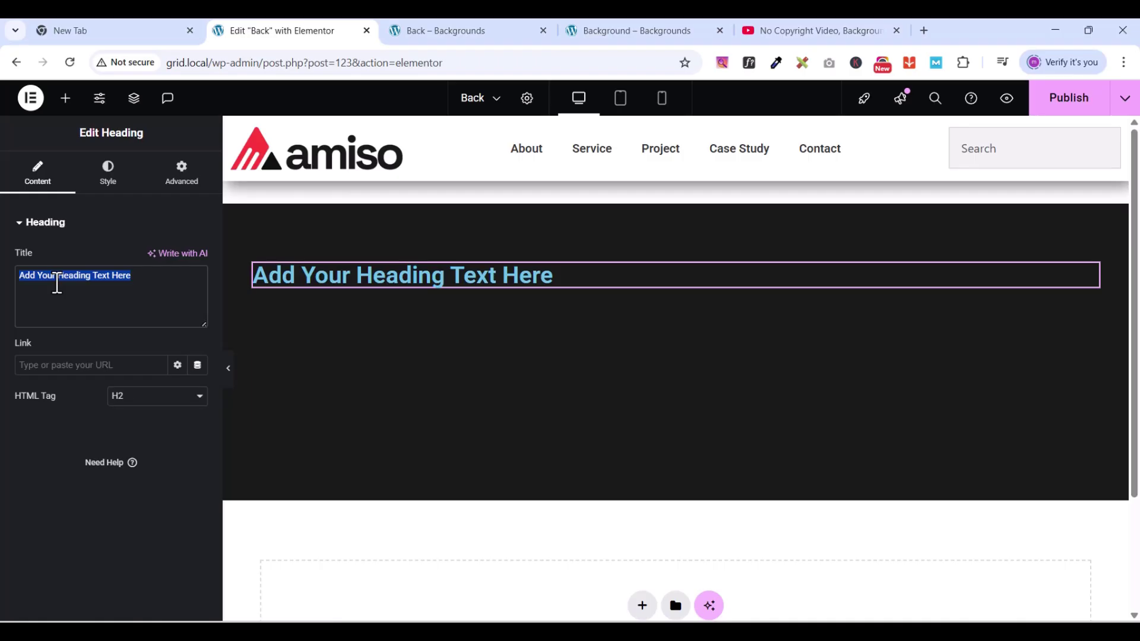
{"action": "type", "text": "SOLID COLOR"}
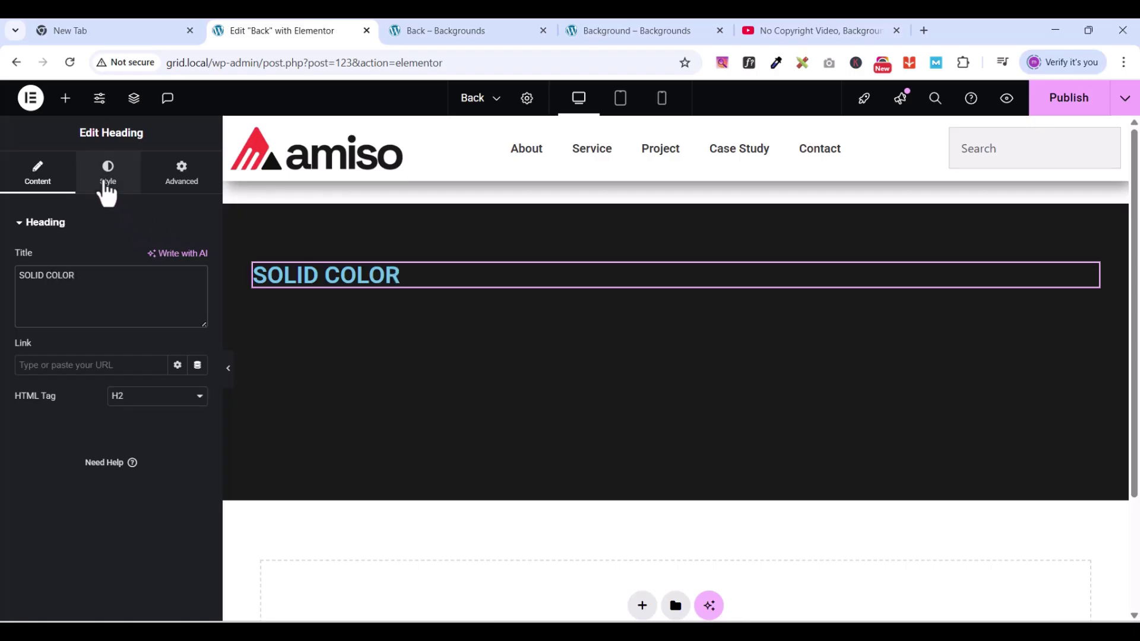
Step: Set the "SOLID COLOR" heading's typography size to 45 px
{"action": "left_click", "coordinate": [106, 186]}
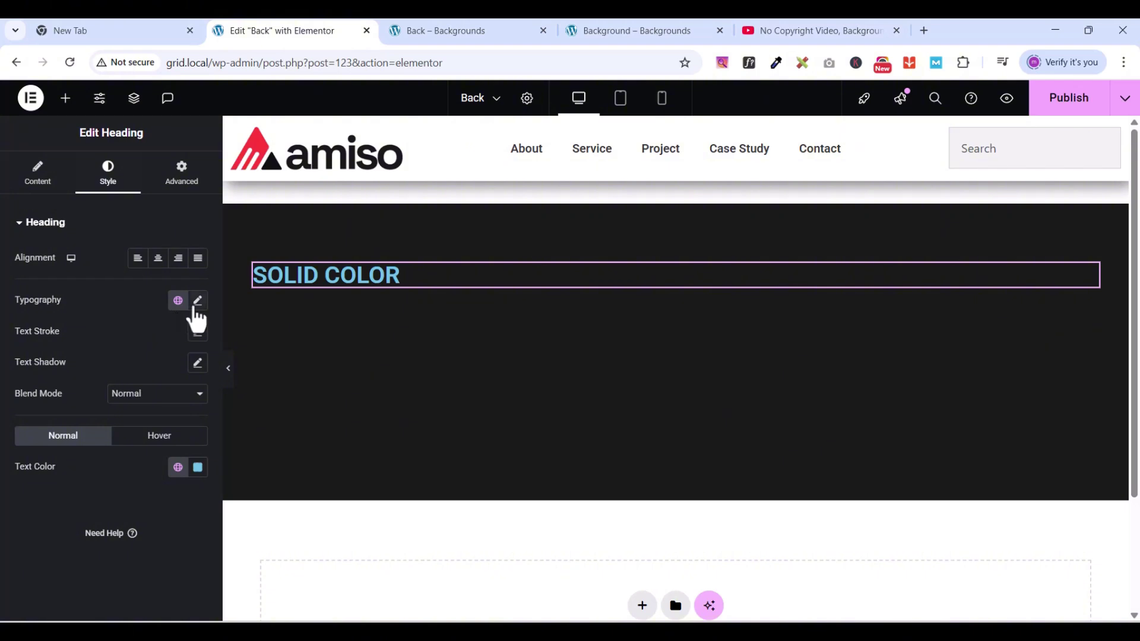
{"action": "left_click", "coordinate": [198, 301]}
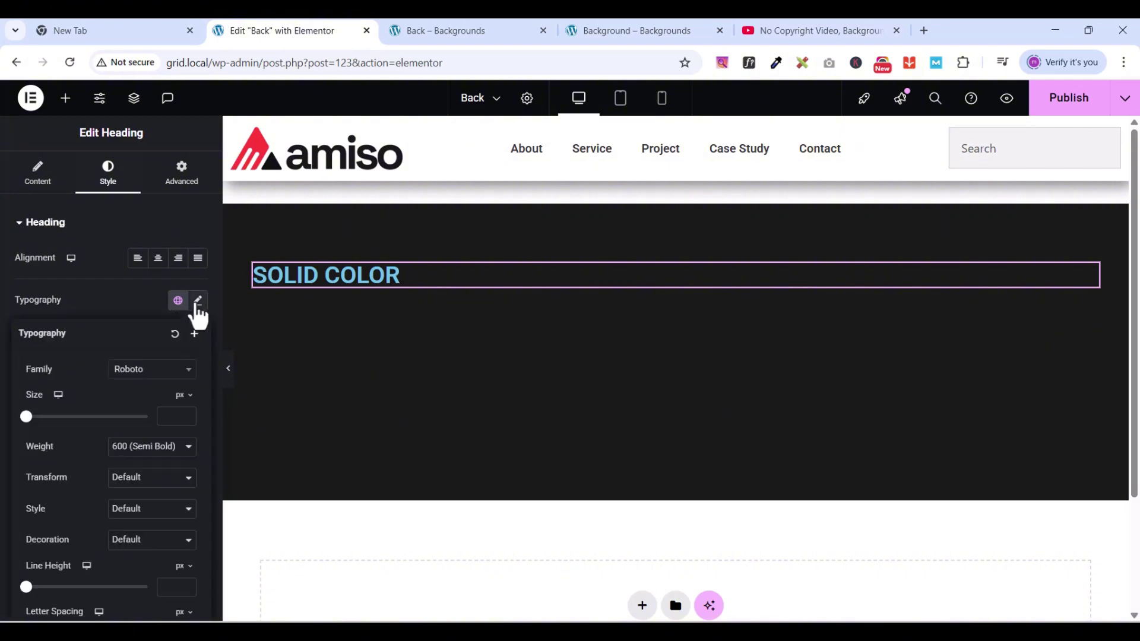
{"action": "left_click", "coordinate": [187, 413]}
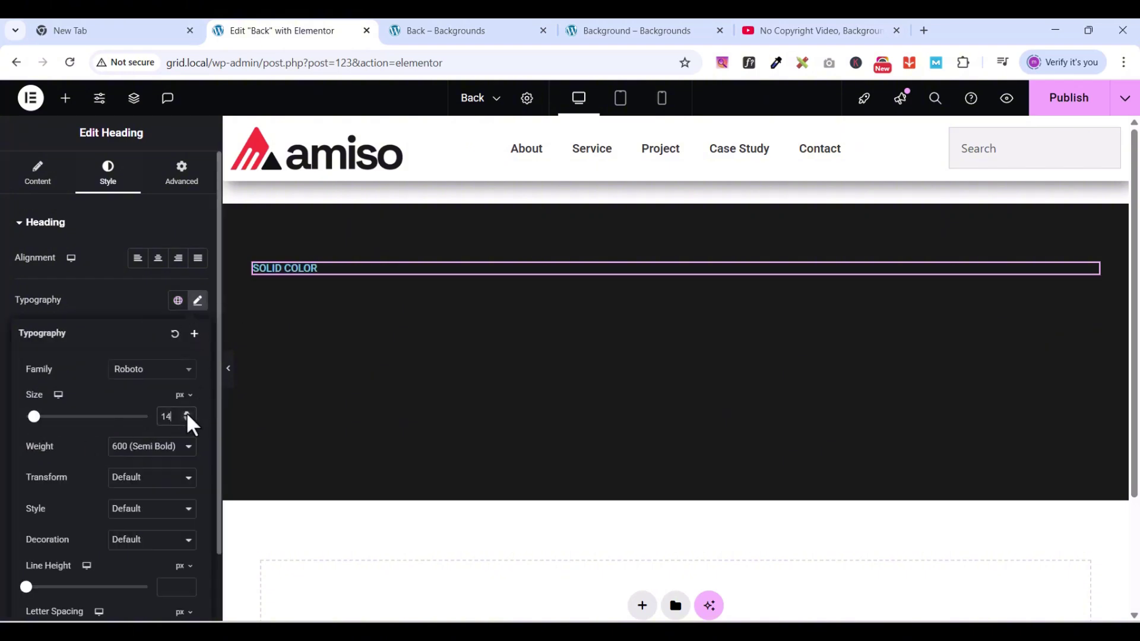
{"action": "left_click_drag", "start_coordinate": [187, 413], "coordinate": [184, 417]}
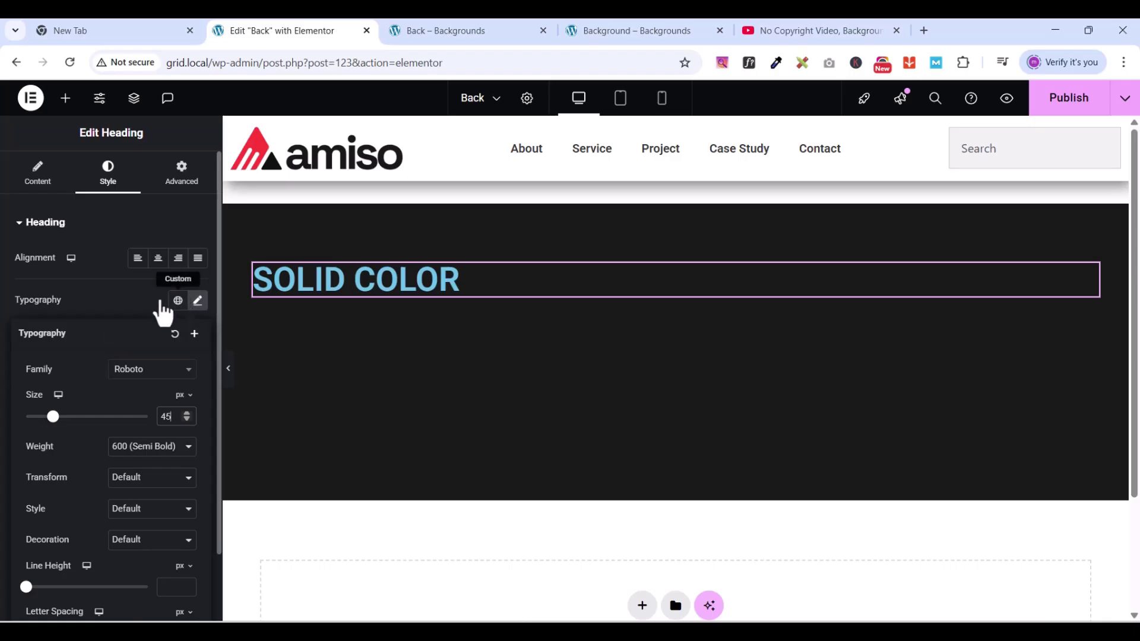
{"action": "left_click", "coordinate": [144, 304]}
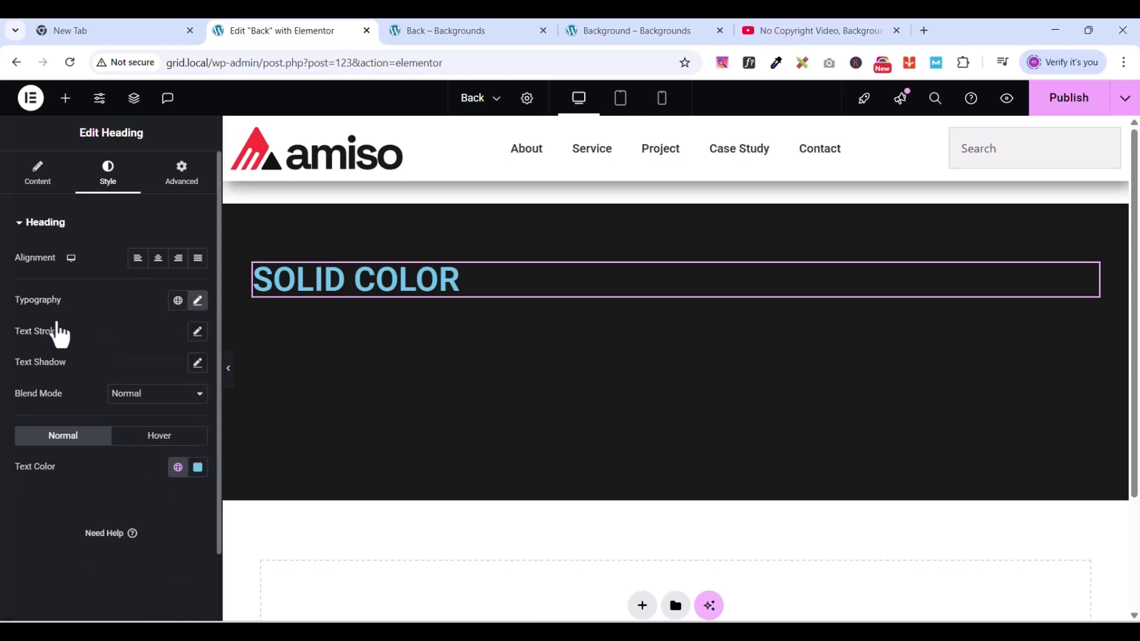
Step: Replace the heading's global text color with custom white
{"action": "left_click", "coordinate": [178, 467]}
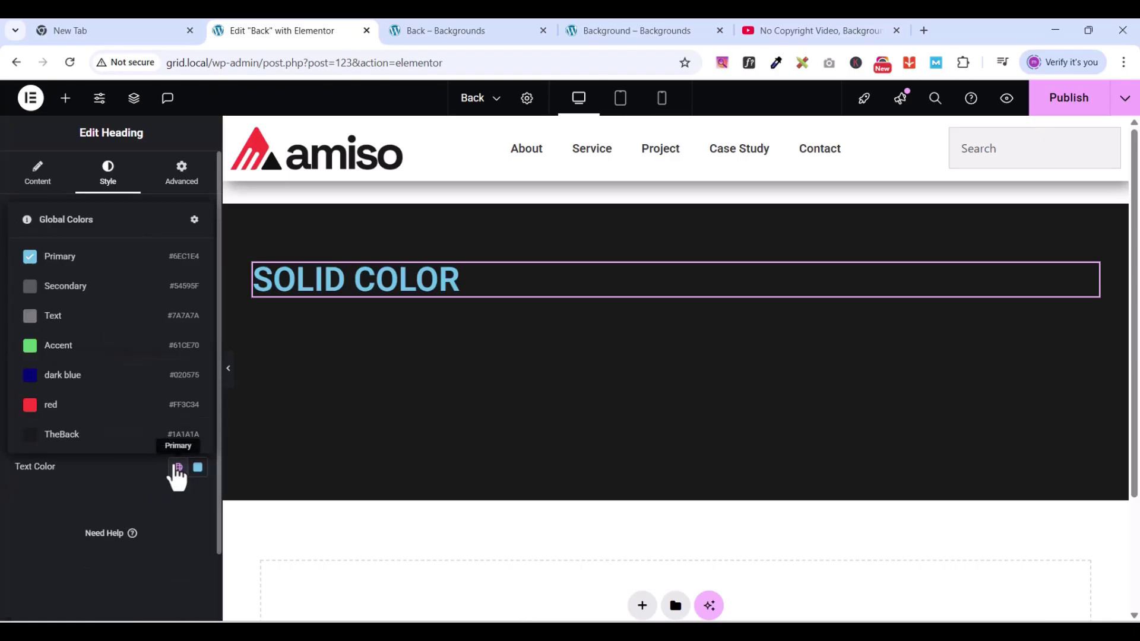
{"action": "left_click", "coordinate": [197, 467]}
{"action": "left_click_drag", "start_coordinate": [114, 292], "coordinate": [106, 275]}
{"action": "left_click", "coordinate": [64, 513]}
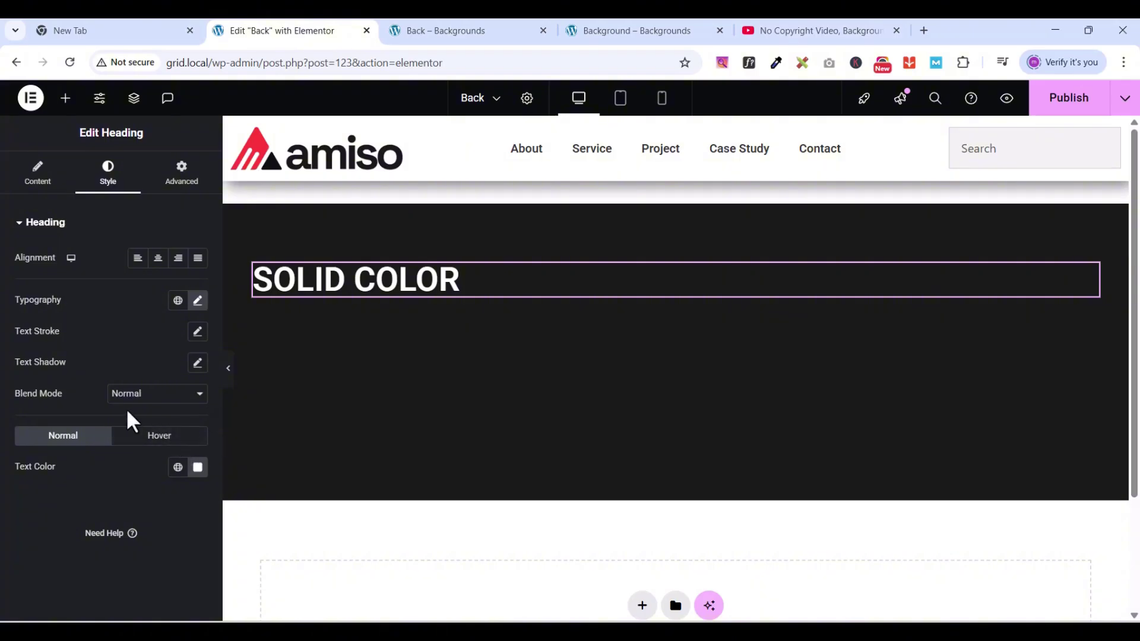
Step: Set the "SOLID COLOR" heading's typography weight to 800 (Extra Bold)
{"action": "left_click", "coordinate": [202, 301]}
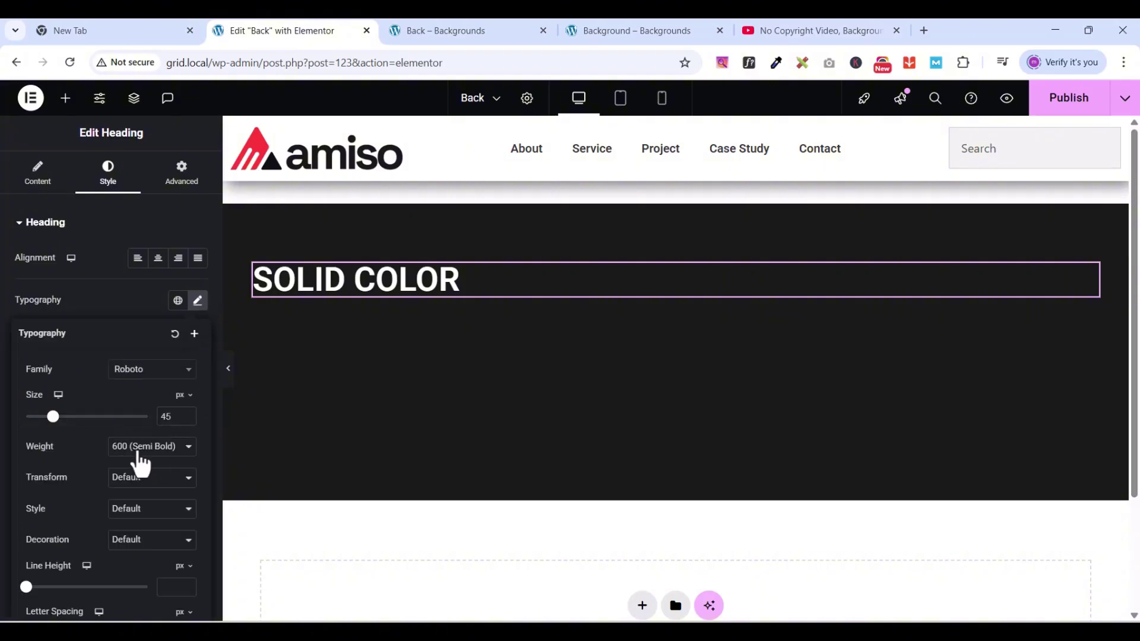
{"action": "left_click", "coordinate": [137, 454]}
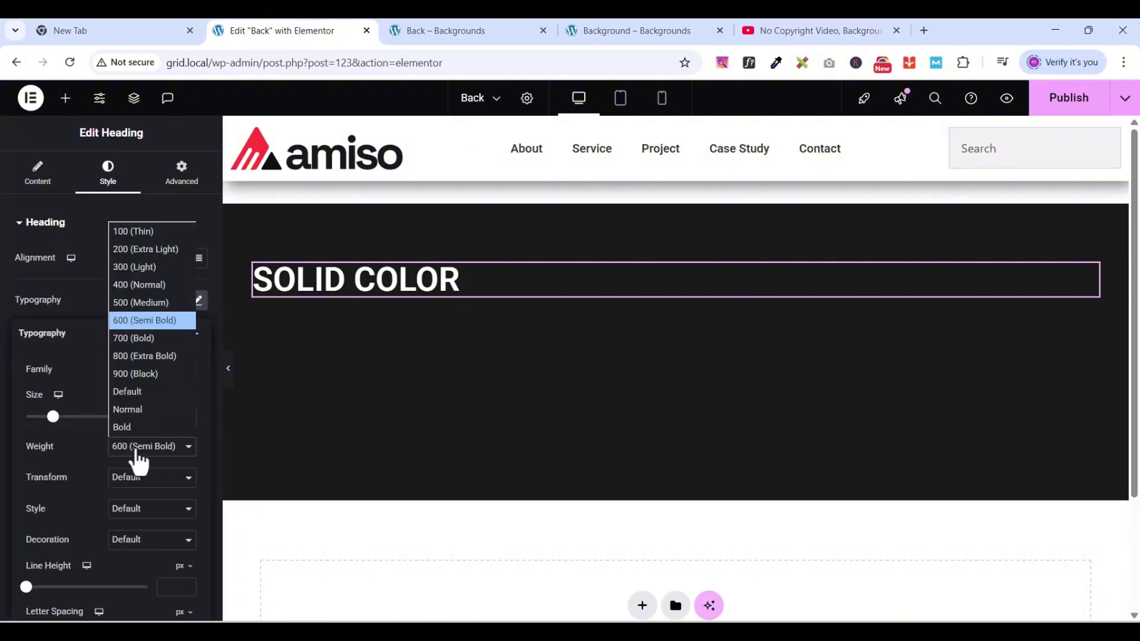
{"action": "left_click", "coordinate": [152, 357]}
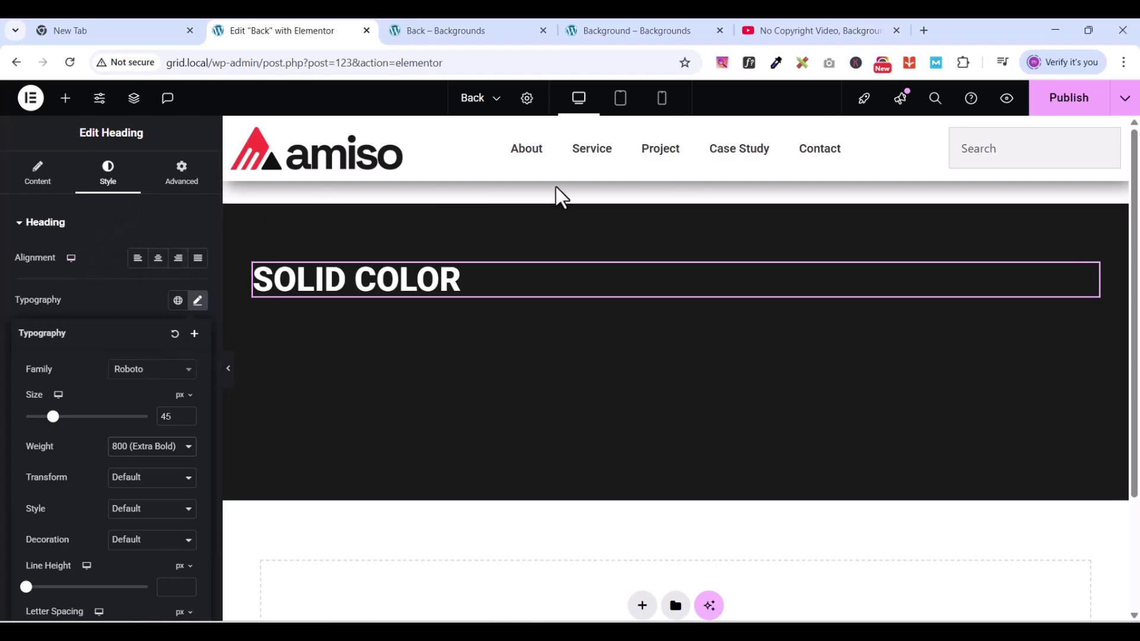
Step: Center the dark container's content both vertically and horizontally, and publish the page
{"action": "mouse_move", "coordinate": [368, 300]}
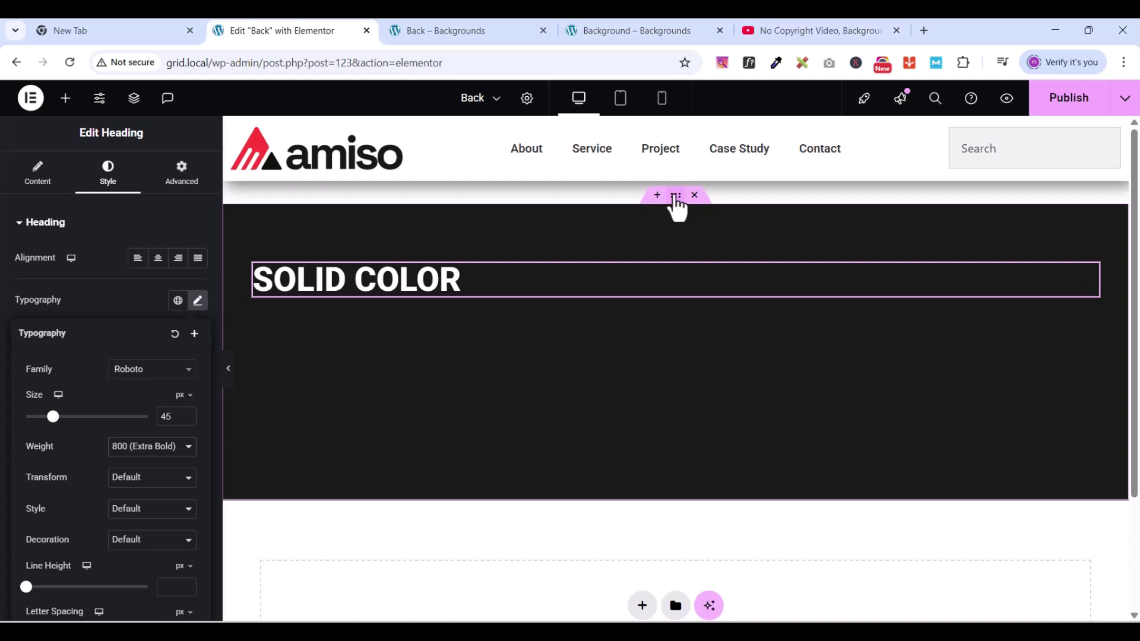
{"action": "left_click", "coordinate": [674, 196]}
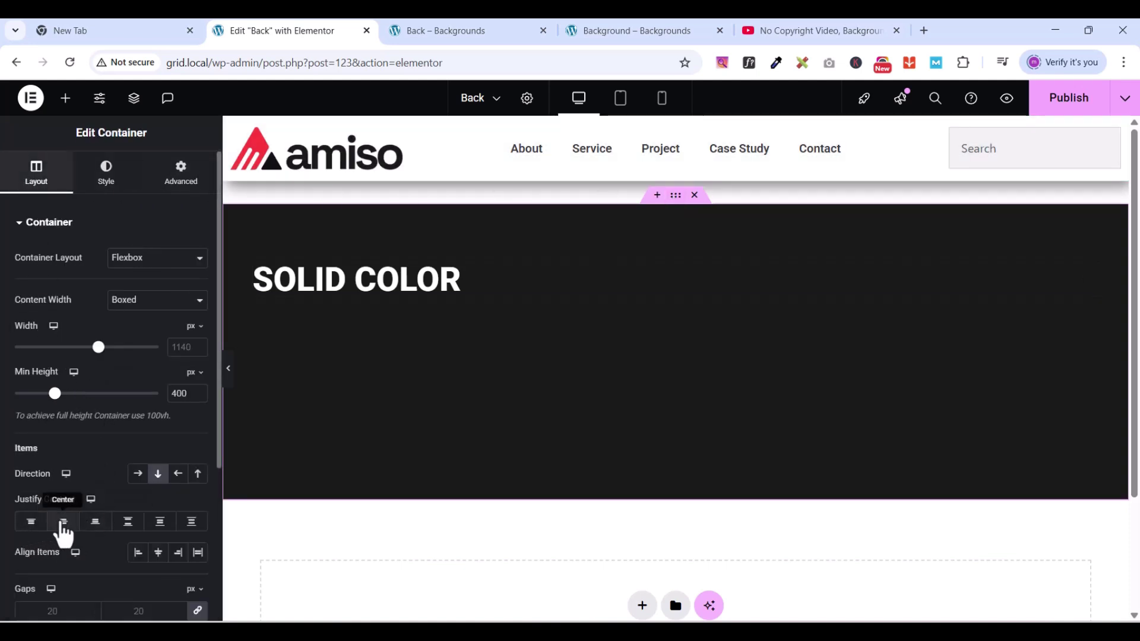
{"action": "left_click", "coordinate": [63, 526]}
{"action": "scroll", "coordinate": [76, 504], "scroll_direction": "down", "scroll_amount": 3}
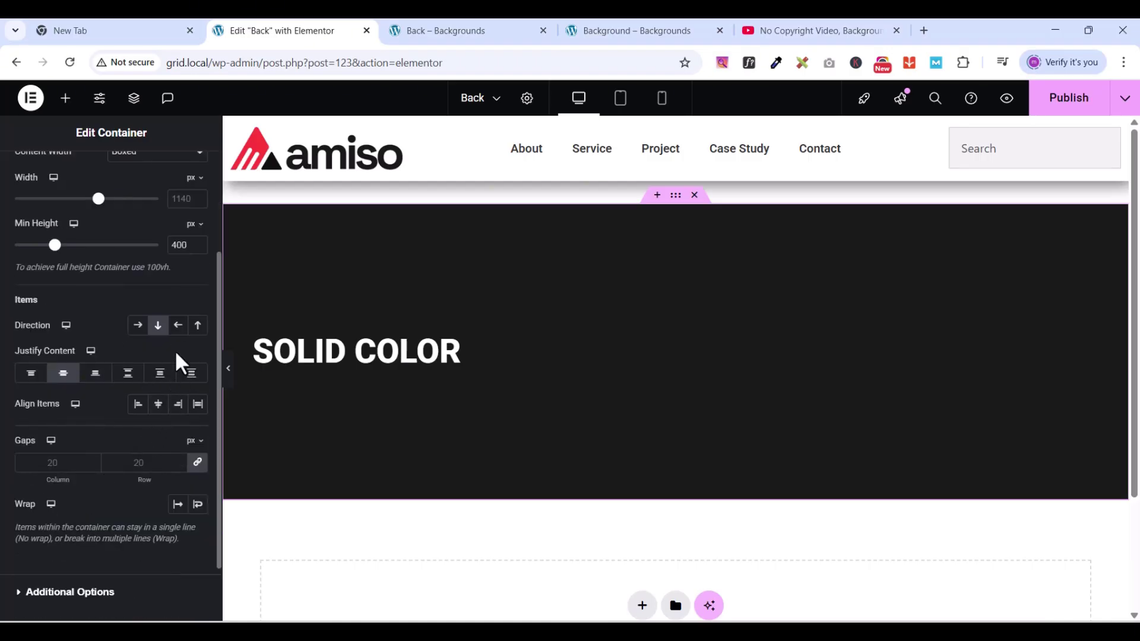
{"action": "left_click", "coordinate": [158, 410]}
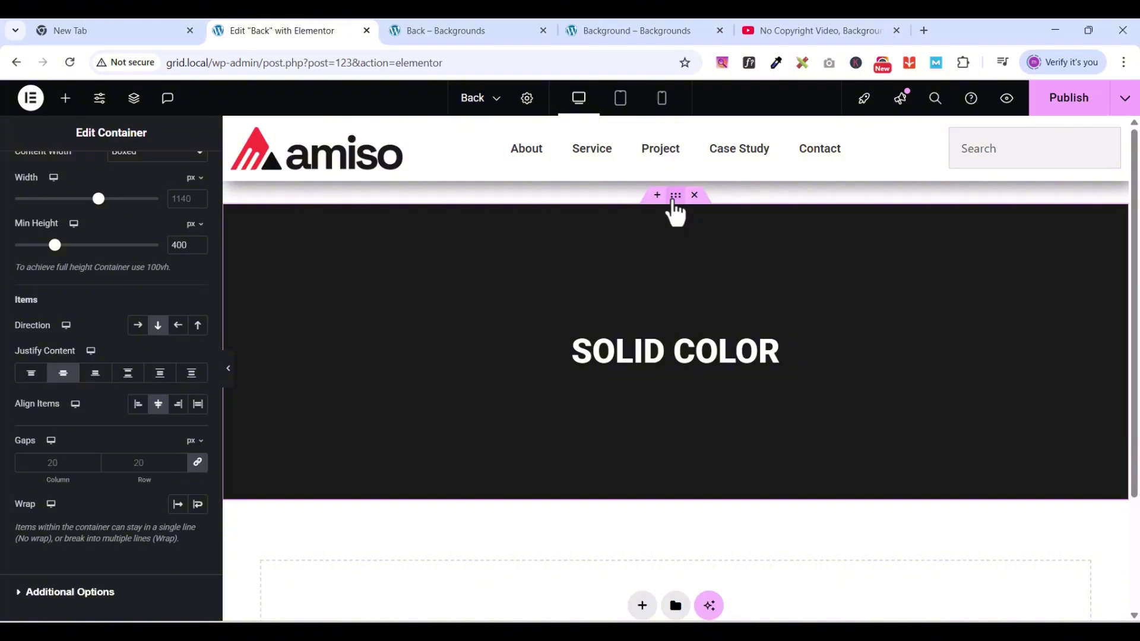
{"action": "left_click", "coordinate": [1077, 108]}
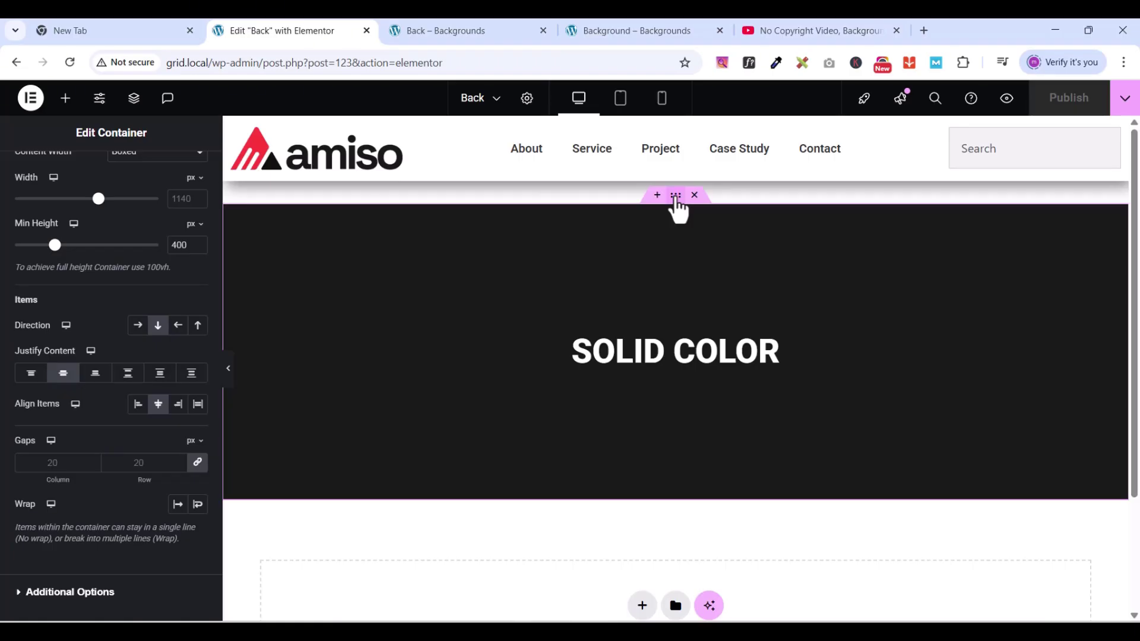
Step: Duplicate the "SOLID COLOR" container and publish the page
{"action": "right_click", "coordinate": [676, 203]}
{"action": "left_click", "coordinate": [710, 215]}
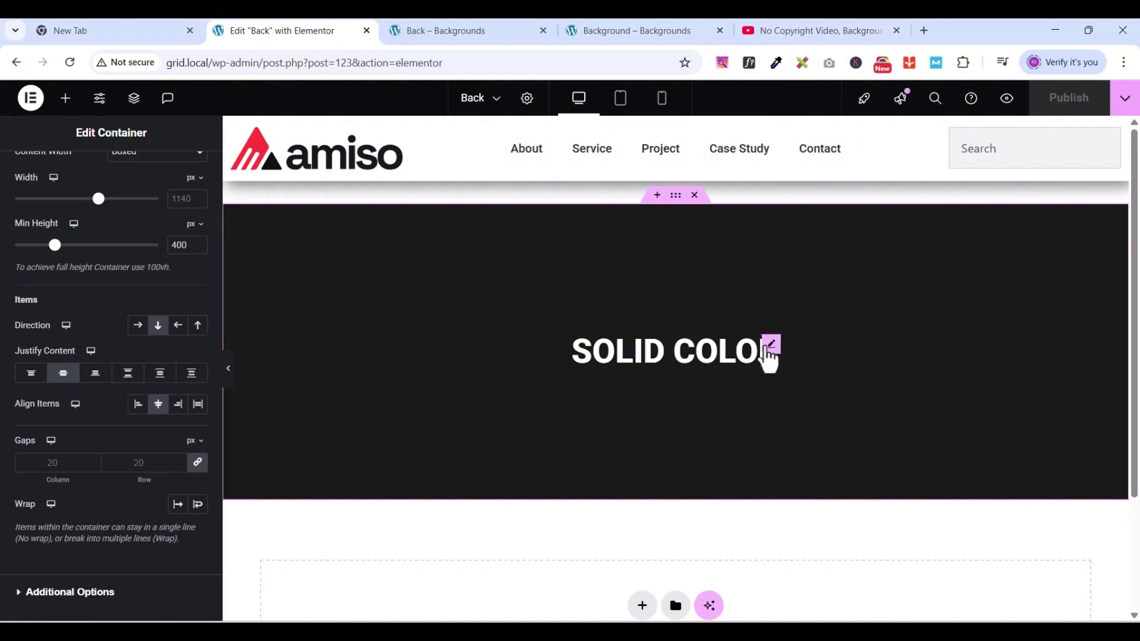
{"action": "scroll", "coordinate": [783, 365], "scroll_direction": "down", "scroll_amount": 3}
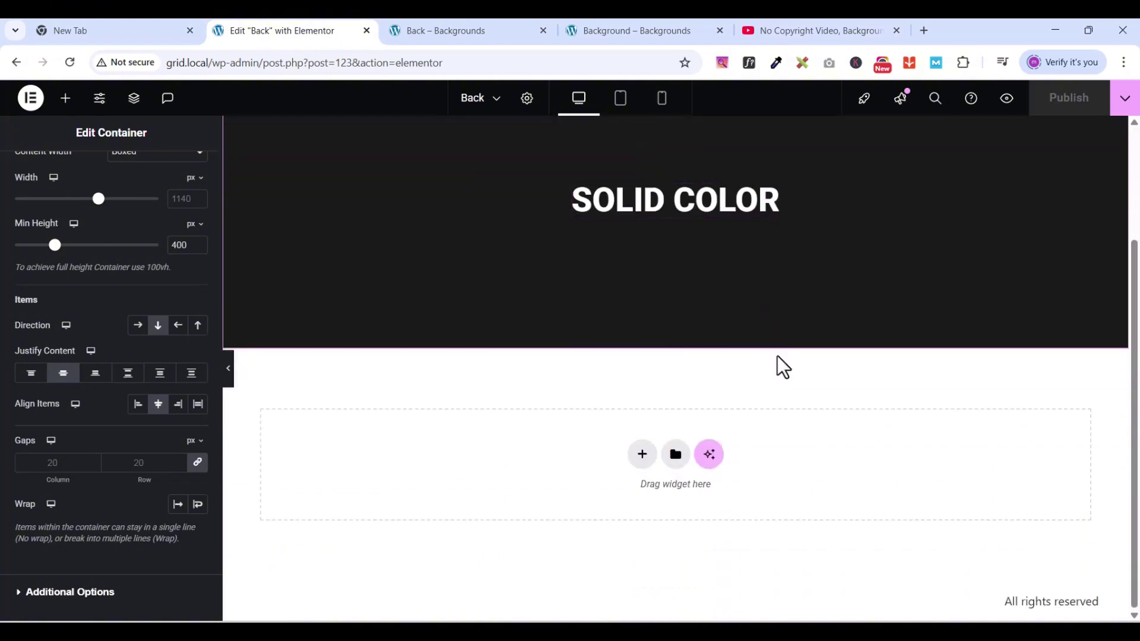
{"action": "scroll", "coordinate": [781, 365], "scroll_direction": "up", "scroll_amount": 3}
{"action": "right_click", "coordinate": [677, 200]}
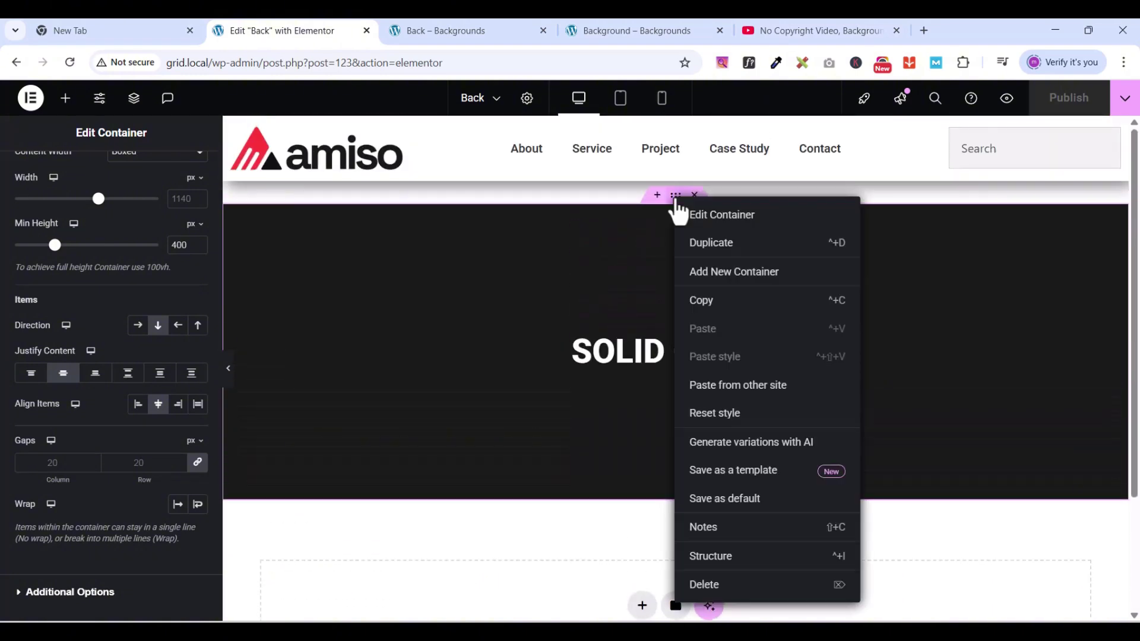
{"action": "left_click", "coordinate": [721, 248]}
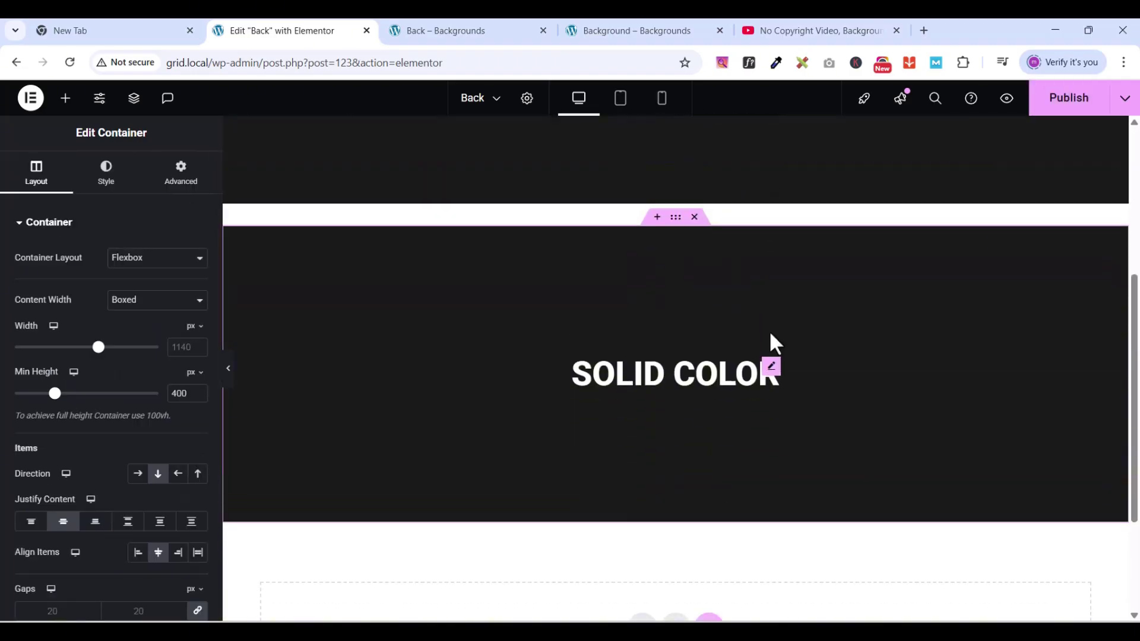
{"action": "left_click", "coordinate": [1071, 116]}
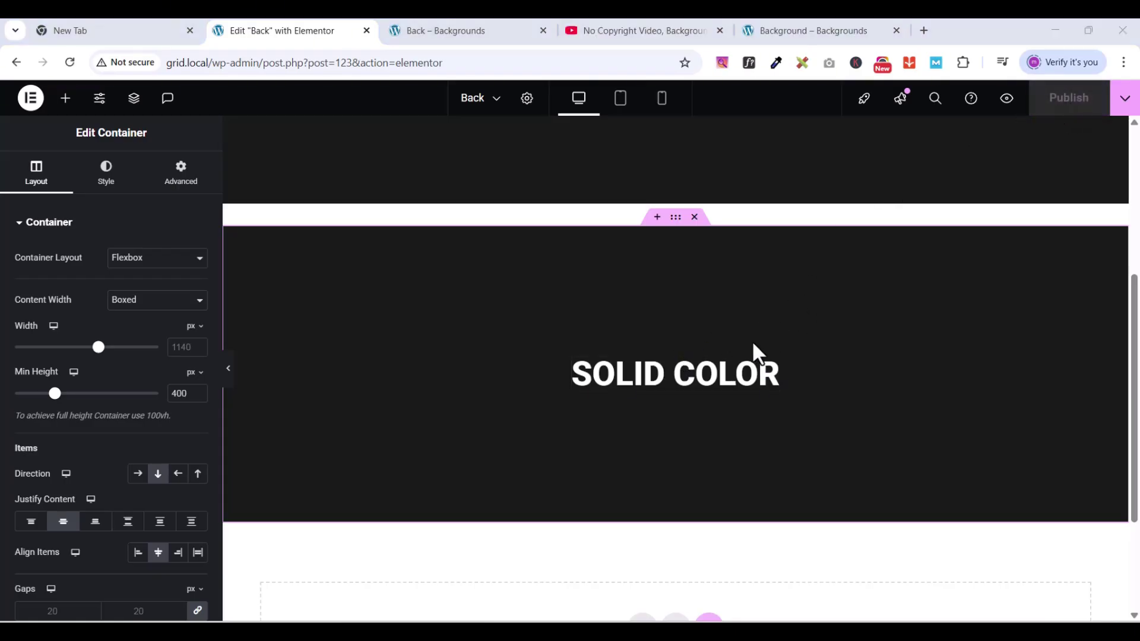
Step: Review the fixed-image section on the finished Background page preview and return to the Elementor editor
{"action": "left_click", "coordinate": [796, 34]}
{"action": "scroll", "coordinate": [718, 290], "scroll_direction": "down", "scroll_amount": 3}
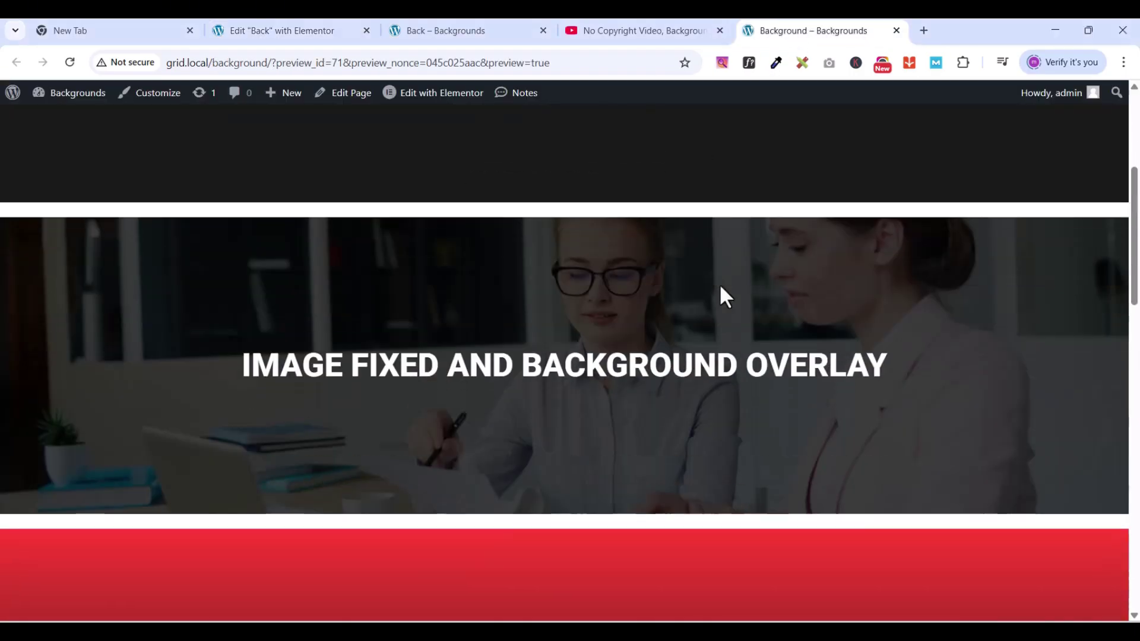
{"action": "scroll", "coordinate": [695, 321], "scroll_direction": "up", "scroll_amount": 1}
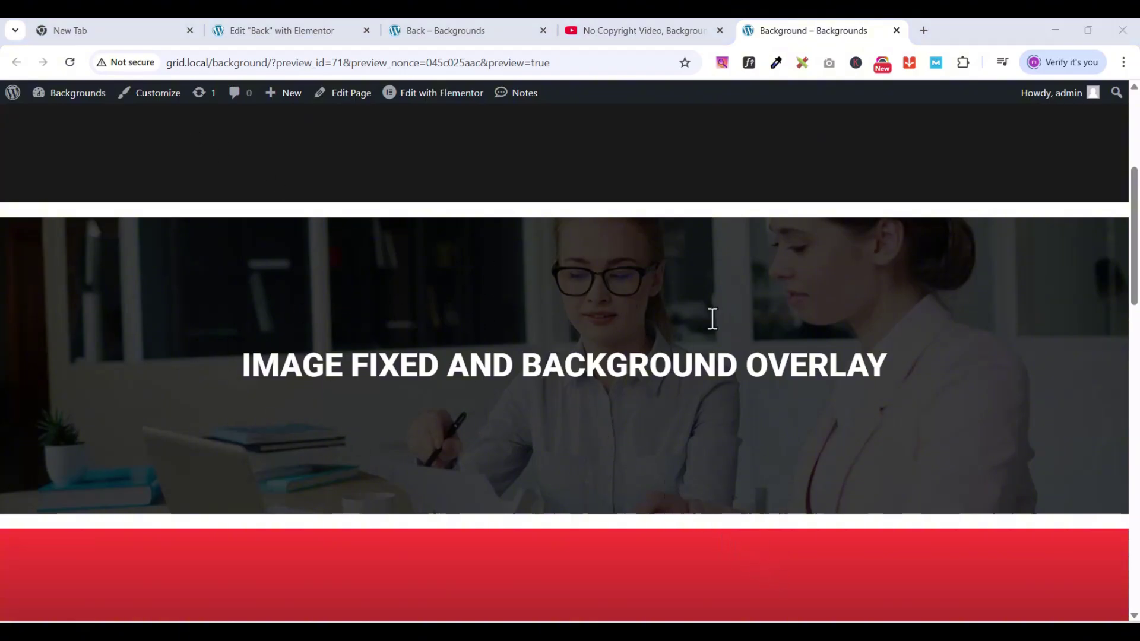
{"action": "left_click", "coordinate": [297, 32]}
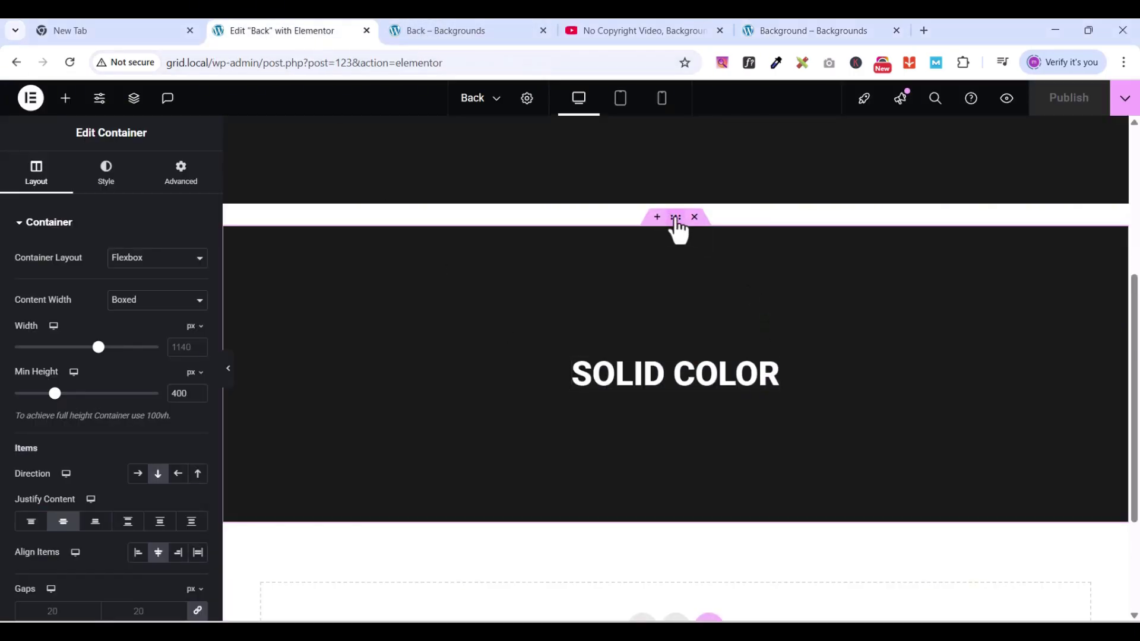
Step: Clear the background color of the duplicated container, keeping the Classic background type
{"action": "left_click", "coordinate": [105, 188]}
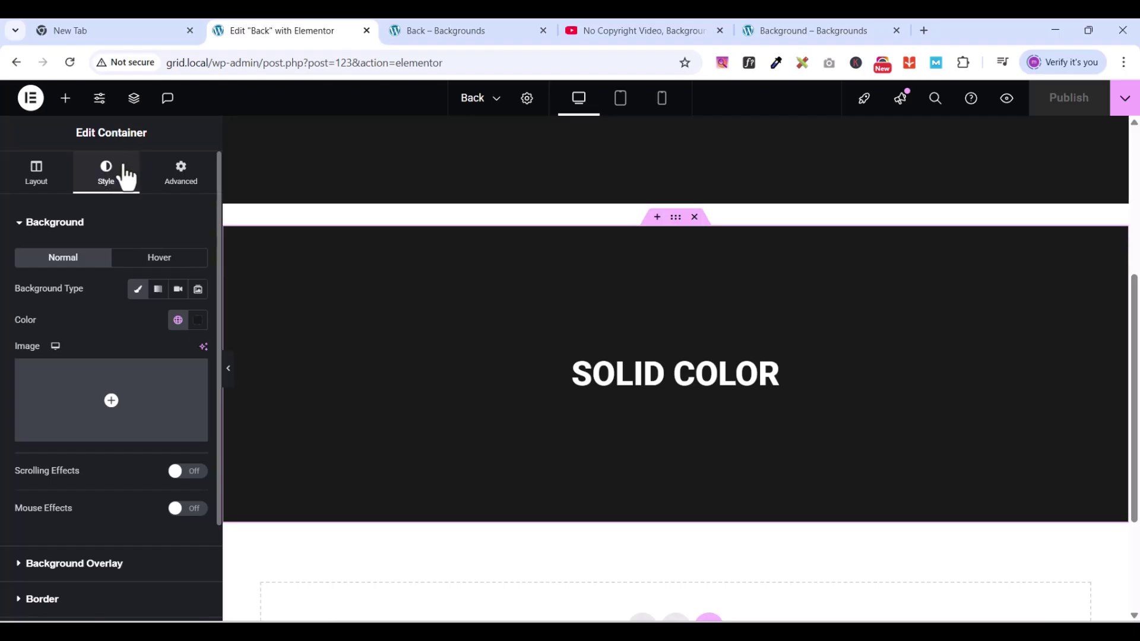
{"action": "left_click", "coordinate": [139, 293]}
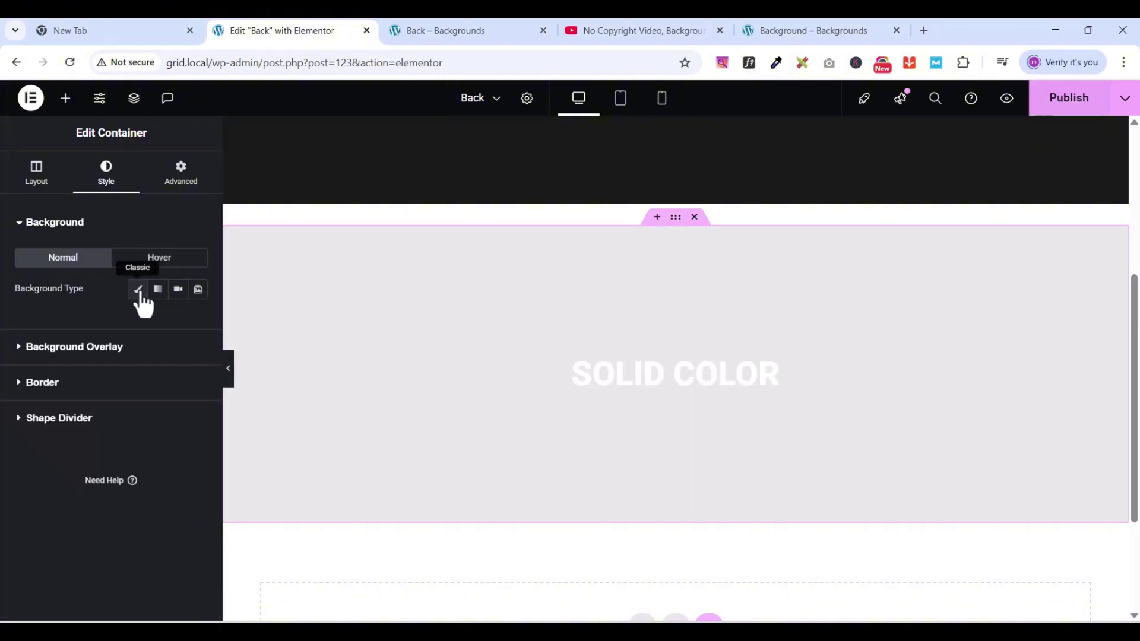
{"action": "left_click", "coordinate": [139, 293]}
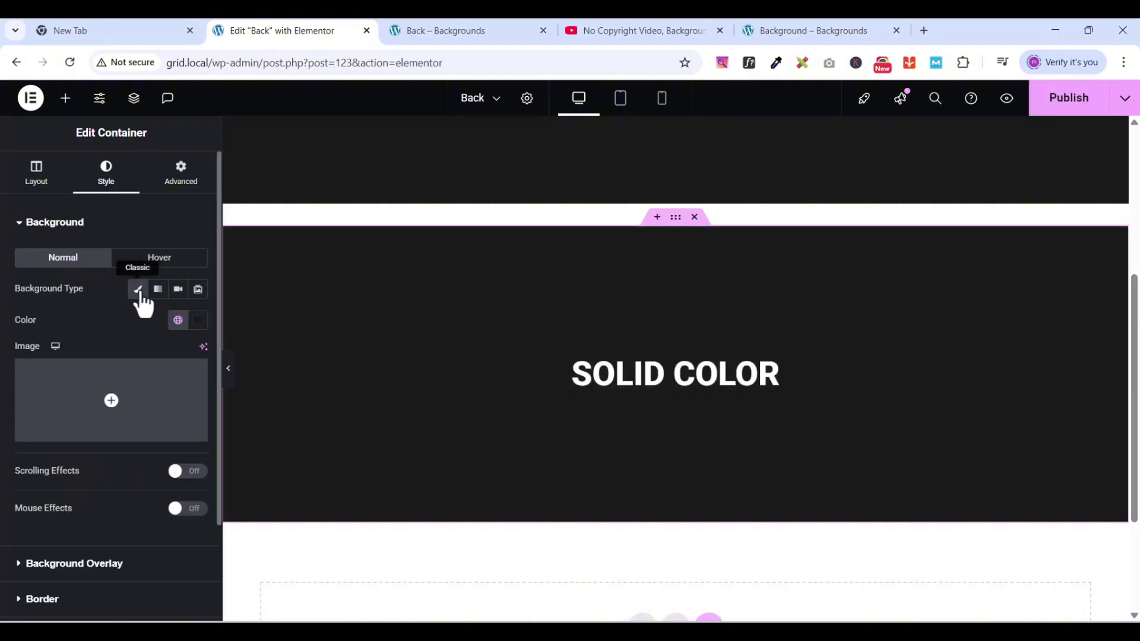
{"action": "left_click", "coordinate": [197, 321]}
{"action": "left_click", "coordinate": [222, 351]}
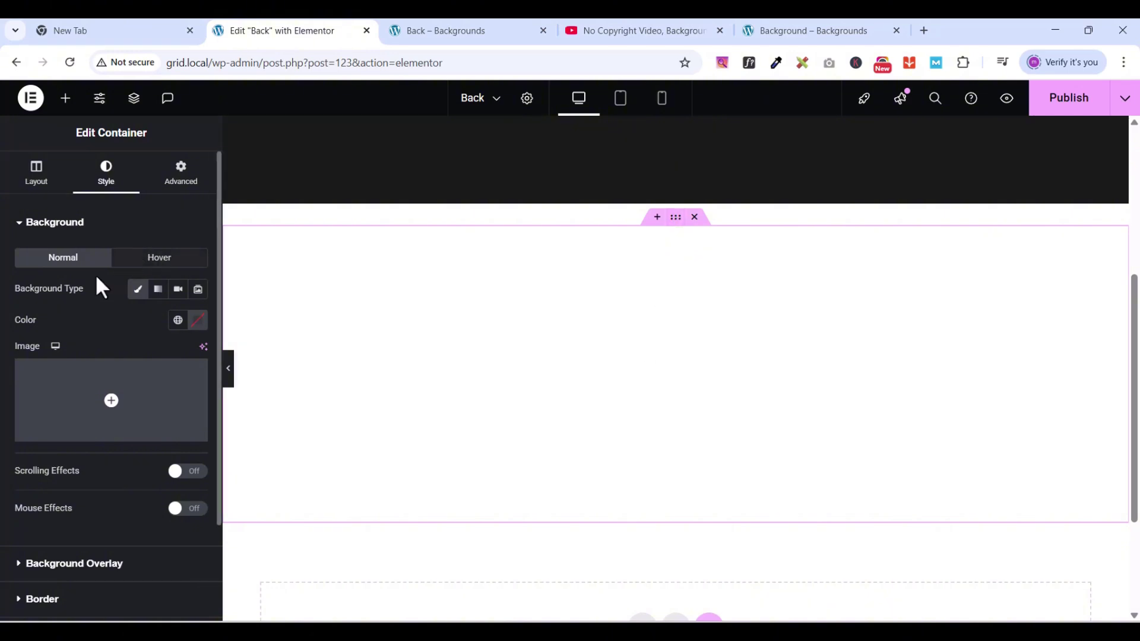
Step: Set the duplicated container's background image to bg18-1536x1024-1.jpg from the media library
{"action": "mouse_move", "coordinate": [89, 445]}
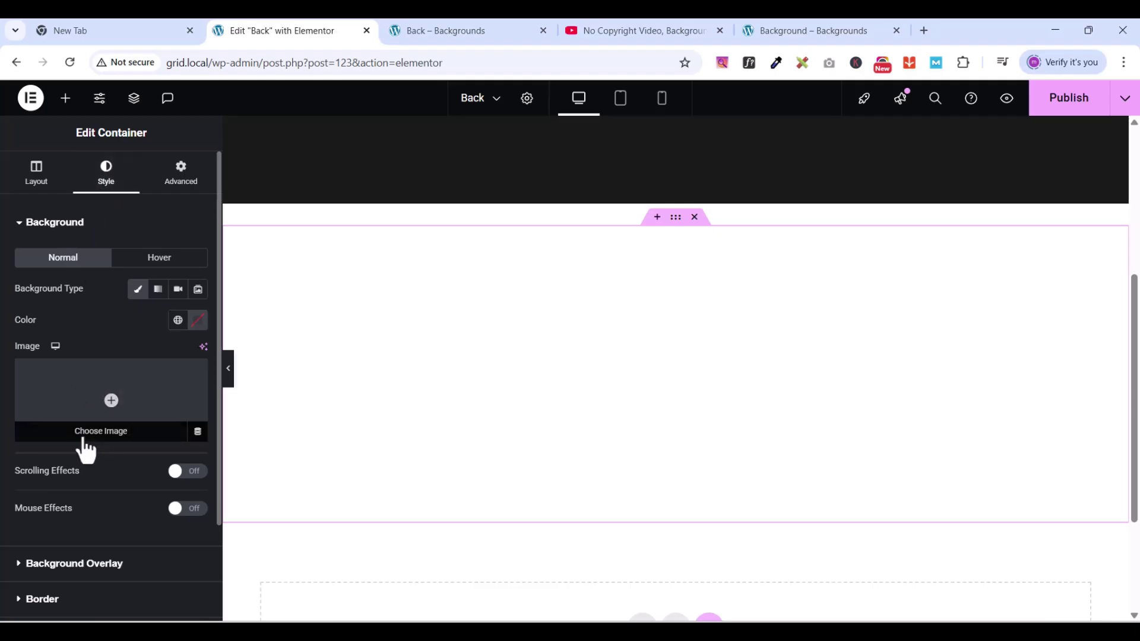
{"action": "left_click", "coordinate": [101, 440]}
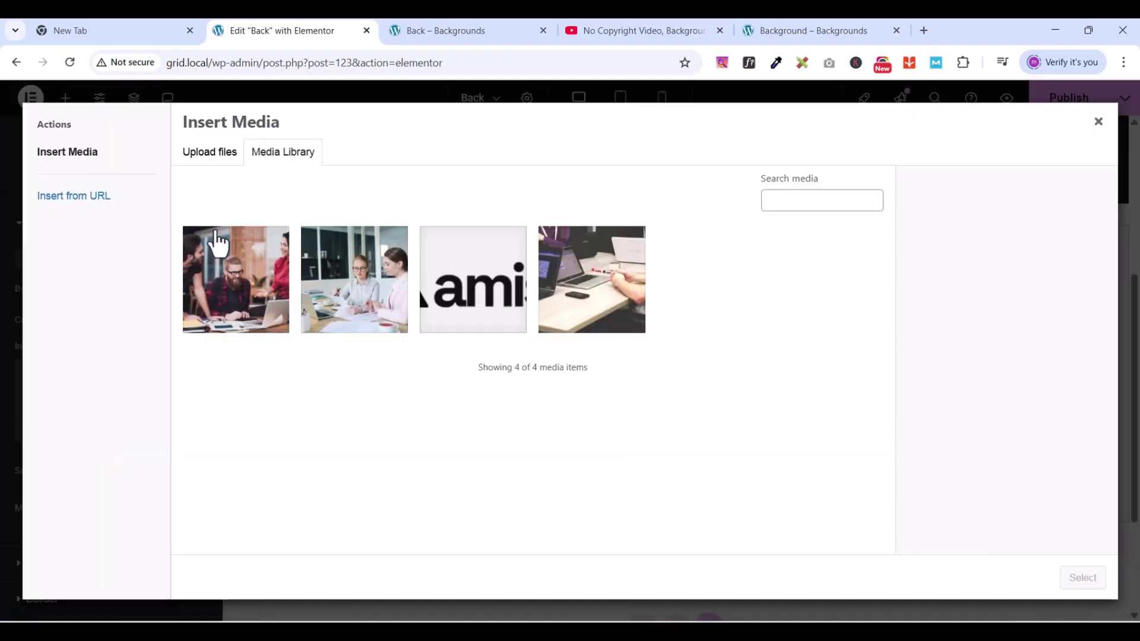
{"action": "left_click", "coordinate": [371, 286]}
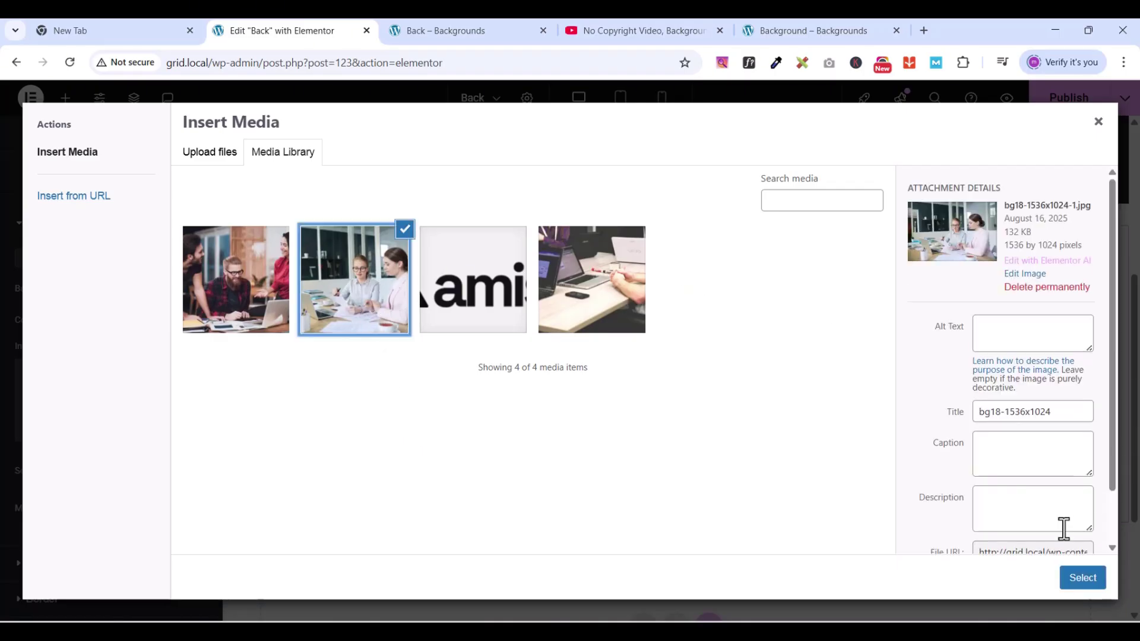
{"action": "left_click", "coordinate": [1082, 577]}
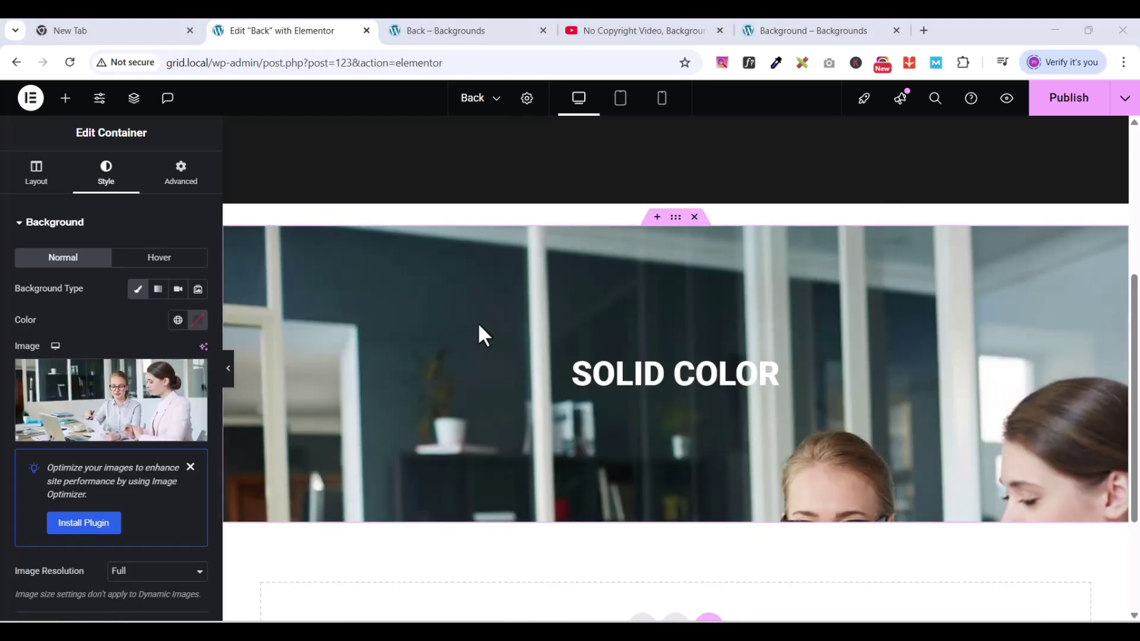
Step: Set the background image's position to Center Center
{"action": "scroll", "coordinate": [716, 326], "scroll_direction": "down", "scroll_amount": 3}
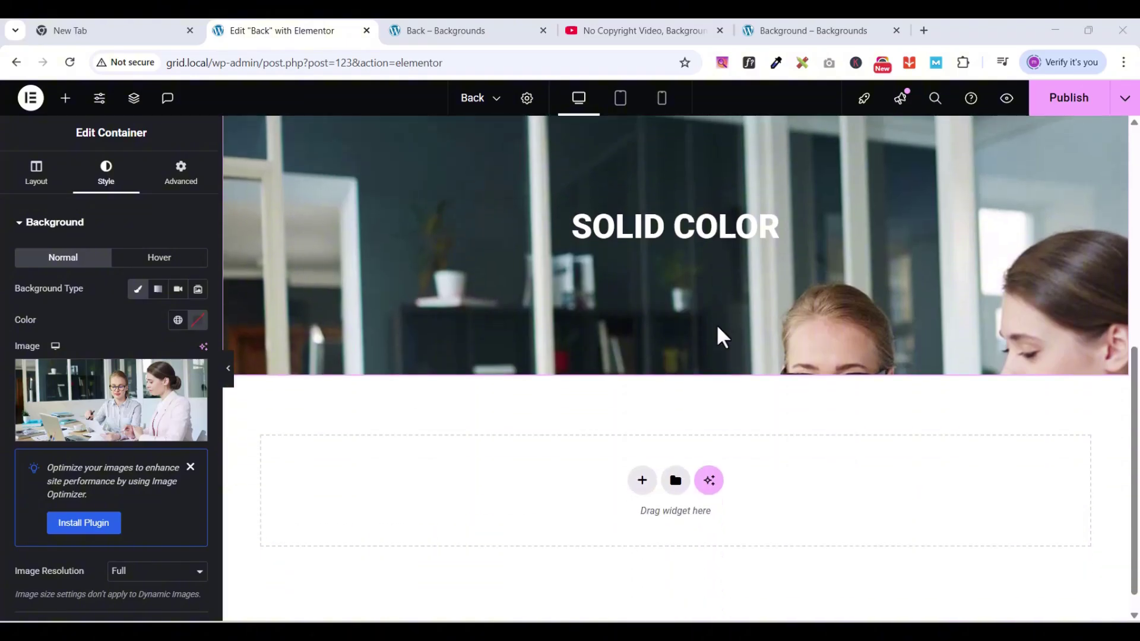
{"action": "scroll", "coordinate": [715, 327], "scroll_direction": "up", "scroll_amount": 3}
{"action": "scroll", "coordinate": [83, 421], "scroll_direction": "down", "scroll_amount": 6}
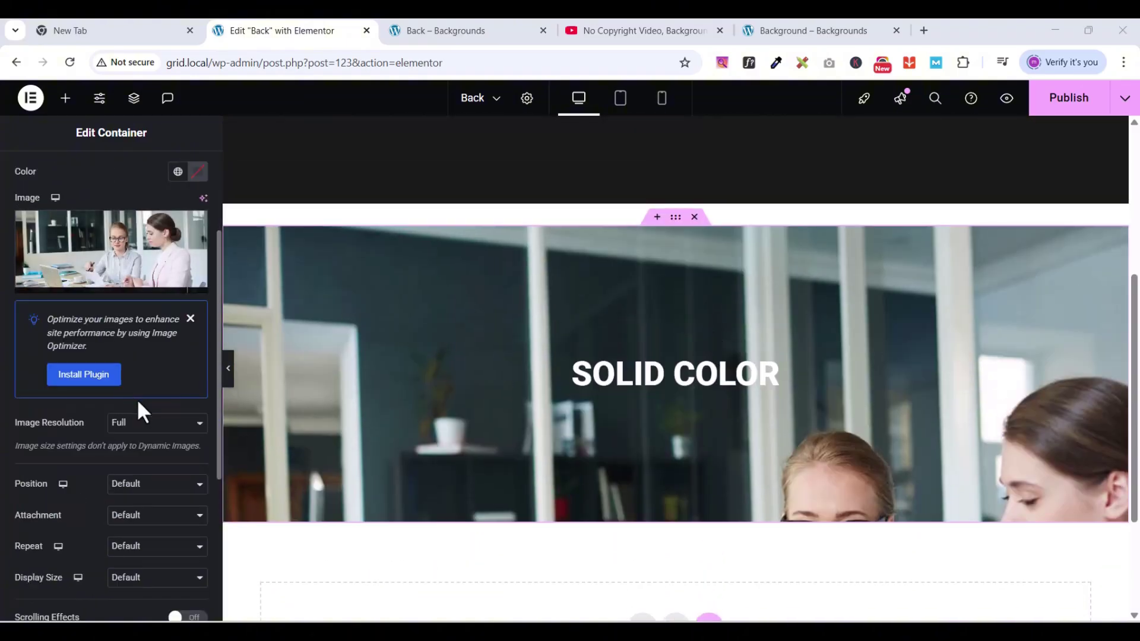
{"action": "scroll", "coordinate": [138, 414], "scroll_direction": "up", "scroll_amount": 4}
{"action": "scroll", "coordinate": [134, 409], "scroll_direction": "down", "scroll_amount": 3}
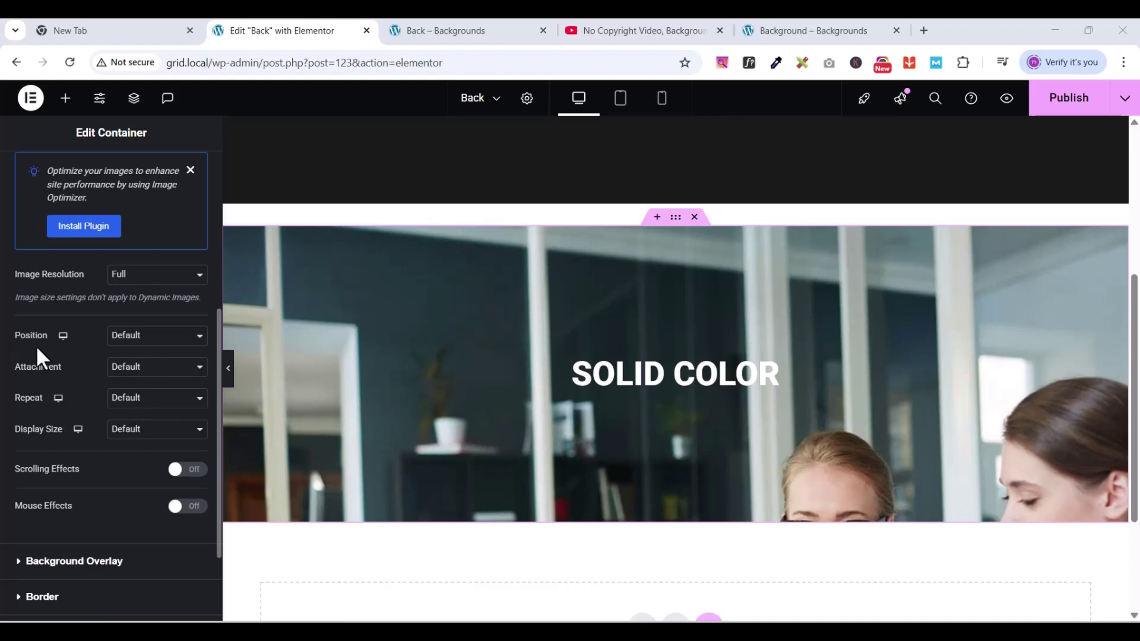
{"action": "left_click", "coordinate": [138, 341]}
{"action": "left_click", "coordinate": [140, 372]}
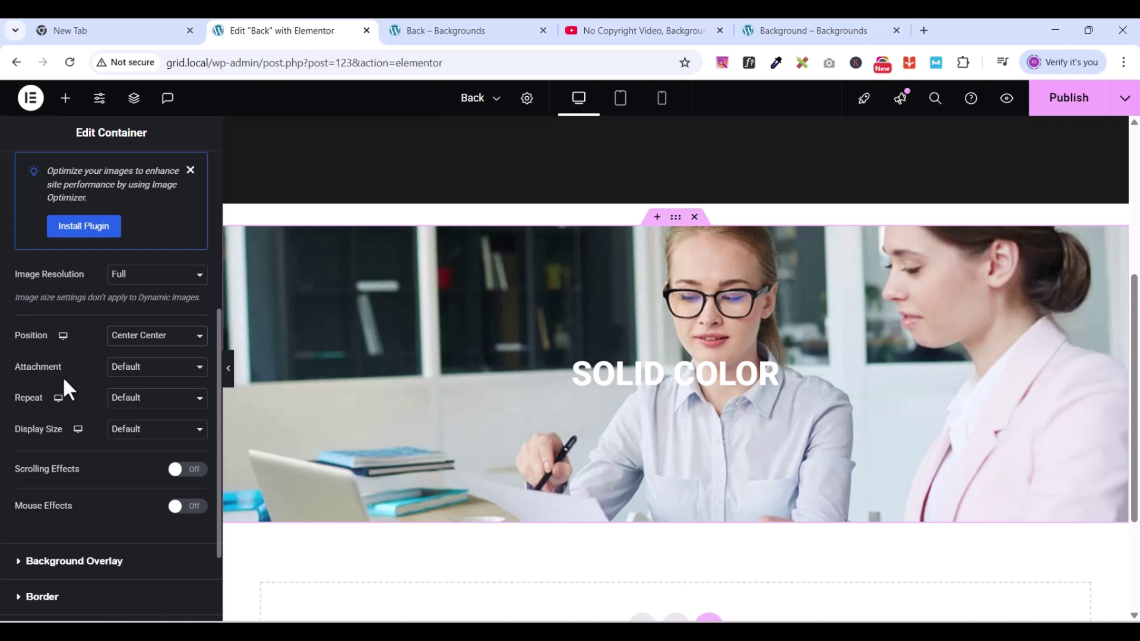
Step: Set the background image's repeat to No-repeat and its display size to Cover
{"action": "left_click", "coordinate": [127, 403]}
{"action": "left_click", "coordinate": [131, 435]}
{"action": "left_click", "coordinate": [118, 432]}
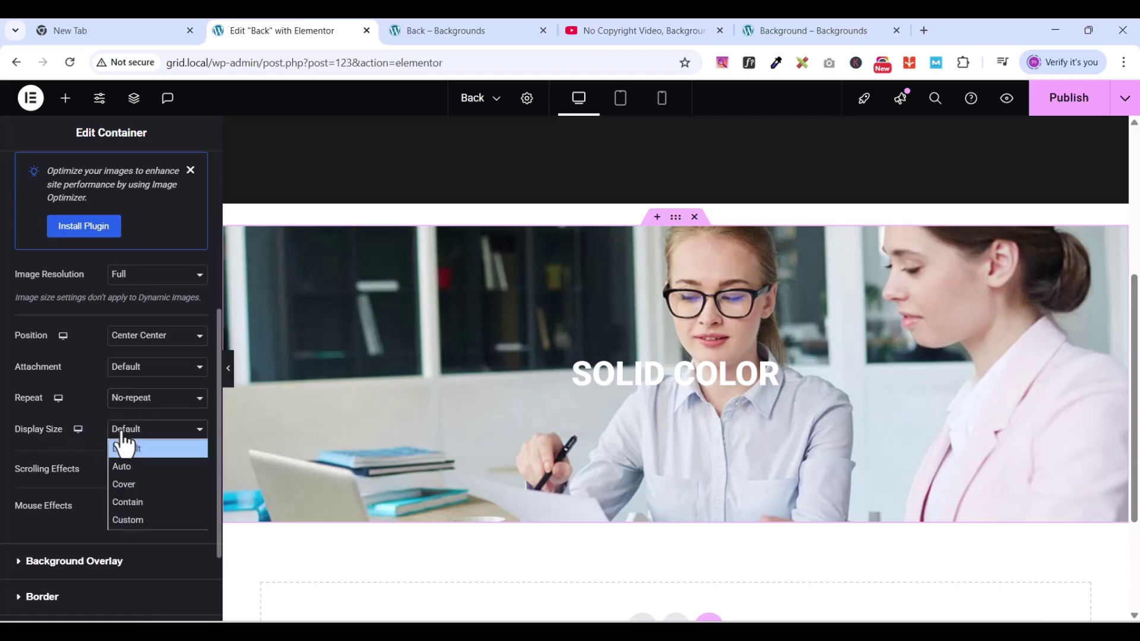
{"action": "left_click", "coordinate": [134, 484]}
Step: Set the background image's attachment to Fixed and check how it behaves when the page moves
{"action": "scroll", "coordinate": [747, 308], "scroll_direction": "down", "scroll_amount": 3}
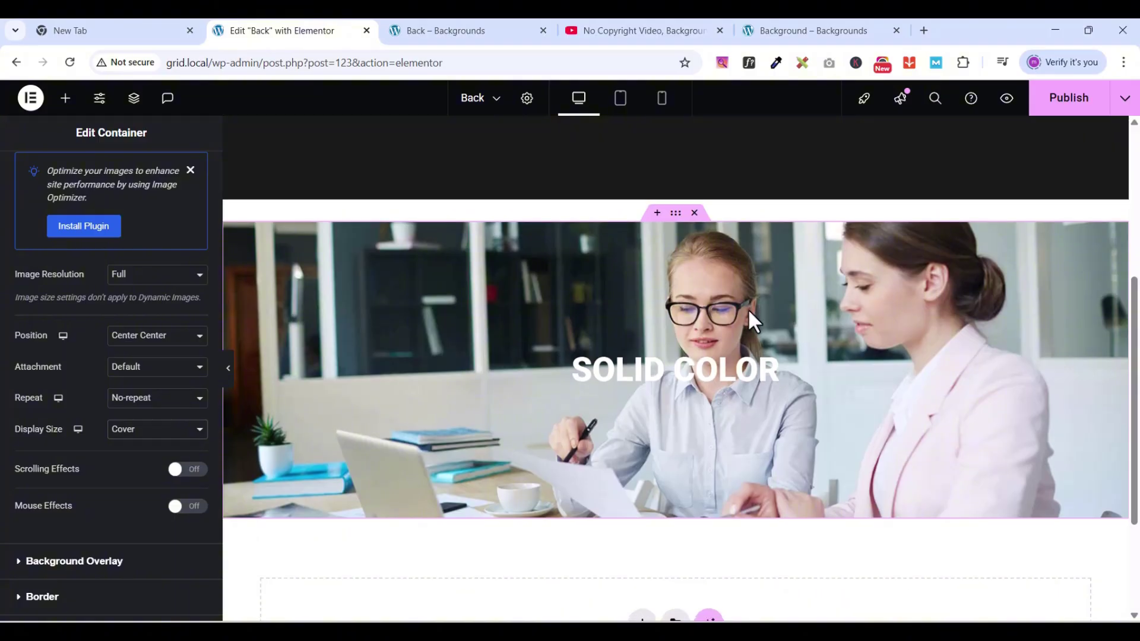
{"action": "scroll", "coordinate": [749, 311], "scroll_direction": "up", "scroll_amount": 4}
{"action": "scroll", "coordinate": [747, 308], "scroll_direction": "down", "scroll_amount": 1}
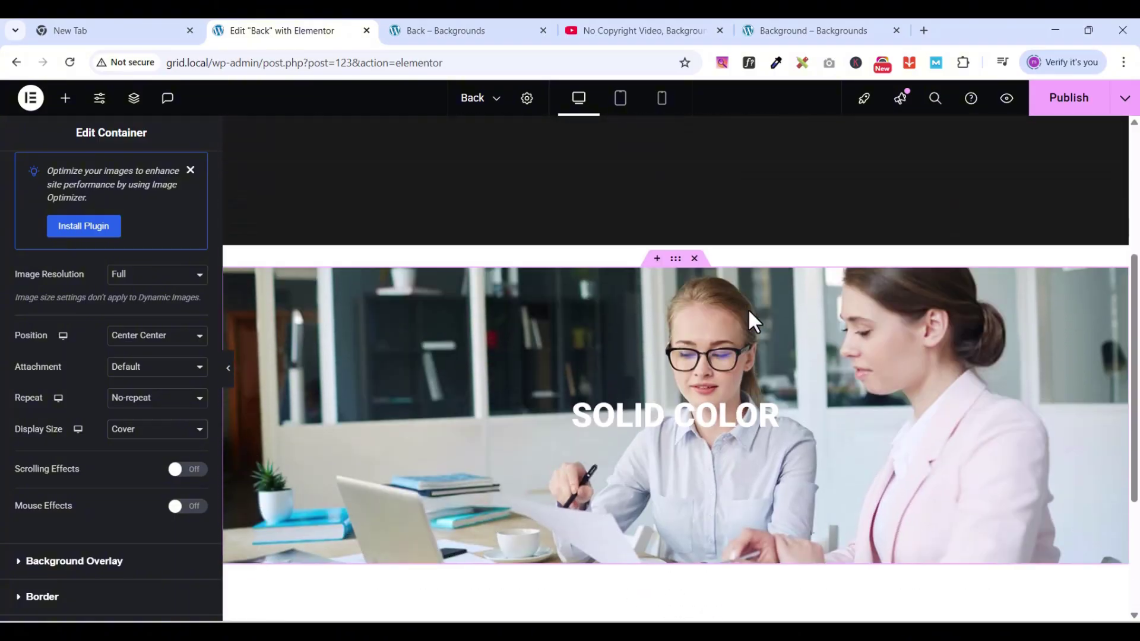
{"action": "scroll", "coordinate": [746, 308], "scroll_direction": "down", "scroll_amount": 2}
{"action": "scroll", "coordinate": [744, 321], "scroll_direction": "up", "scroll_amount": 2}
{"action": "scroll", "coordinate": [742, 320], "scroll_direction": "down", "scroll_amount": 1}
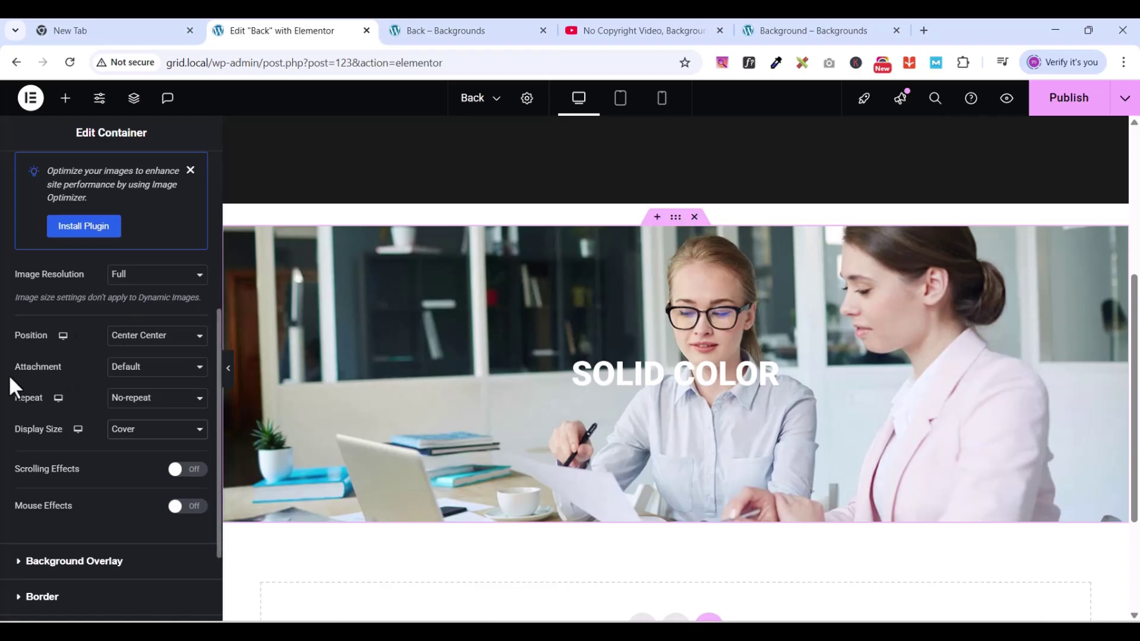
{"action": "left_click", "coordinate": [142, 371]}
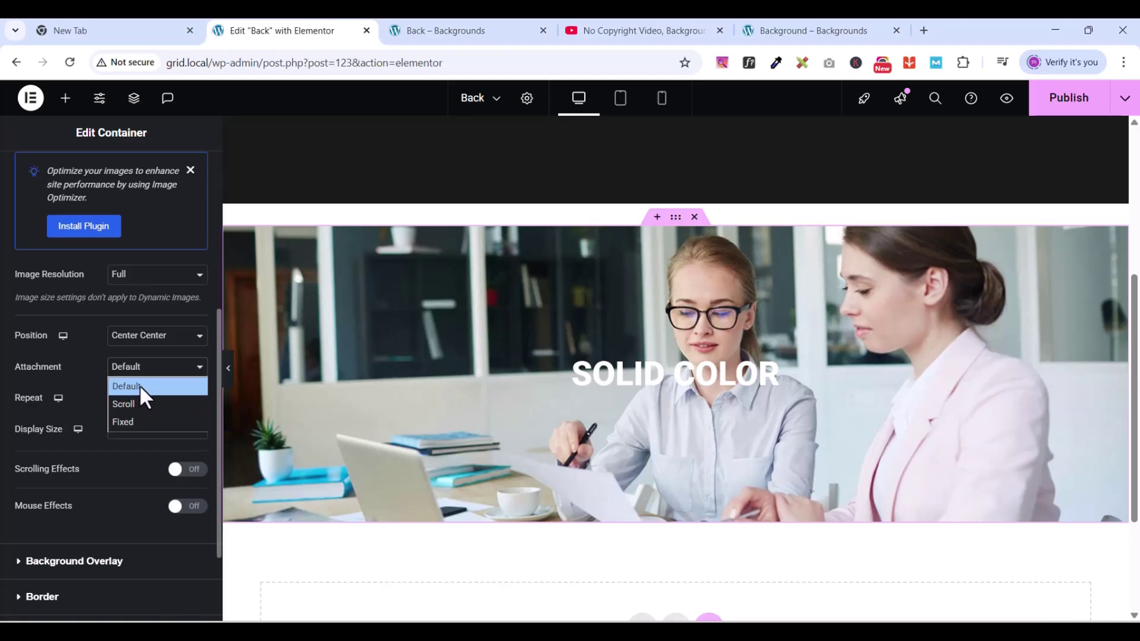
{"action": "left_click", "coordinate": [133, 420]}
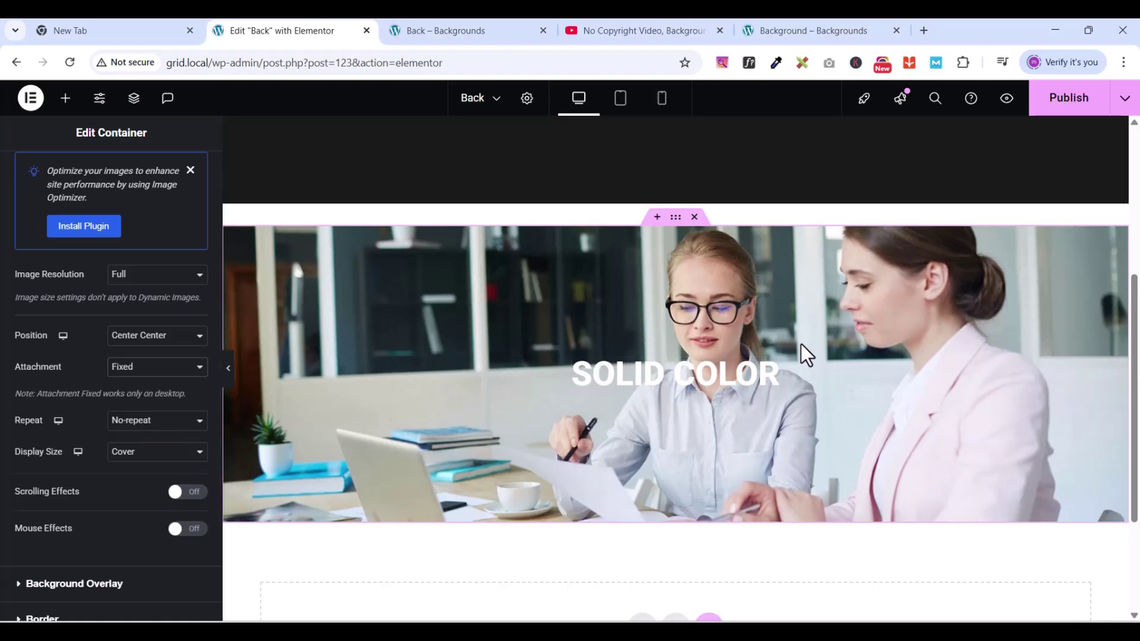
{"action": "scroll", "coordinate": [804, 330], "scroll_direction": "down", "scroll_amount": 3}
{"action": "scroll", "coordinate": [804, 330], "scroll_direction": "up", "scroll_amount": 3}
{"action": "scroll", "coordinate": [804, 330], "scroll_direction": "down", "scroll_amount": 1}
{"action": "scroll", "coordinate": [803, 330], "scroll_direction": "up", "scroll_amount": 1}
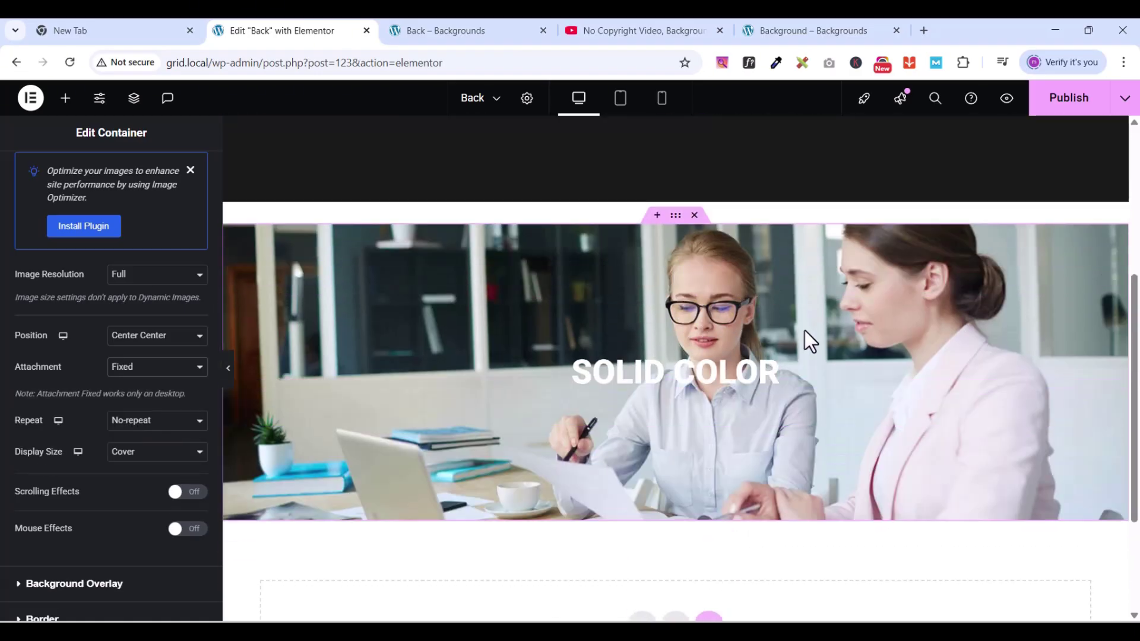
Step: Give the fixed-image container a classic background overlay in the global color TheBack
{"action": "scroll", "coordinate": [803, 331], "scroll_direction": "down", "scroll_amount": 1}
{"action": "scroll", "coordinate": [804, 331], "scroll_direction": "up", "scroll_amount": 2}
{"action": "scroll", "coordinate": [803, 331], "scroll_direction": "down", "scroll_amount": 3}
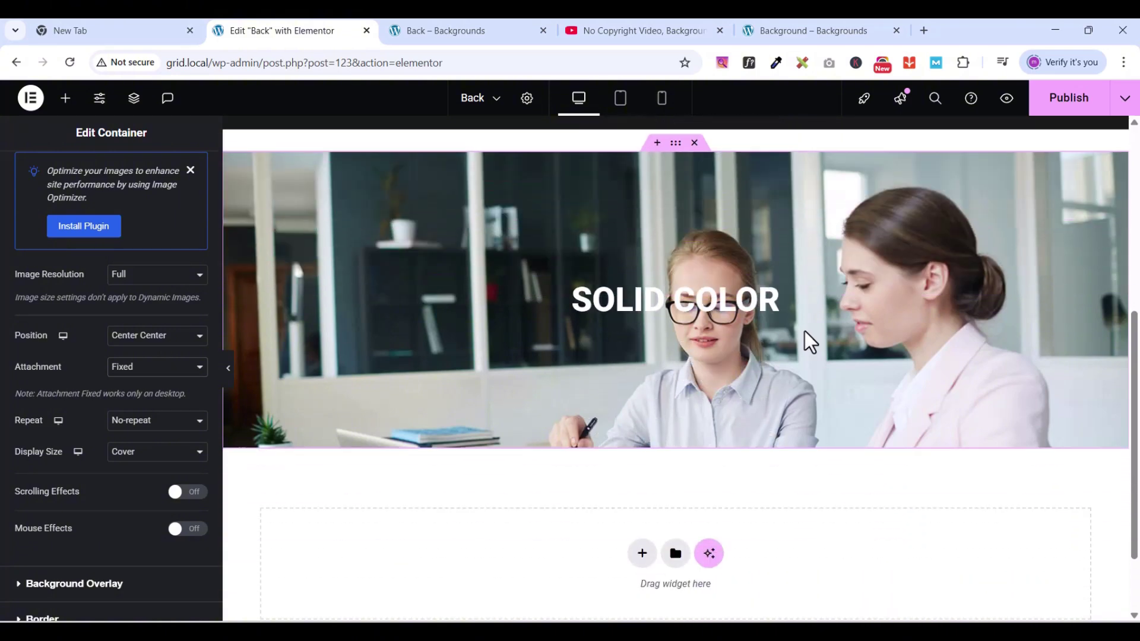
{"action": "scroll", "coordinate": [803, 330], "scroll_direction": "up", "scroll_amount": 1}
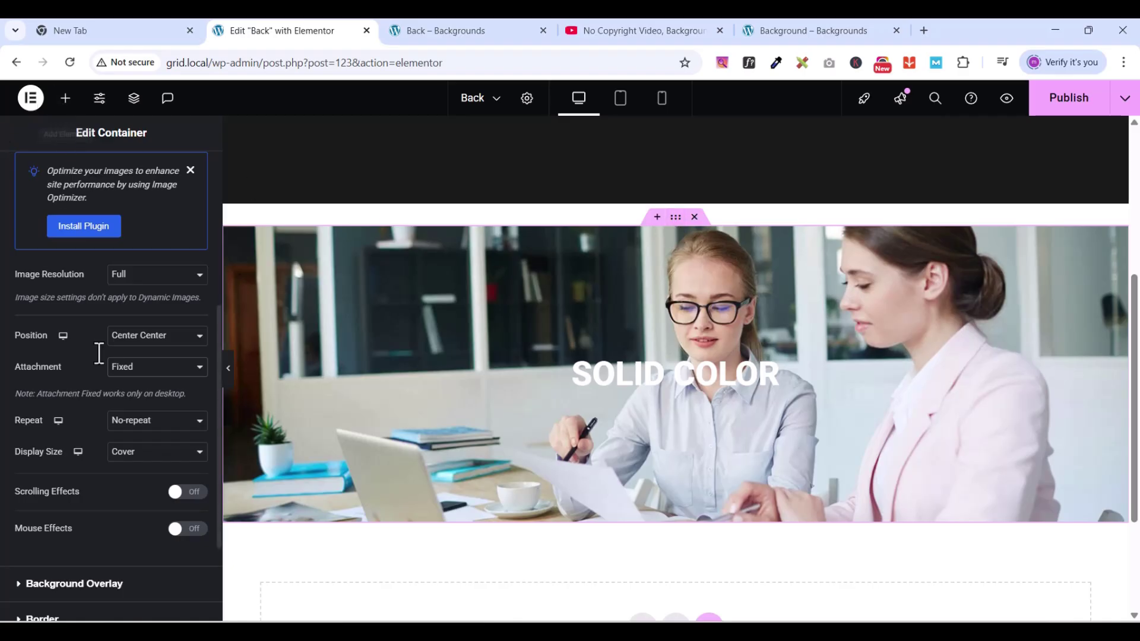
{"action": "scroll", "coordinate": [133, 404], "scroll_direction": "up", "scroll_amount": 5}
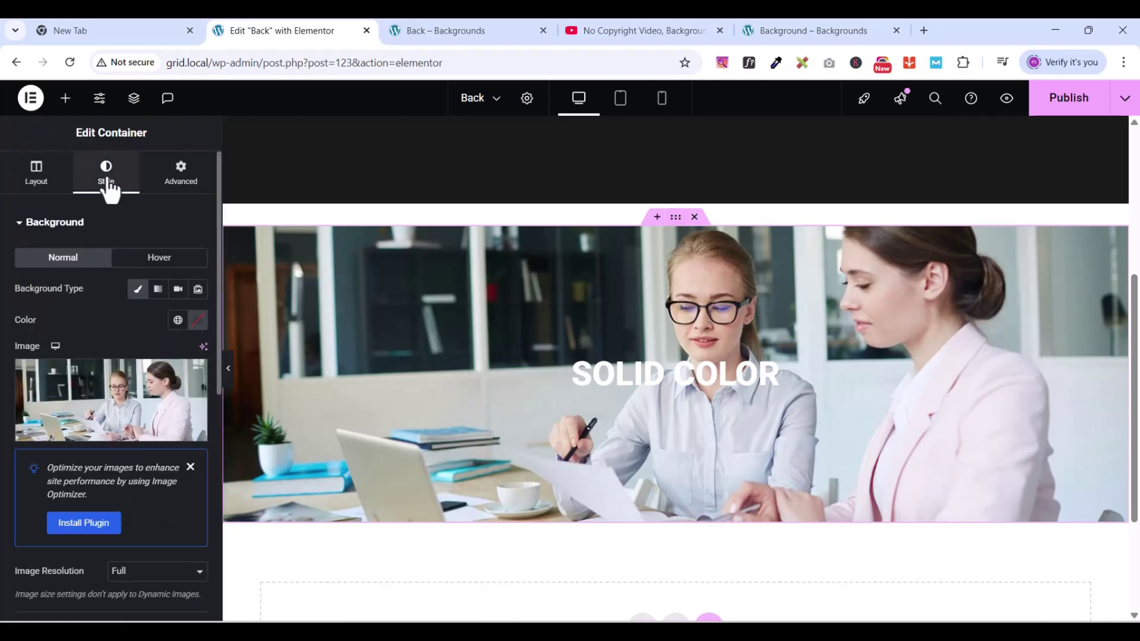
{"action": "left_click", "coordinate": [20, 226]}
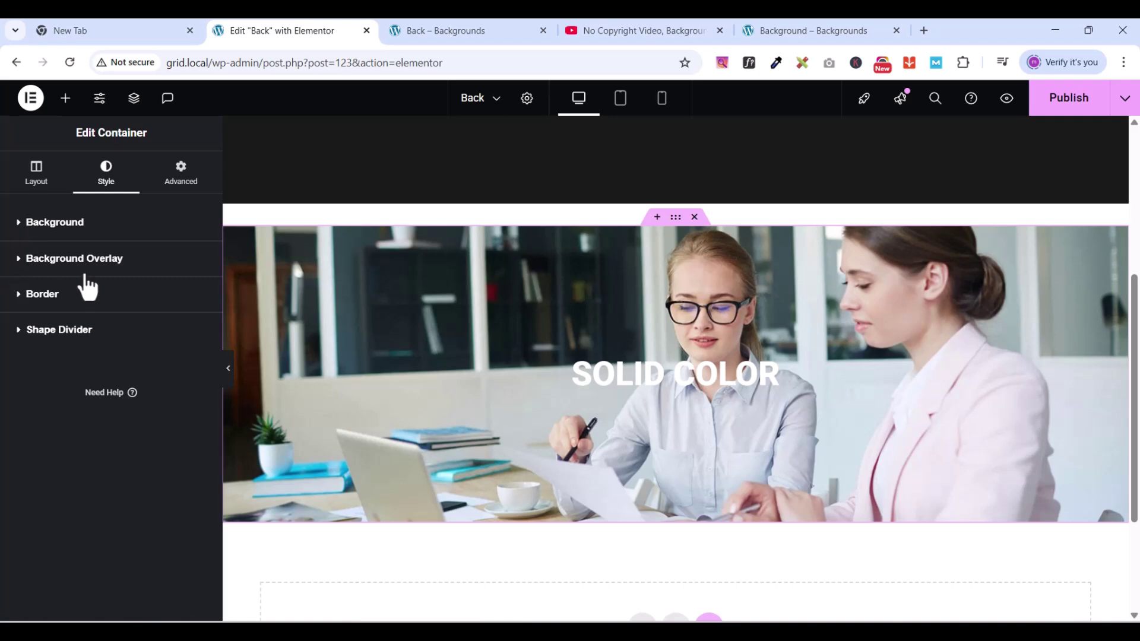
{"action": "left_click", "coordinate": [24, 262]}
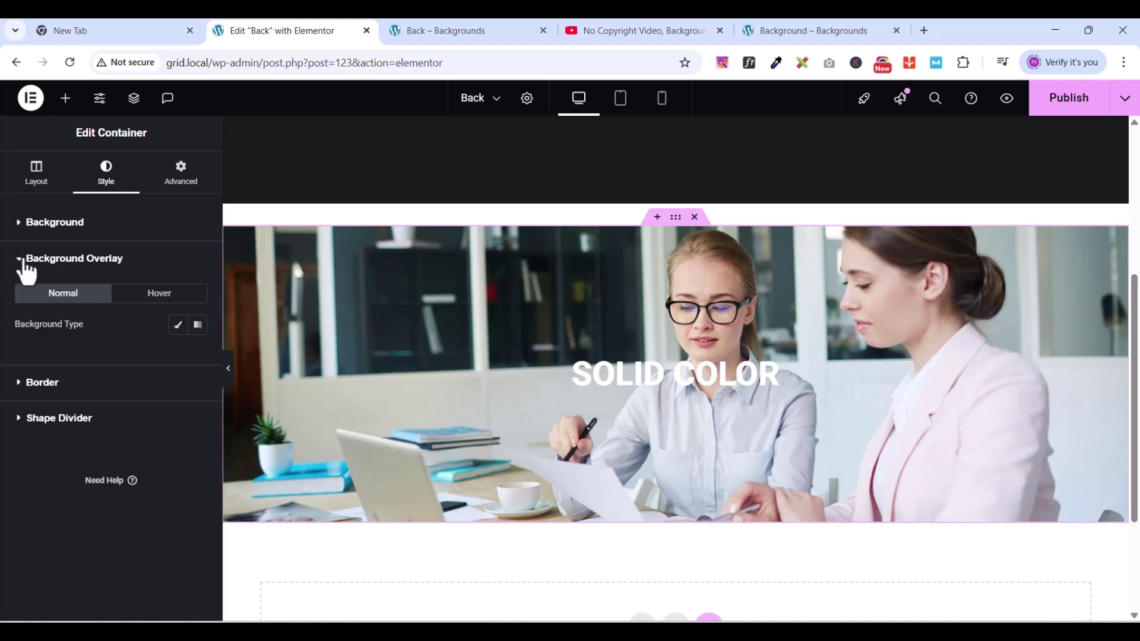
{"action": "left_click", "coordinate": [178, 326]}
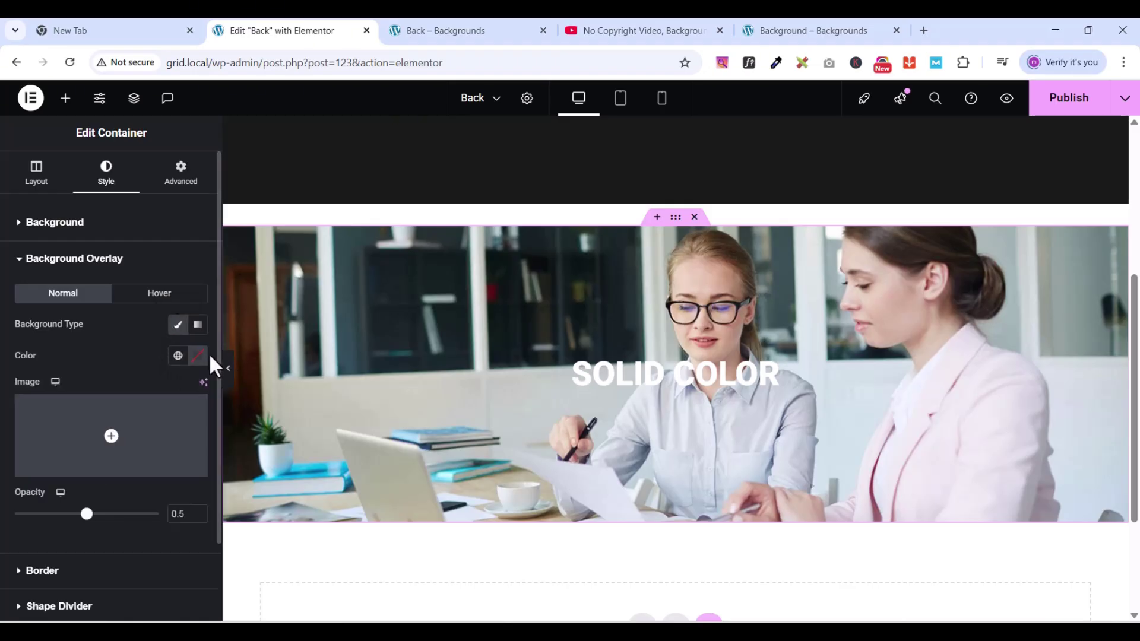
{"action": "left_click", "coordinate": [197, 356]}
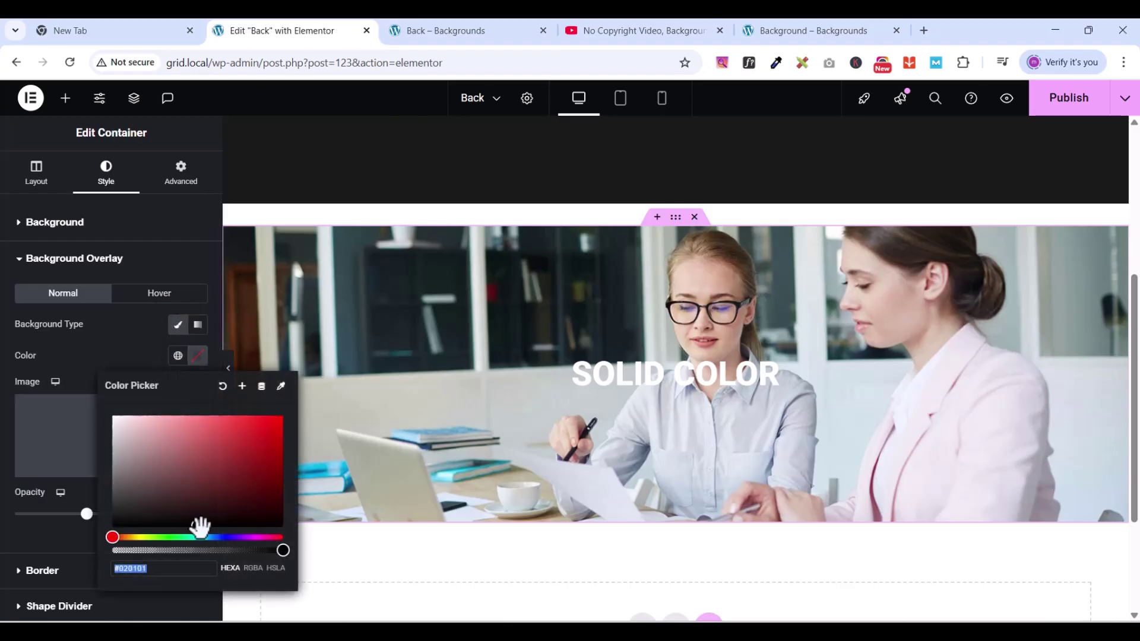
{"action": "left_click_drag", "start_coordinate": [198, 526], "coordinate": [170, 529]}
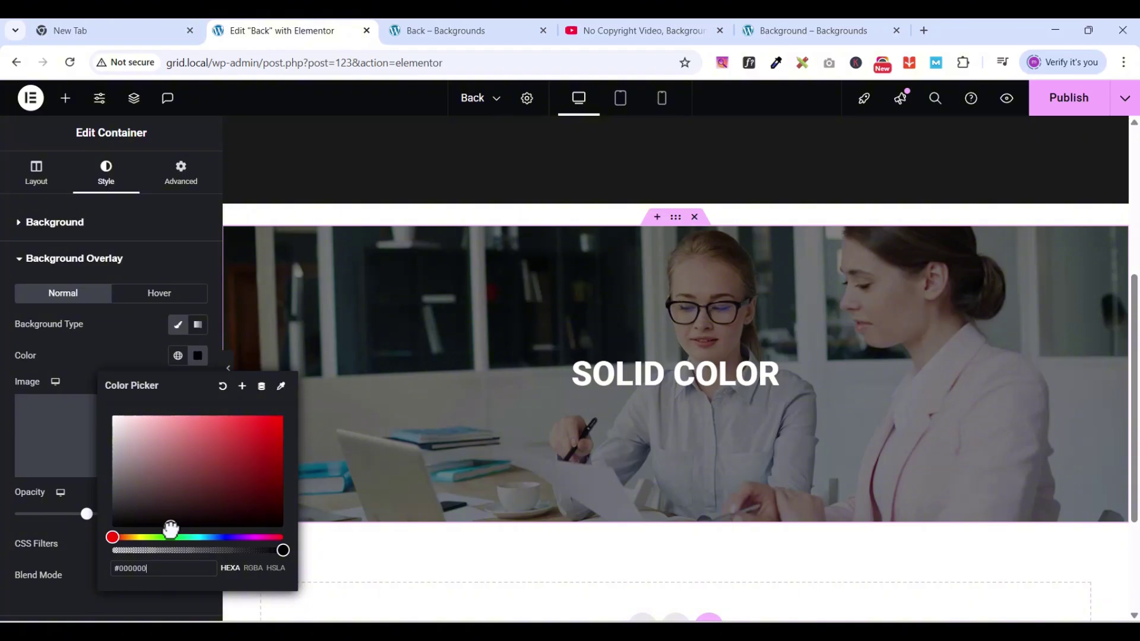
{"action": "left_click", "coordinate": [178, 356]}
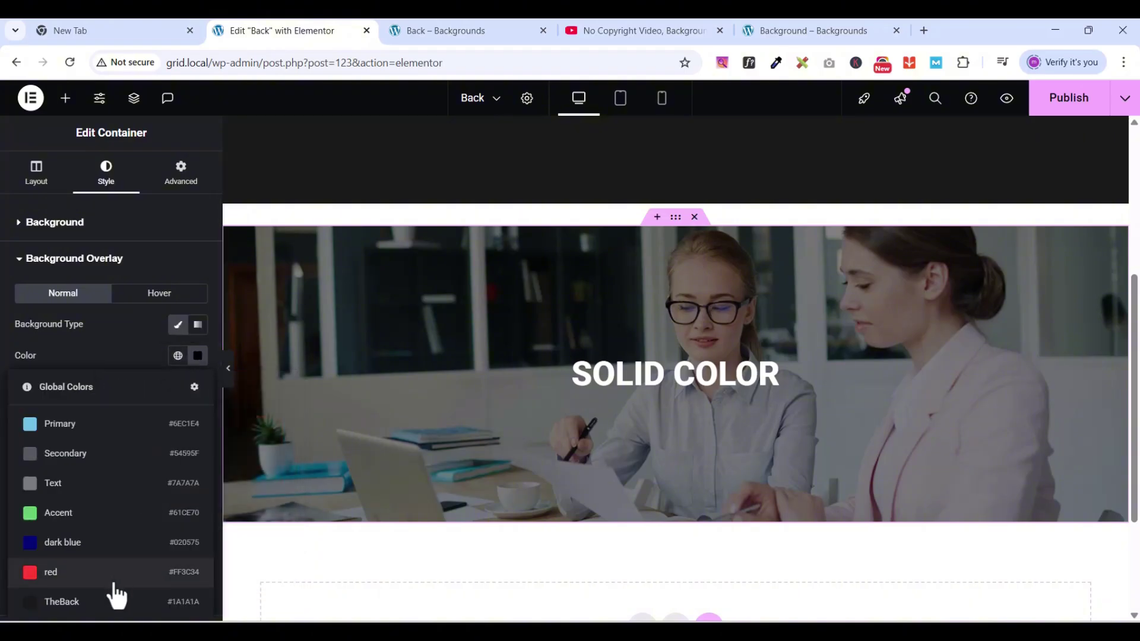
{"action": "left_click", "coordinate": [98, 603]}
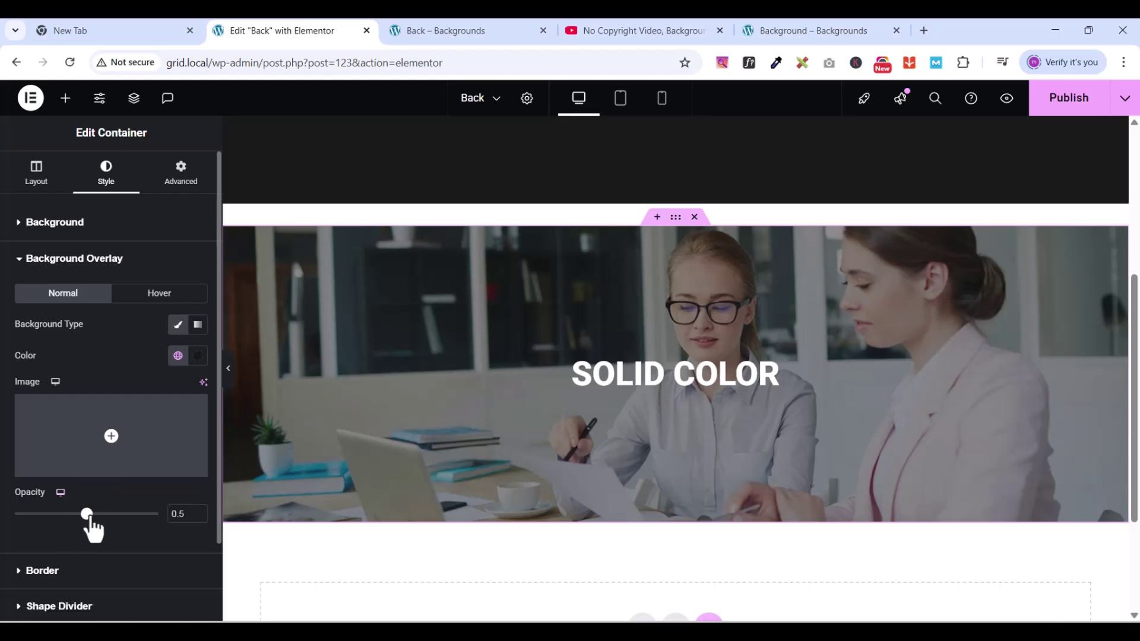
Step: Set the background overlay's opacity to 0.83 and check how the fixed image looks when the page moves
{"action": "left_click_drag", "start_coordinate": [87, 516], "coordinate": [140, 521]}
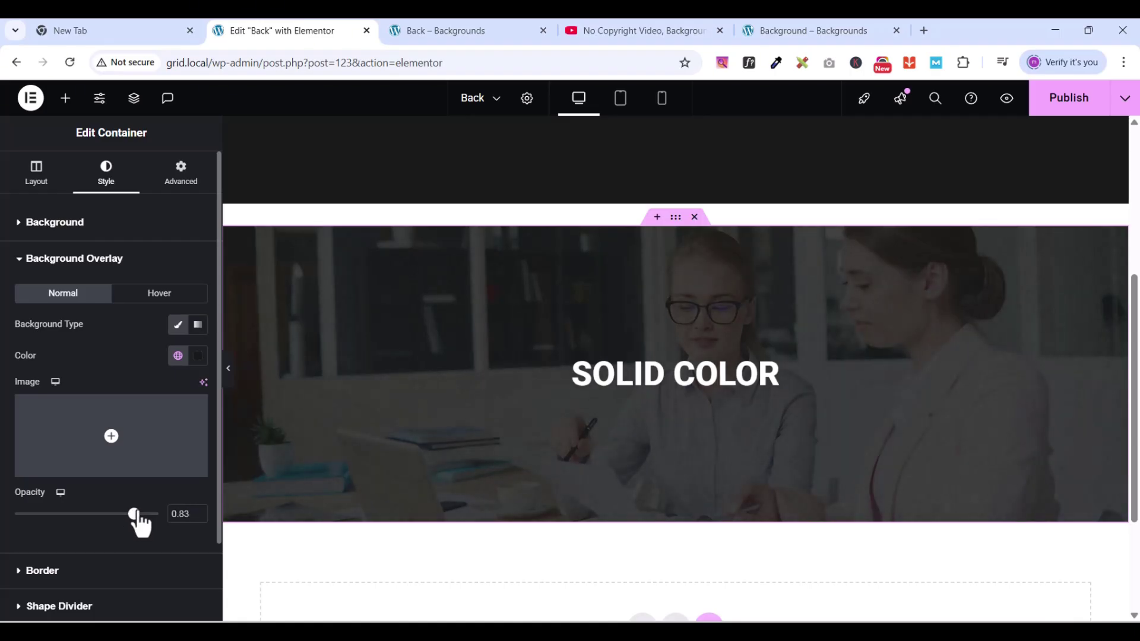
{"action": "scroll", "coordinate": [825, 323], "scroll_direction": "down", "scroll_amount": 3}
{"action": "scroll", "coordinate": [823, 315], "scroll_direction": "up", "scroll_amount": 3}
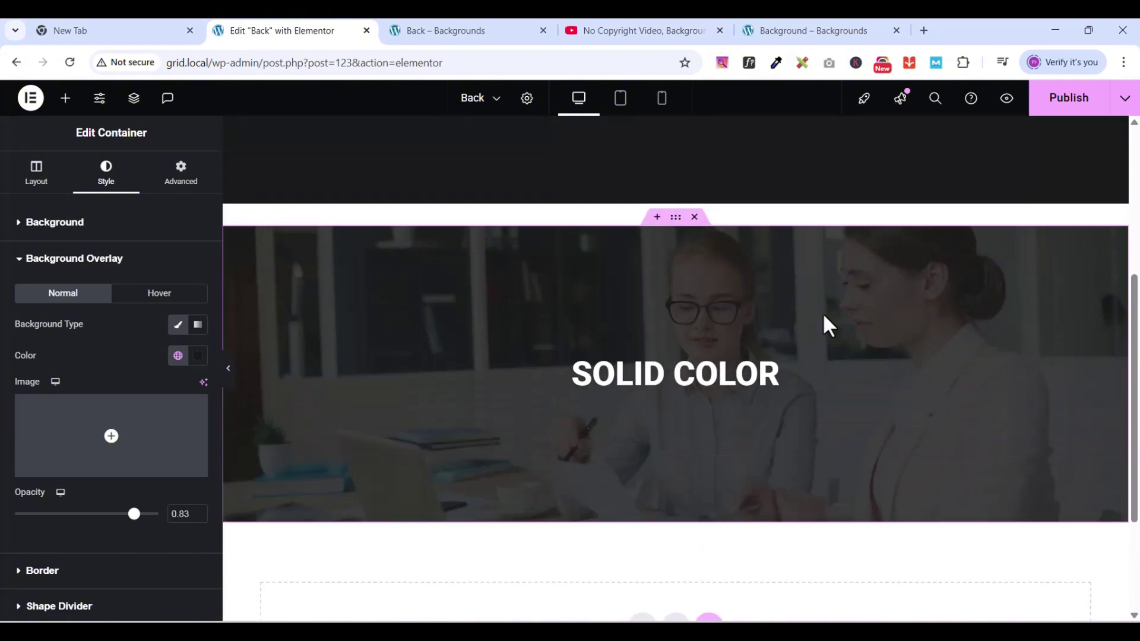
{"action": "scroll", "coordinate": [823, 316], "scroll_direction": "down", "scroll_amount": 3}
{"action": "scroll", "coordinate": [823, 316], "scroll_direction": "up", "scroll_amount": 3}
Step: Review the fixed image with overlay and gradient sections on the finished Background preview page, and return to the Elementor editor
{"action": "left_click", "coordinate": [801, 30]}
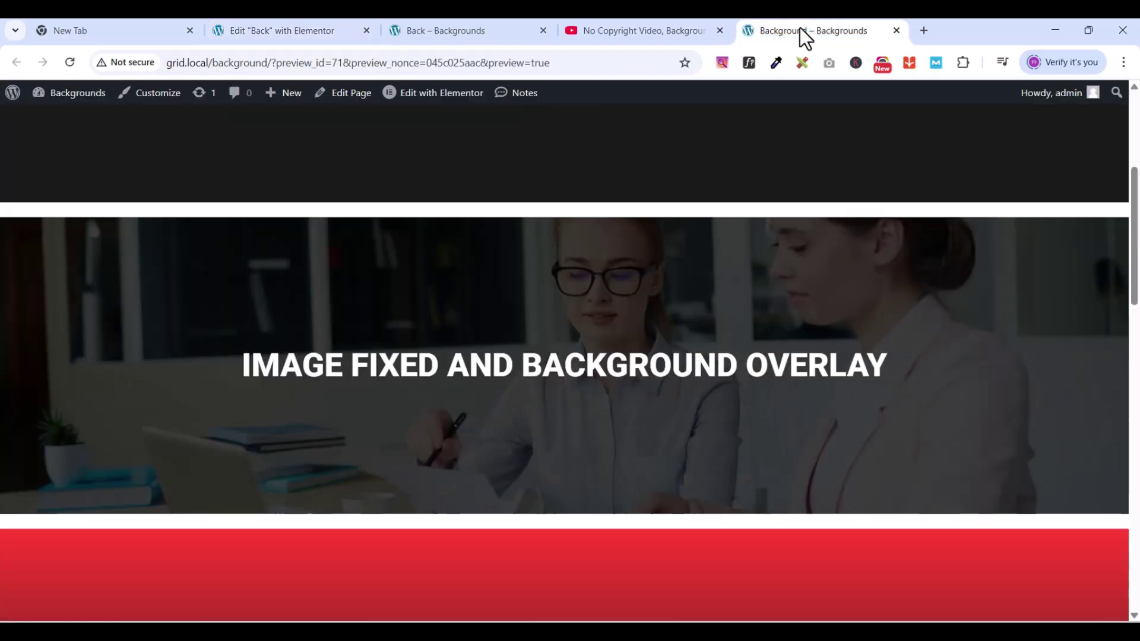
{"action": "scroll", "coordinate": [457, 411], "scroll_direction": "up", "scroll_amount": 1}
{"action": "scroll", "coordinate": [458, 412], "scroll_direction": "down", "scroll_amount": 2}
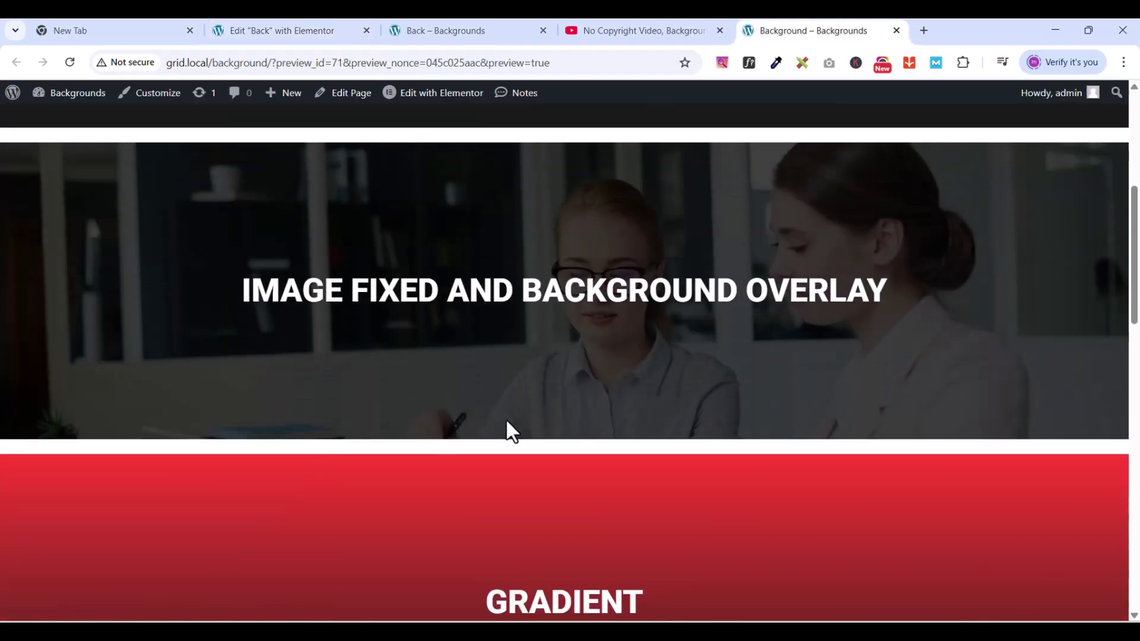
{"action": "scroll", "coordinate": [511, 434], "scroll_direction": "down", "scroll_amount": 3}
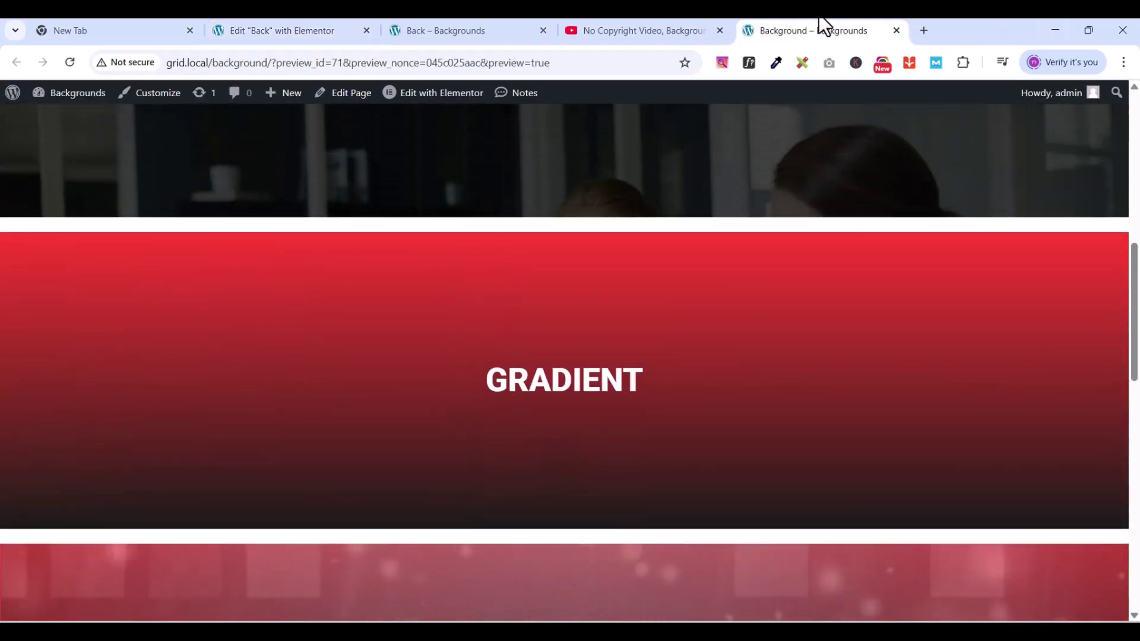
{"action": "left_click", "coordinate": [313, 35]}
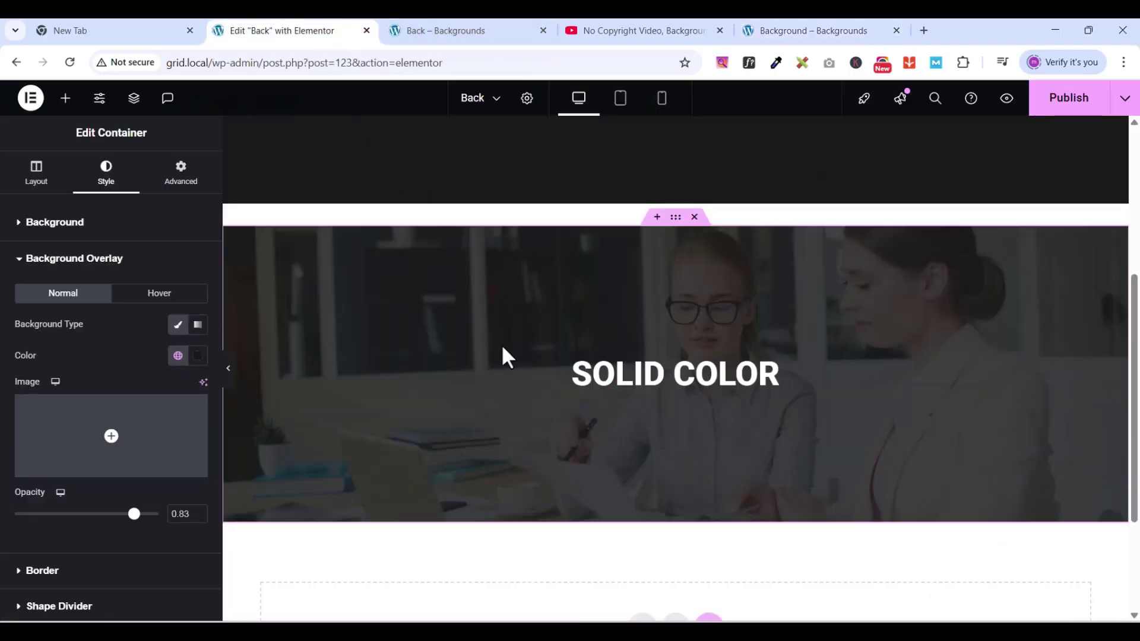
Step: Change the heading in the fixed-image container to "IMAGE FIXED AND BACKGROUND OVERLAY"
{"action": "scroll", "coordinate": [656, 439], "scroll_direction": "down", "scroll_amount": 1}
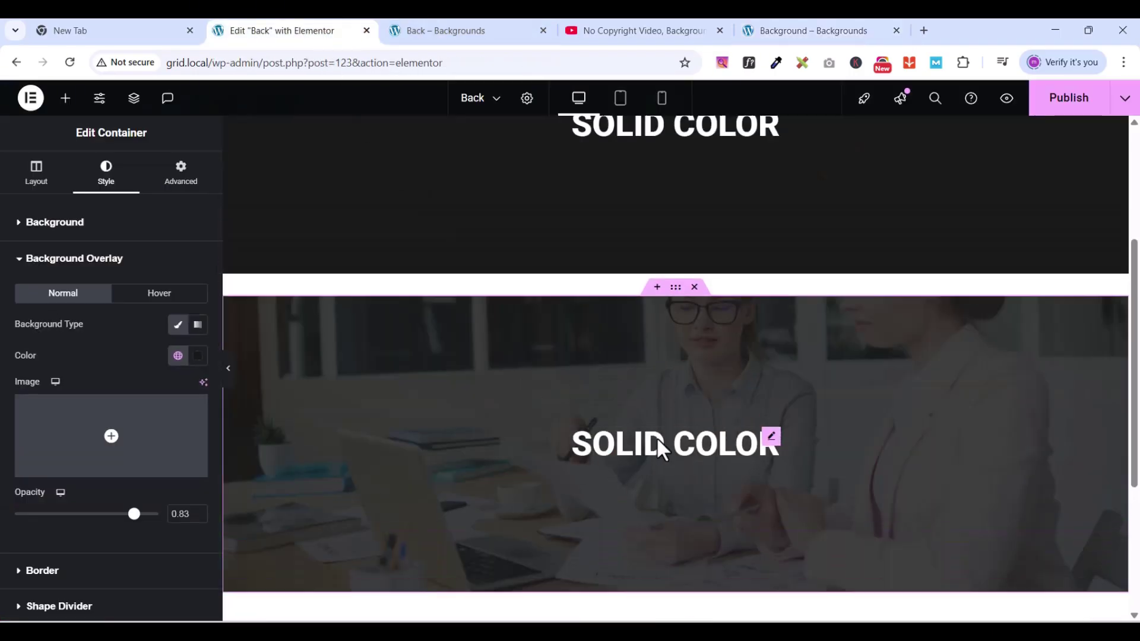
{"action": "scroll", "coordinate": [715, 416], "scroll_direction": "up", "scroll_amount": 1}
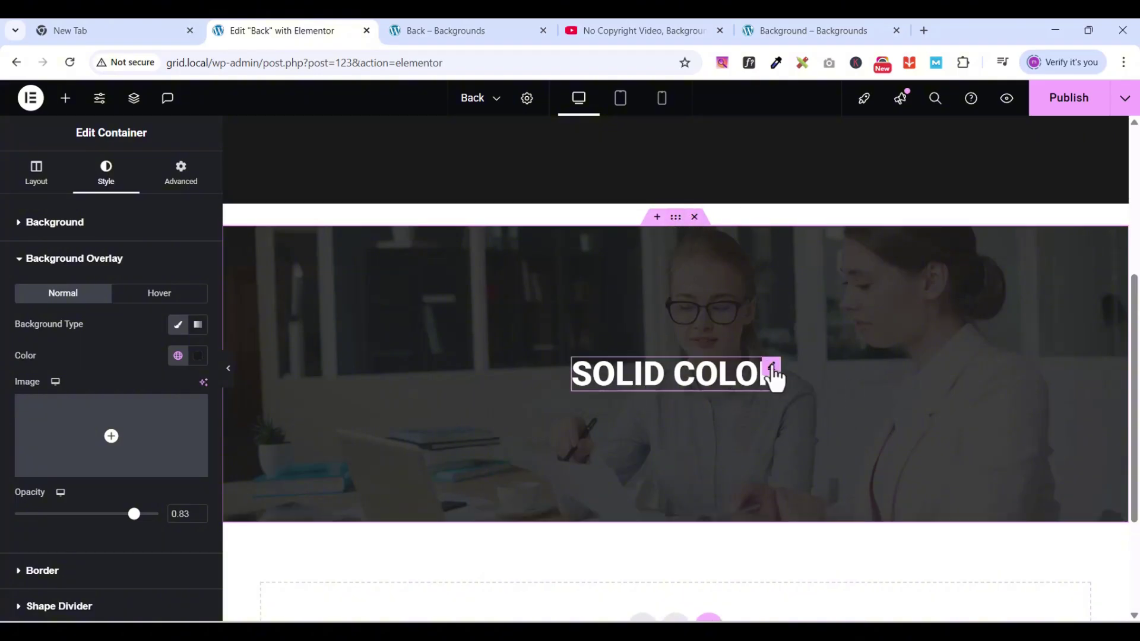
{"action": "left_click", "coordinate": [770, 374]}
{"action": "double_click", "coordinate": [78, 279]}
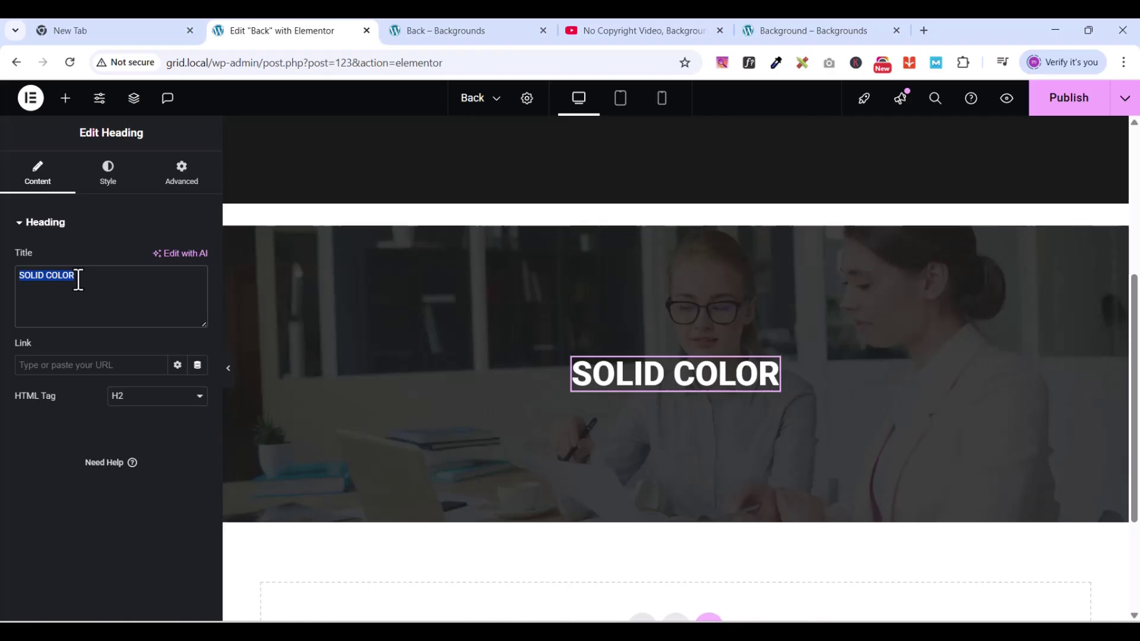
{"action": "key", "text": "BackSpace"}
{"action": "type", "text": "IMAGE F"}
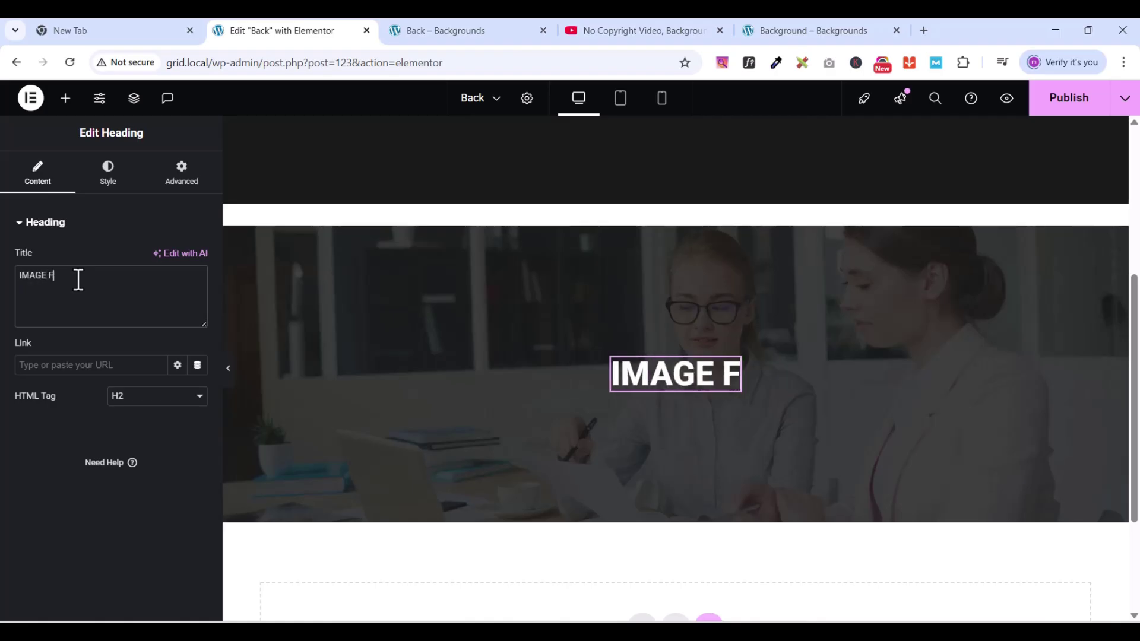
{"action": "type", "text": "IXED"}
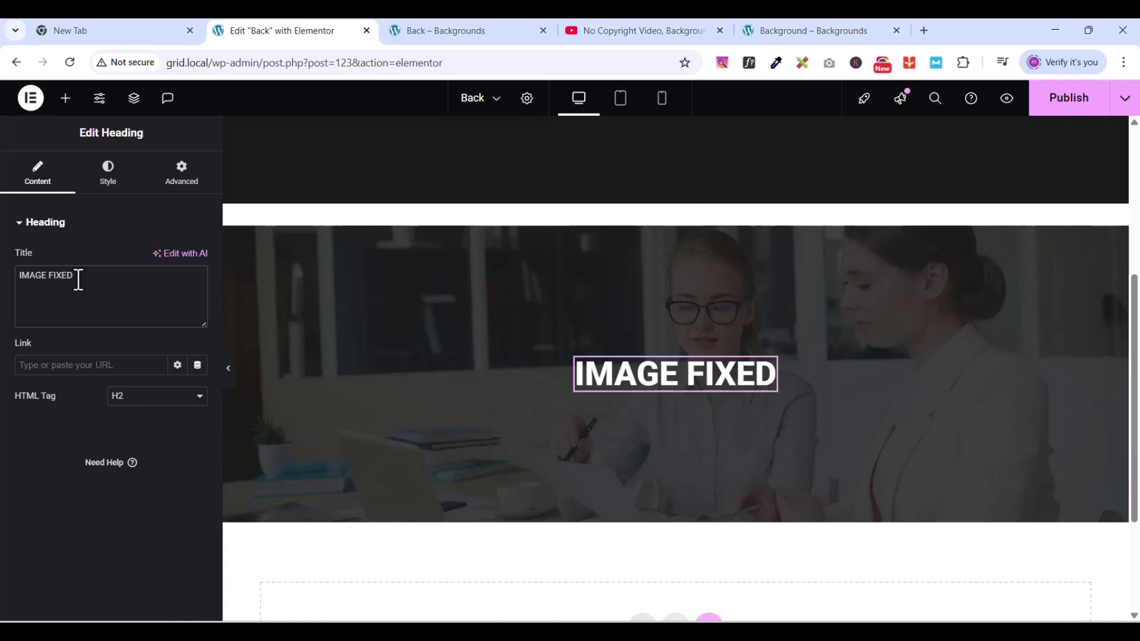
{"action": "type", "text": " AND"}
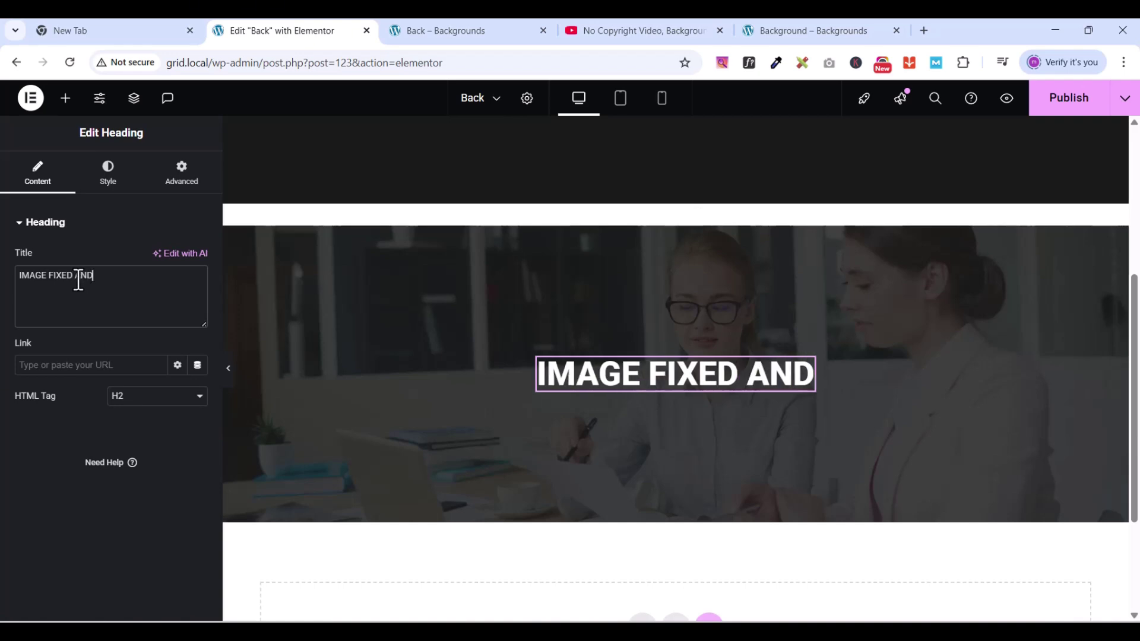
{"action": "type", "text": "BACKGR"}
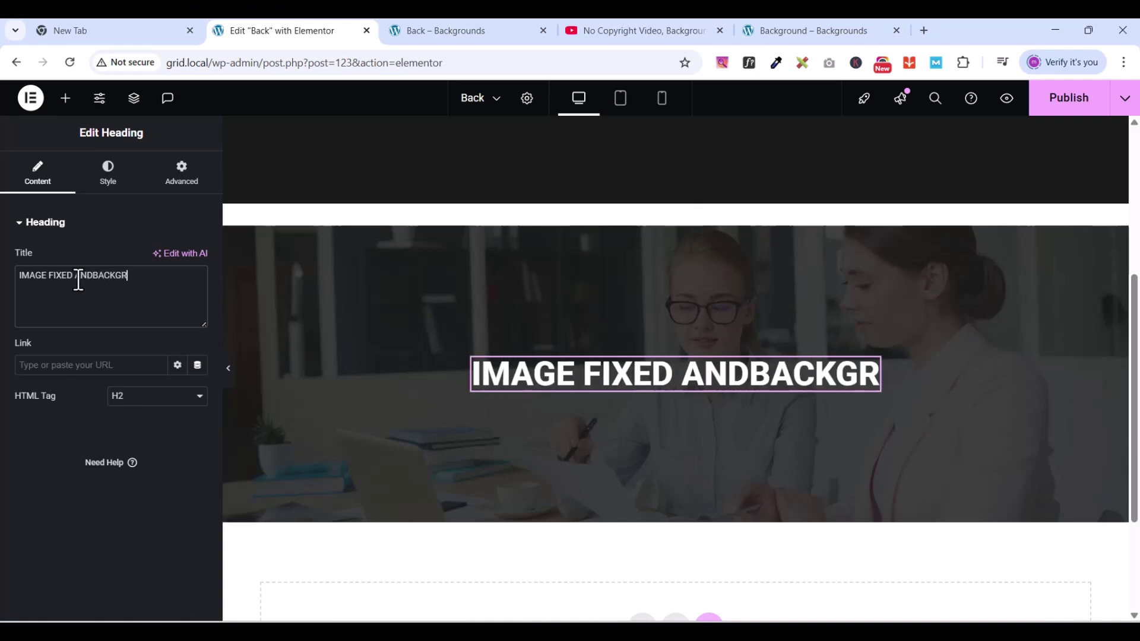
{"action": "type", "text": "OUND O"}
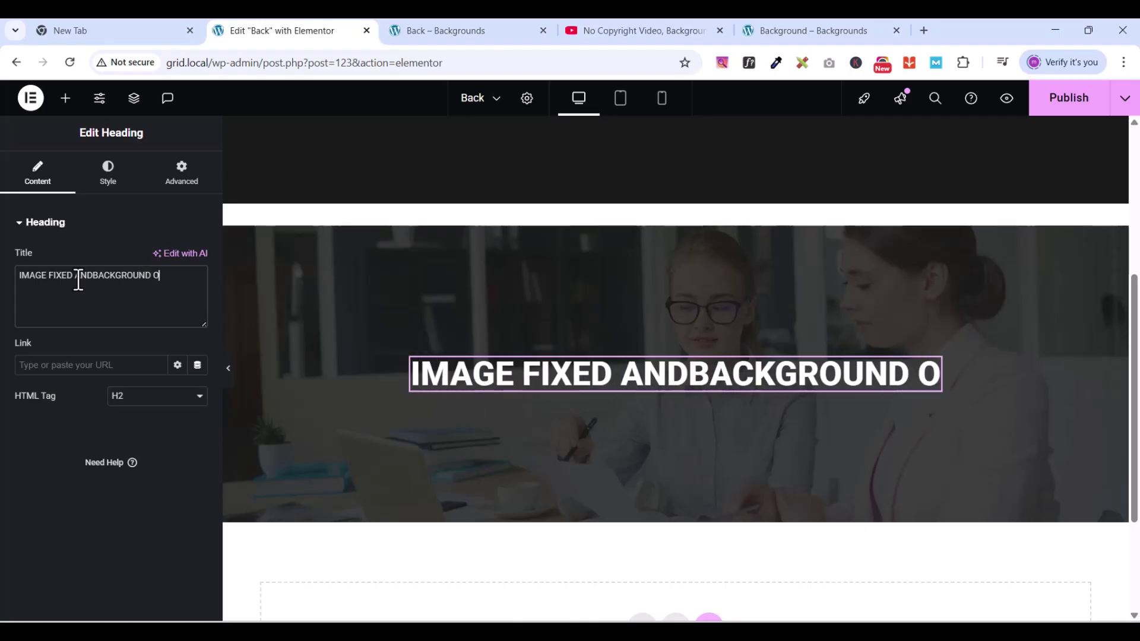
{"action": "type", "text": "VERLAY"}
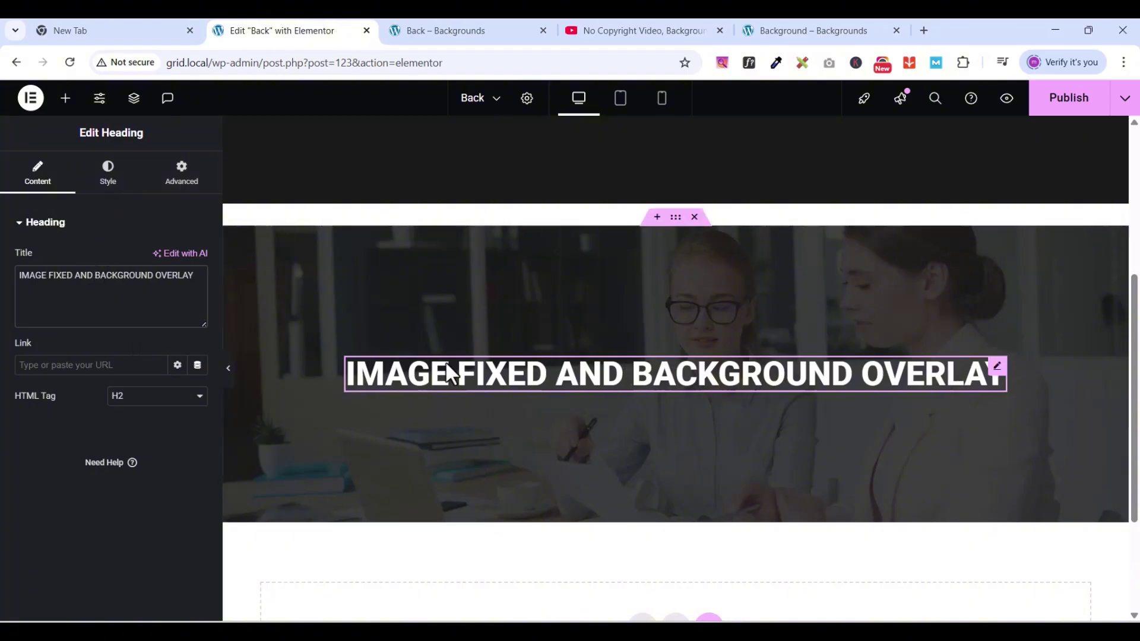
Step: Duplicate the container titled "IMAGE FIXED AND BACKGROUND OVERLAY"
{"action": "scroll", "coordinate": [816, 311], "scroll_direction": "up", "scroll_amount": 5}
{"action": "scroll", "coordinate": [816, 310], "scroll_direction": "down", "scroll_amount": 8}
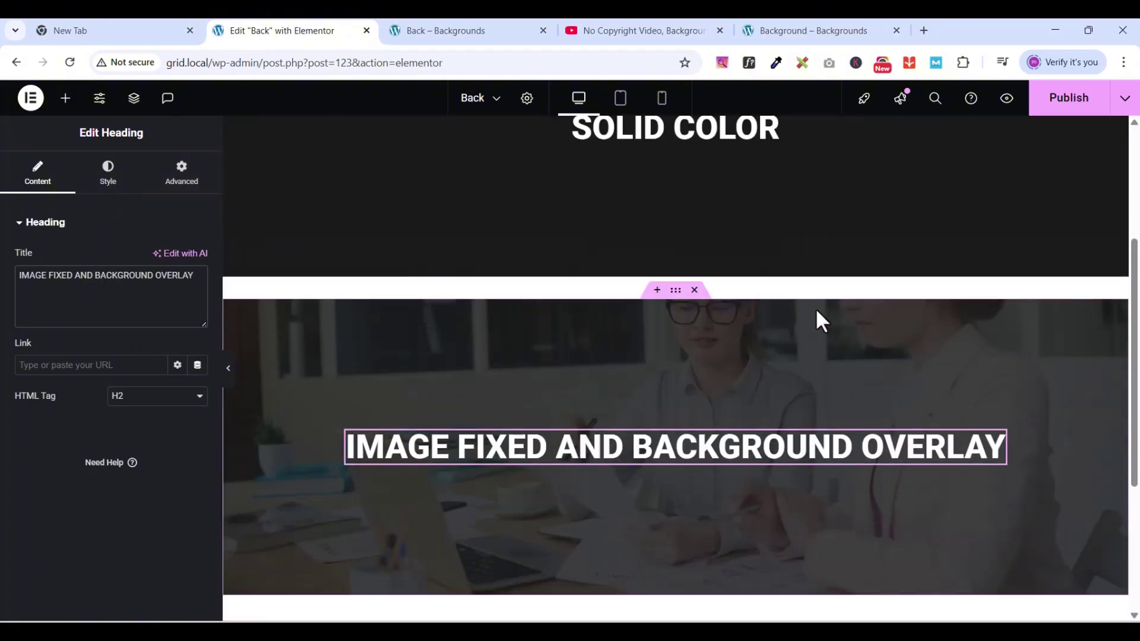
{"action": "scroll", "coordinate": [795, 306], "scroll_direction": "up", "scroll_amount": 4}
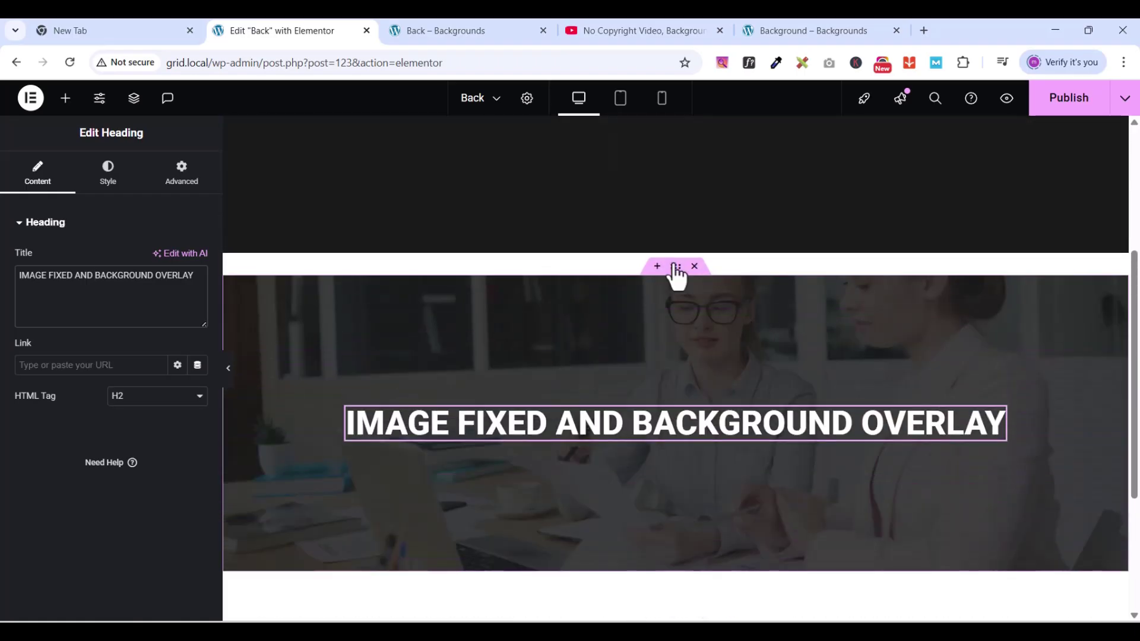
{"action": "left_click", "coordinate": [675, 267]}
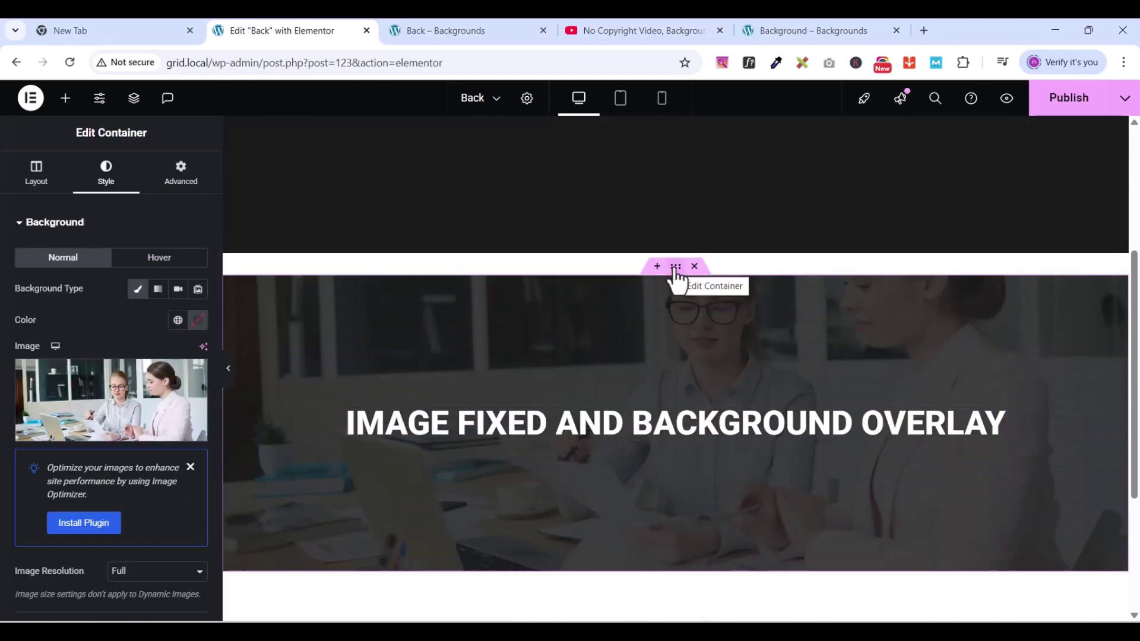
{"action": "right_click", "coordinate": [676, 272]}
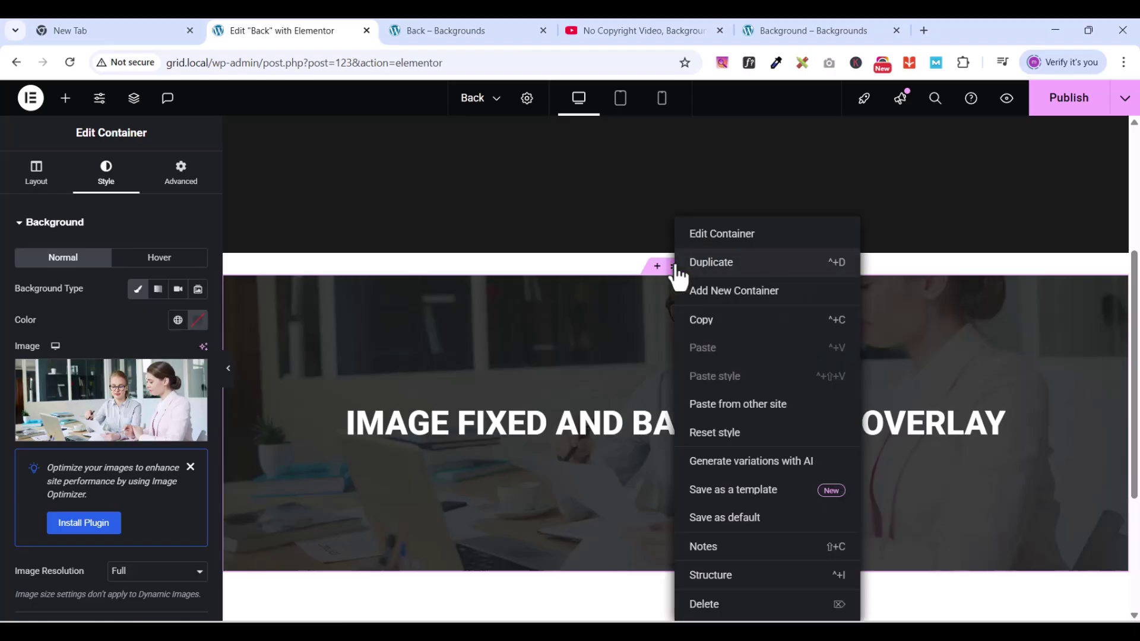
{"action": "left_click", "coordinate": [720, 266]}
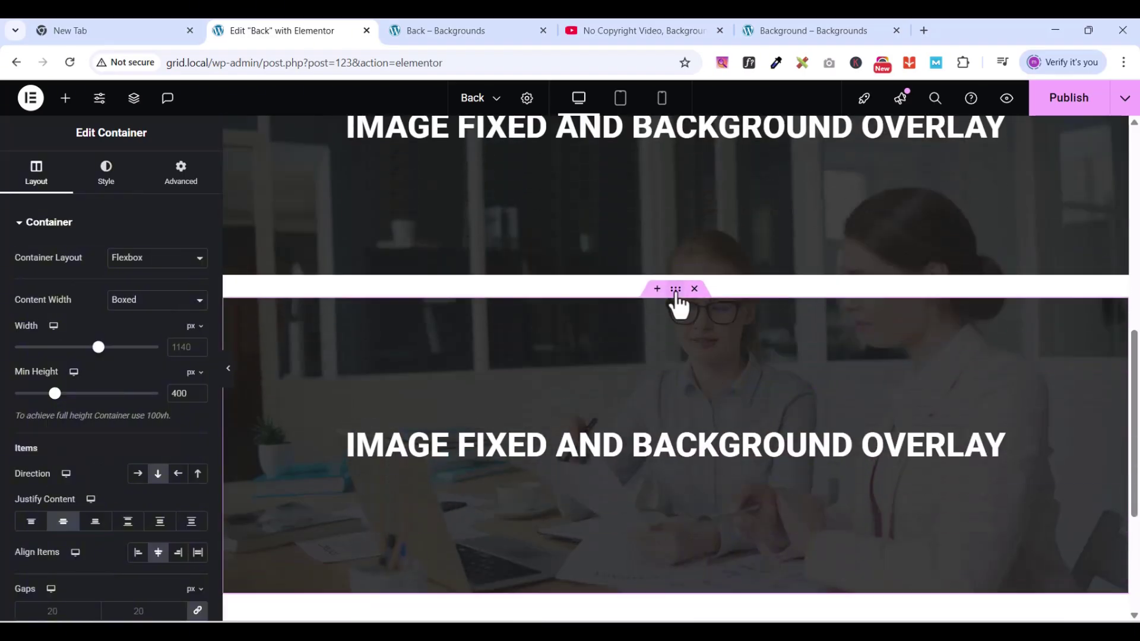
Step: Remove the background image from the duplicated container and clear its background overlay color
{"action": "left_click", "coordinate": [102, 187]}
{"action": "mouse_move", "coordinate": [196, 383]}
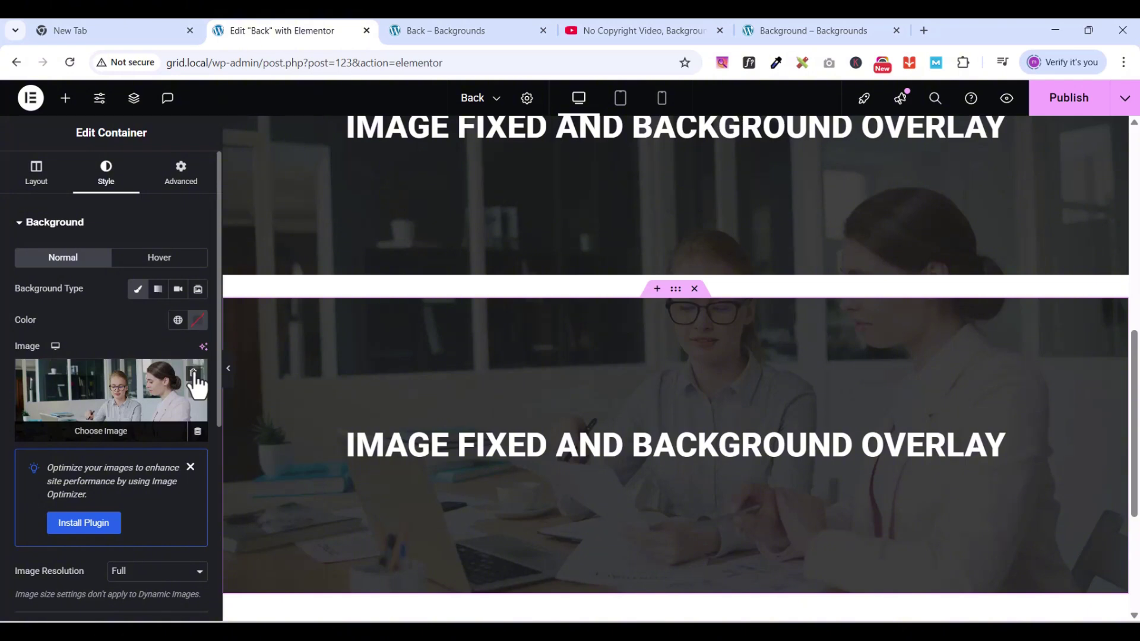
{"action": "left_click", "coordinate": [194, 375]}
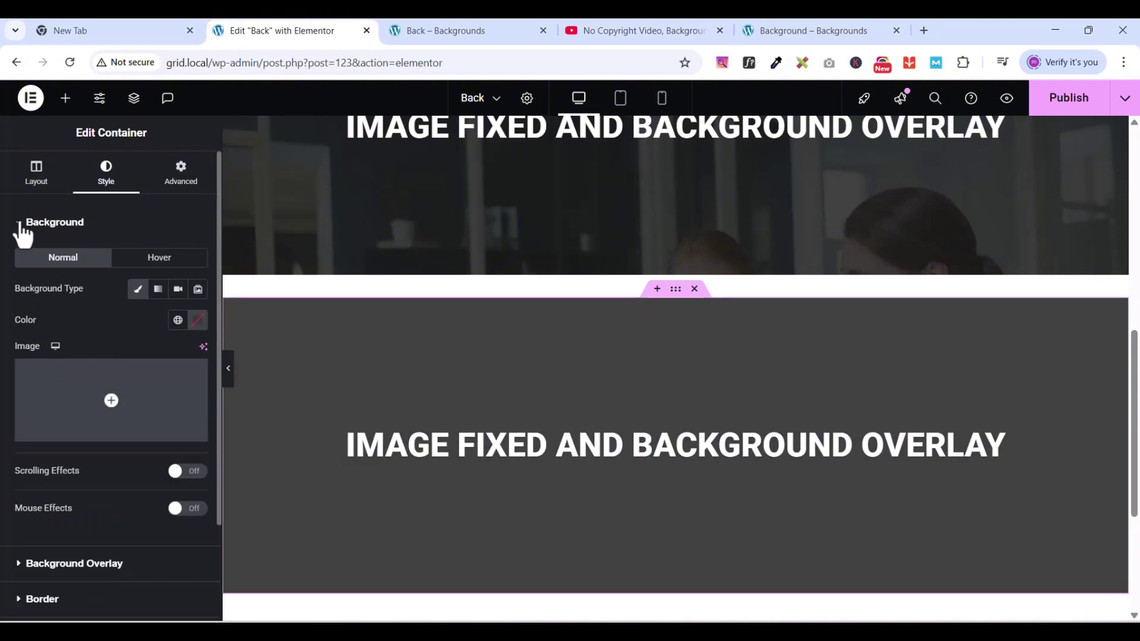
{"action": "left_click", "coordinate": [19, 226]}
{"action": "left_click", "coordinate": [20, 261]}
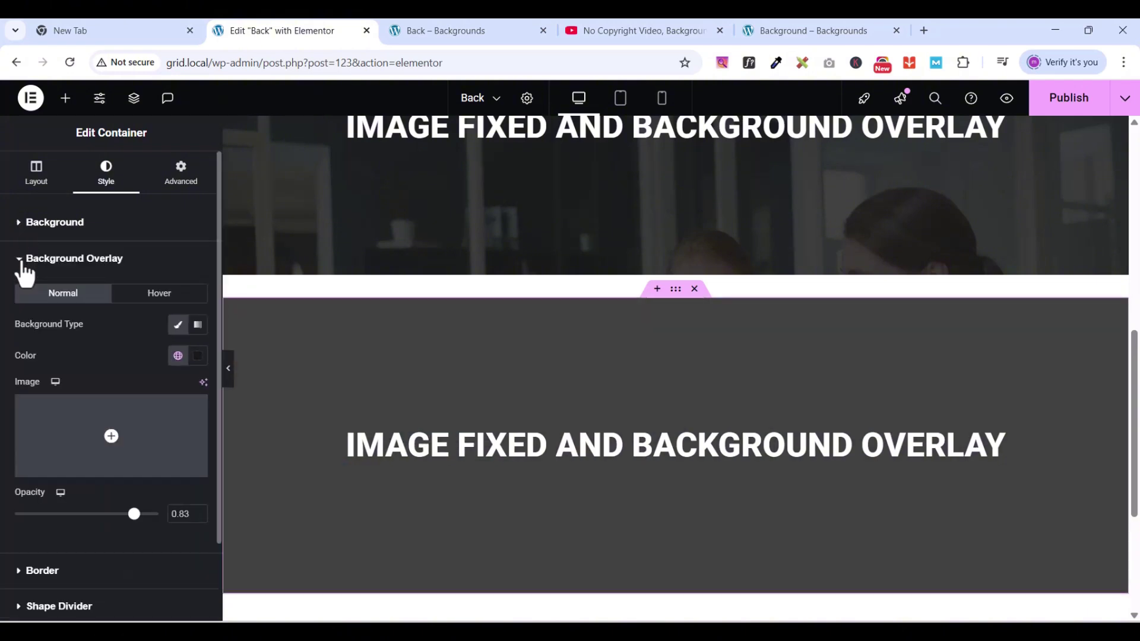
{"action": "left_click", "coordinate": [197, 356]}
{"action": "left_click", "coordinate": [223, 389]}
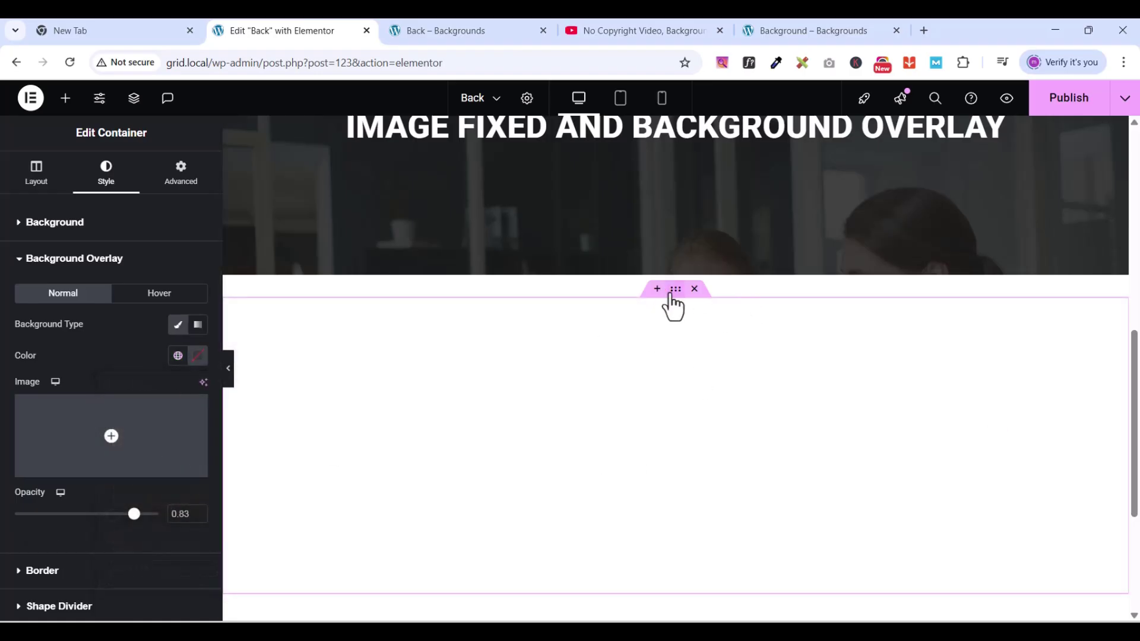
{"action": "scroll", "coordinate": [677, 442], "scroll_direction": "down", "scroll_amount": 2}
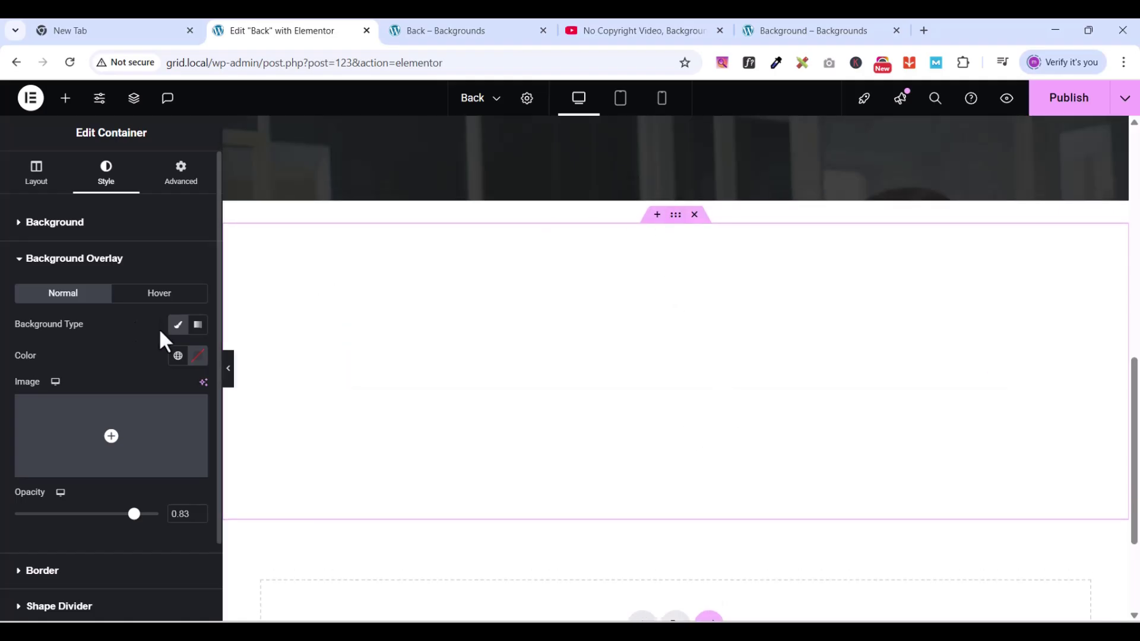
Step: Give the duplicated container a gradient background from the global color red to the global color TheBack
{"action": "left_click", "coordinate": [17, 261]}
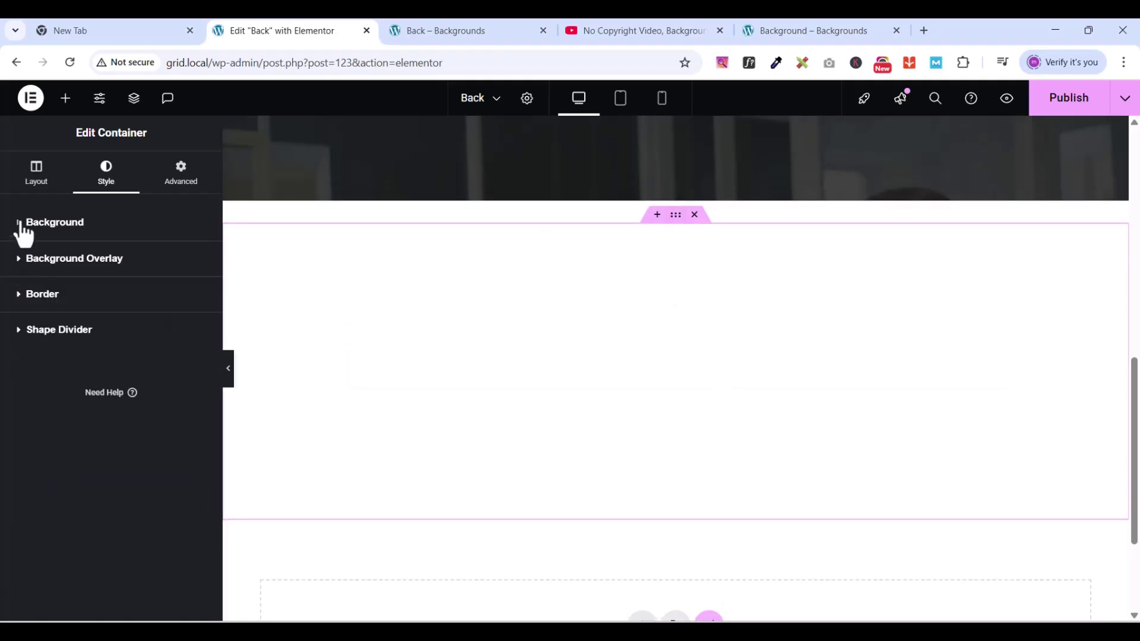
{"action": "left_click", "coordinate": [22, 224]}
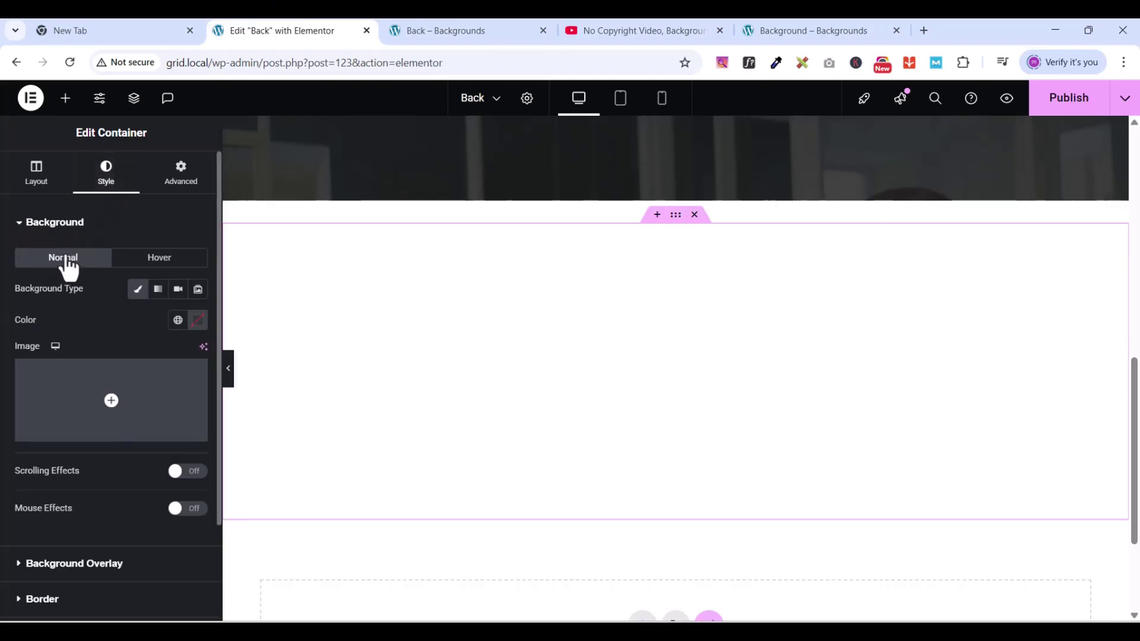
{"action": "left_click", "coordinate": [158, 291]}
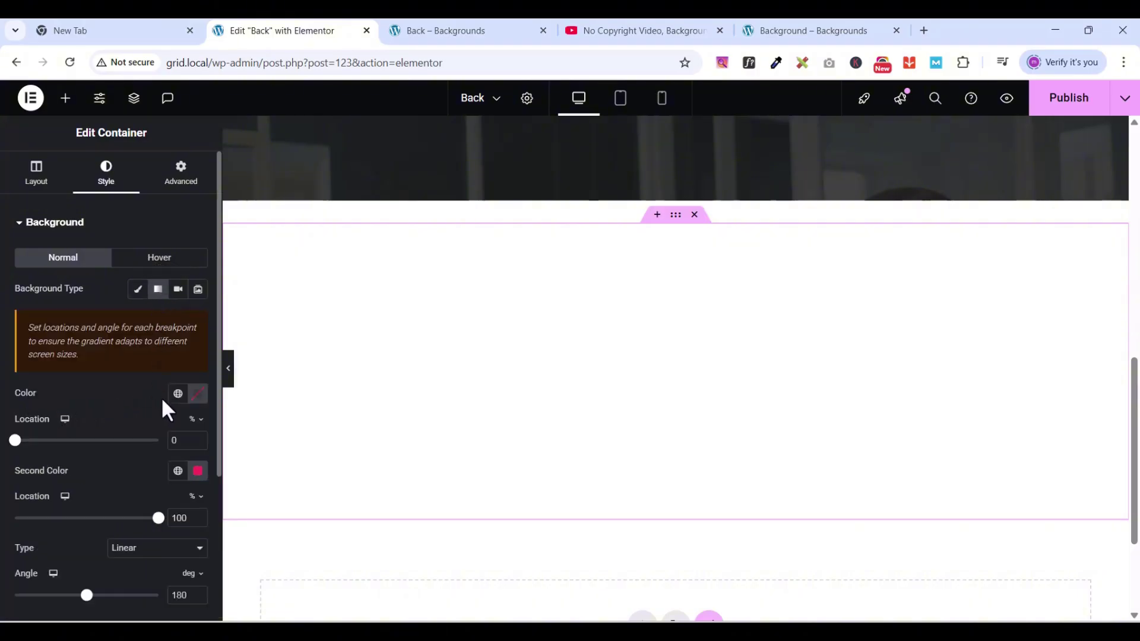
{"action": "left_click", "coordinate": [178, 395]}
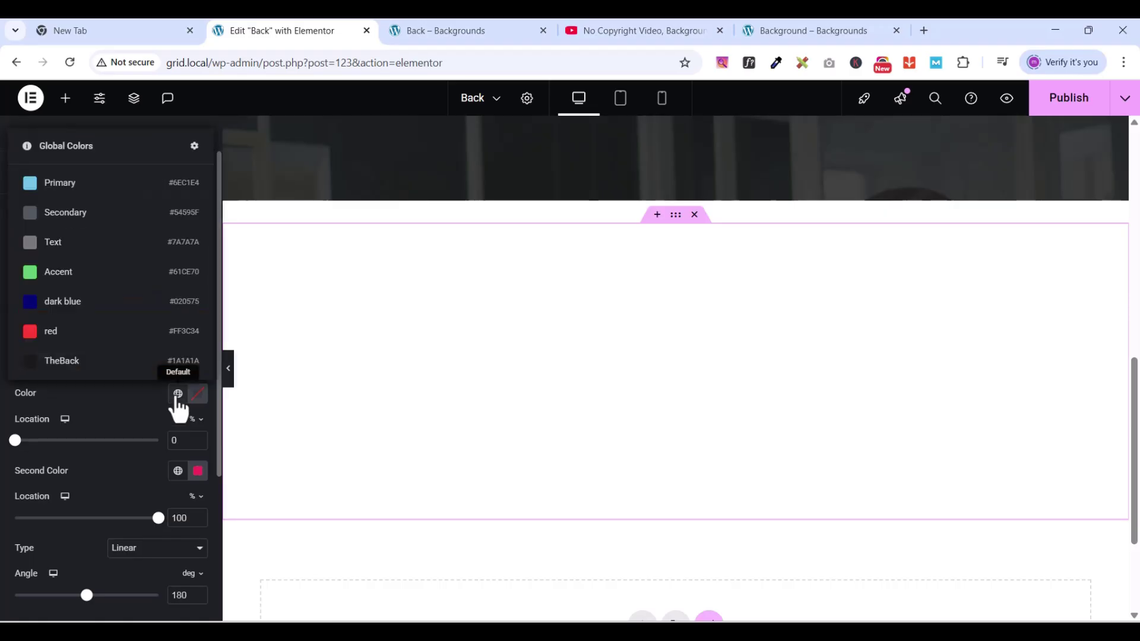
{"action": "left_click", "coordinate": [55, 333]}
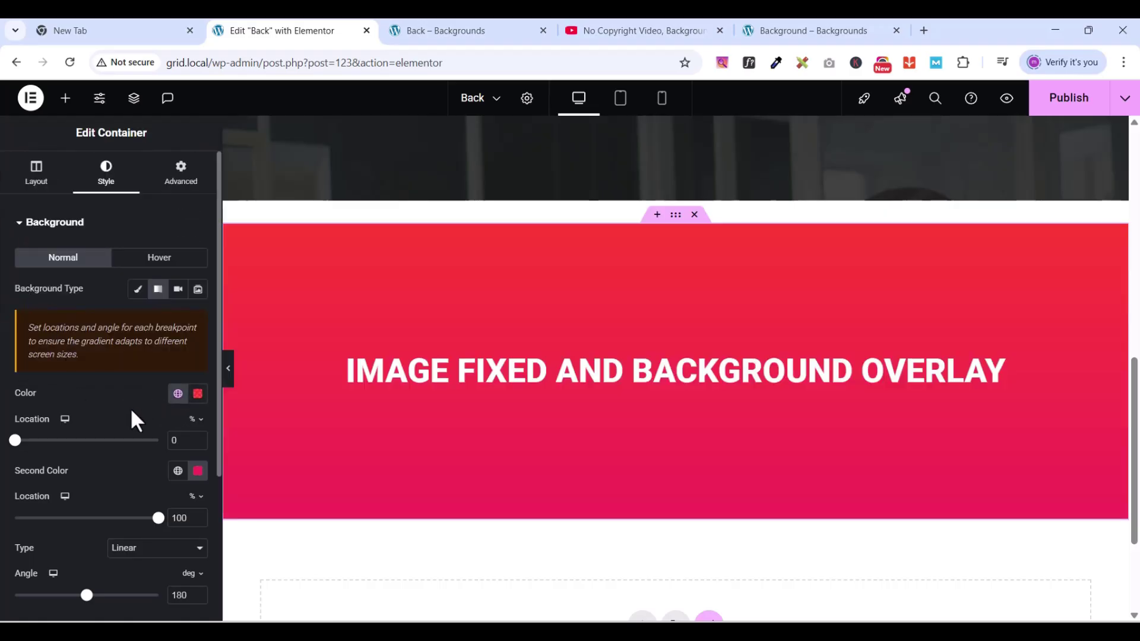
{"action": "left_click", "coordinate": [178, 471]}
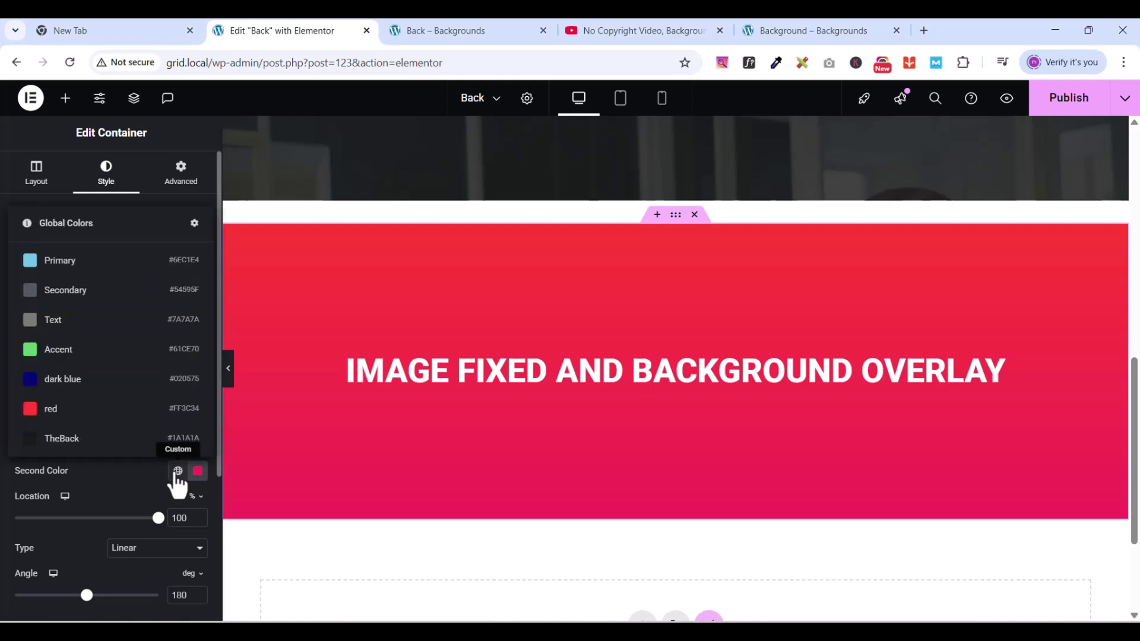
{"action": "left_click", "coordinate": [70, 440]}
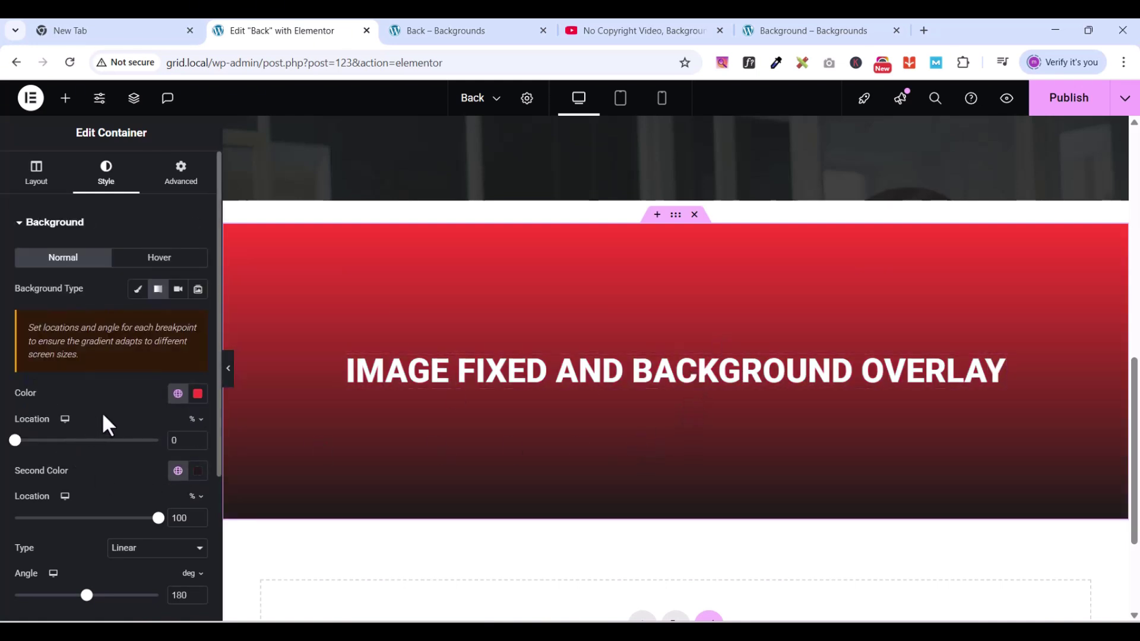
Step: Try a hard-edged diagonal gradient with the first color location at 64%, the second at 0% and the angle at 191 degrees
{"action": "scroll", "coordinate": [77, 386], "scroll_direction": "down", "scroll_amount": 1}
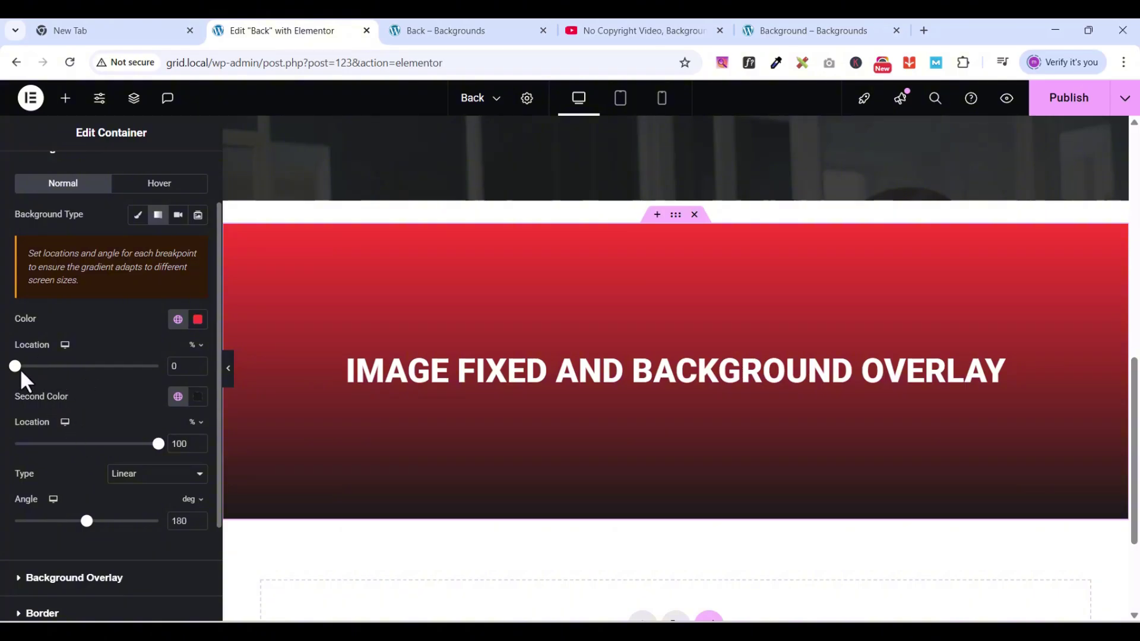
{"action": "mouse_move", "coordinate": [15, 368]}
{"action": "left_mouse_down"}
{"action": "mouse_move", "coordinate": [59, 370]}
{"action": "mouse_move", "coordinate": [28, 367]}
{"action": "left_mouse_up"}
{"action": "left_click_drag", "start_coordinate": [158, 444], "coordinate": [152, 447]}
{"action": "left_click_drag", "start_coordinate": [28, 366], "coordinate": [107, 372]}
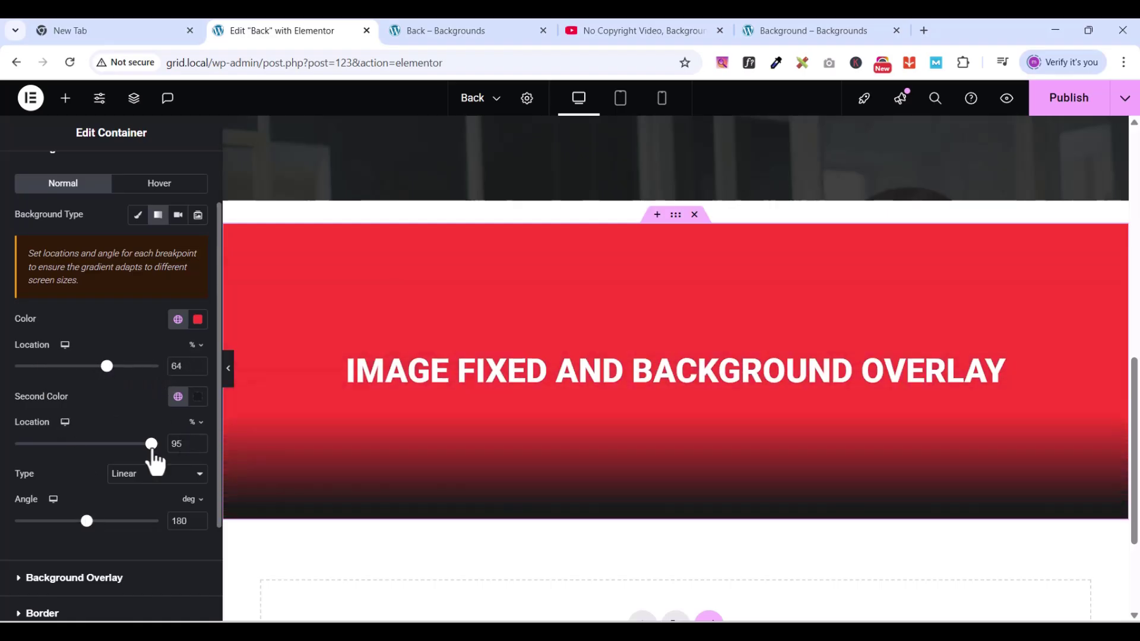
{"action": "left_click_drag", "start_coordinate": [153, 451], "coordinate": [16, 442]}
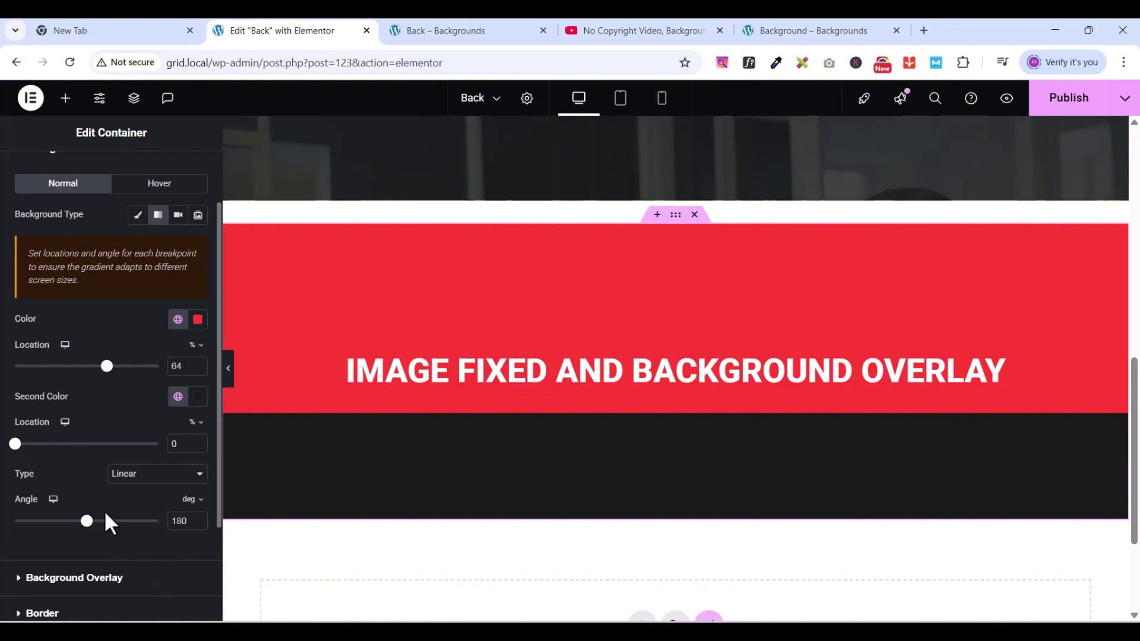
{"action": "mouse_move", "coordinate": [88, 521]}
{"action": "left_mouse_down"}
{"action": "mouse_move", "coordinate": [147, 540]}
{"action": "mouse_move", "coordinate": [135, 511]}
{"action": "mouse_move", "coordinate": [91, 526]}
{"action": "left_mouse_up"}
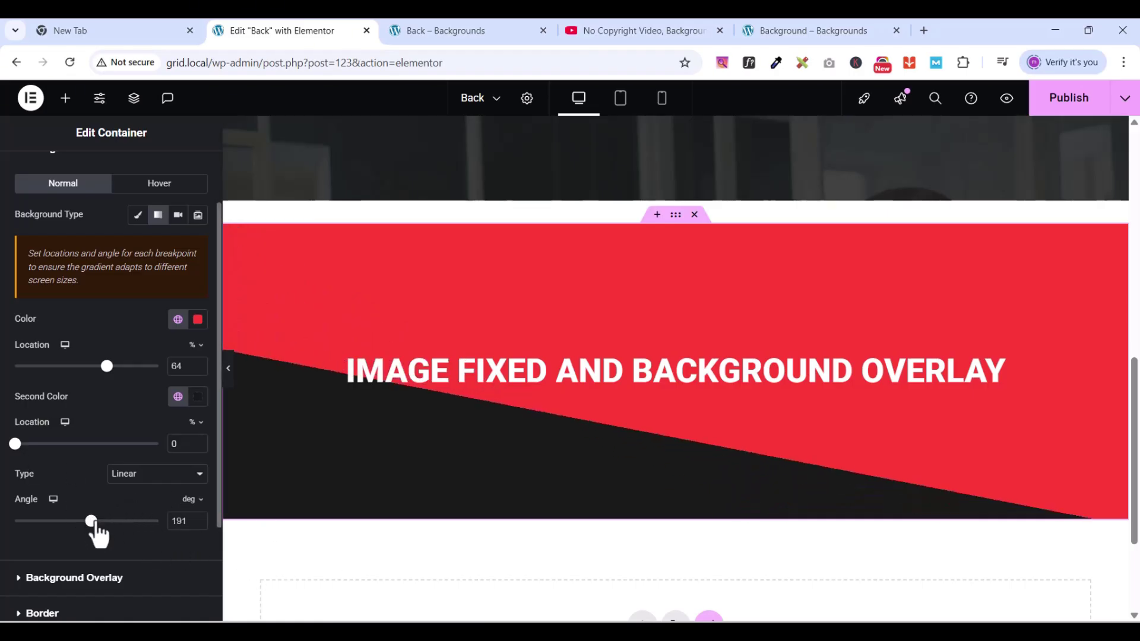
Step: Set the gradient's first color location to 0%, its second color location to 100% and its angle to 178 degrees
{"action": "left_click_drag", "start_coordinate": [14, 443], "coordinate": [159, 446]}
{"action": "mouse_move", "coordinate": [90, 521]}
{"action": "left_mouse_down"}
{"action": "mouse_move", "coordinate": [51, 520]}
{"action": "mouse_move", "coordinate": [85, 521]}
{"action": "left_mouse_up"}
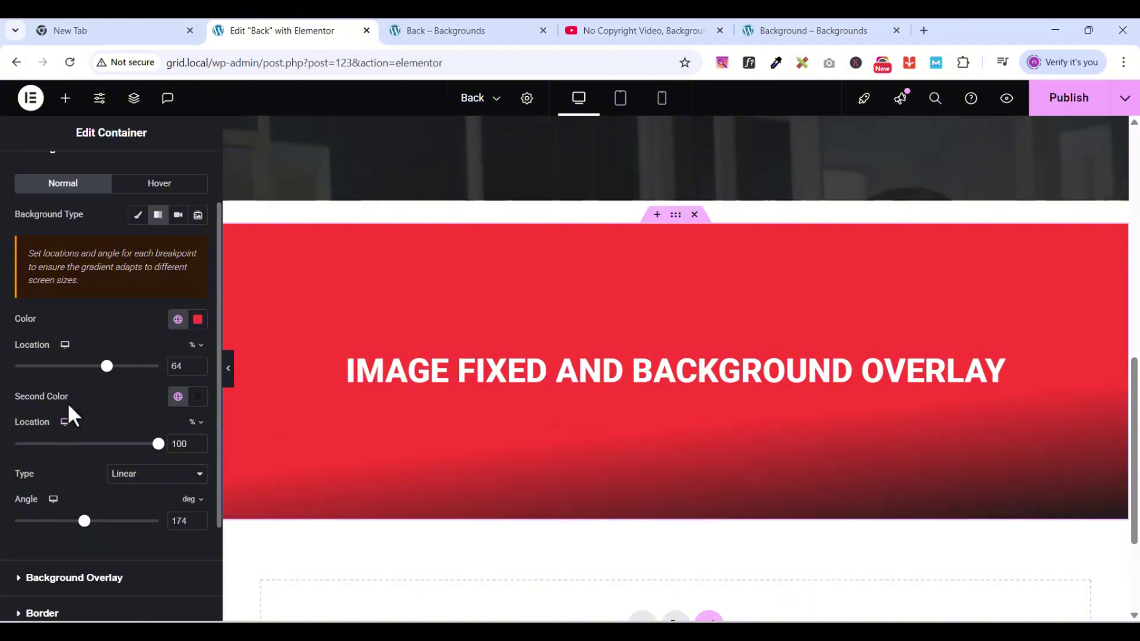
{"action": "left_click_drag", "start_coordinate": [106, 366], "coordinate": [13, 365]}
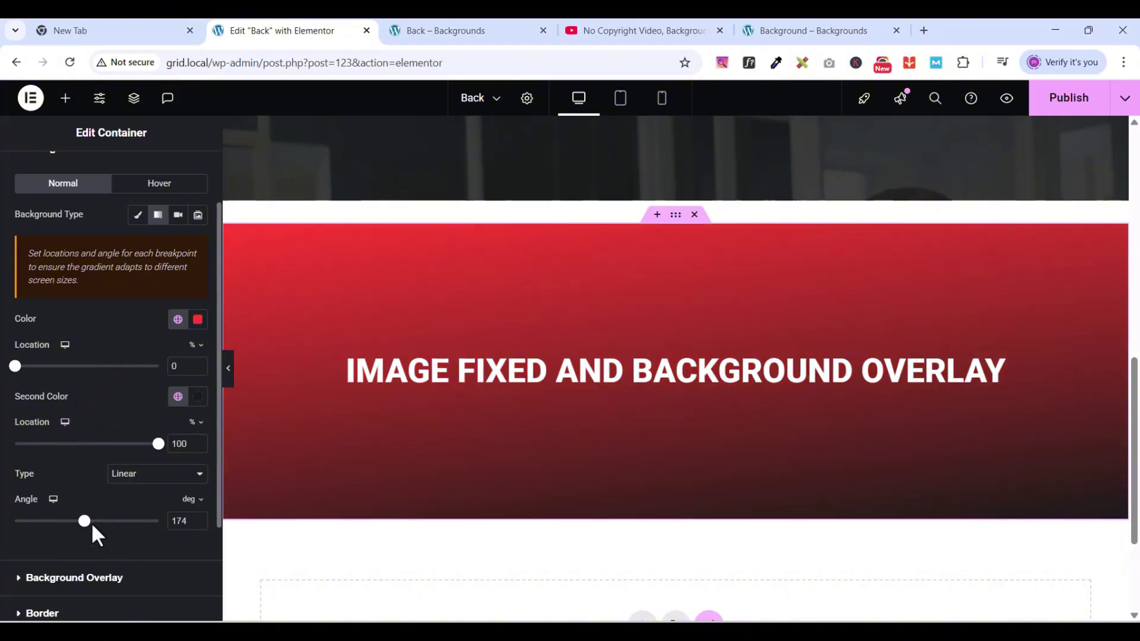
{"action": "left_click_drag", "start_coordinate": [84, 521], "coordinate": [85, 521]}
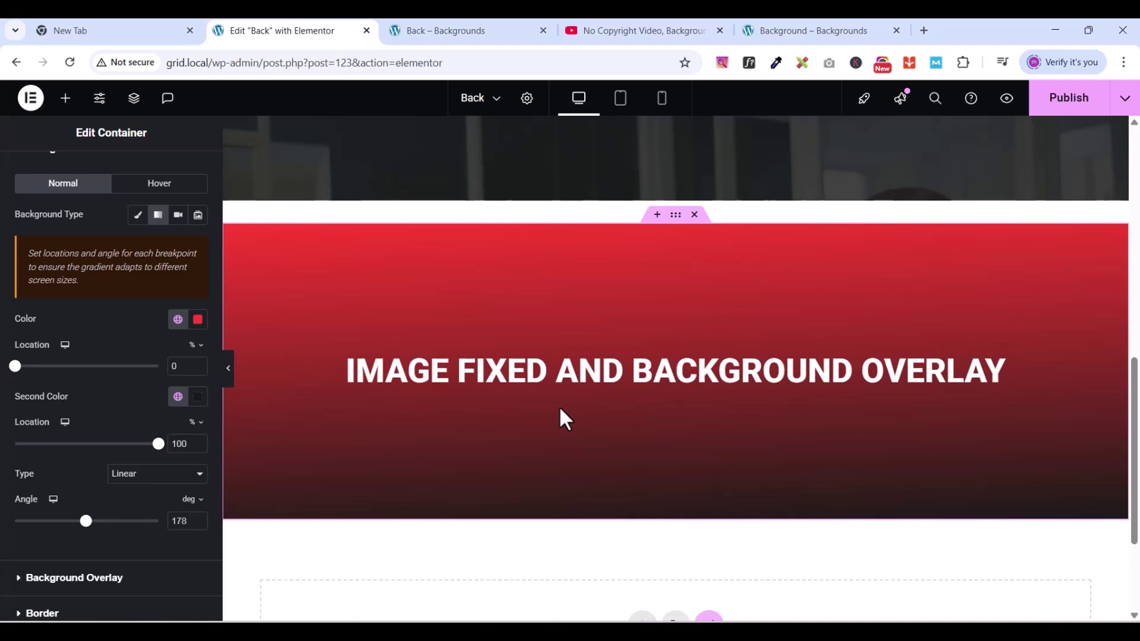
Step: Change the heading in the gradient container to "GRADIENT"
{"action": "left_click", "coordinate": [1000, 368]}
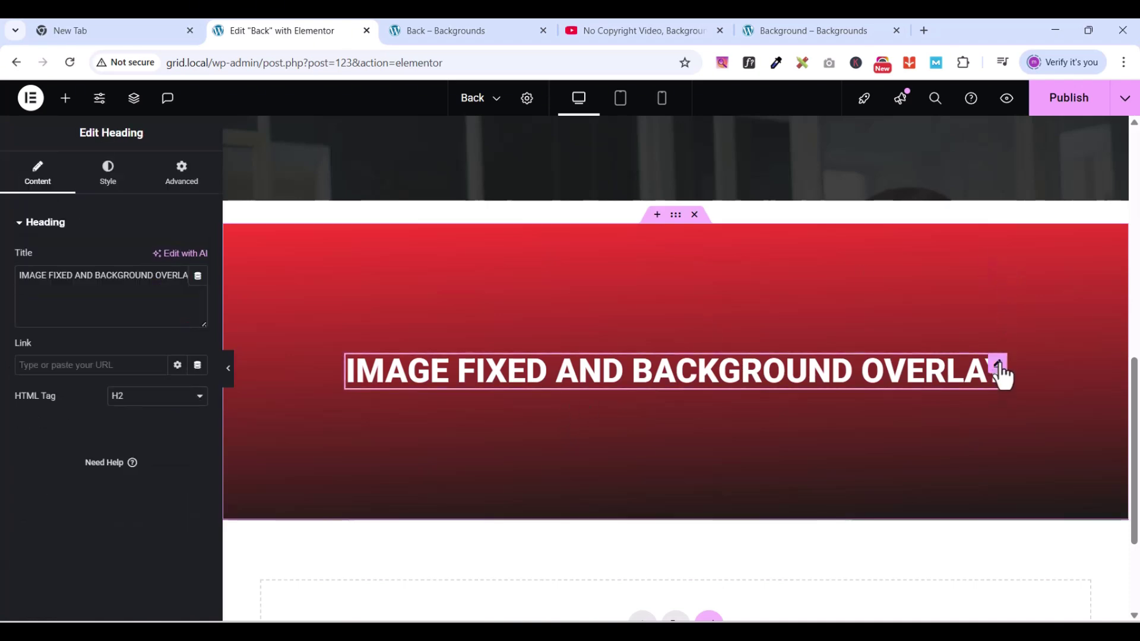
{"action": "triple_click", "coordinate": [67, 275]}
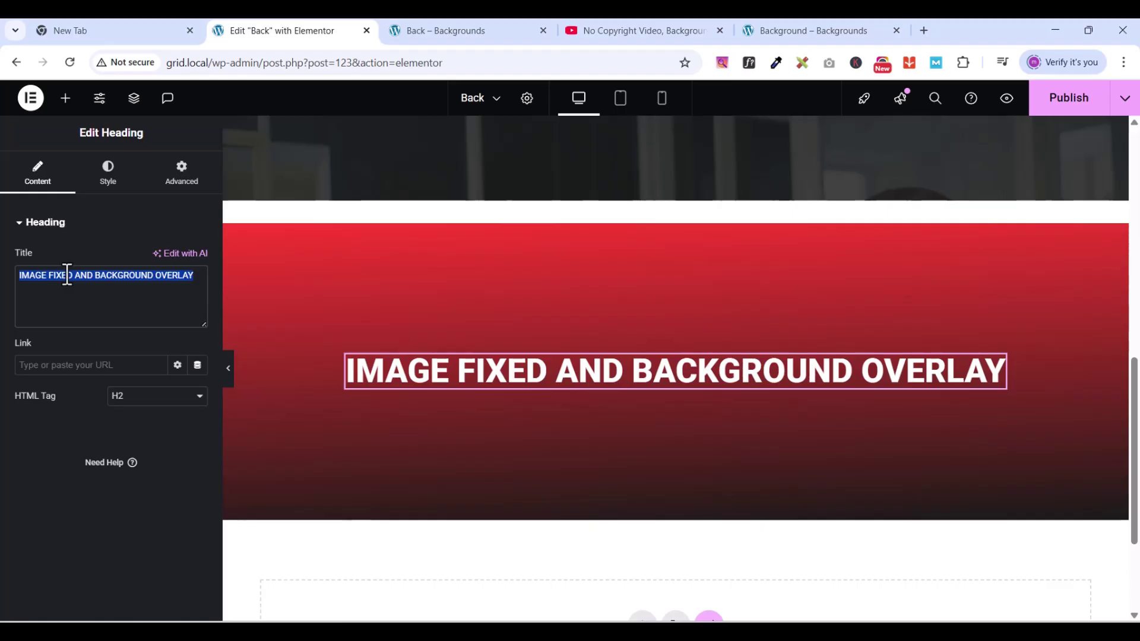
{"action": "type", "text": "GRA"}
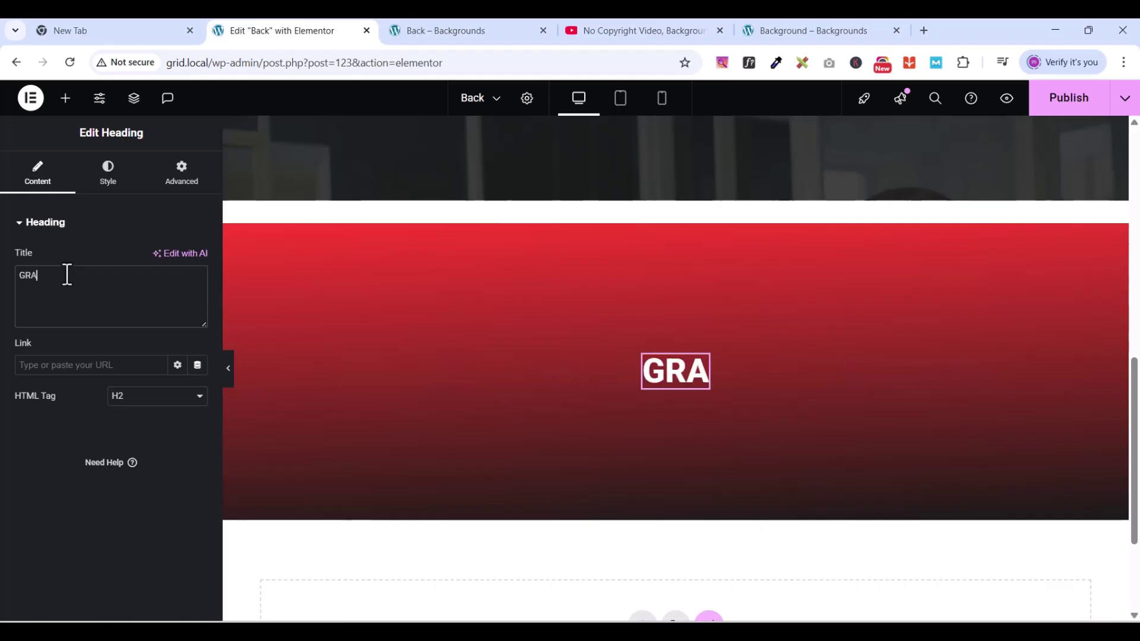
{"action": "type", "text": "DIENT"}
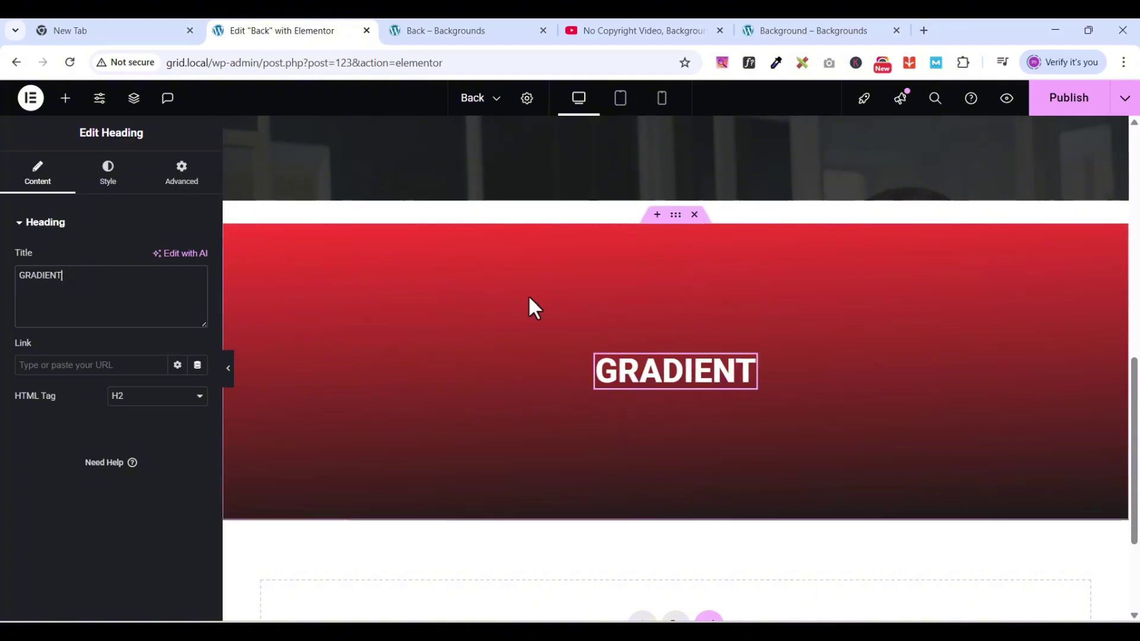
{"action": "scroll", "coordinate": [534, 315], "scroll_direction": "up", "scroll_amount": 1}
{"action": "scroll", "coordinate": [546, 343], "scroll_direction": "up", "scroll_amount": 3}
{"action": "scroll", "coordinate": [614, 395], "scroll_direction": "down", "scroll_amount": 5}
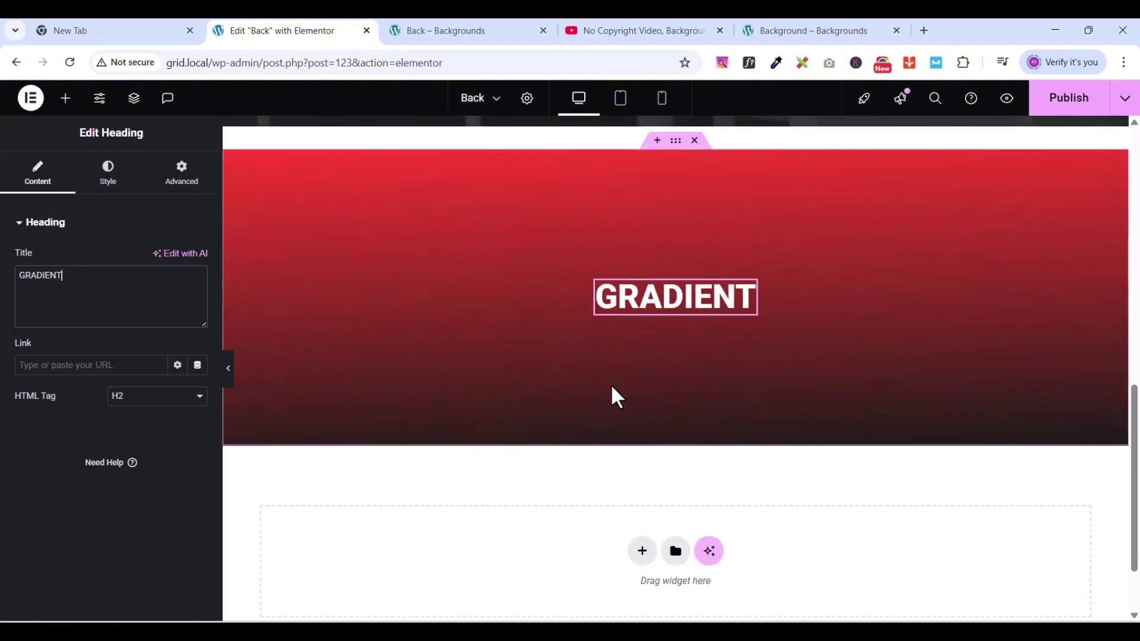
Step: Review the video background section on the finished Background preview page, and return to the Elementor editor
{"action": "left_click", "coordinate": [793, 30]}
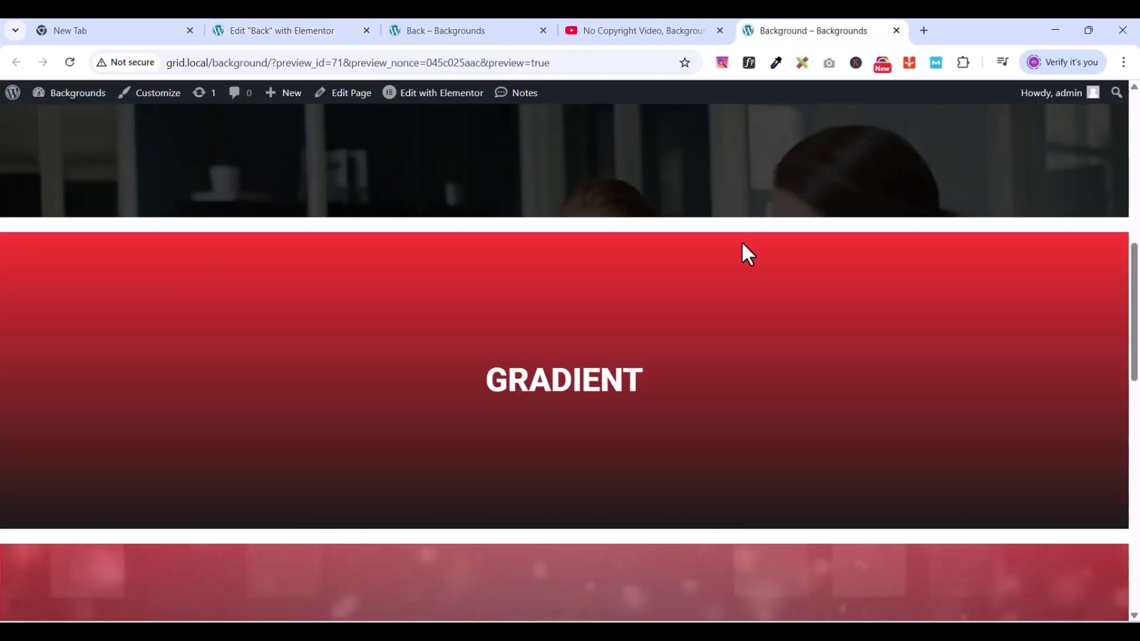
{"action": "scroll", "coordinate": [738, 356], "scroll_direction": "down", "scroll_amount": 3}
{"action": "scroll", "coordinate": [739, 360], "scroll_direction": "down", "scroll_amount": 4}
{"action": "scroll", "coordinate": [739, 359], "scroll_direction": "up", "scroll_amount": 1}
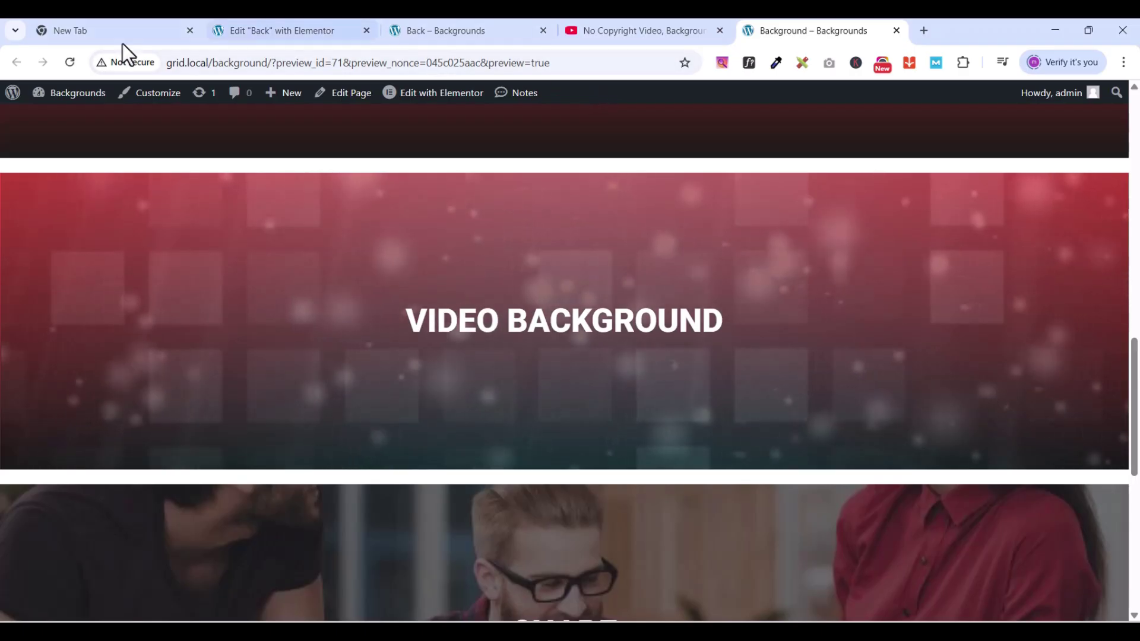
{"action": "left_click", "coordinate": [274, 42]}
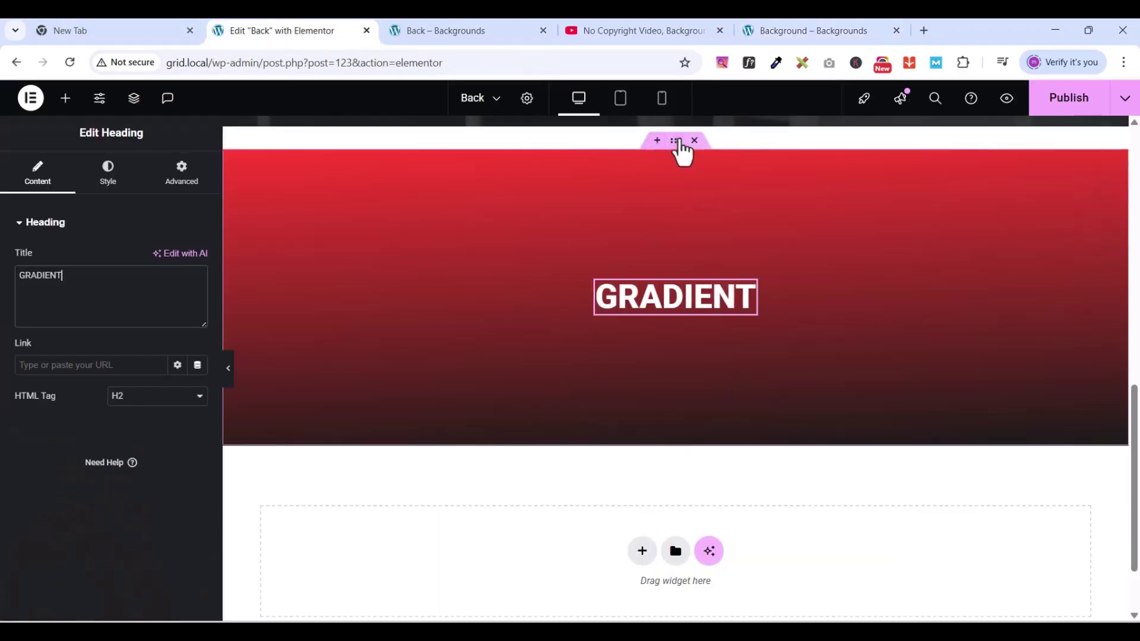
Step: Duplicate the container titled "GRADIENT"
{"action": "right_click", "coordinate": [679, 148]}
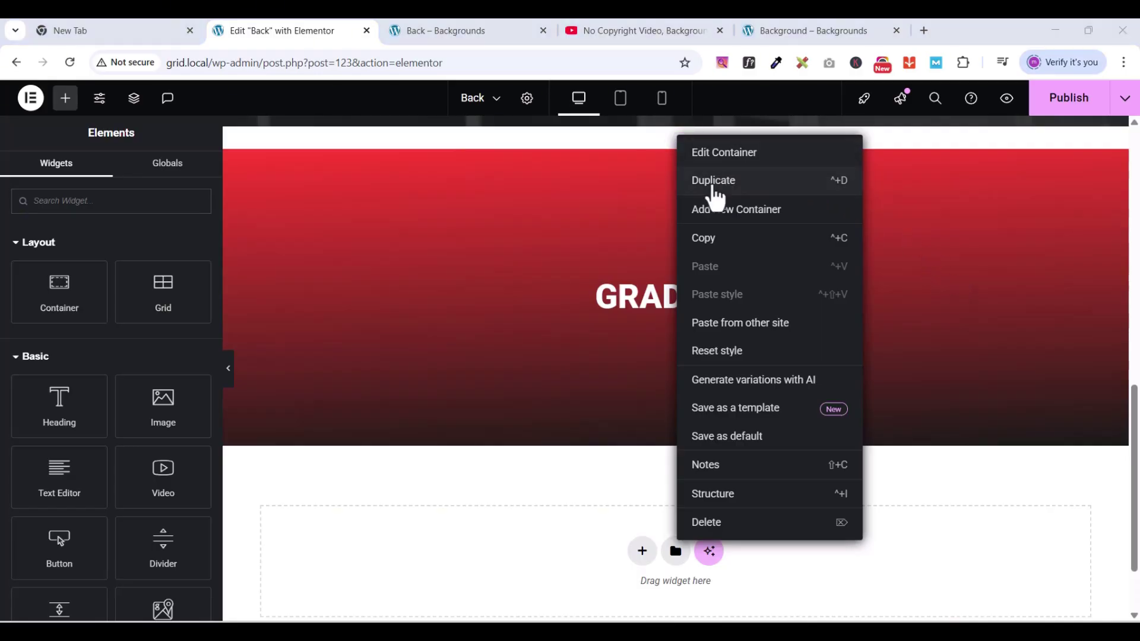
{"action": "left_click", "coordinate": [715, 180]}
{"action": "scroll", "coordinate": [717, 475], "scroll_direction": "down", "scroll_amount": 3}
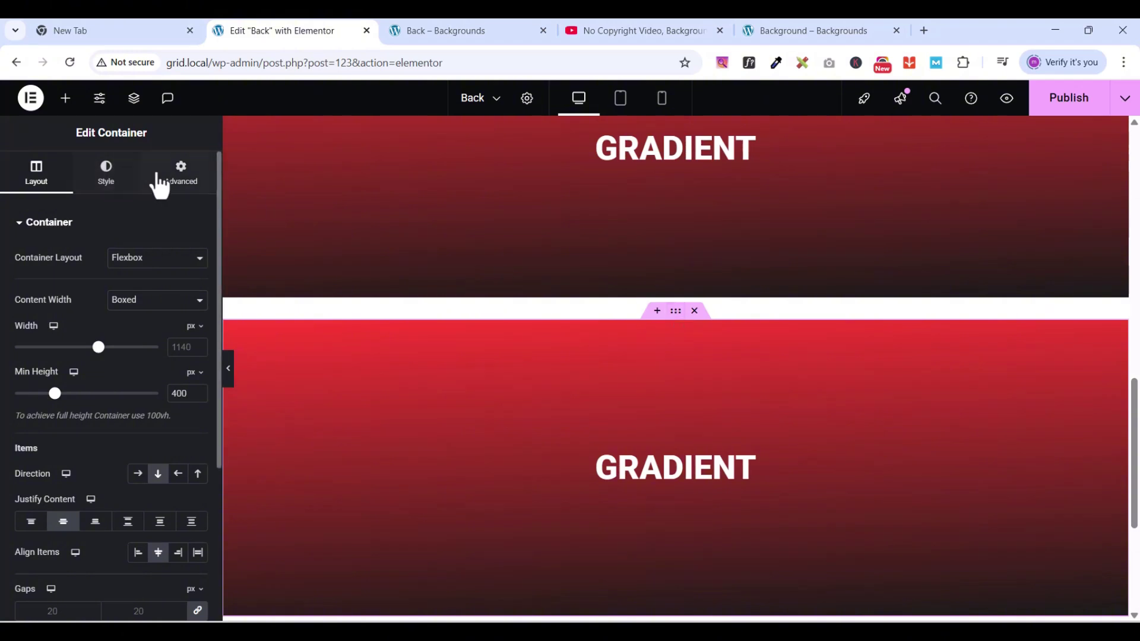
Step: Switch the duplicated container's background from gradient to video and clear its background color
{"action": "left_click", "coordinate": [107, 178]}
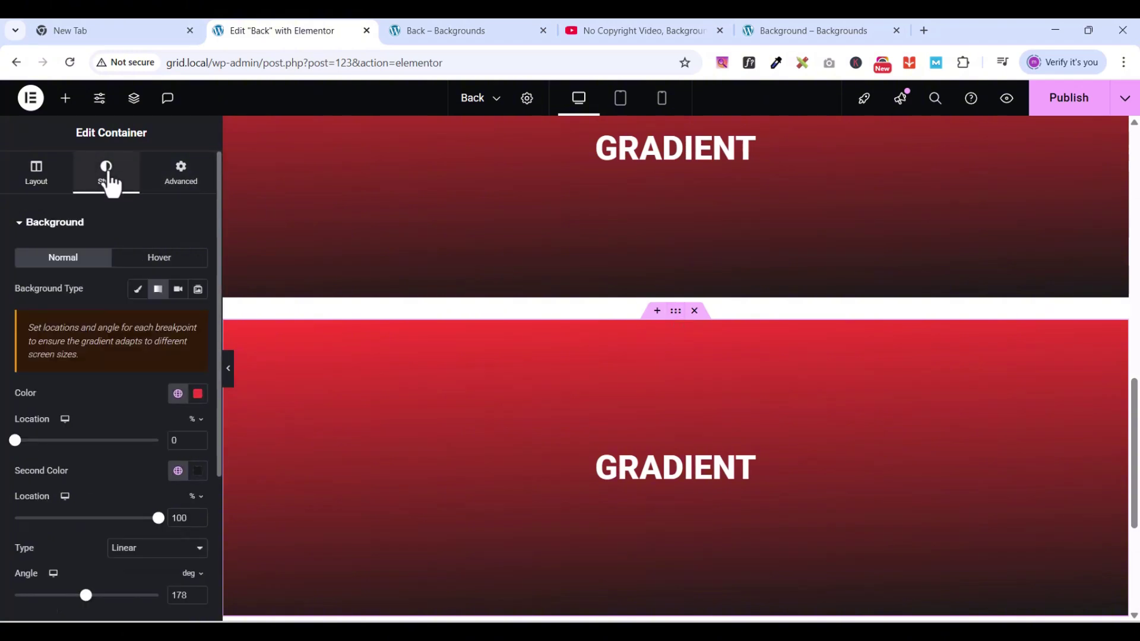
{"action": "left_click", "coordinate": [158, 290]}
{"action": "scroll", "coordinate": [645, 390], "scroll_direction": "down", "scroll_amount": 2}
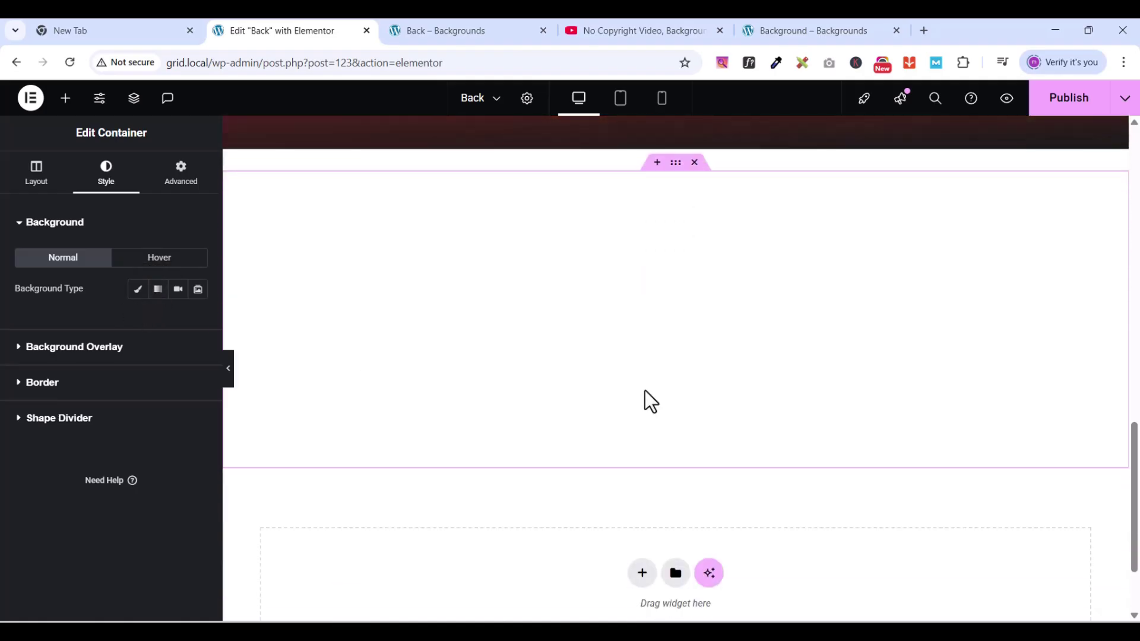
{"action": "scroll", "coordinate": [645, 390], "scroll_direction": "up", "scroll_amount": 1}
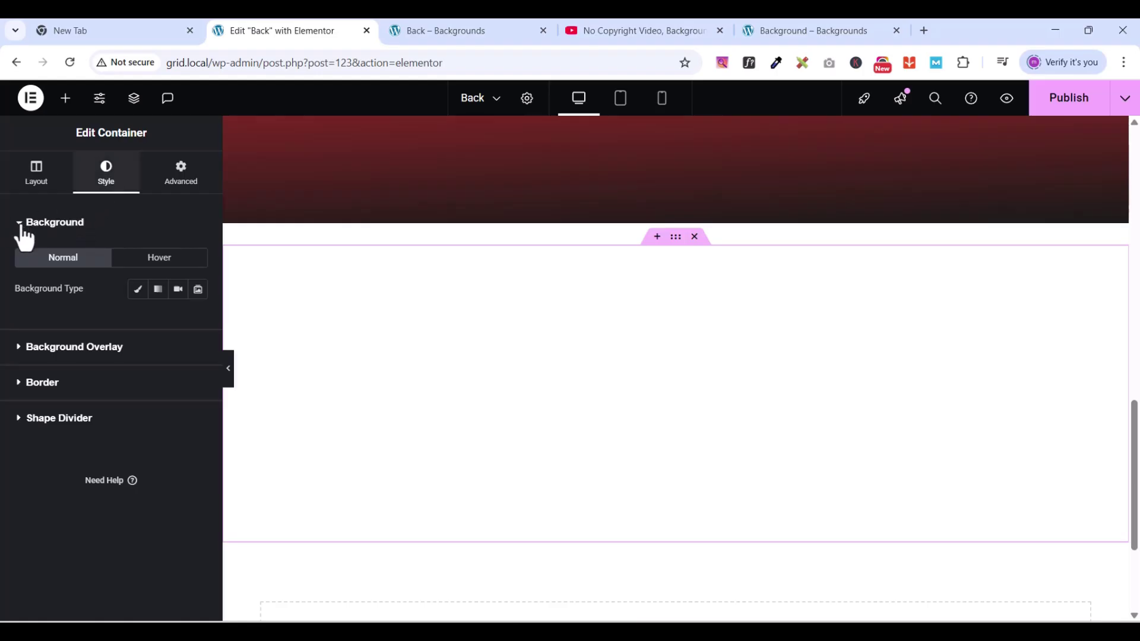
{"action": "left_click", "coordinate": [177, 289]}
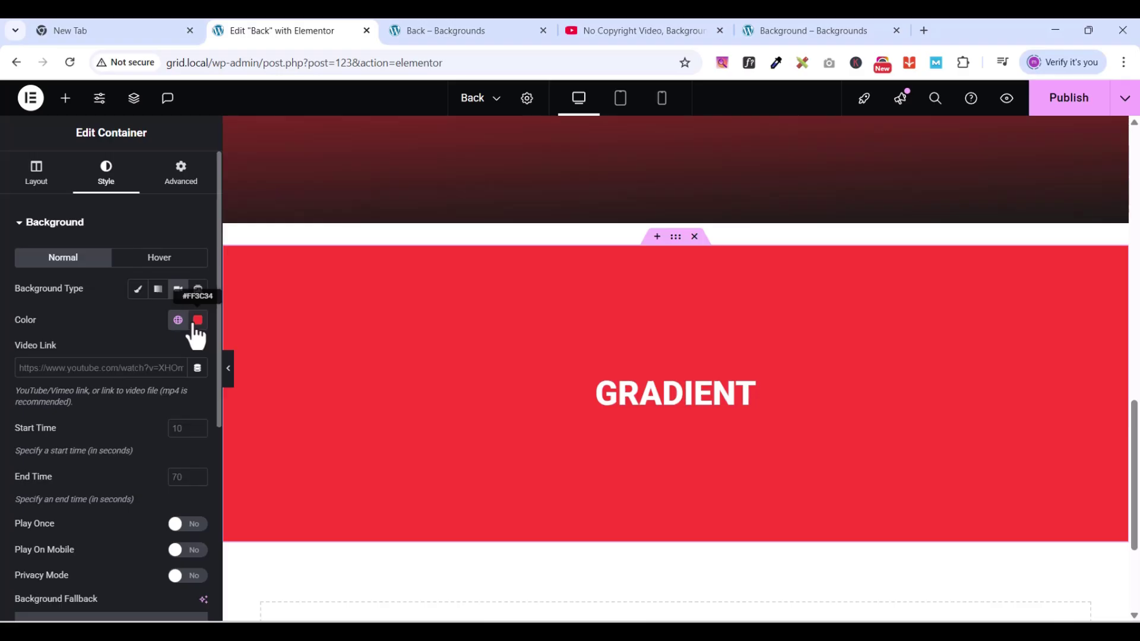
{"action": "left_click", "coordinate": [196, 324]}
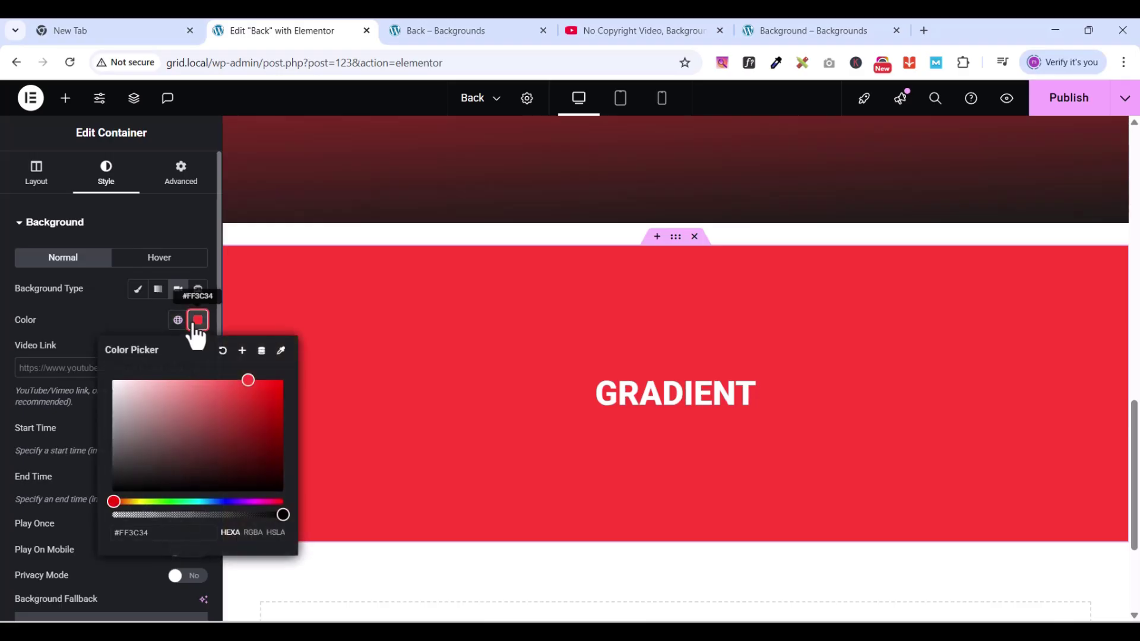
{"action": "left_click", "coordinate": [219, 351]}
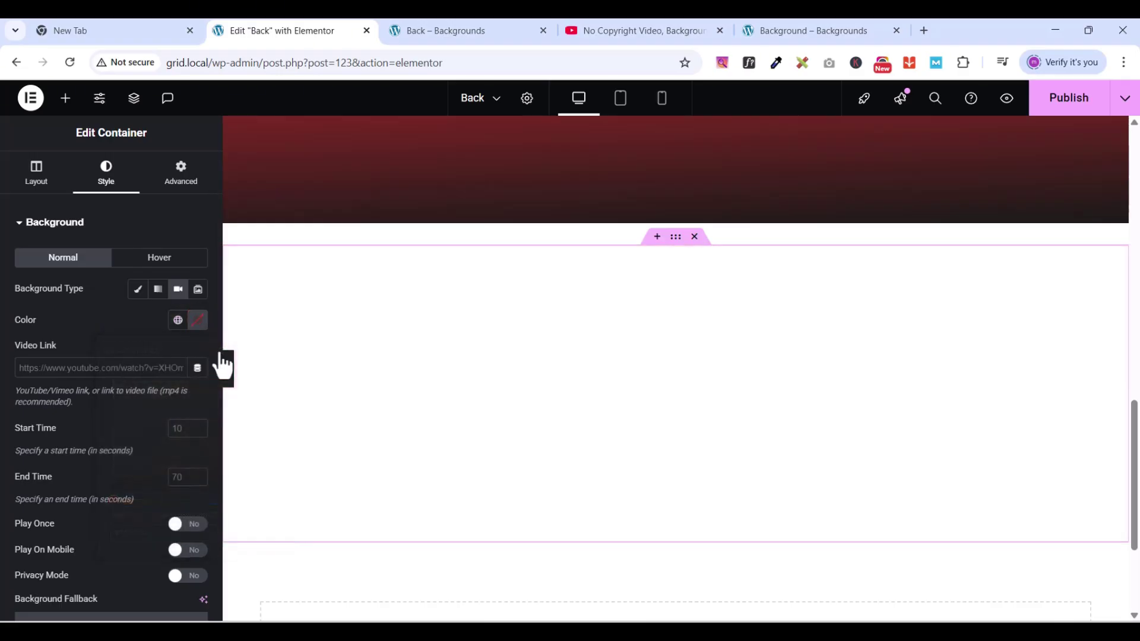
Step: Copy the address of the open No Copyright background video on YouTube and paste it as the container's video link in Elementor
{"action": "left_click", "coordinate": [64, 371]}
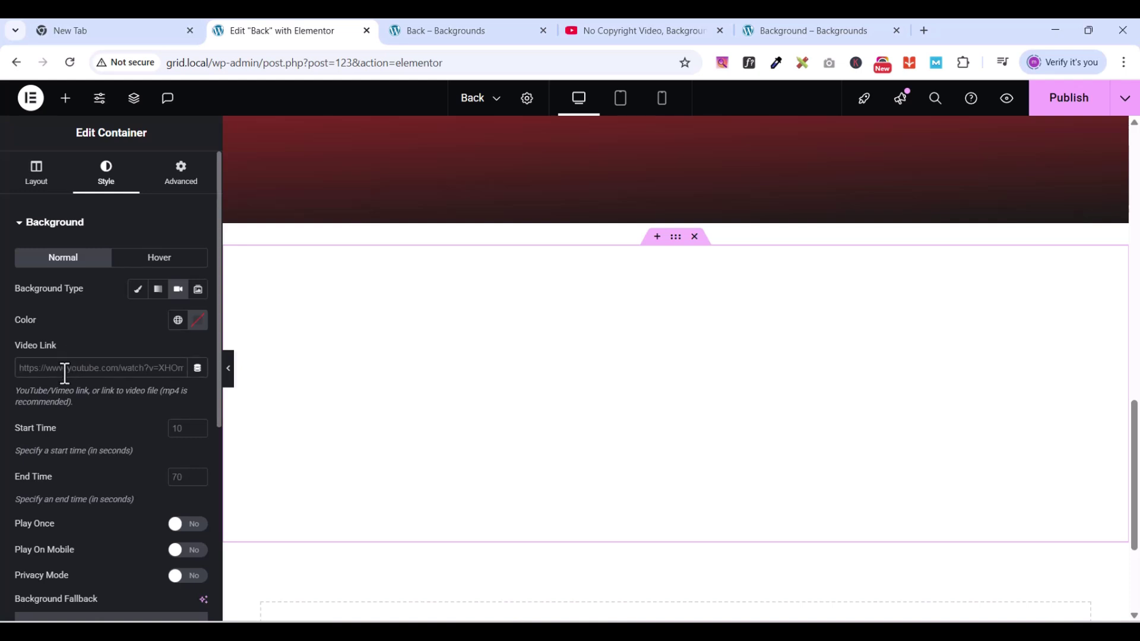
{"action": "left_click", "coordinate": [597, 29]}
{"action": "left_click", "coordinate": [513, 62]}
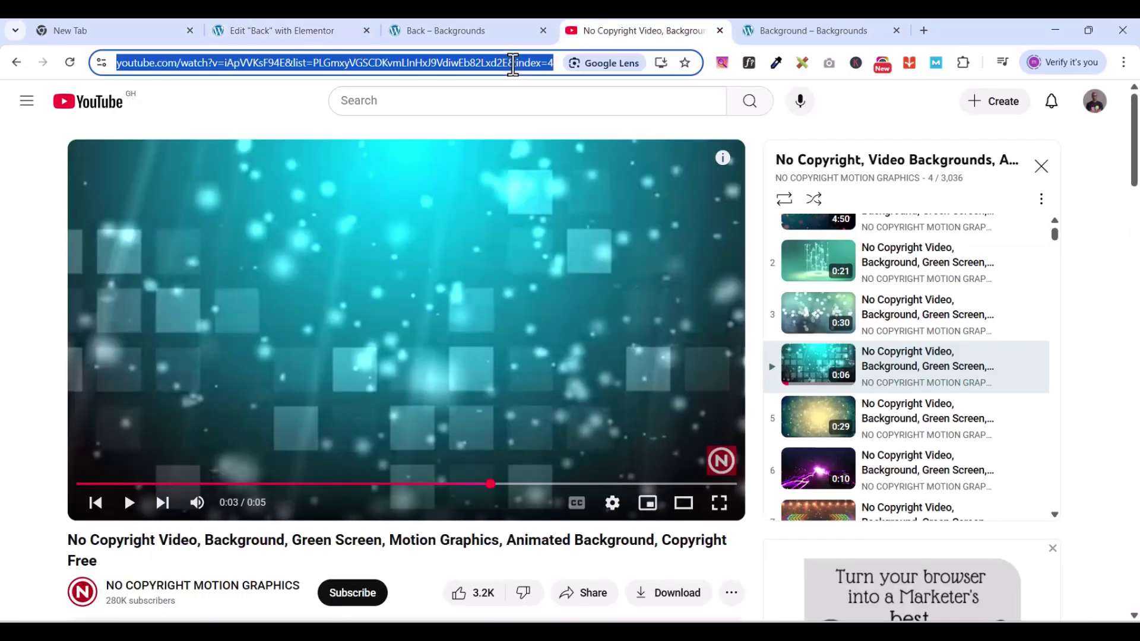
{"action": "right_click", "coordinate": [511, 63]}
{"action": "left_click", "coordinate": [564, 170]}
{"action": "left_click", "coordinate": [287, 29]}
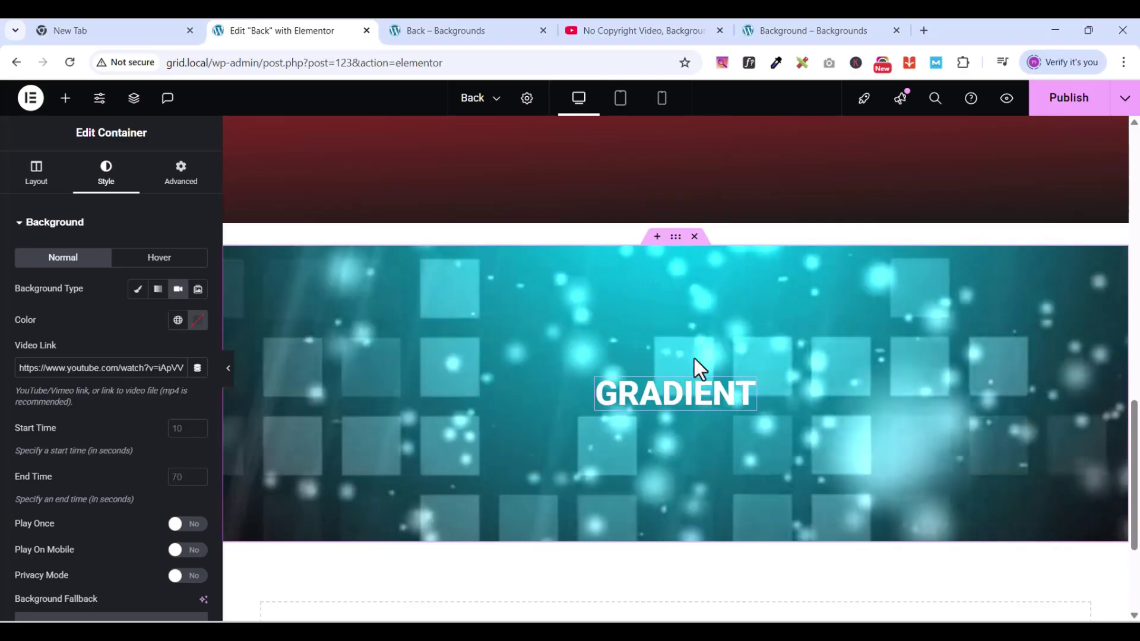
Step: Give the video container a gradient background overlay from the global color red to the global color TheBack
{"action": "left_click", "coordinate": [15, 223]}
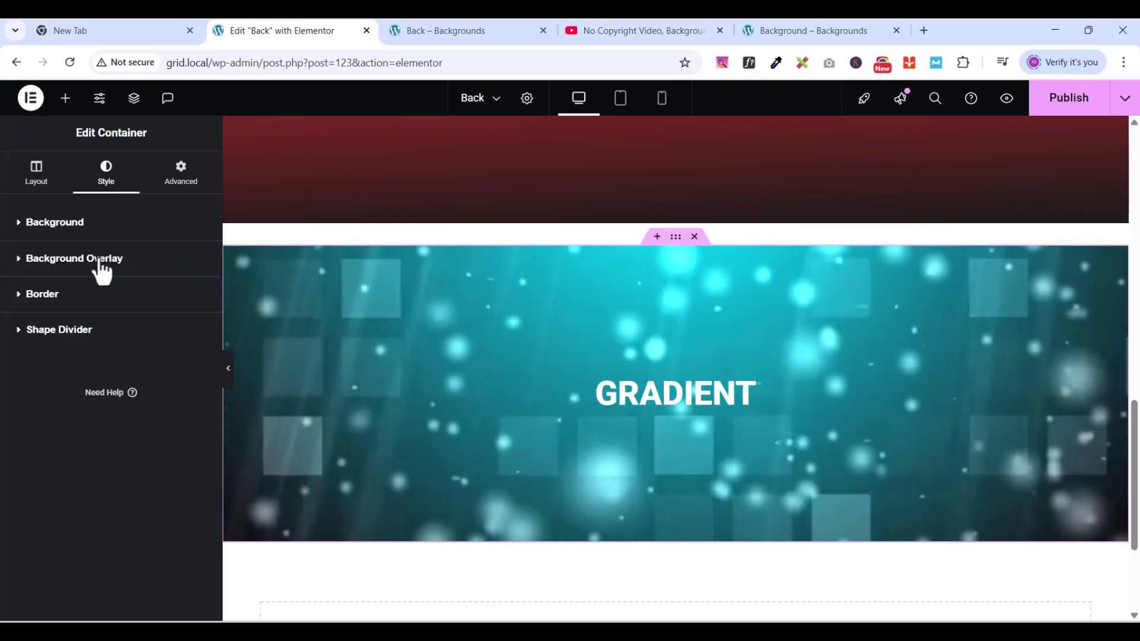
{"action": "left_click", "coordinate": [98, 260]}
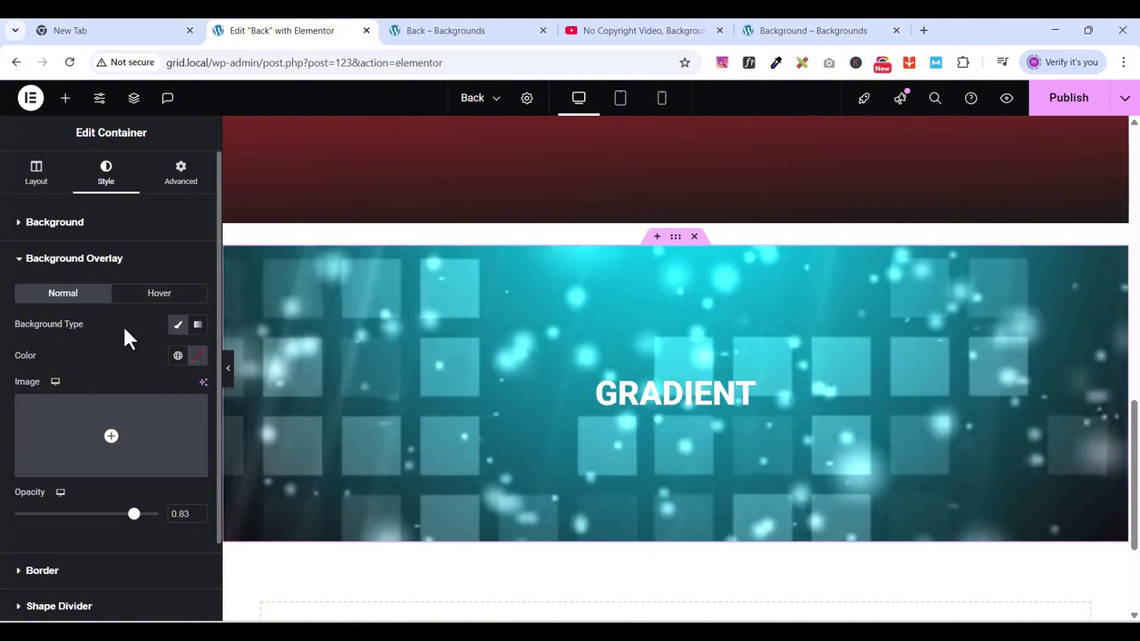
{"action": "left_click", "coordinate": [198, 325]}
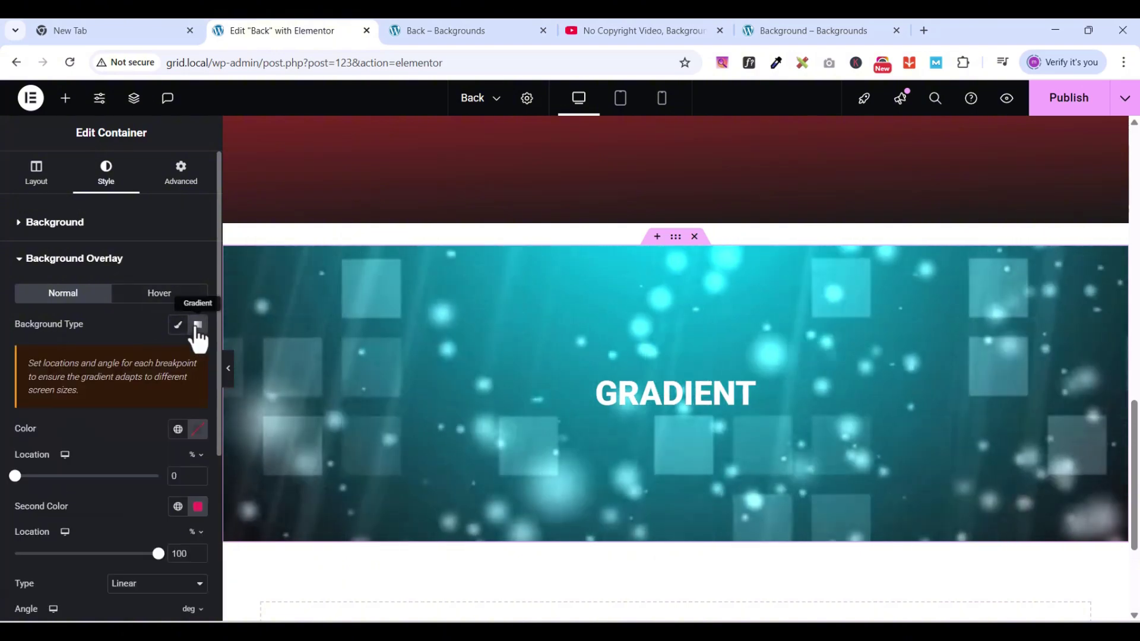
{"action": "left_click", "coordinate": [178, 429]}
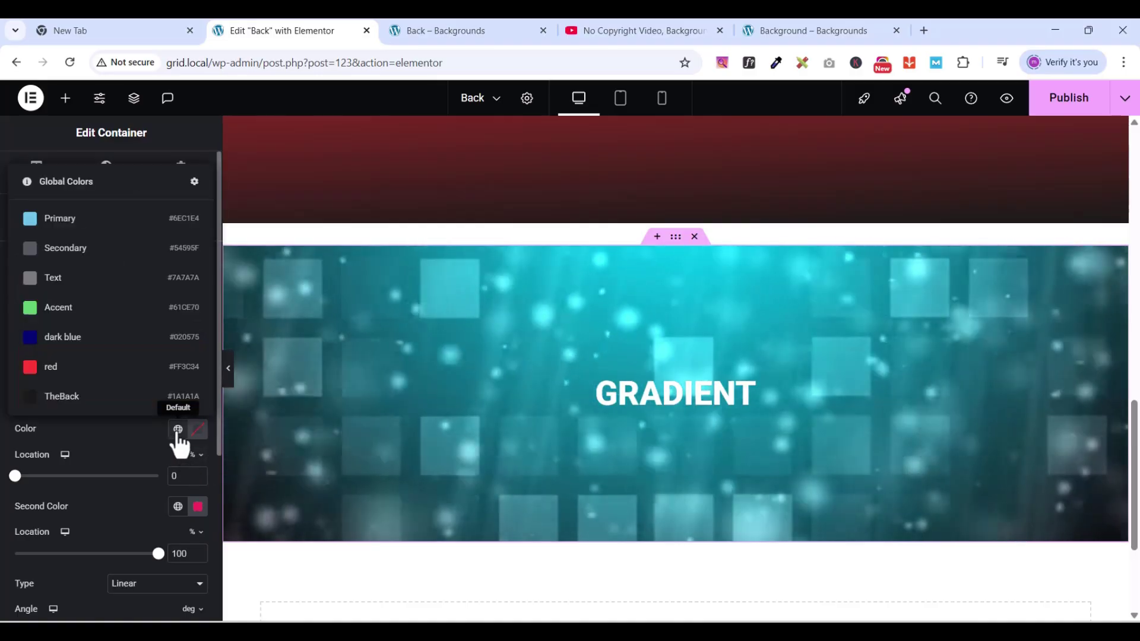
{"action": "left_click", "coordinate": [51, 366]}
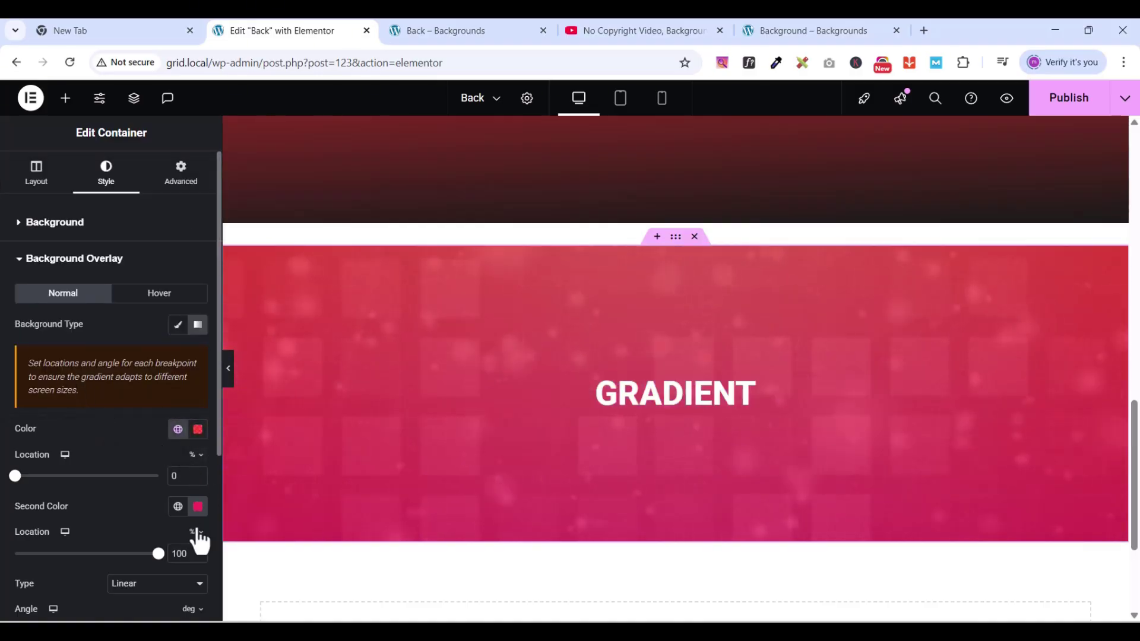
{"action": "left_click", "coordinate": [177, 506]}
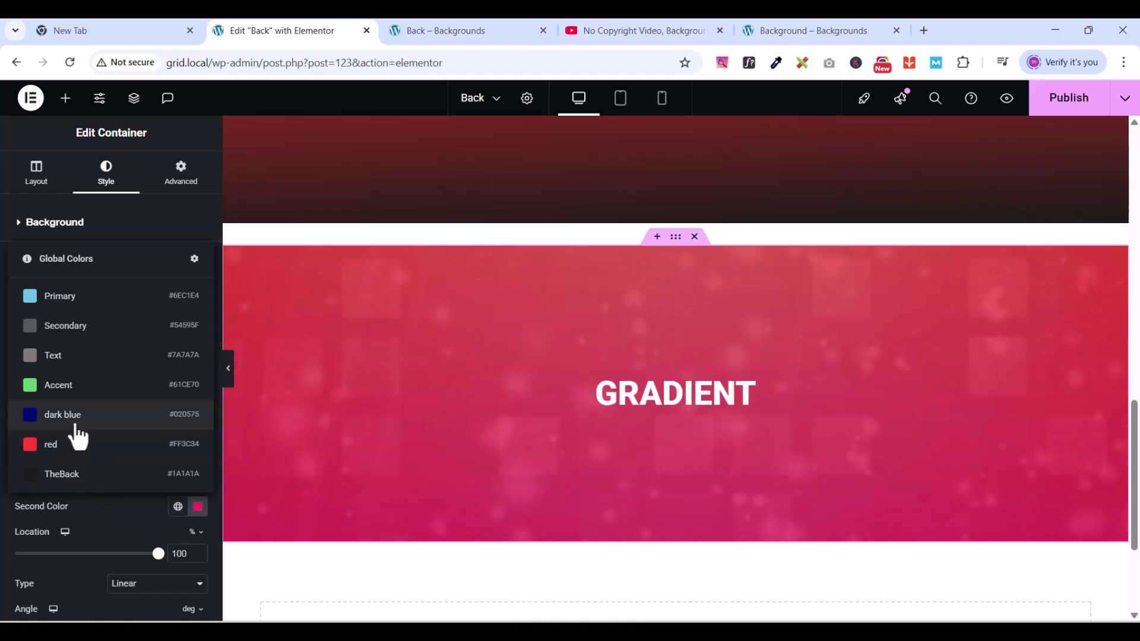
{"action": "left_click", "coordinate": [66, 474]}
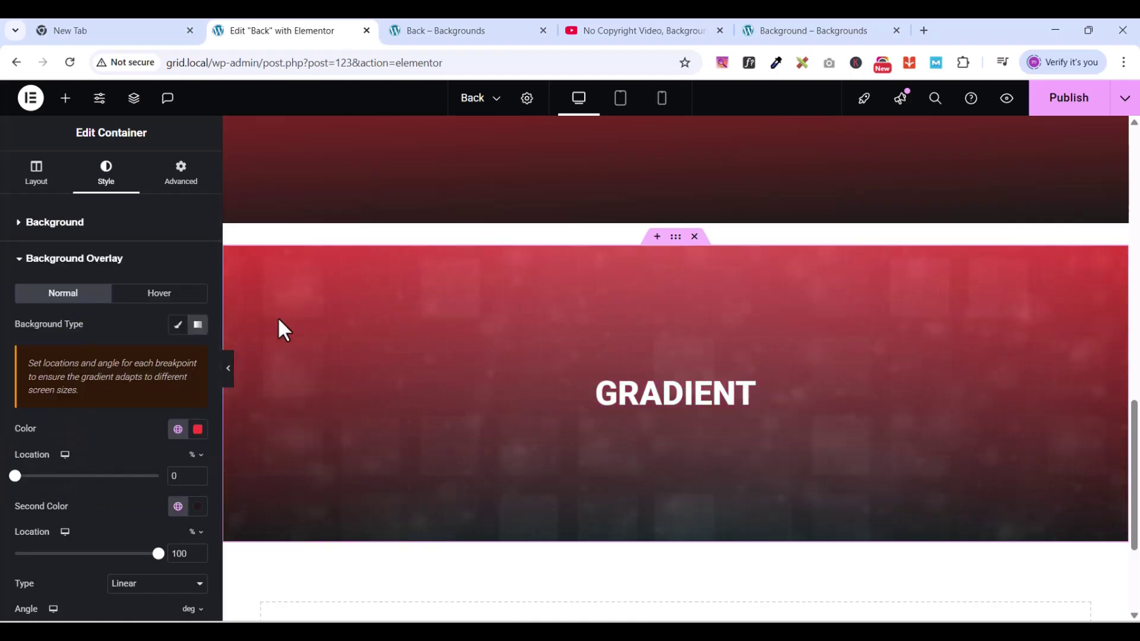
Step: Set the gradient overlay's opacity to 0.75
{"action": "scroll", "coordinate": [89, 571], "scroll_direction": "down", "scroll_amount": 3}
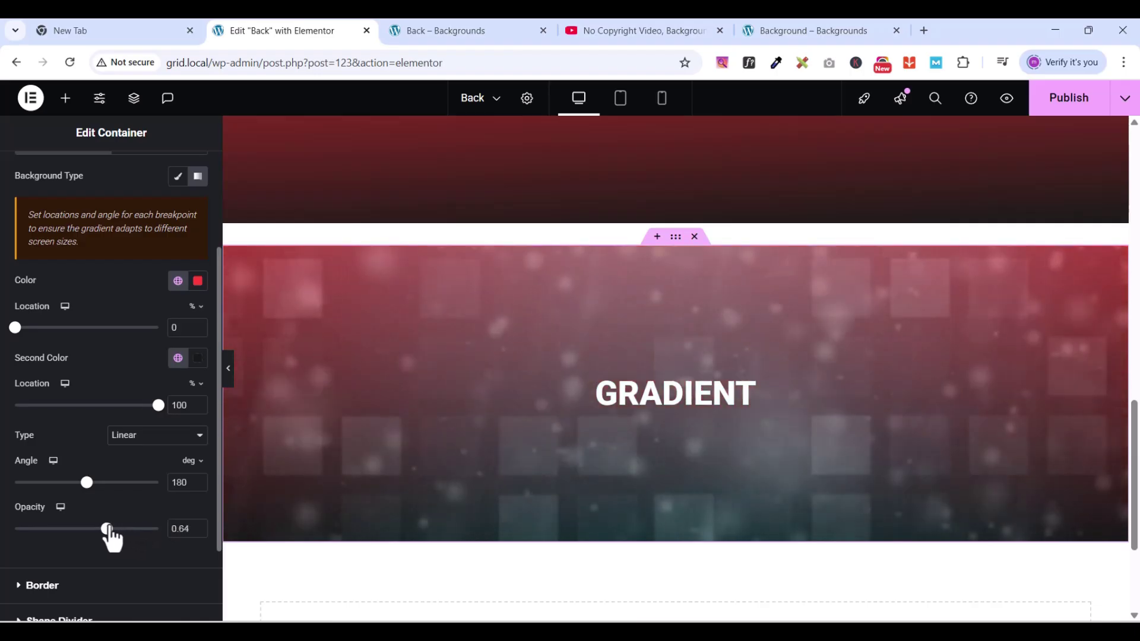
{"action": "left_click_drag", "start_coordinate": [108, 528], "coordinate": [122, 528]}
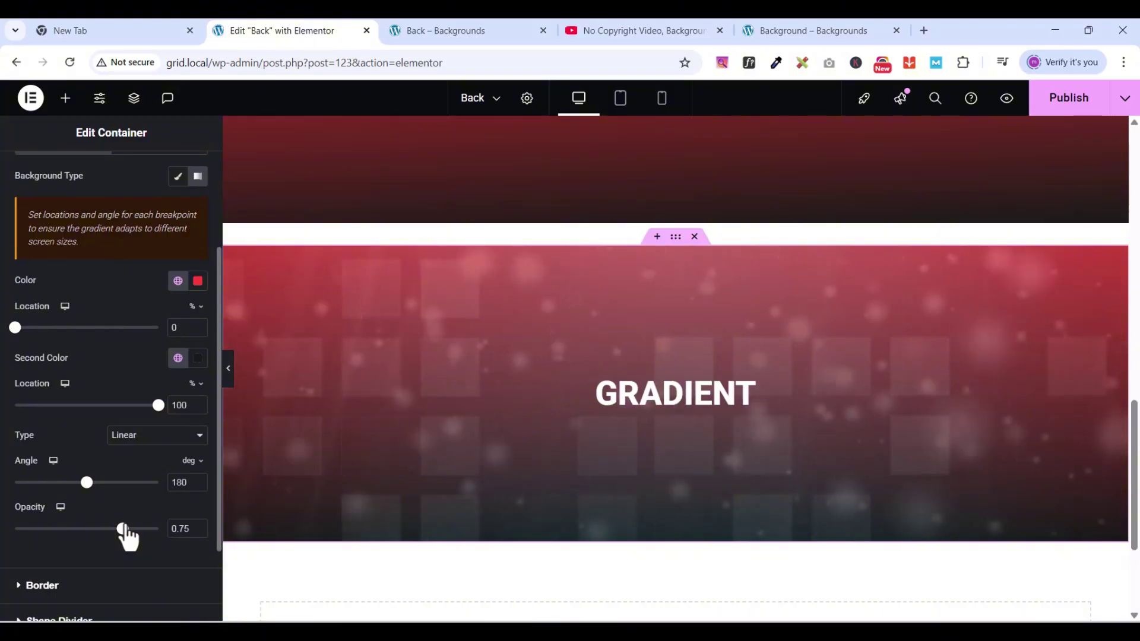
{"action": "scroll", "coordinate": [738, 357], "scroll_direction": "down", "scroll_amount": 2}
{"action": "scroll", "coordinate": [741, 354], "scroll_direction": "up", "scroll_amount": 2}
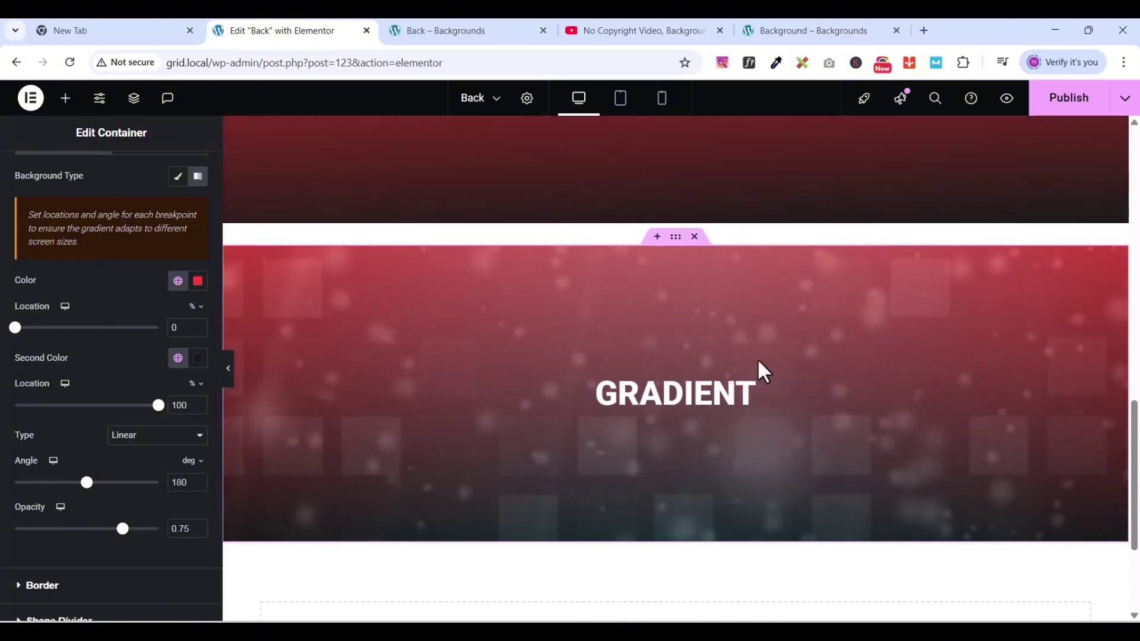
Step: Change the video container's heading to "VIDEO BACKGROUND"
{"action": "left_click", "coordinate": [747, 395]}
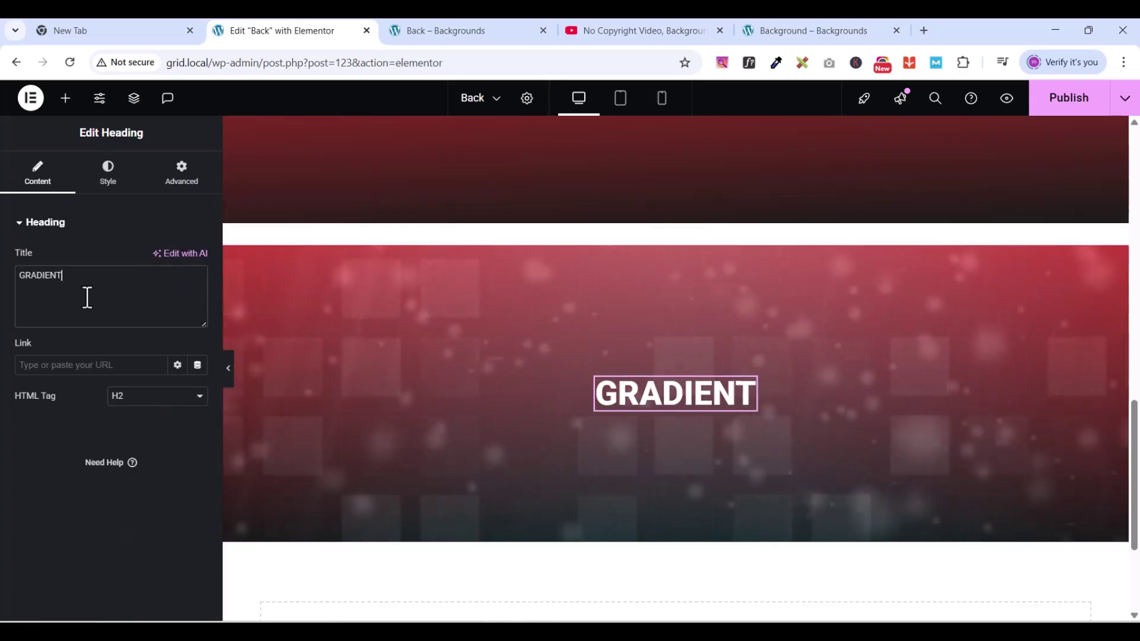
{"action": "type", "text": "vide"}
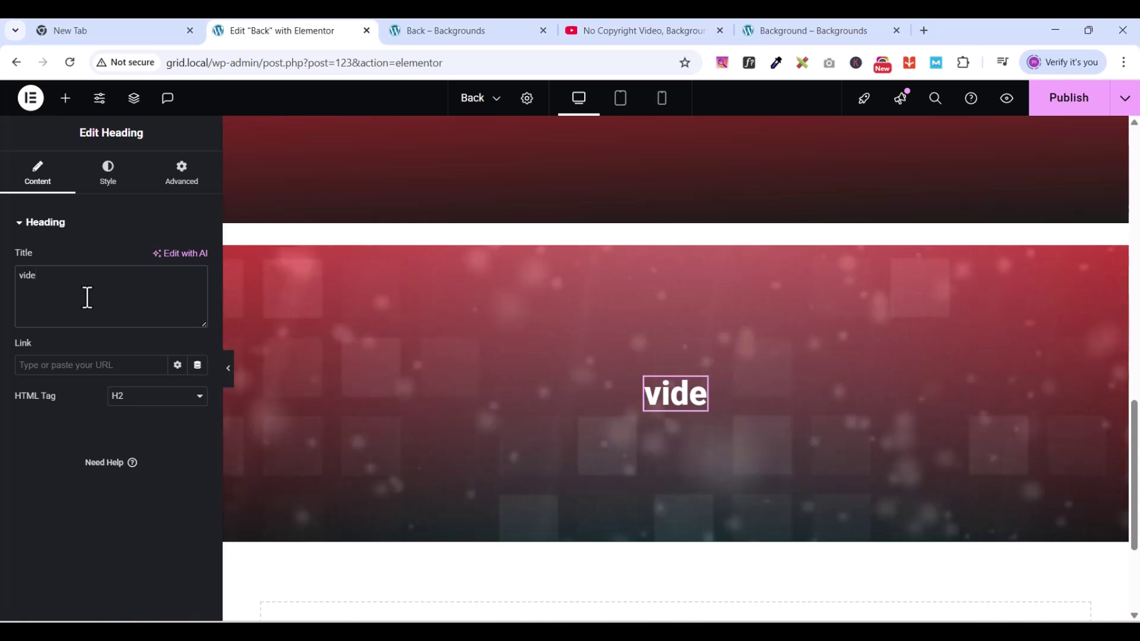
{"action": "type", "text": "o bac"}
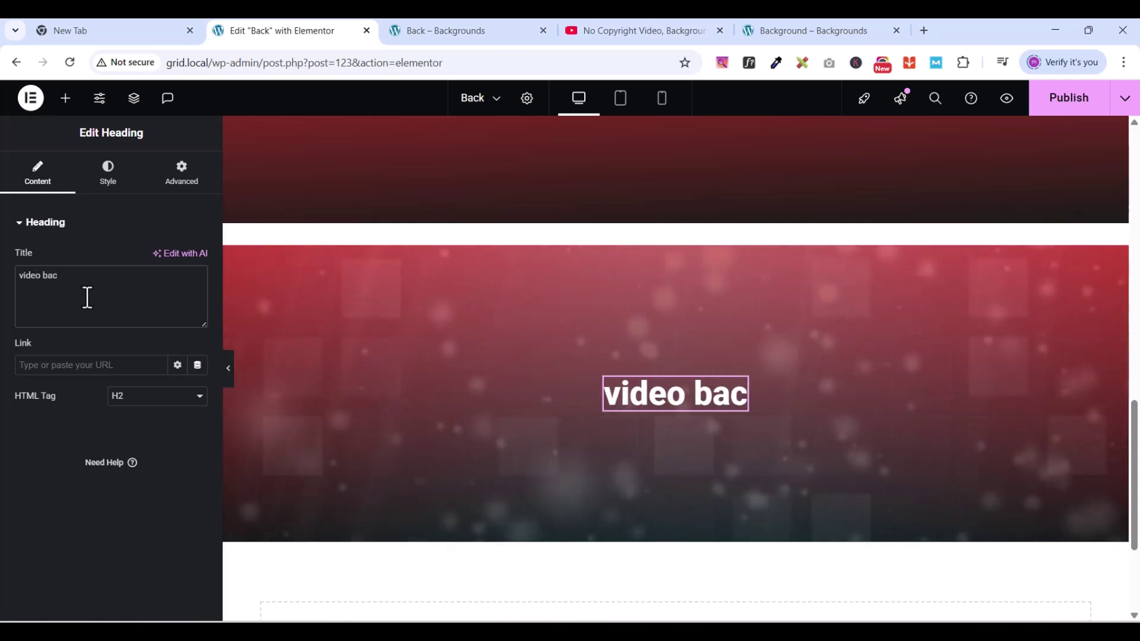
{"action": "key", "text": "ctrl+a"}
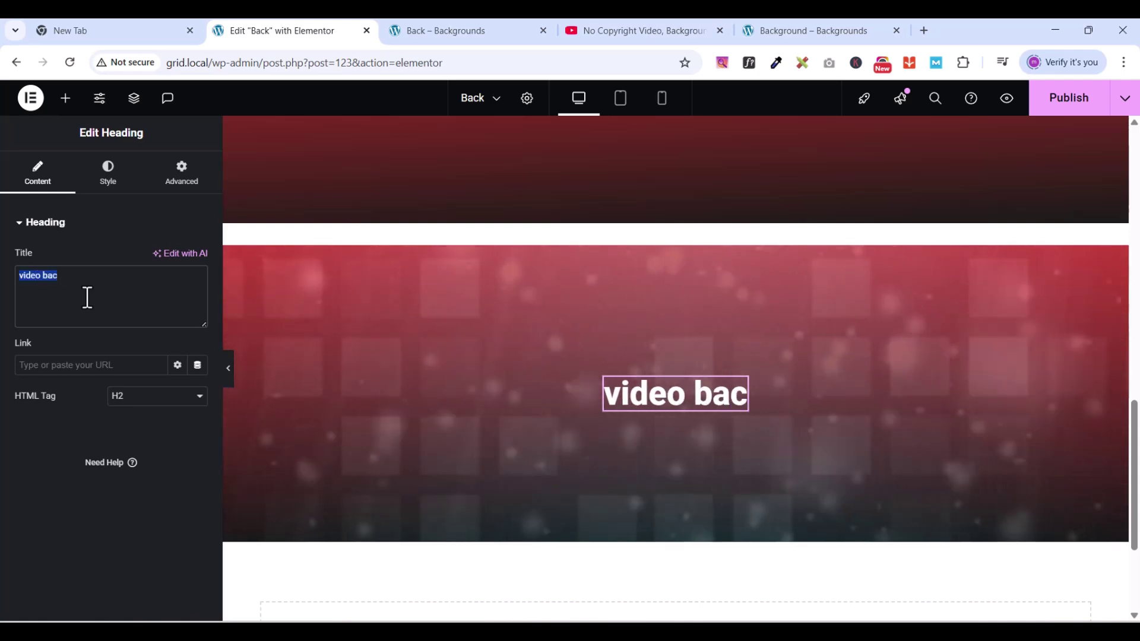
{"action": "type", "text": "VIDEO"}
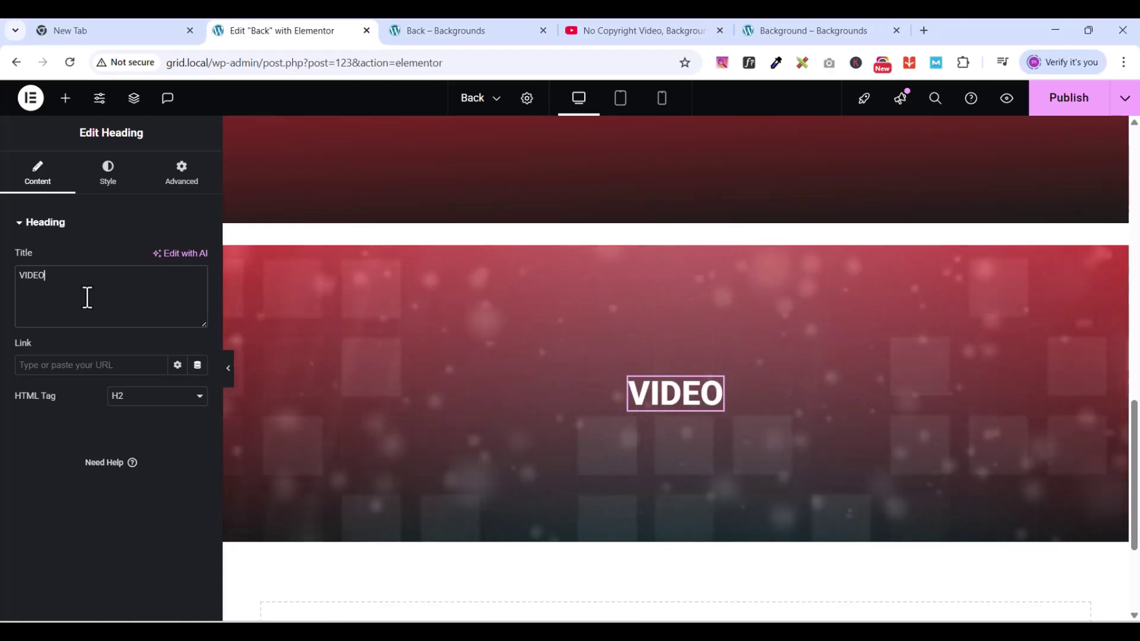
{"action": "type", "text": " BACK"}
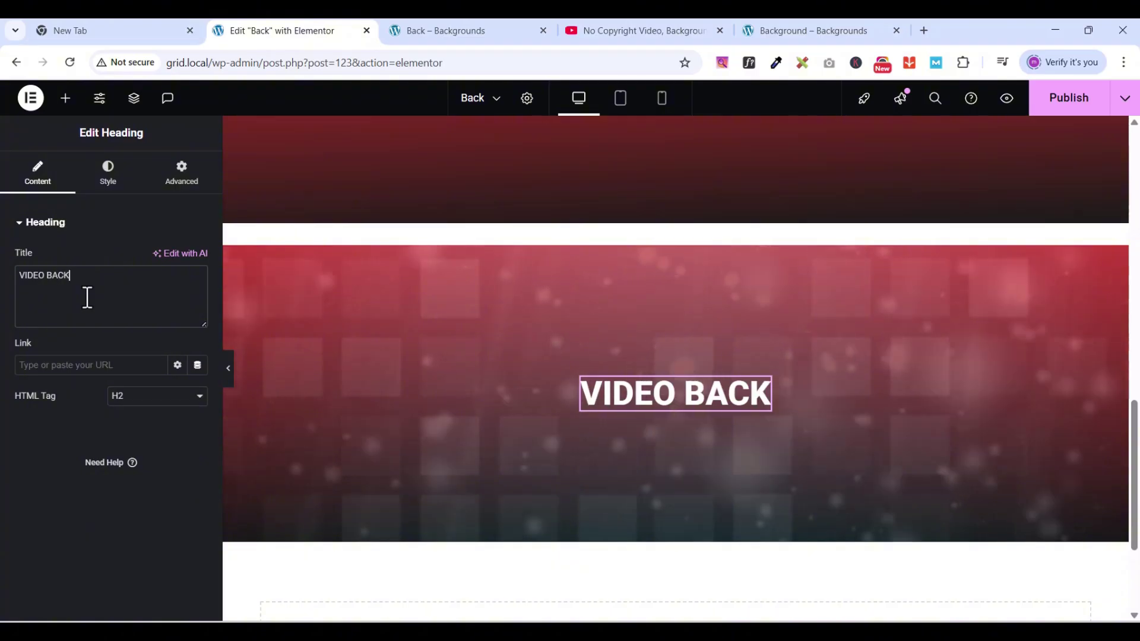
{"action": "type", "text": "GROUND"}
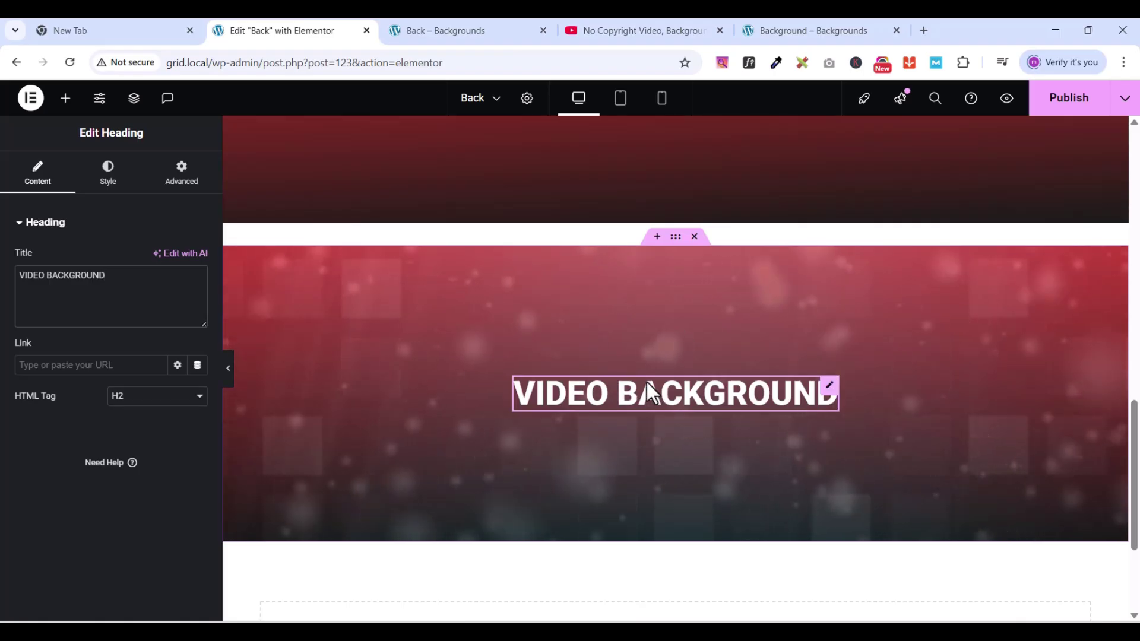
Step: Review the video, shape and slideshow sections on the finished Background preview page, and return to the Elementor editor
{"action": "scroll", "coordinate": [721, 384], "scroll_direction": "up", "scroll_amount": 6}
{"action": "scroll", "coordinate": [721, 384], "scroll_direction": "down", "scroll_amount": 8}
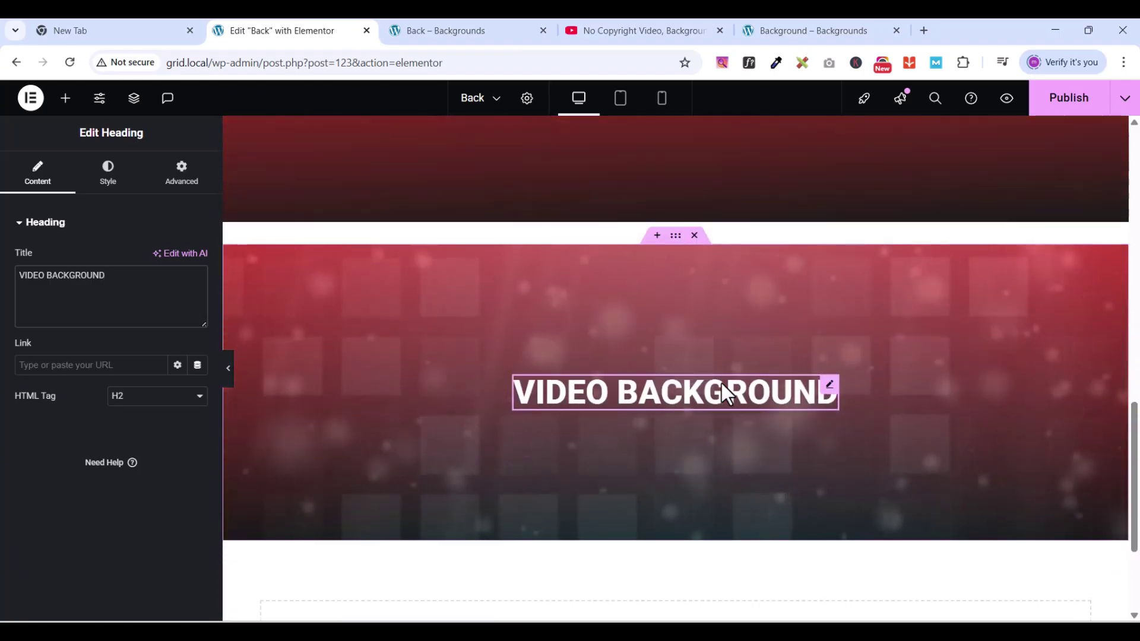
{"action": "scroll", "coordinate": [721, 380], "scroll_direction": "up", "scroll_amount": 3}
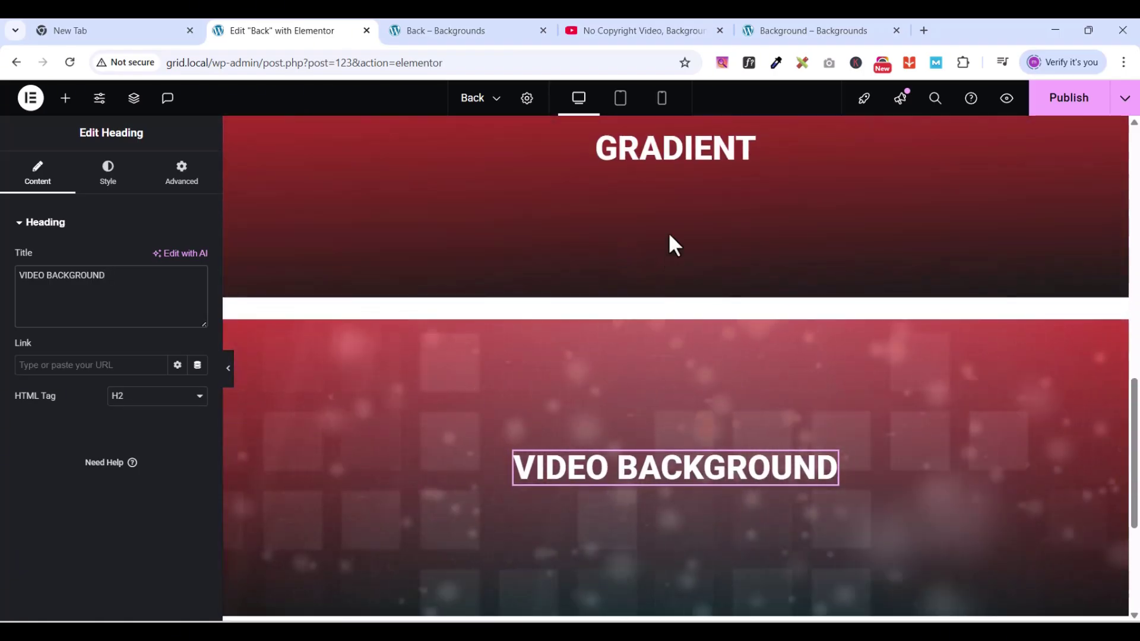
{"action": "left_click", "coordinate": [786, 32]}
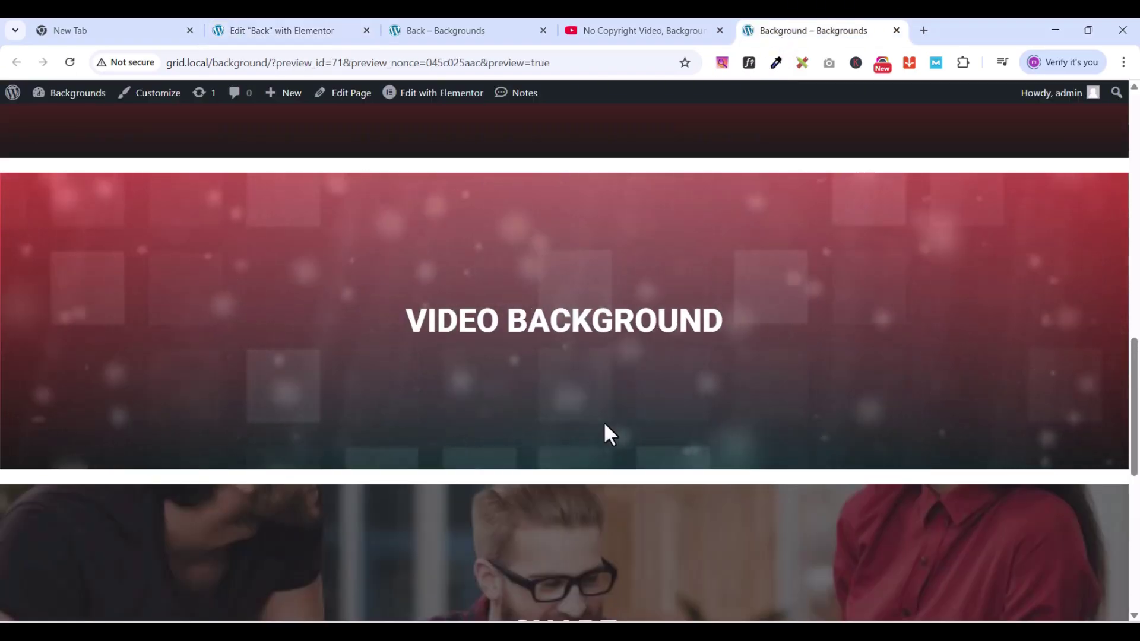
{"action": "scroll", "coordinate": [604, 422], "scroll_direction": "down", "scroll_amount": 5}
{"action": "scroll", "coordinate": [604, 421], "scroll_direction": "up", "scroll_amount": 4}
{"action": "scroll", "coordinate": [604, 421], "scroll_direction": "down", "scroll_amount": 5}
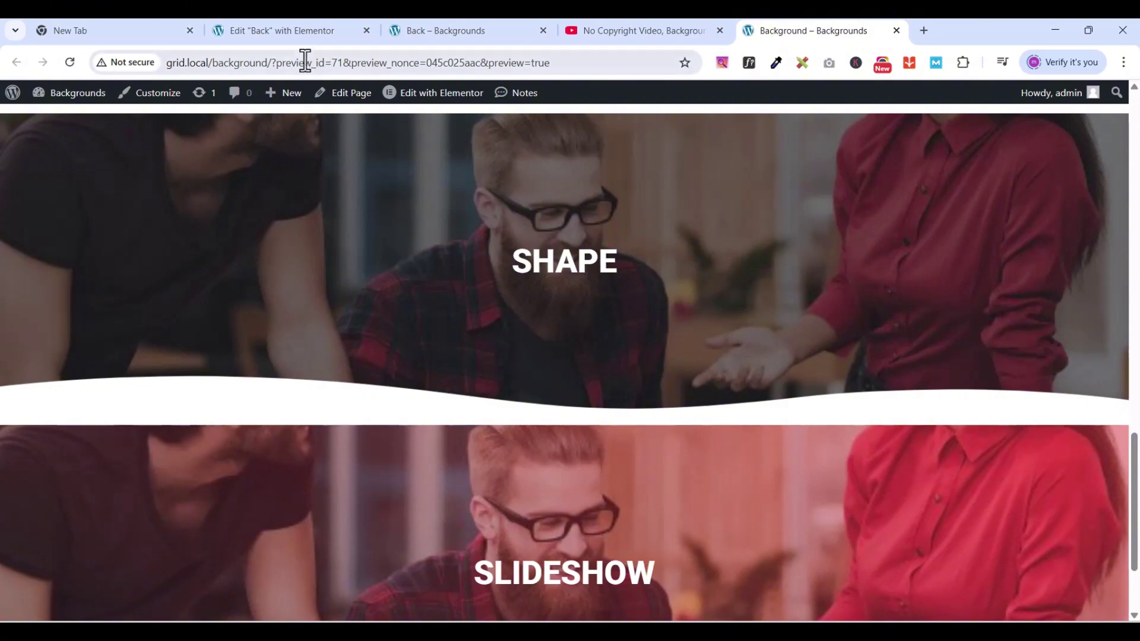
{"action": "left_click", "coordinate": [286, 31]}
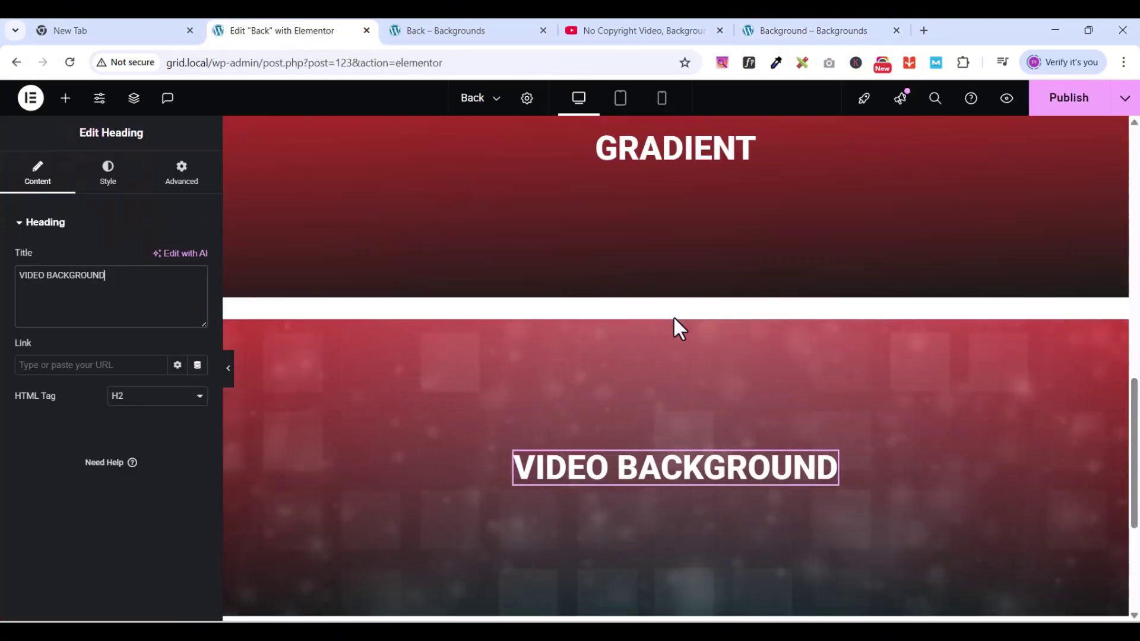
Step: Duplicate the container titled "VIDEO BACKGROUND"
{"action": "left_click", "coordinate": [699, 359]}
{"action": "scroll", "coordinate": [705, 357], "scroll_direction": "down", "scroll_amount": 2}
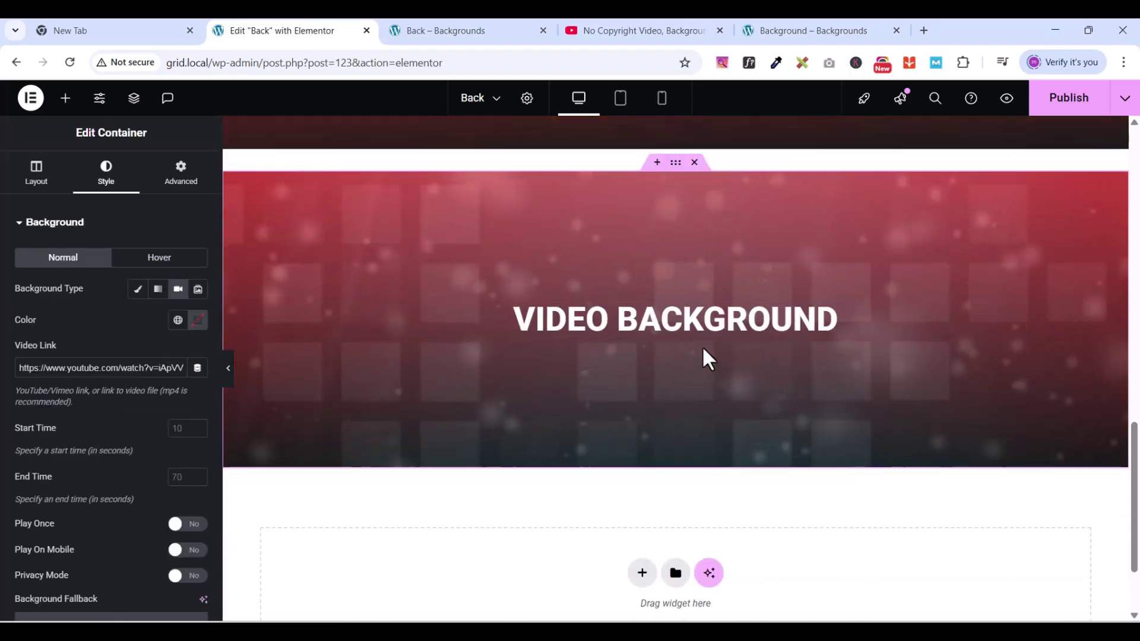
{"action": "right_click", "coordinate": [675, 169]}
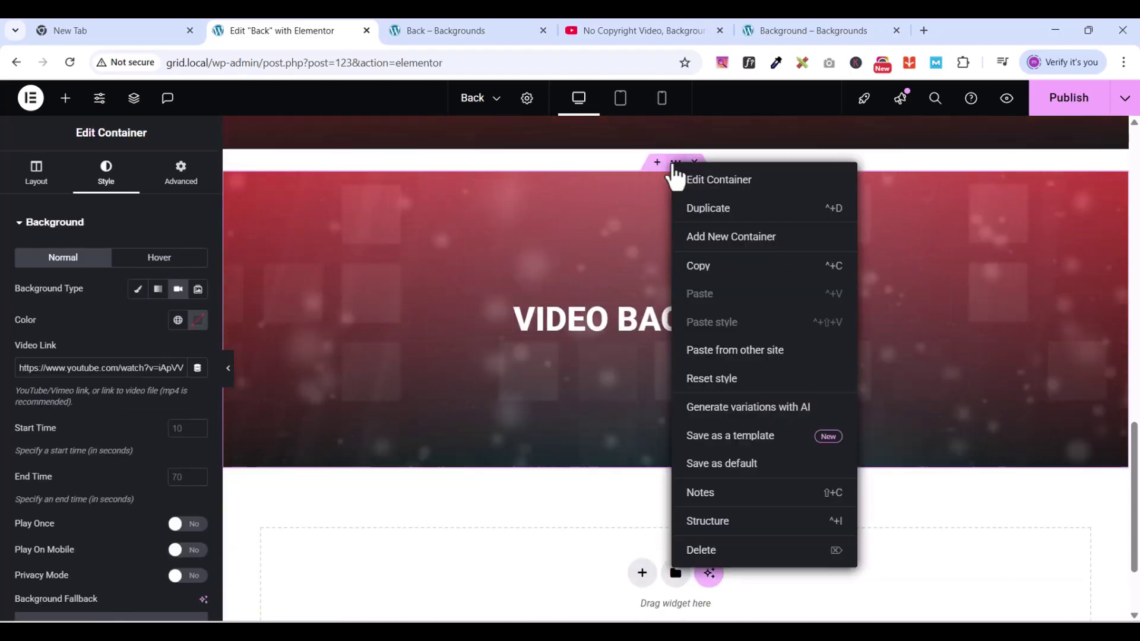
{"action": "left_click", "coordinate": [730, 210]}
{"action": "scroll", "coordinate": [720, 379], "scroll_direction": "down", "scroll_amount": 2}
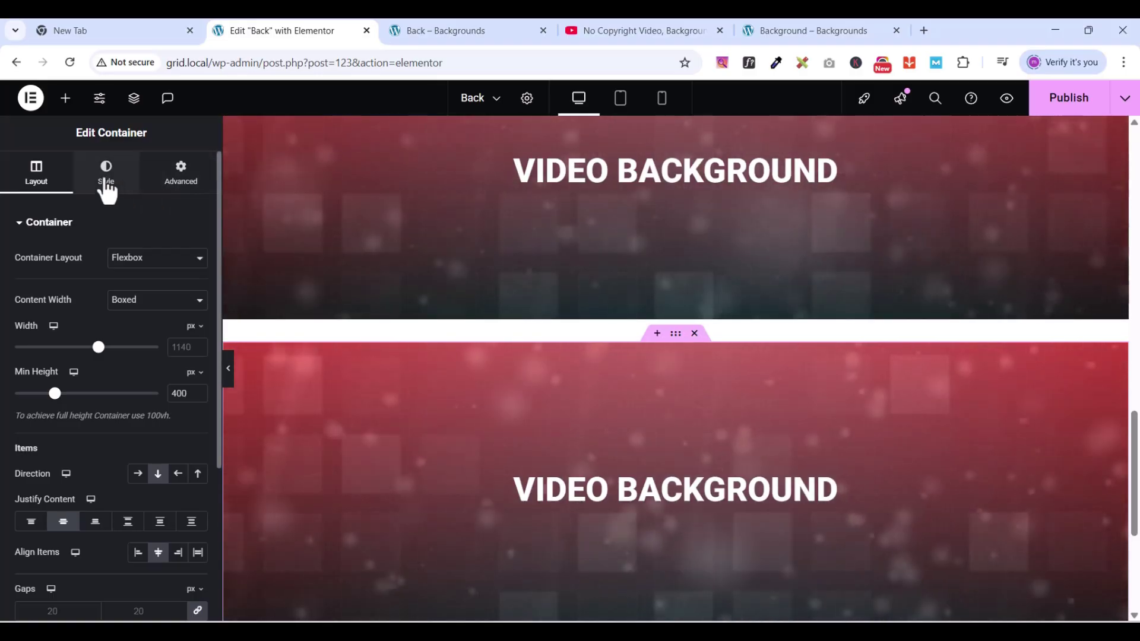
Step: Clear the duplicated container's video link and remove its gradient background overlay
{"action": "left_click", "coordinate": [106, 182]}
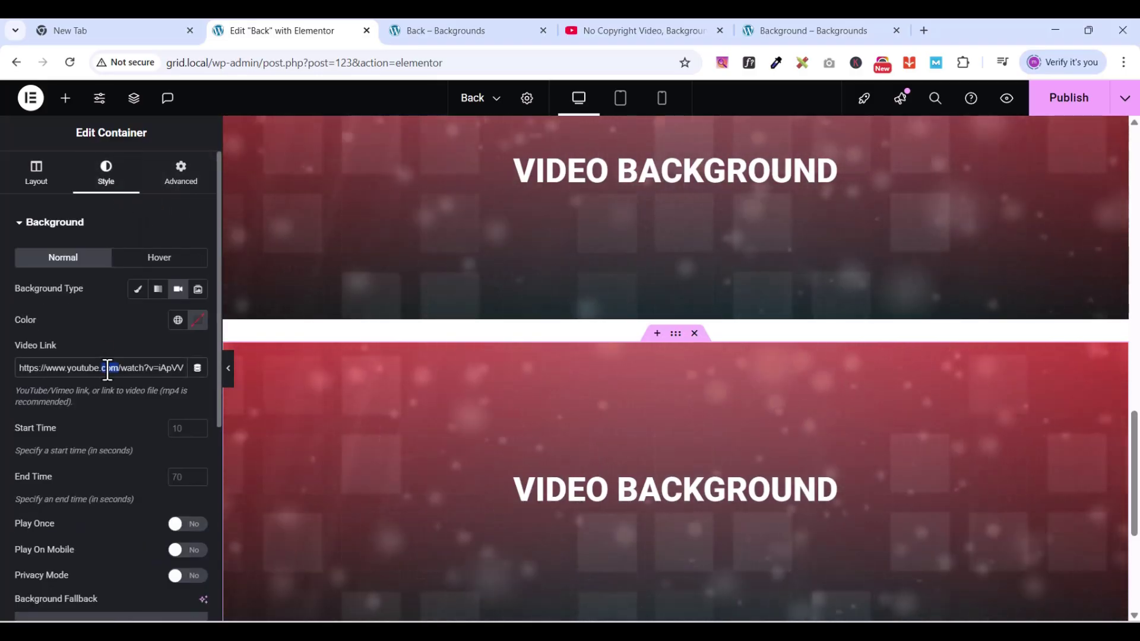
{"action": "triple_click", "coordinate": [108, 369]}
{"action": "key", "text": "BackSpace"}
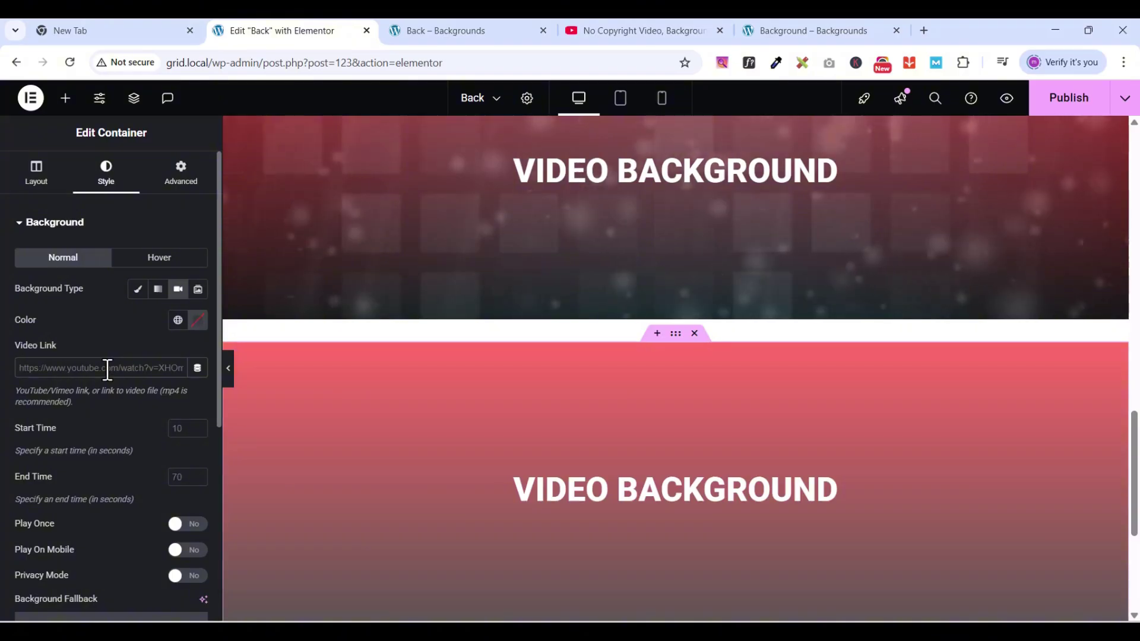
{"action": "left_click", "coordinate": [21, 229]}
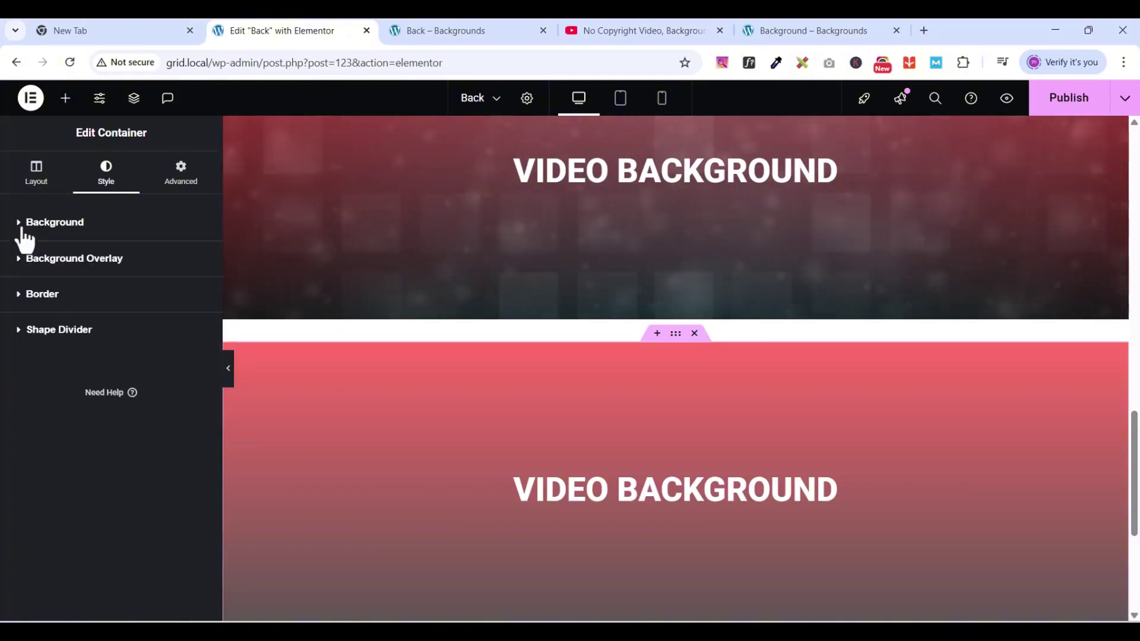
{"action": "left_click", "coordinate": [71, 262]}
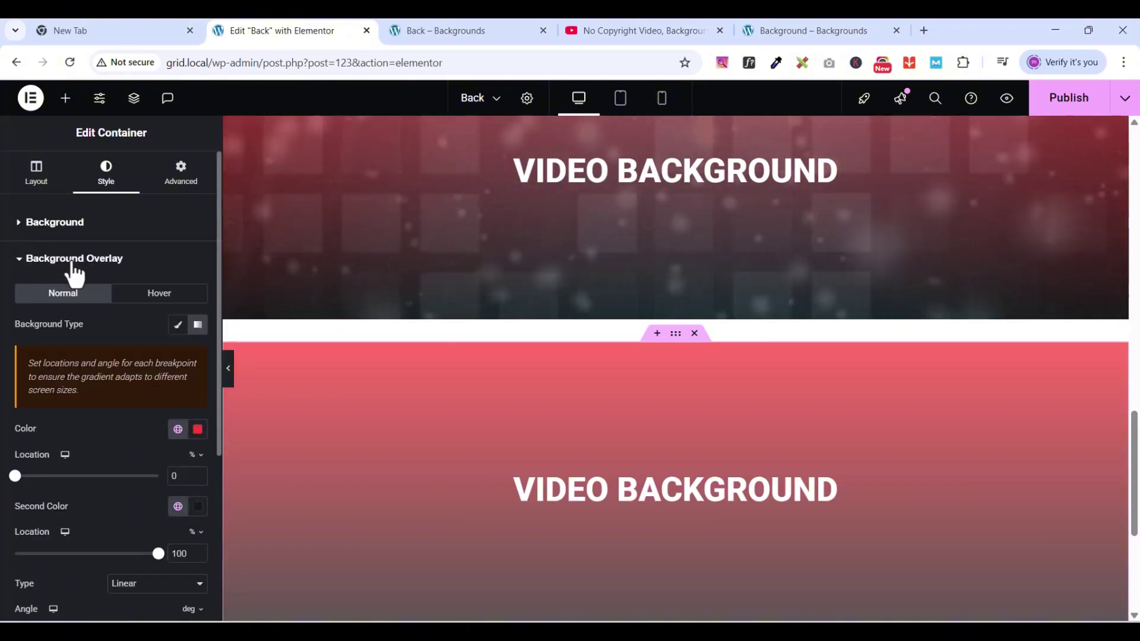
{"action": "left_click", "coordinate": [197, 325]}
{"action": "scroll", "coordinate": [712, 394], "scroll_direction": "down", "scroll_amount": 4}
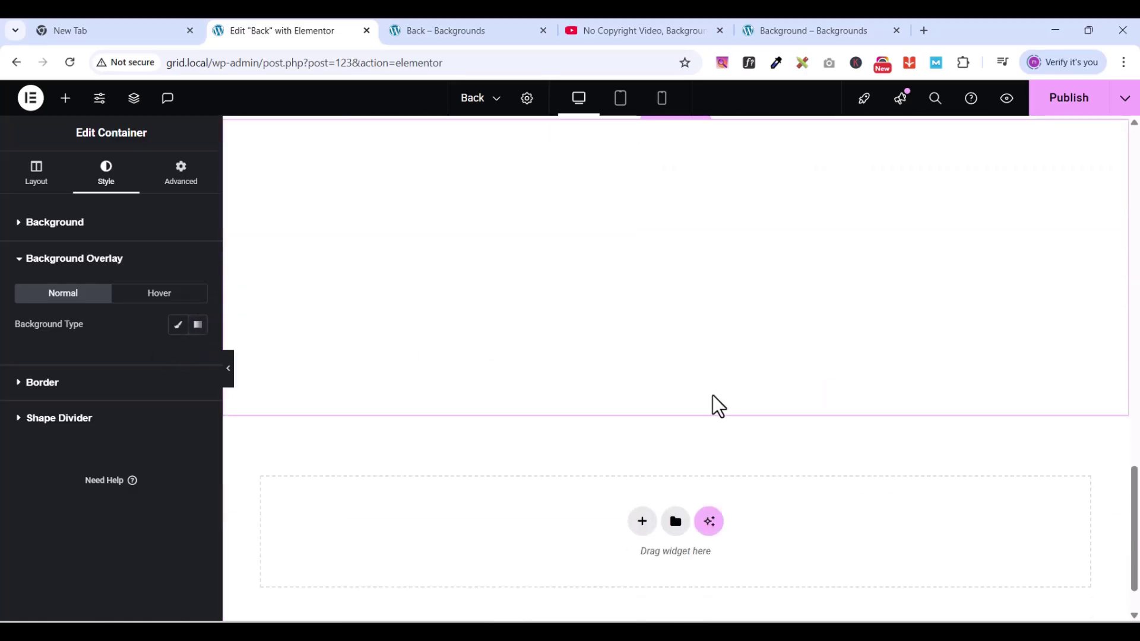
{"action": "scroll", "coordinate": [712, 394], "scroll_direction": "up", "scroll_amount": 4}
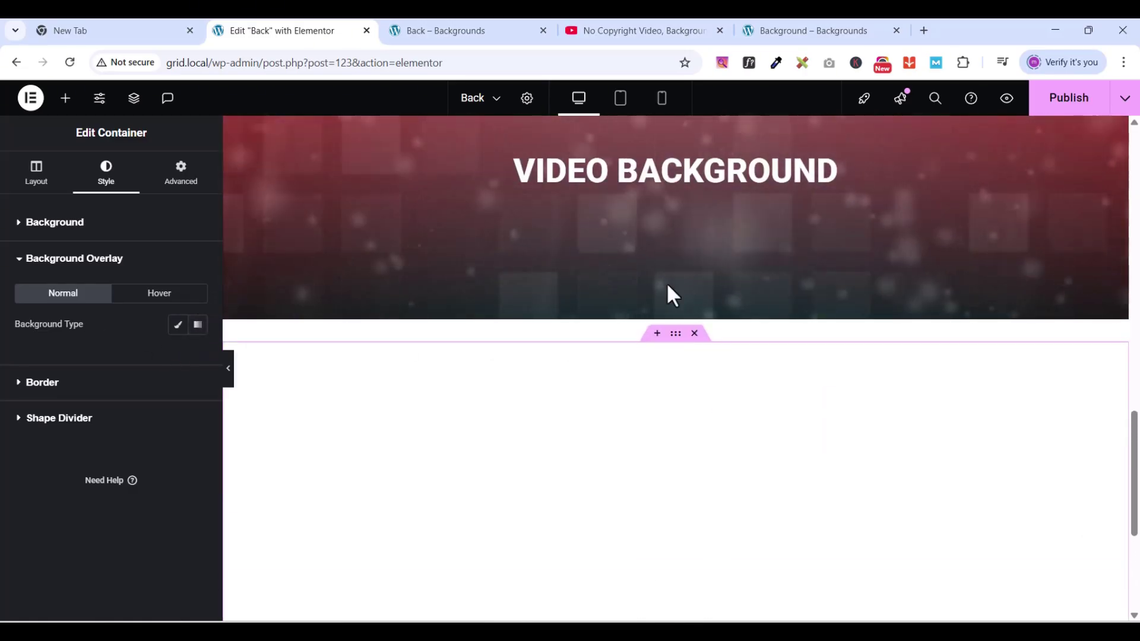
Step: Examine the shape section on the finished Background preview page, and go back to the Elementor editor
{"action": "left_click", "coordinate": [790, 36]}
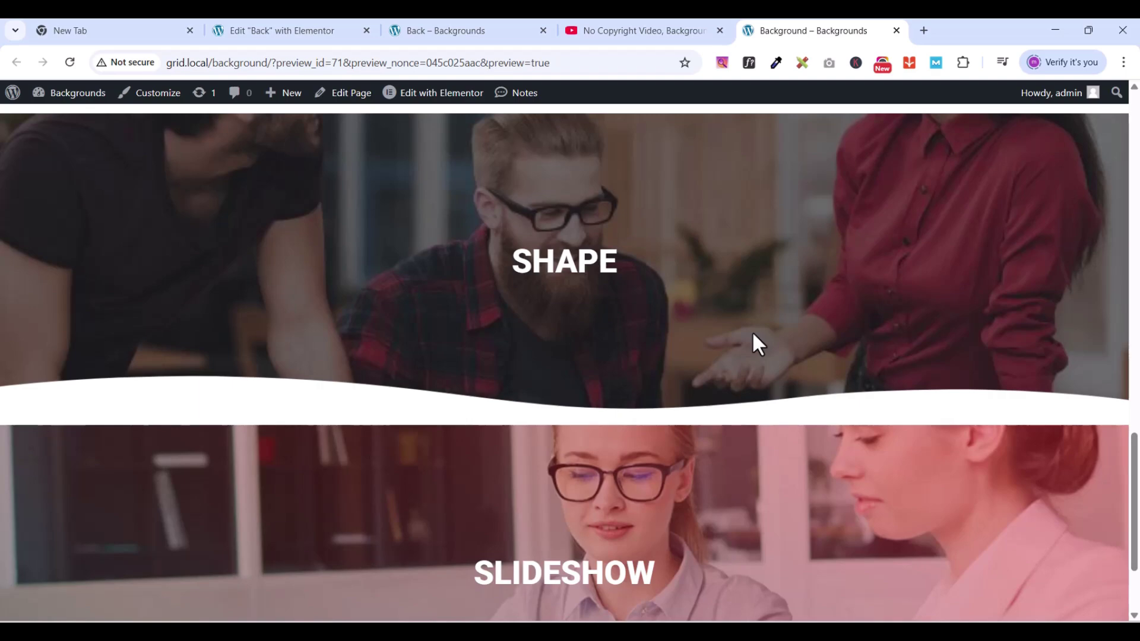
{"action": "scroll", "coordinate": [606, 343], "scroll_direction": "up", "scroll_amount": 5}
{"action": "scroll", "coordinate": [599, 362], "scroll_direction": "down", "scroll_amount": 4}
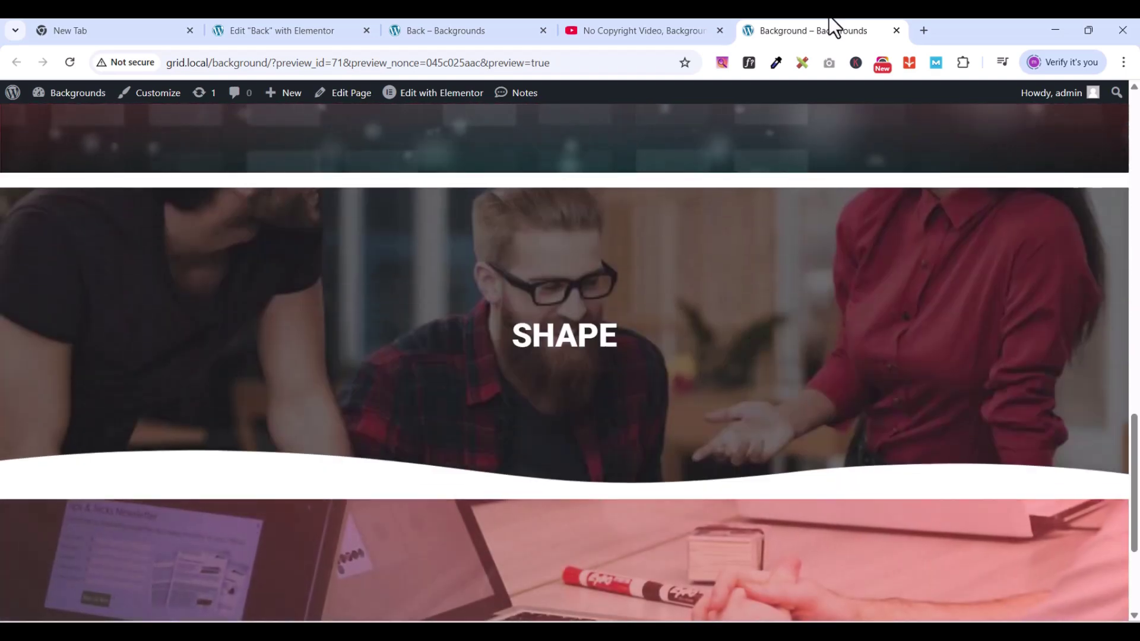
{"action": "scroll", "coordinate": [652, 309], "scroll_direction": "up", "scroll_amount": 1}
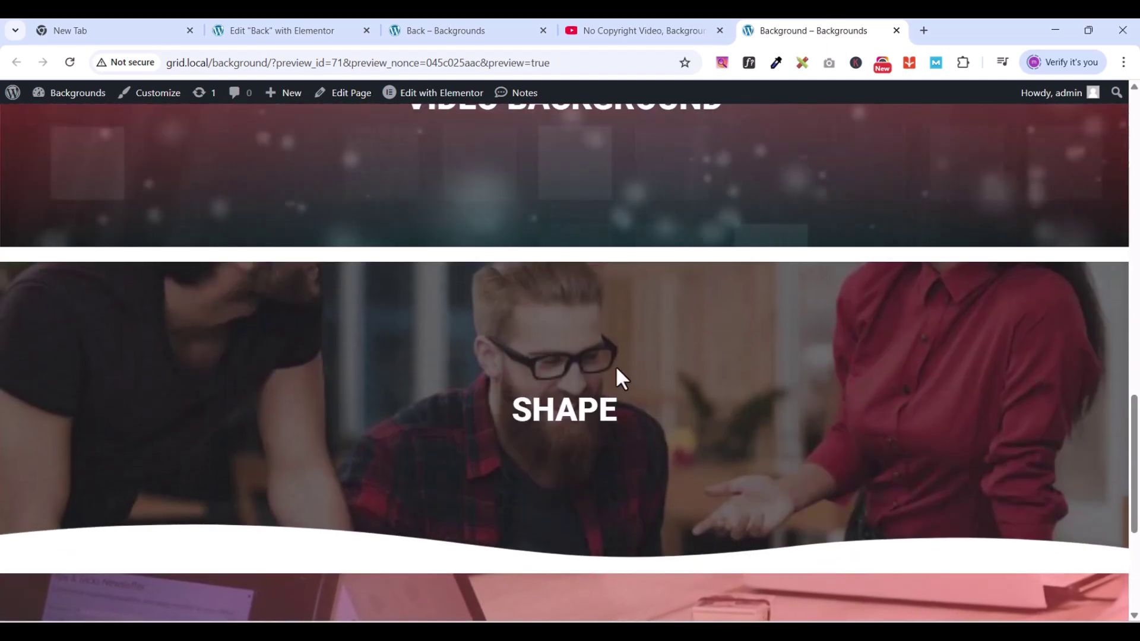
{"action": "left_click", "coordinate": [298, 32]}
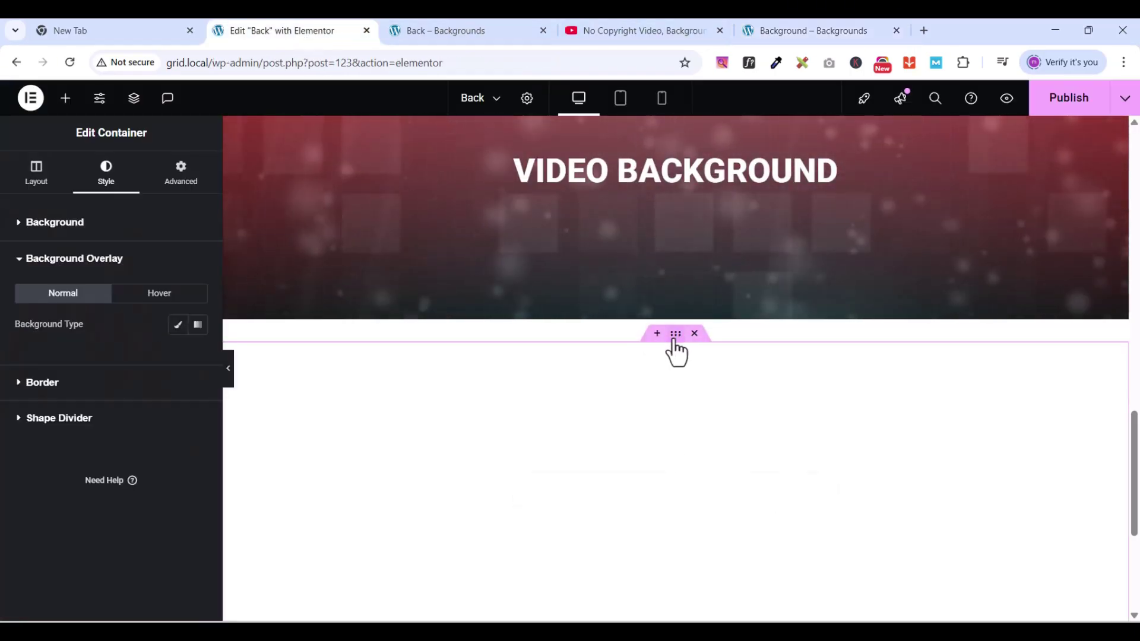
Step: Change the duplicated container's background to Classic and use the library photo of three colleagues around a laptop as its image
{"action": "left_click", "coordinate": [23, 224]}
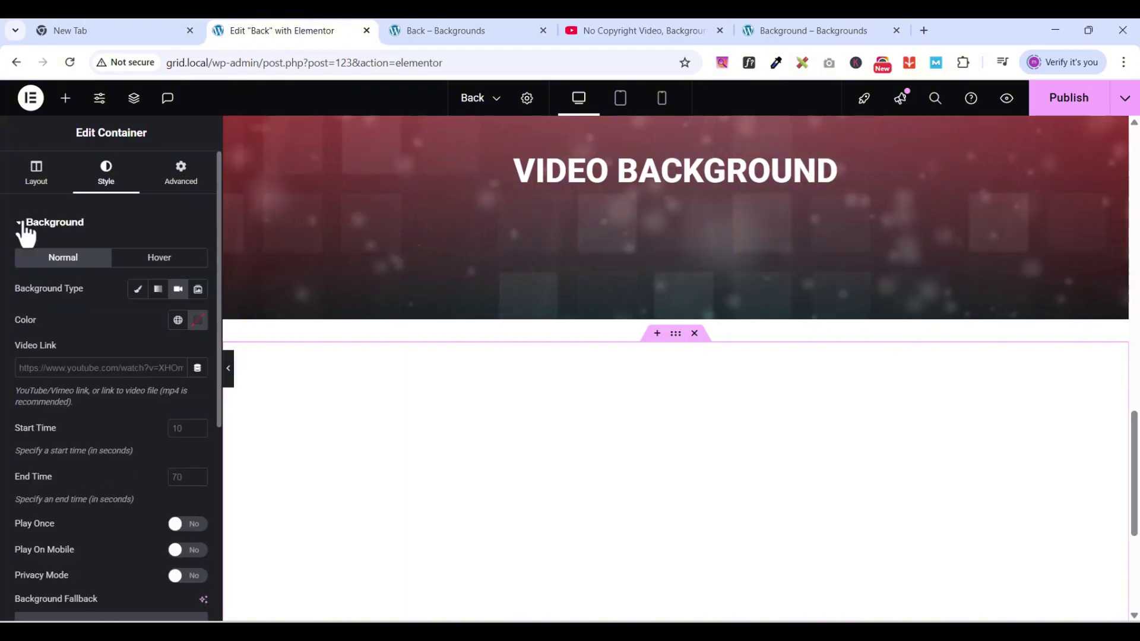
{"action": "left_click", "coordinate": [137, 290]}
{"action": "left_click", "coordinate": [109, 436]}
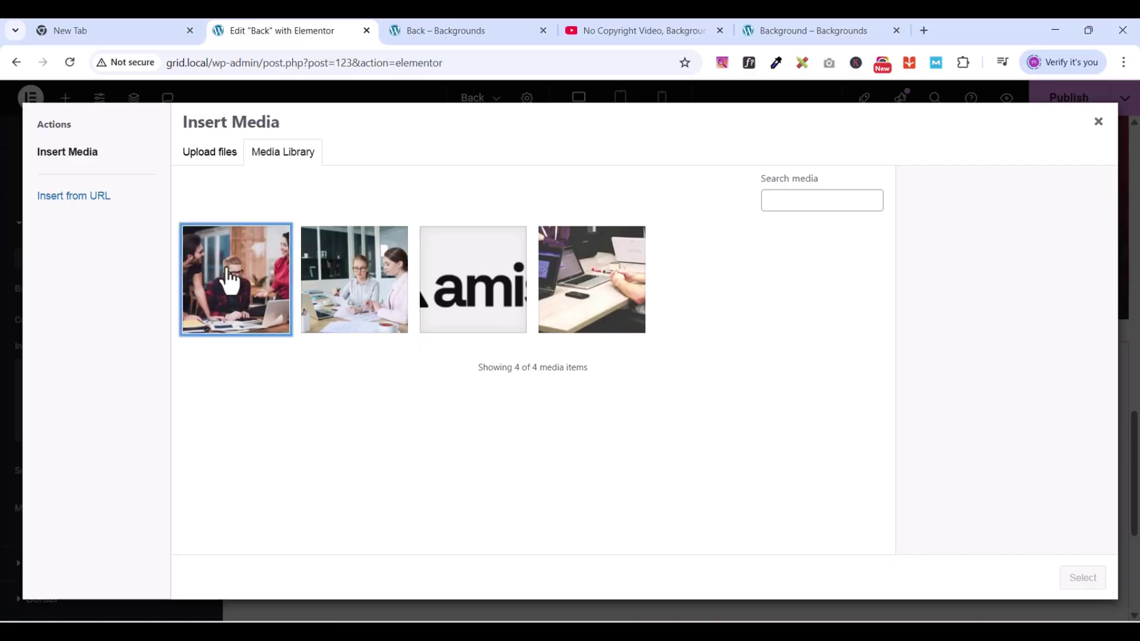
{"action": "left_click", "coordinate": [228, 279]}
{"action": "left_click", "coordinate": [1082, 579]}
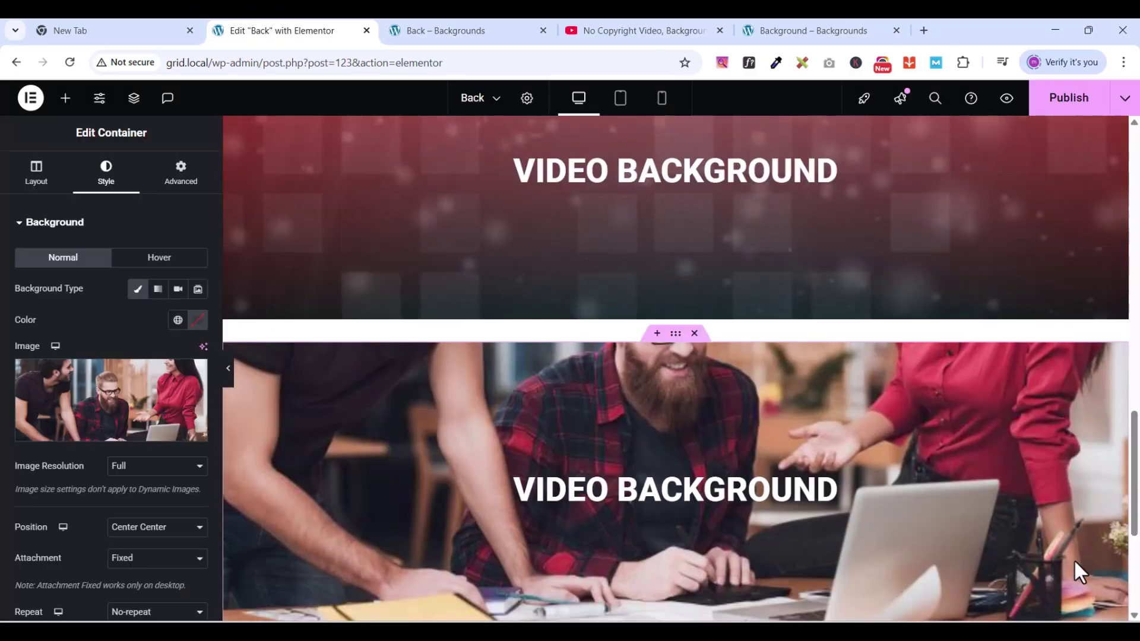
Step: Set the background image's attachment to Scroll, leaving its repeat option at No-repeat
{"action": "scroll", "coordinate": [711, 450], "scroll_direction": "down", "scroll_amount": 3}
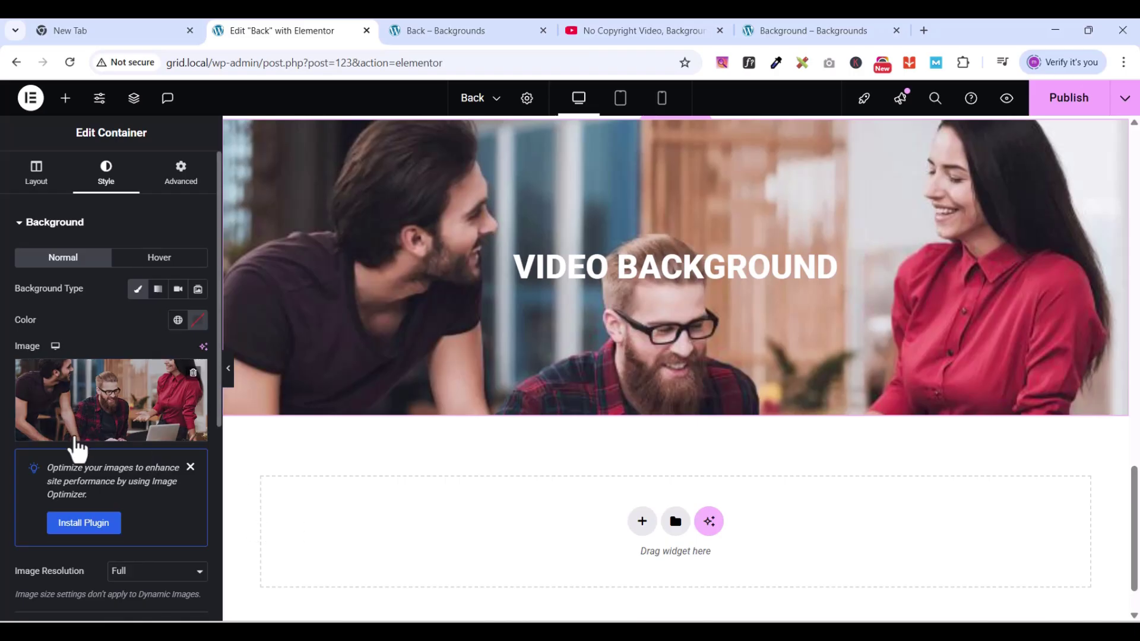
{"action": "scroll", "coordinate": [81, 451], "scroll_direction": "down", "scroll_amount": 3}
{"action": "scroll", "coordinate": [98, 516], "scroll_direction": "down", "scroll_amount": 2}
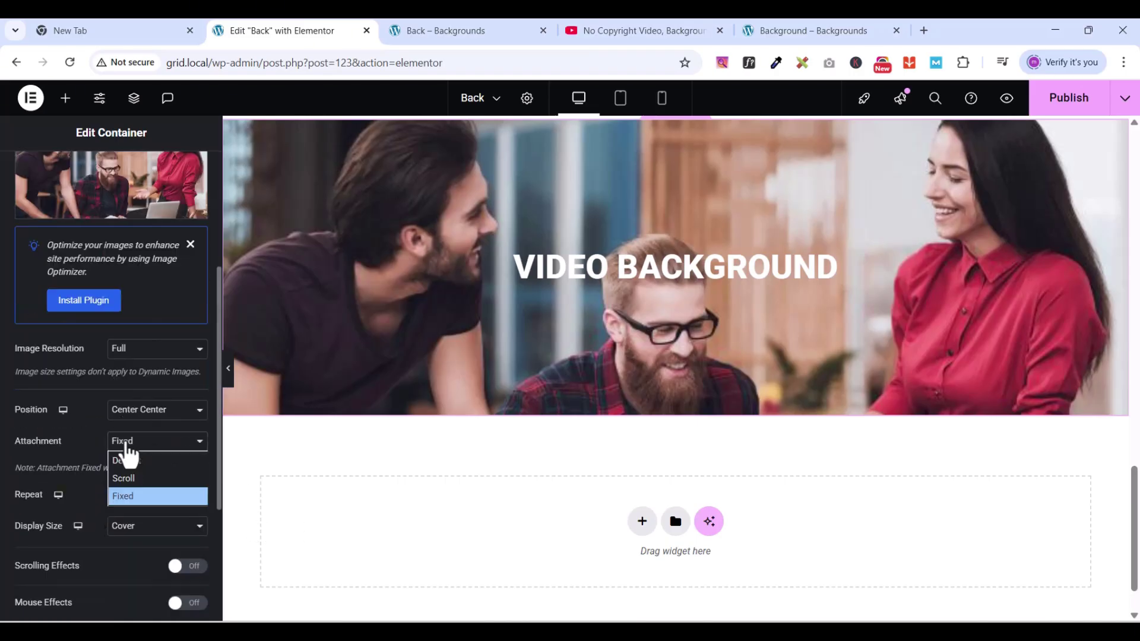
{"action": "left_click", "coordinate": [137, 482]}
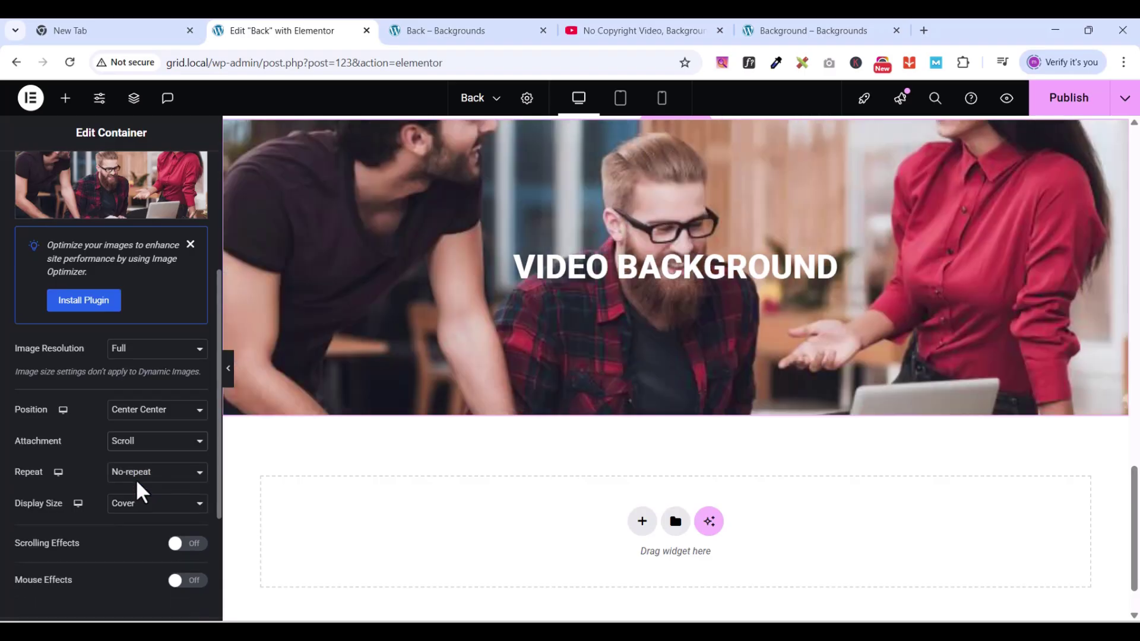
{"action": "scroll", "coordinate": [649, 370], "scroll_direction": "up", "scroll_amount": 4}
{"action": "scroll", "coordinate": [616, 397], "scroll_direction": "down", "scroll_amount": 2}
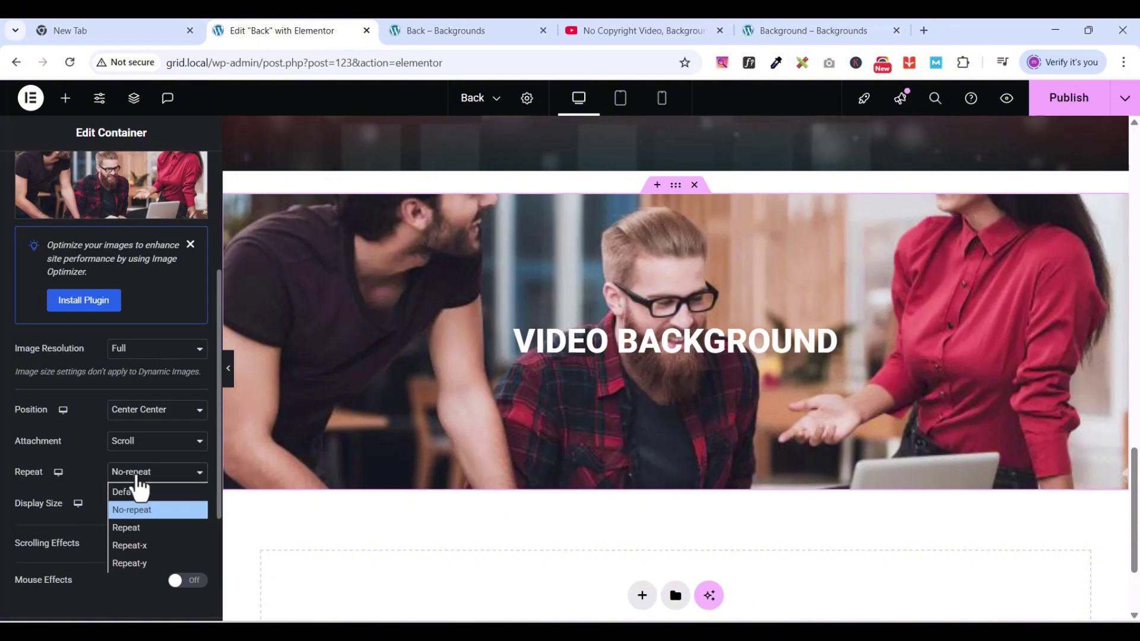
{"action": "left_click", "coordinate": [137, 479]}
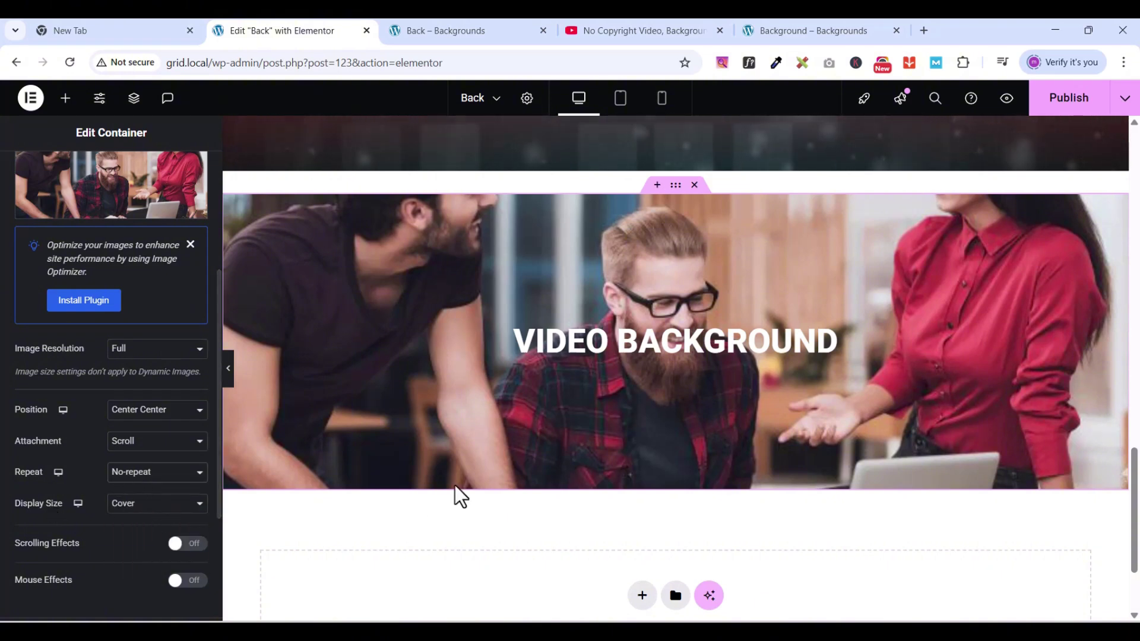
{"action": "scroll", "coordinate": [553, 414], "scroll_direction": "up", "scroll_amount": 1}
{"action": "scroll", "coordinate": [553, 414], "scroll_direction": "down", "scroll_amount": 2}
{"action": "scroll", "coordinate": [553, 414], "scroll_direction": "up", "scroll_amount": 2}
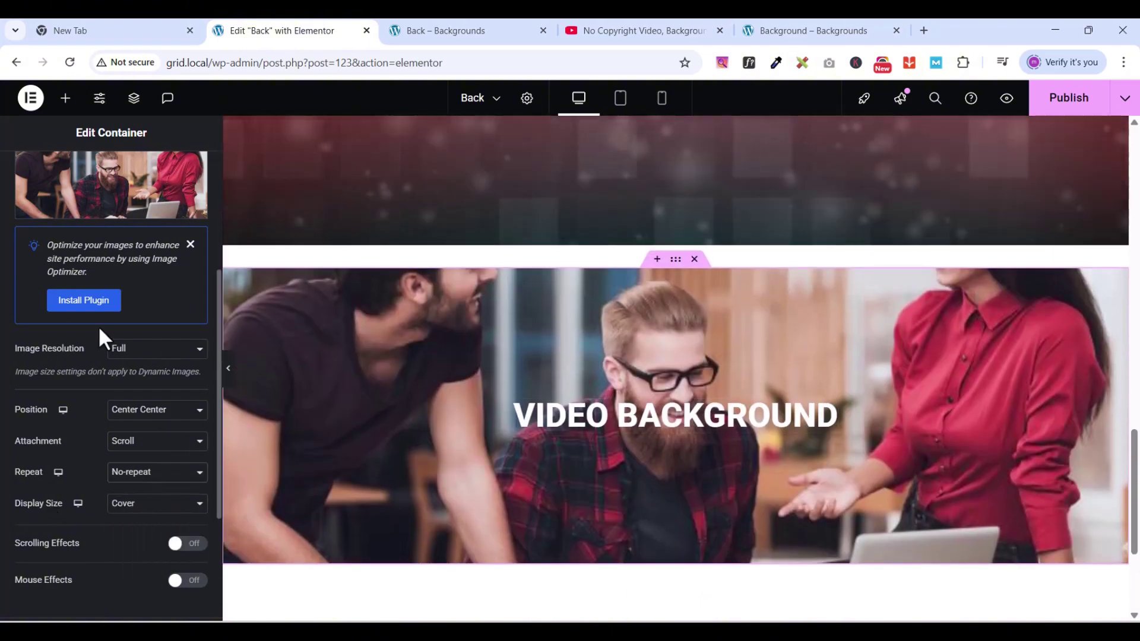
Step: Add a Classic background overlay in black (#000000) with an opacity of 0.58 to the container
{"action": "scroll", "coordinate": [80, 451], "scroll_direction": "down", "scroll_amount": 3}
{"action": "scroll", "coordinate": [84, 437], "scroll_direction": "up", "scroll_amount": 5}
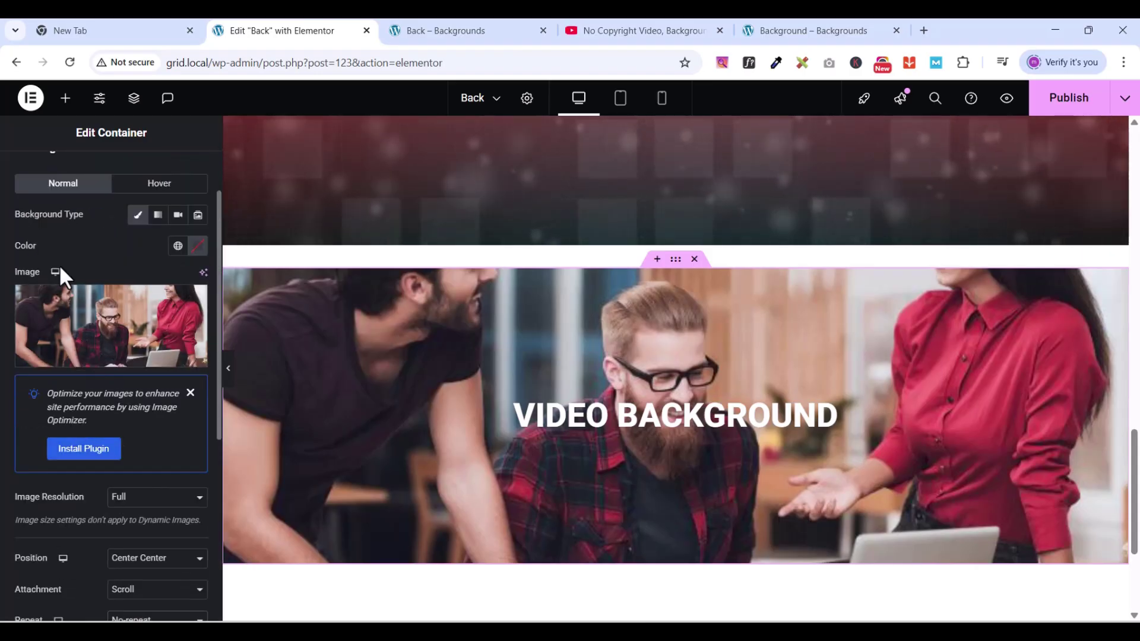
{"action": "scroll", "coordinate": [41, 376], "scroll_direction": "up", "scroll_amount": 2}
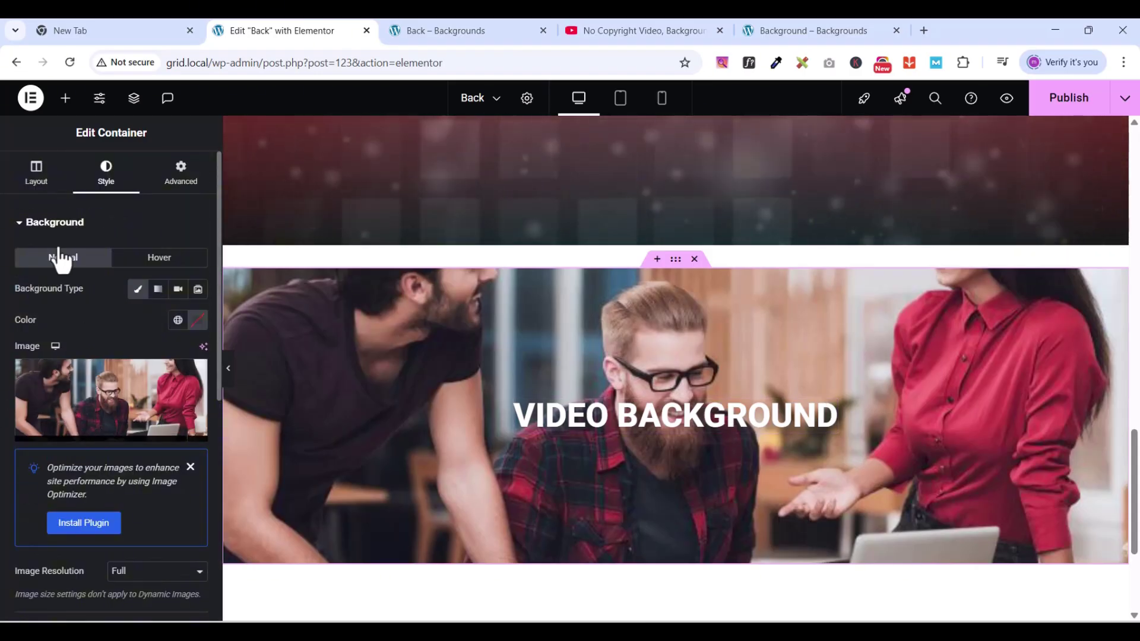
{"action": "left_click", "coordinate": [29, 226]}
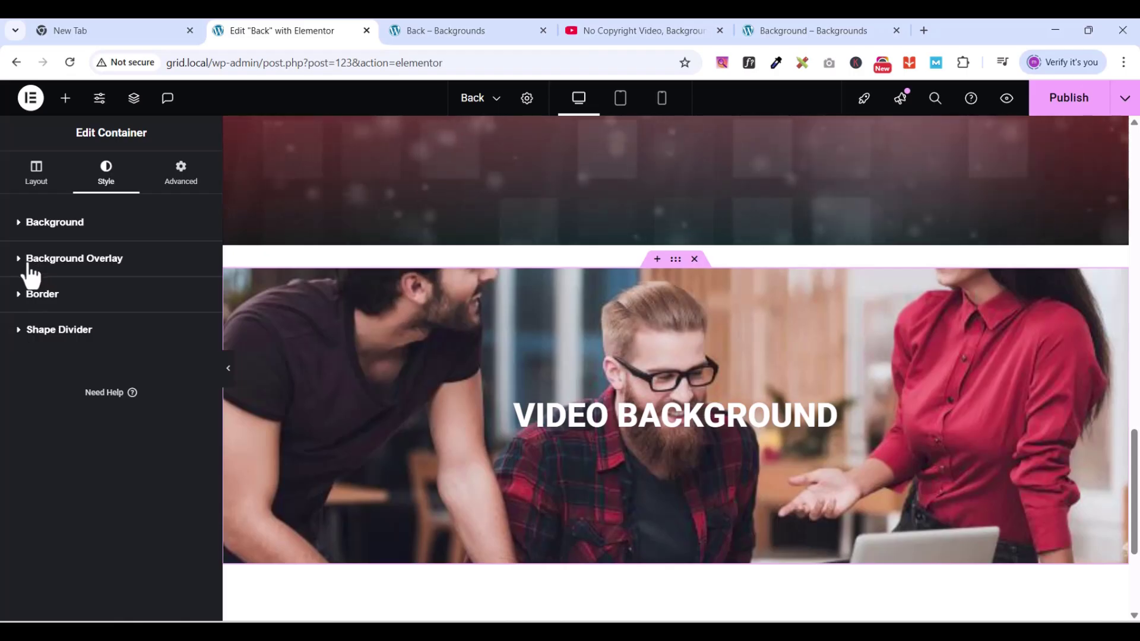
{"action": "left_click", "coordinate": [28, 261]}
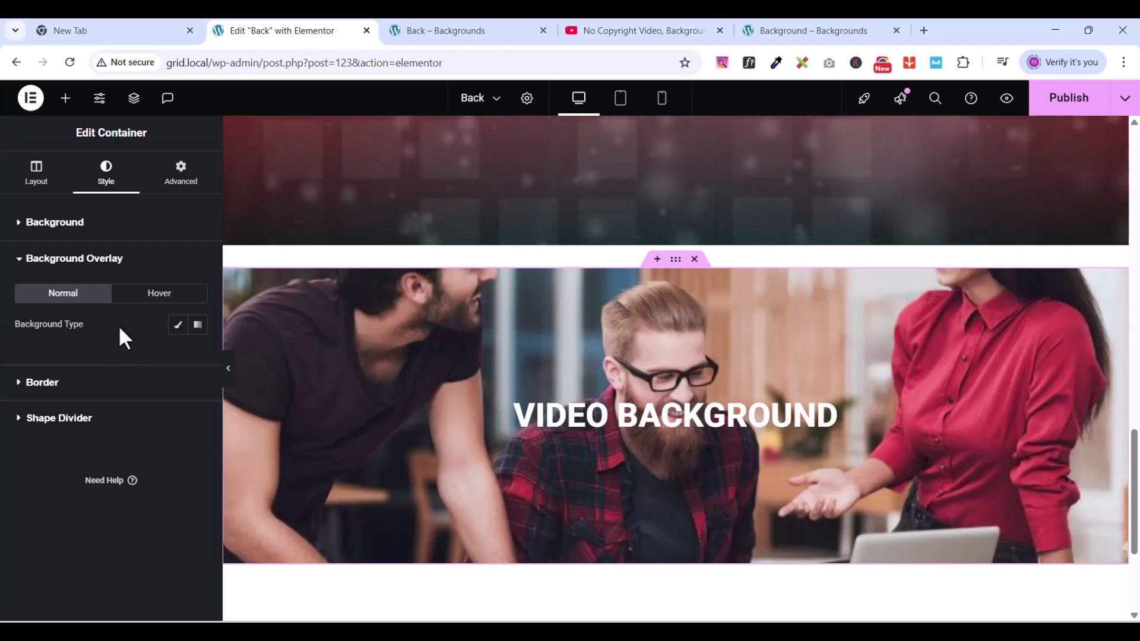
{"action": "left_click", "coordinate": [177, 325]}
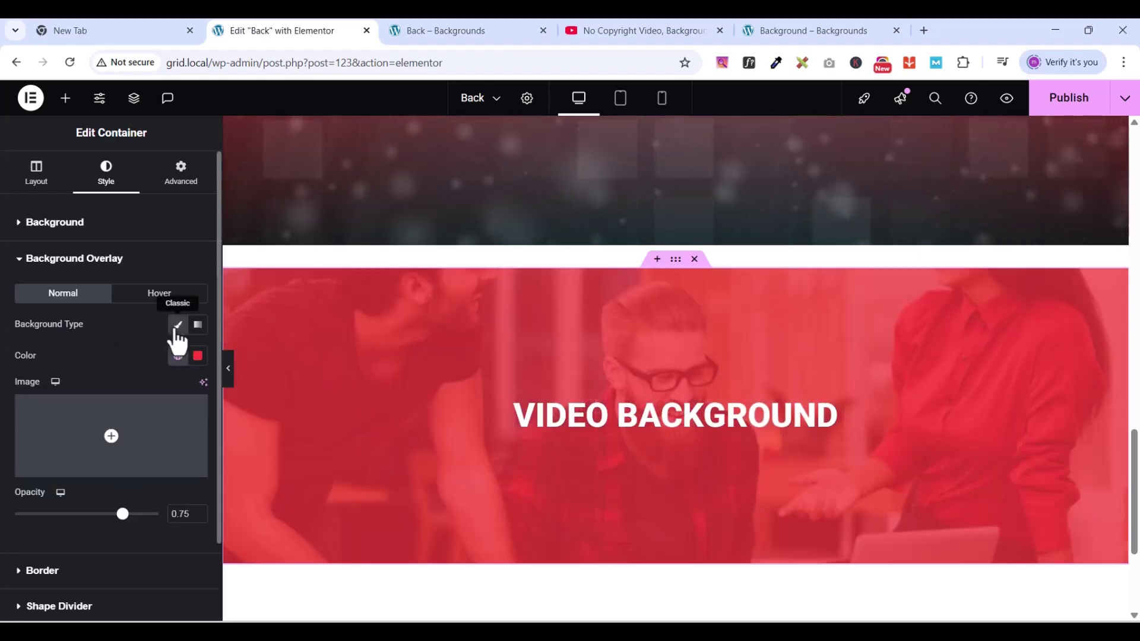
{"action": "left_click", "coordinate": [178, 356]}
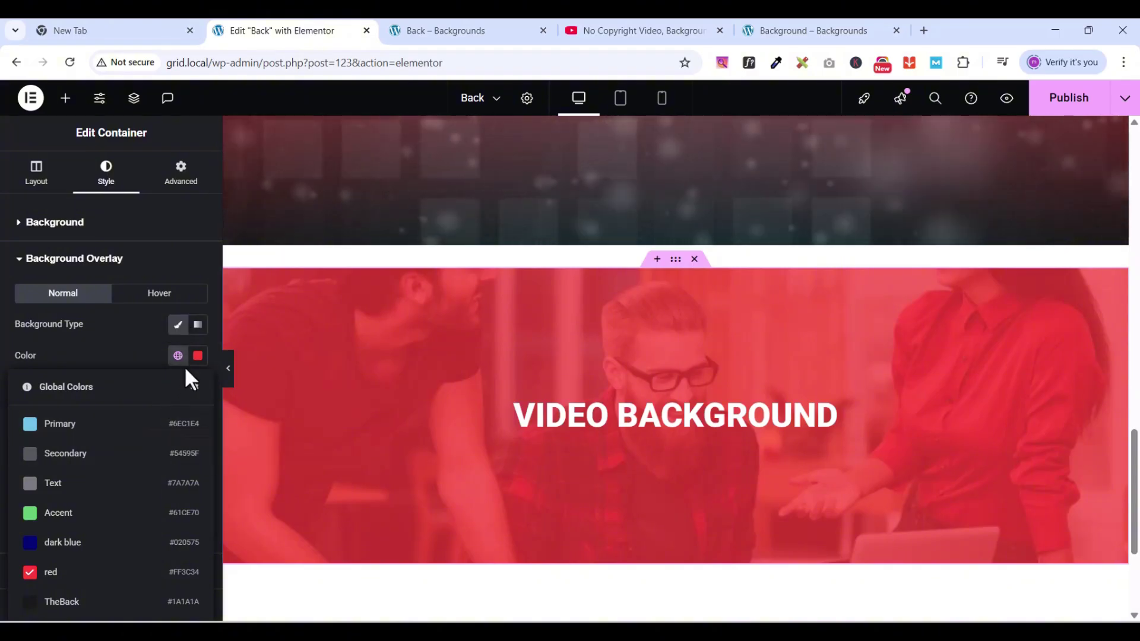
{"action": "left_click", "coordinate": [198, 356]}
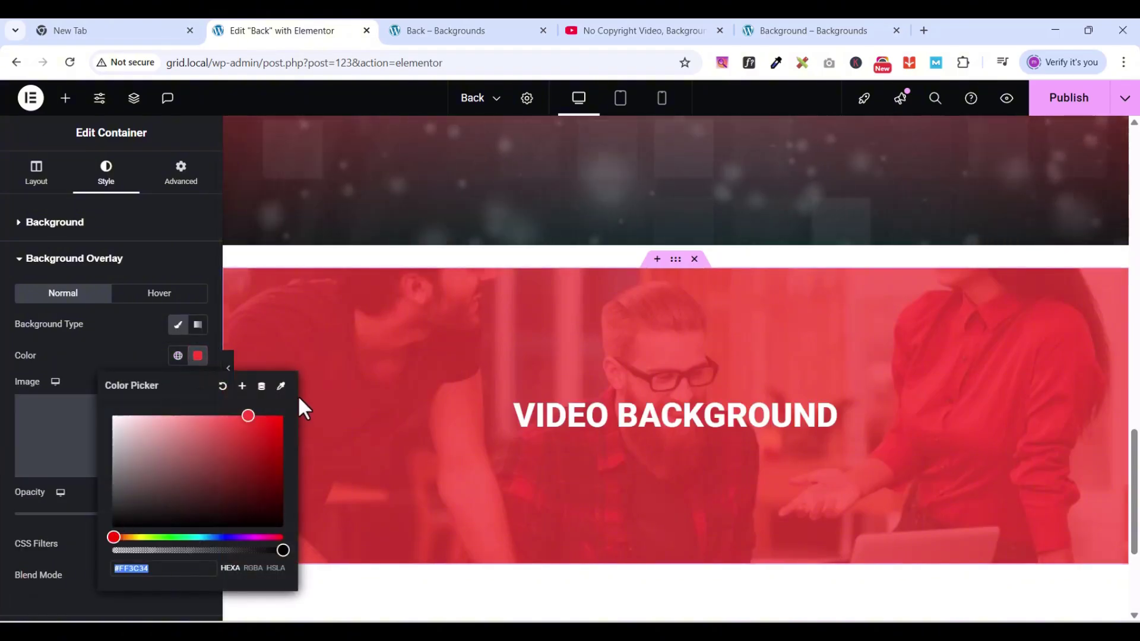
{"action": "left_click_drag", "start_coordinate": [236, 482], "coordinate": [214, 534]}
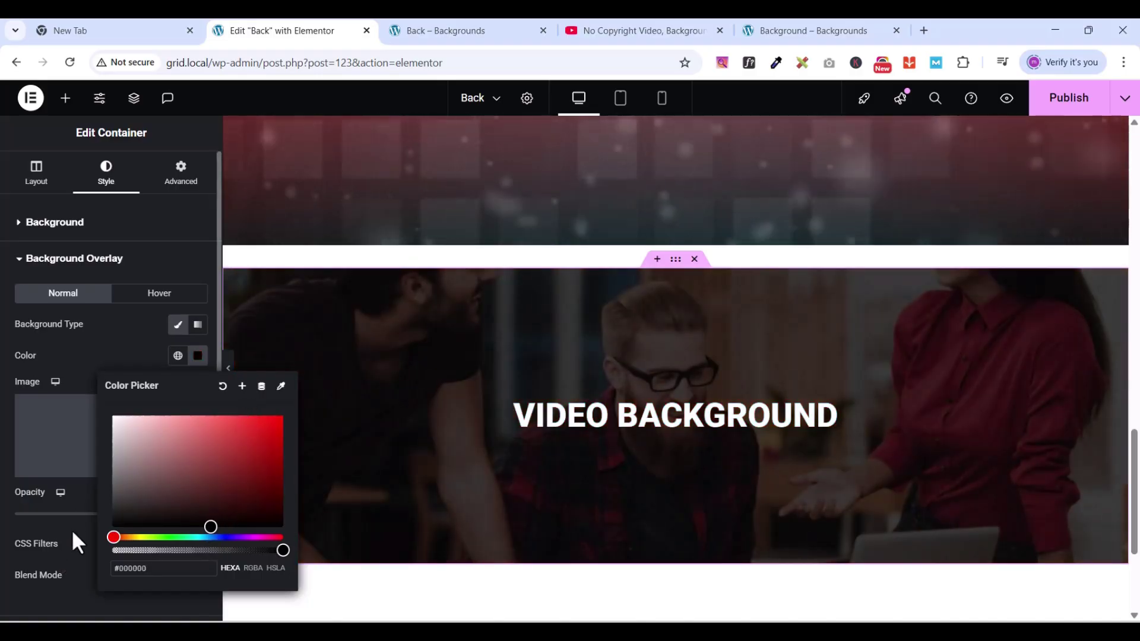
{"action": "left_click", "coordinate": [92, 341]}
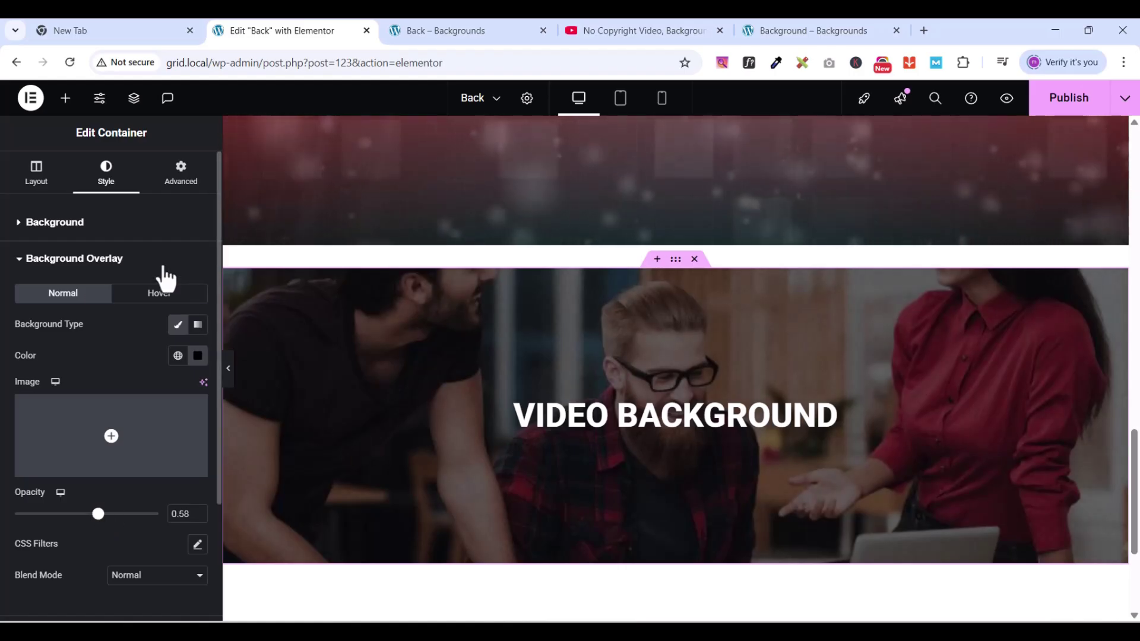
{"action": "left_click", "coordinate": [25, 270]}
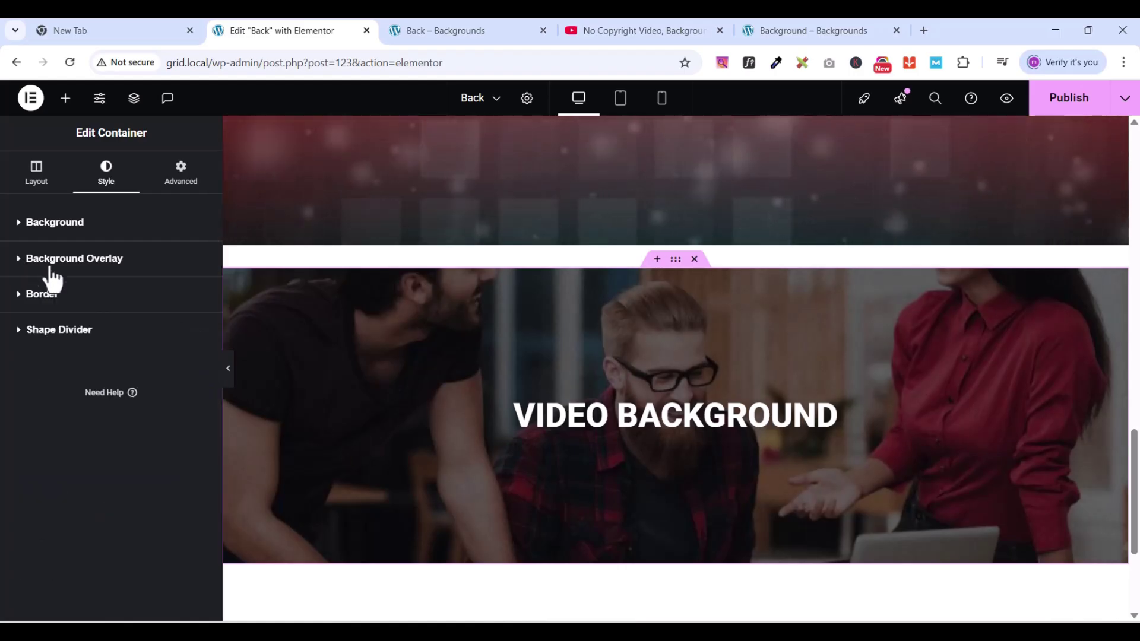
Step: Add a smooth wave shape divider to the container's bottom edge
{"action": "left_click", "coordinate": [23, 330]}
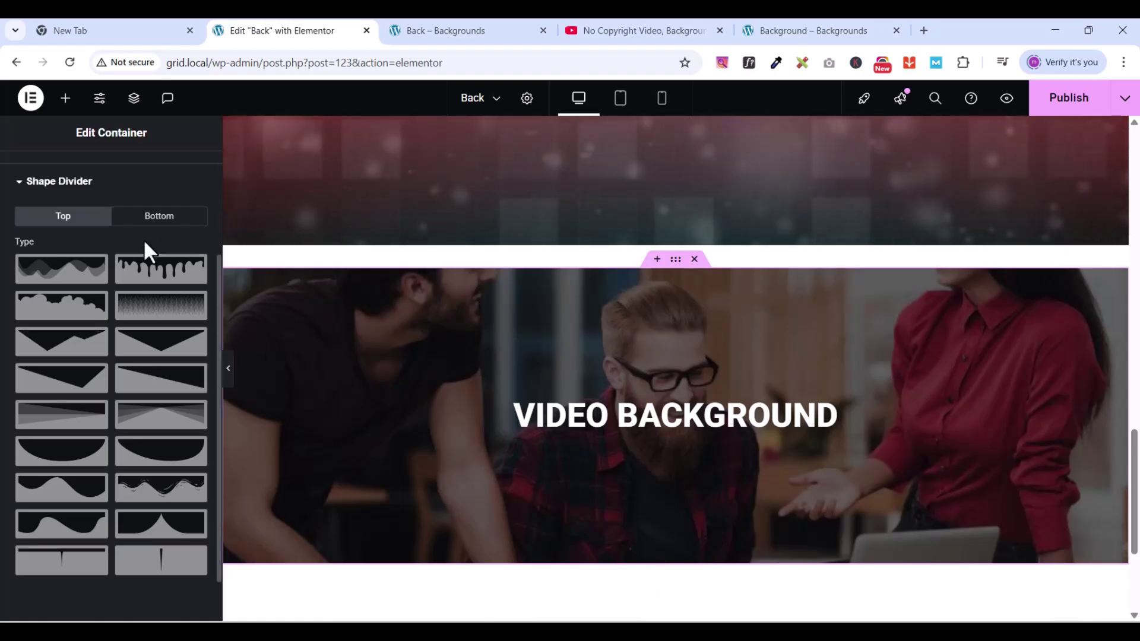
{"action": "left_click", "coordinate": [148, 218]}
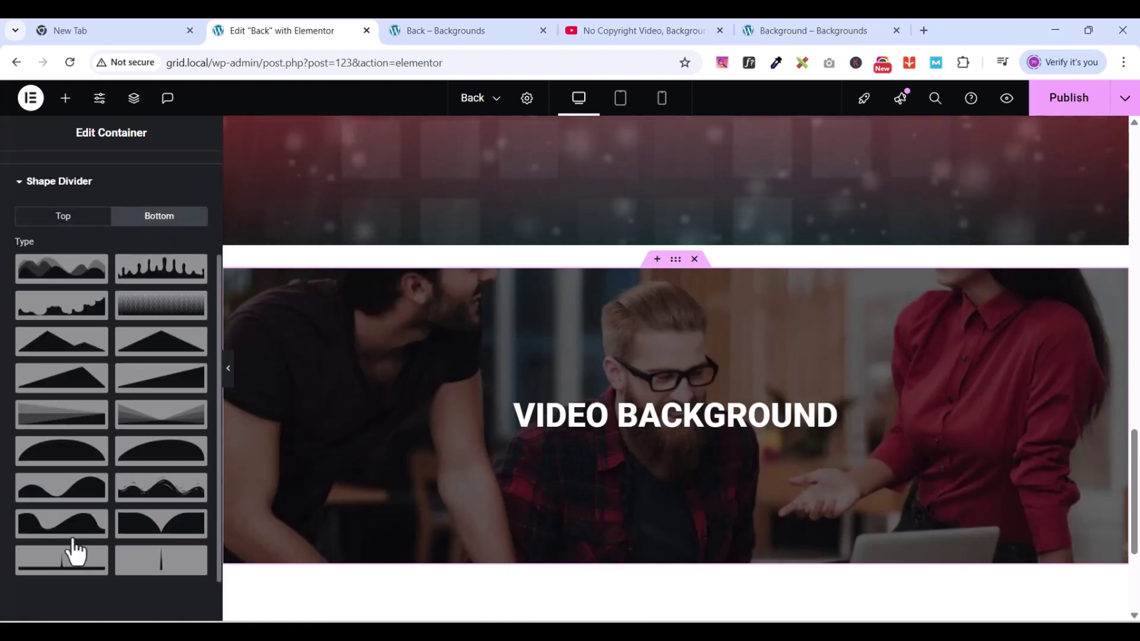
{"action": "left_click", "coordinate": [67, 503]}
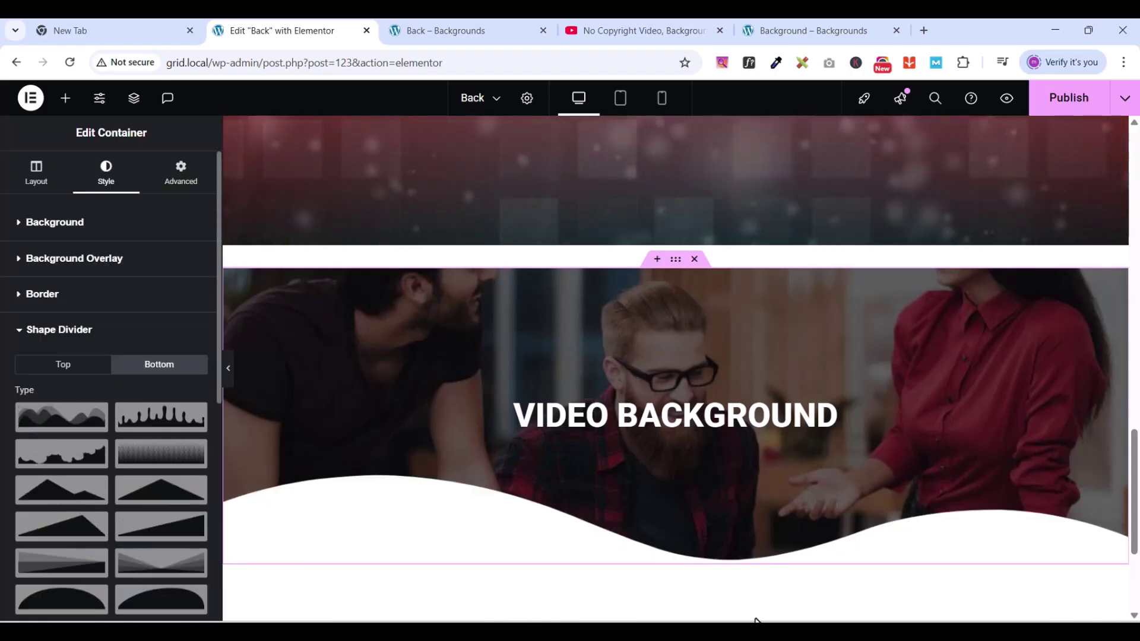
Step: Set the bottom shape divider's width to 100% and its height to 49 px
{"action": "scroll", "coordinate": [149, 451], "scroll_direction": "down", "scroll_amount": 1}
{"action": "scroll", "coordinate": [148, 452], "scroll_direction": "down", "scroll_amount": 5}
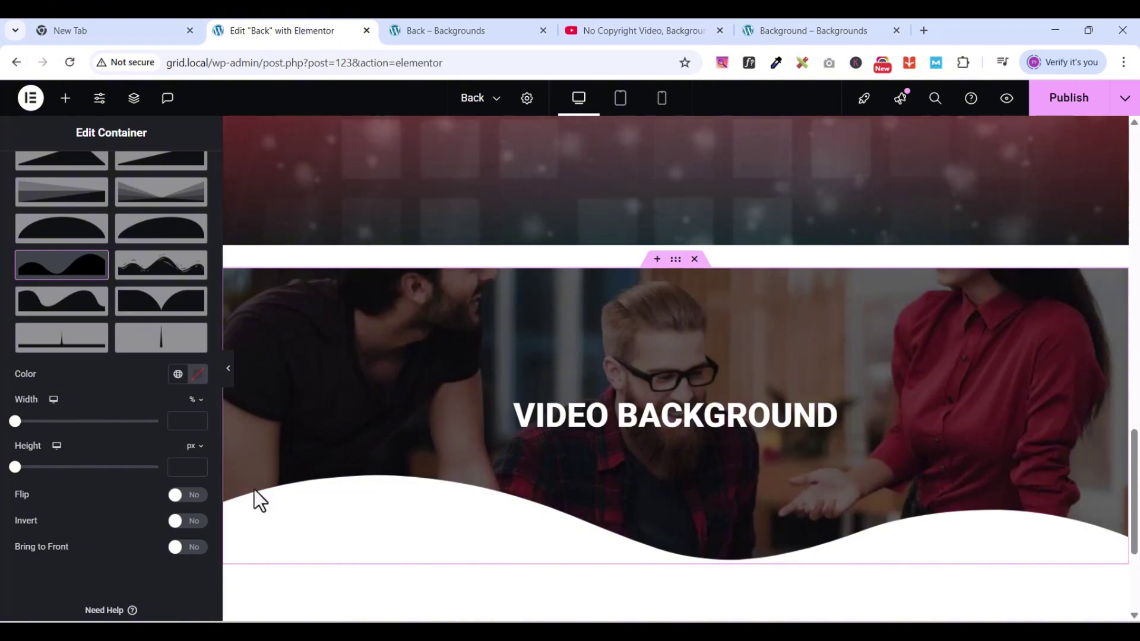
{"action": "left_click", "coordinate": [15, 422]}
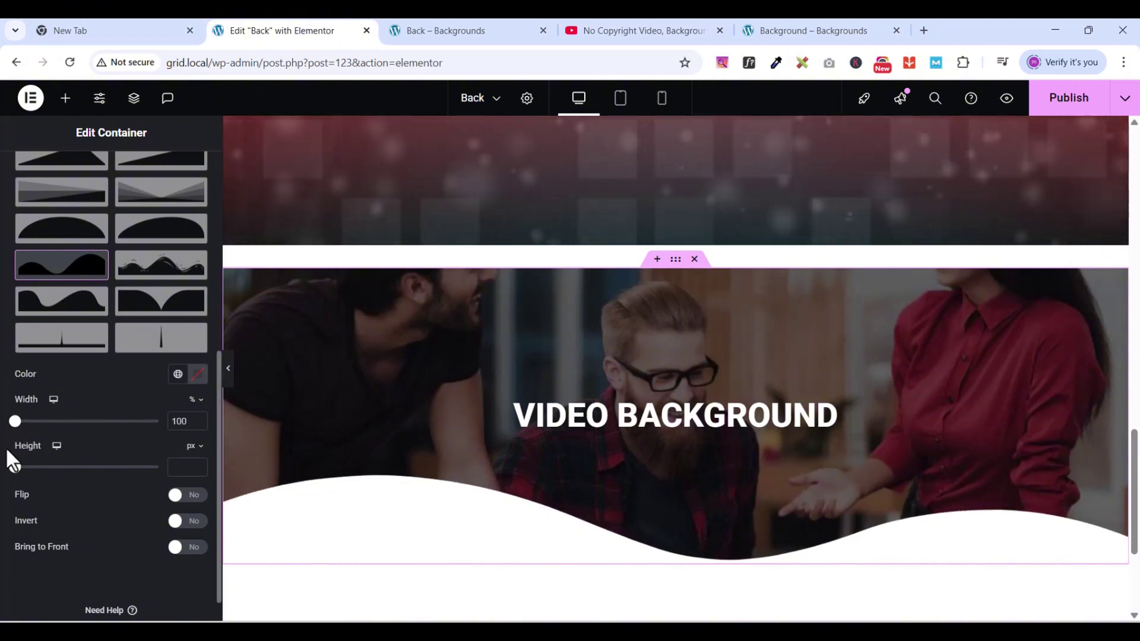
{"action": "left_click_drag", "start_coordinate": [15, 467], "coordinate": [29, 467]}
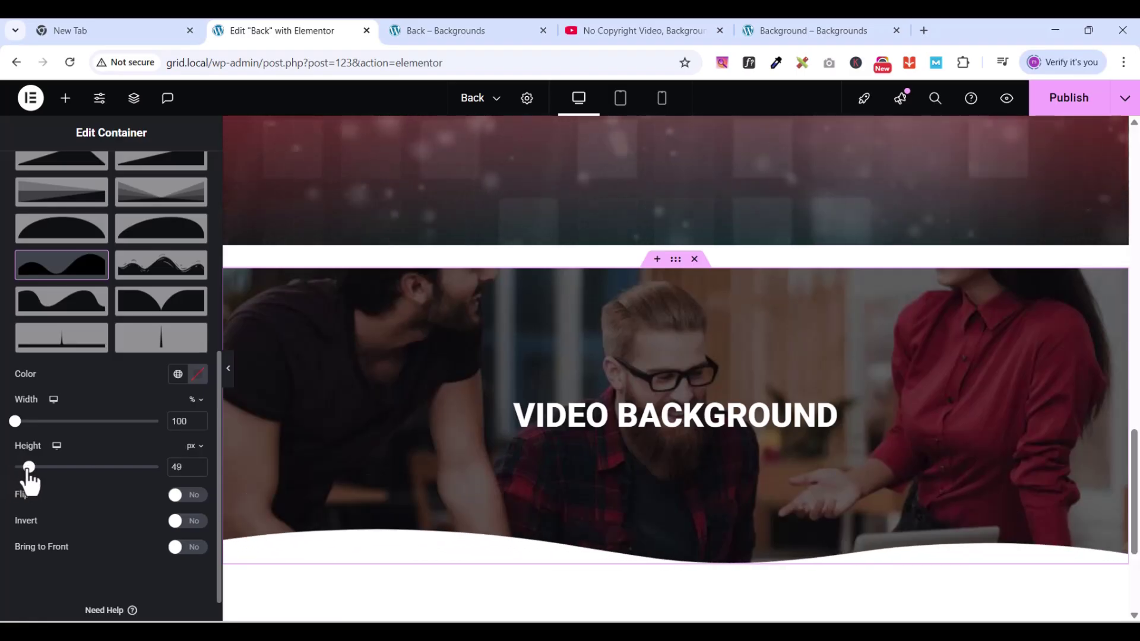
Step: Try the divider's Flip and Invert options, switch both back off, and set its height to 31 px
{"action": "left_click", "coordinate": [189, 496]}
{"action": "left_click", "coordinate": [176, 497]}
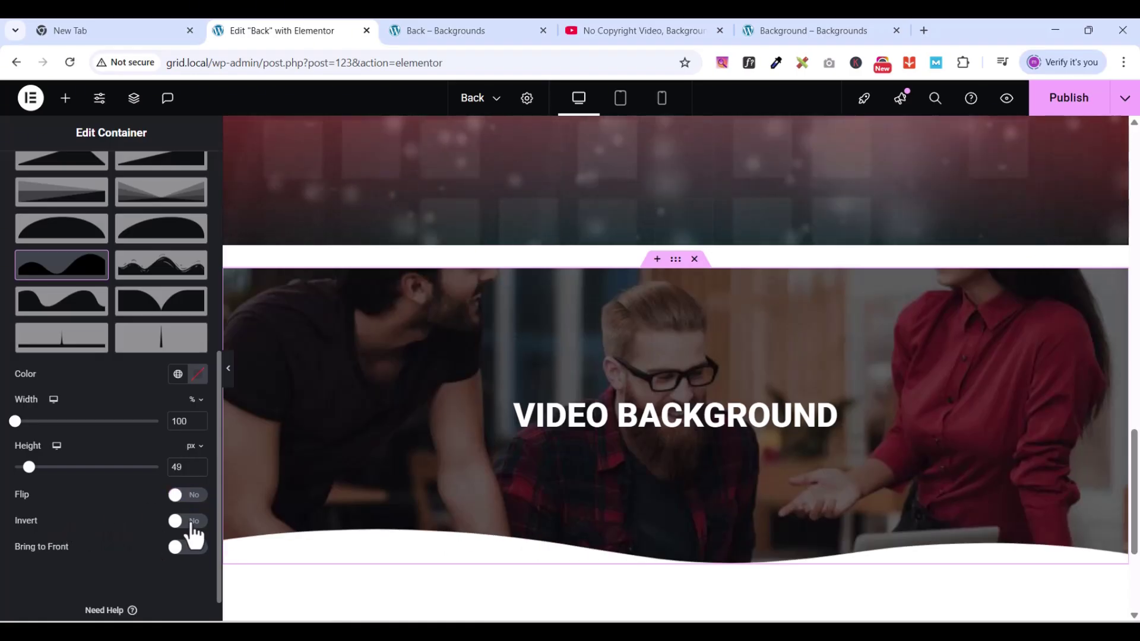
{"action": "left_click", "coordinate": [191, 526]}
{"action": "left_click", "coordinate": [177, 524]}
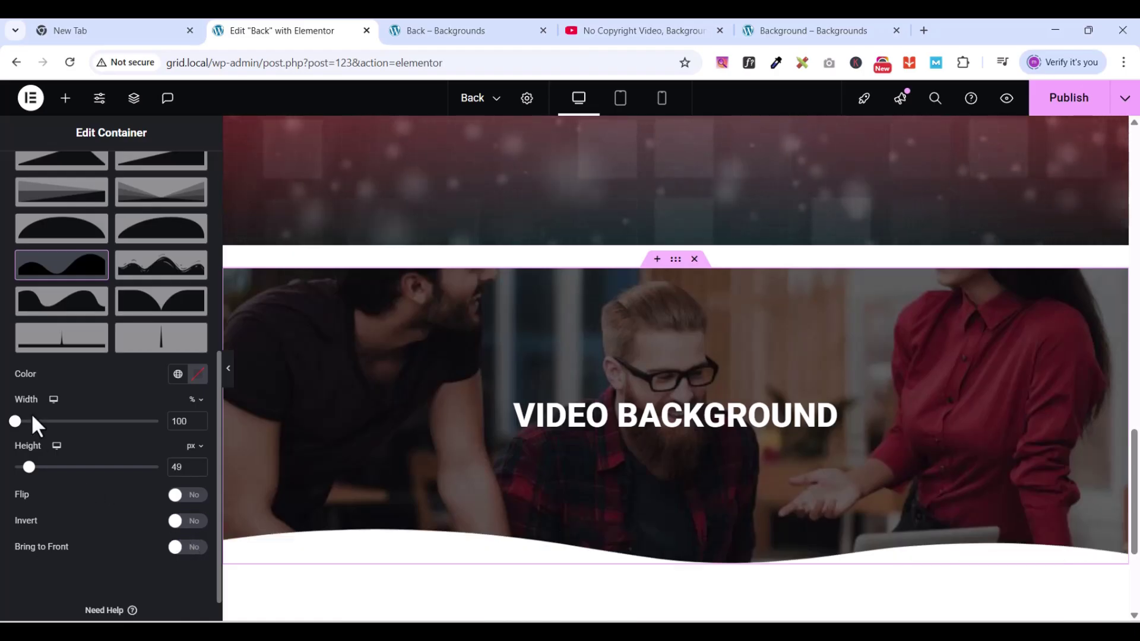
{"action": "left_click_drag", "start_coordinate": [28, 474], "coordinate": [23, 473]}
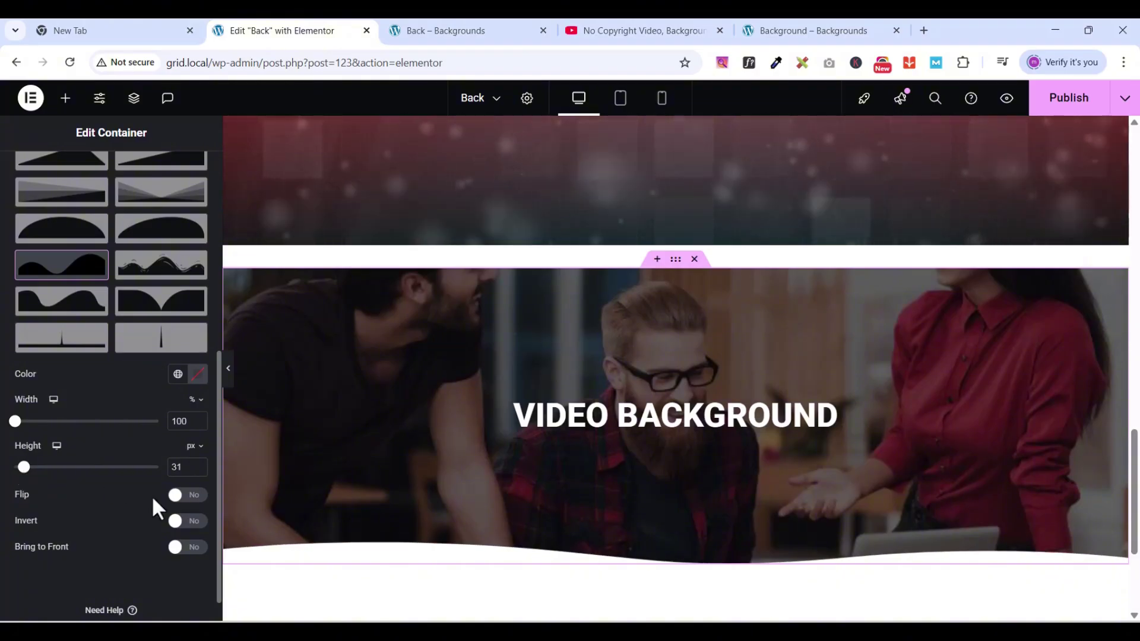
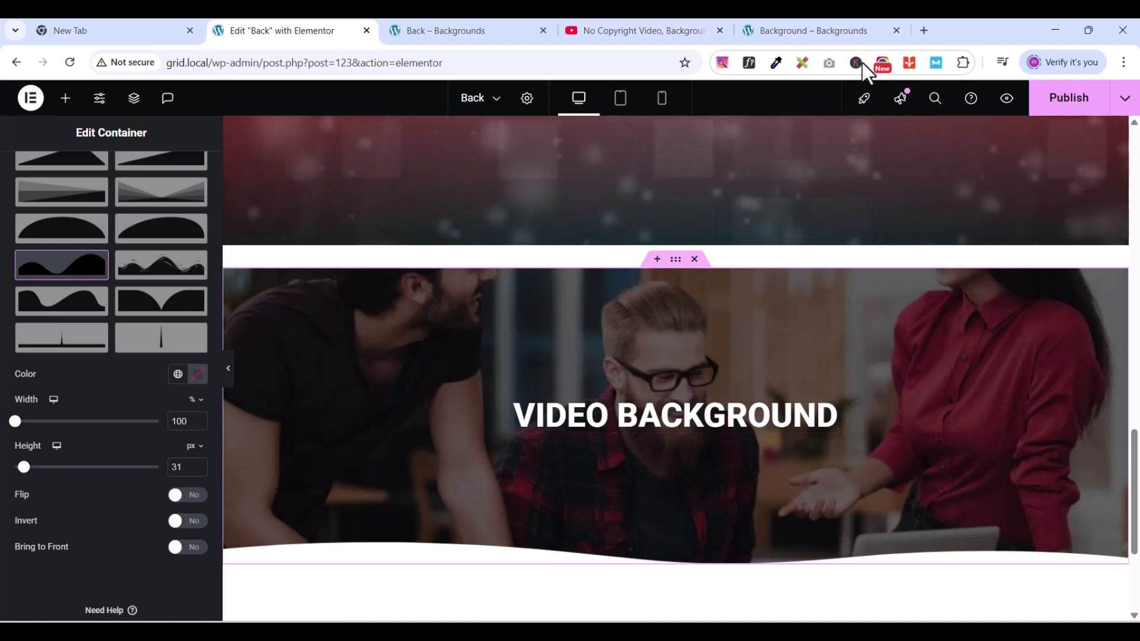
Step: Check the shape and slideshow sections on the finished Background preview page, and return to the Elementor editor
{"action": "left_click", "coordinate": [808, 31]}
{"action": "scroll", "coordinate": [629, 511], "scroll_direction": "down", "scroll_amount": 5}
{"action": "scroll", "coordinate": [633, 523], "scroll_direction": "down", "scroll_amount": 1}
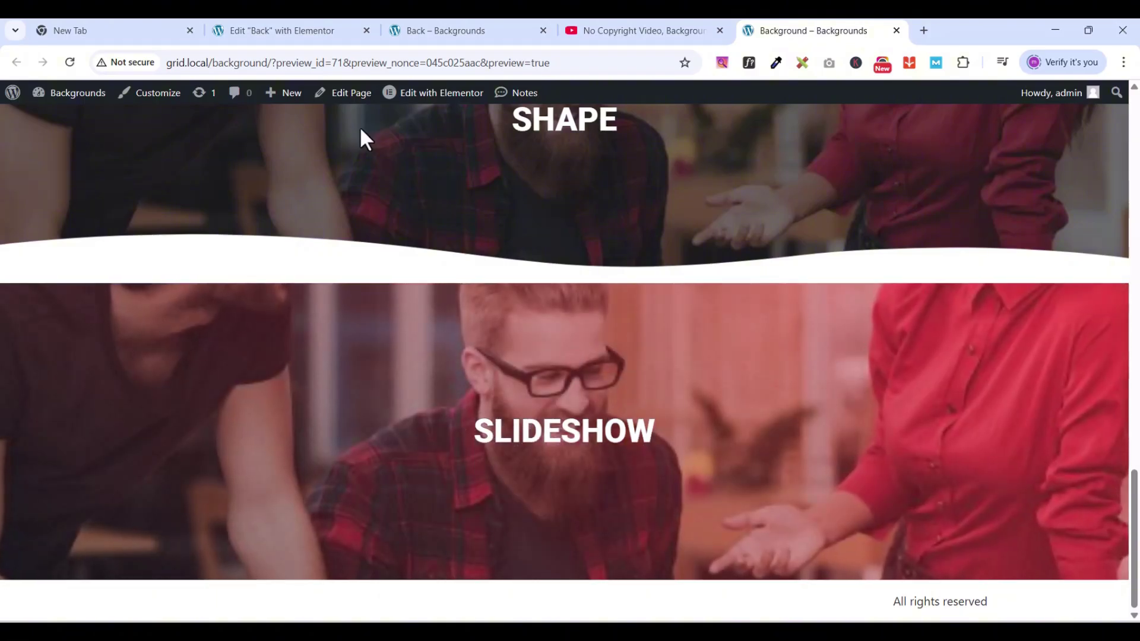
{"action": "left_click", "coordinate": [293, 33]}
Step: Duplicate the container that has the wave shape divider
{"action": "scroll", "coordinate": [676, 463], "scroll_direction": "down", "scroll_amount": 2}
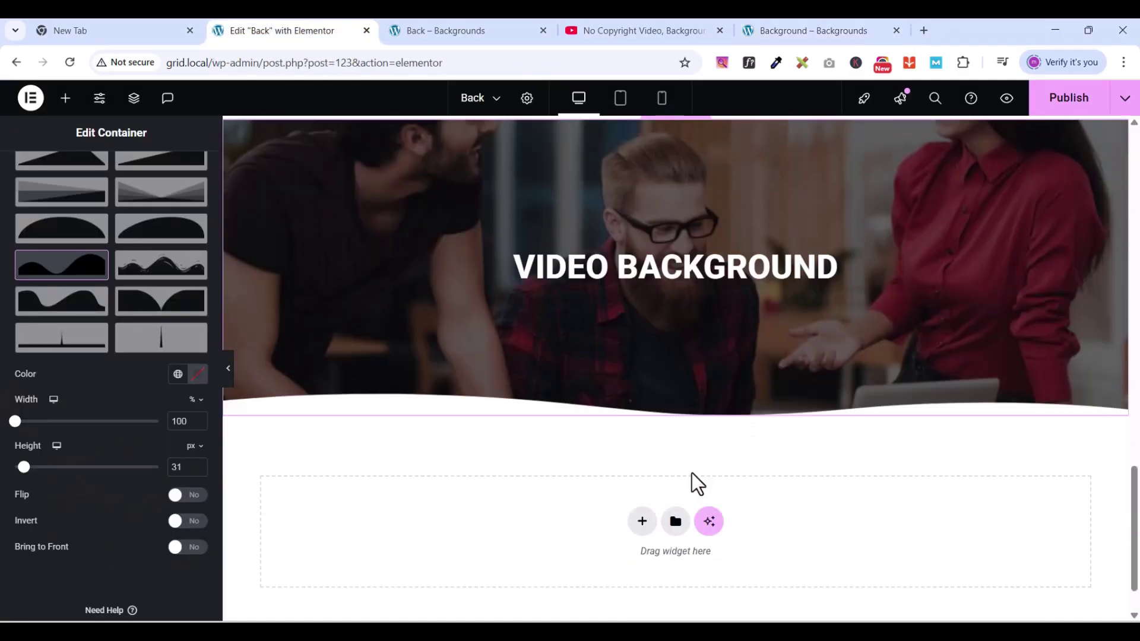
{"action": "scroll", "coordinate": [694, 481], "scroll_direction": "up", "scroll_amount": 1}
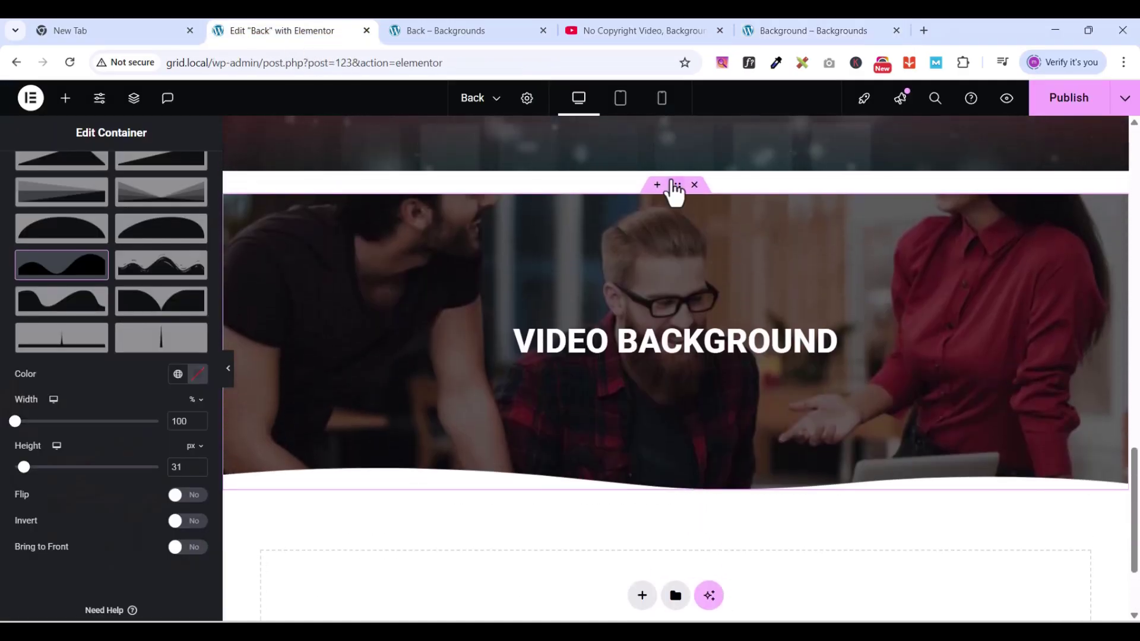
{"action": "right_click", "coordinate": [675, 186]}
{"action": "left_click", "coordinate": [707, 223]}
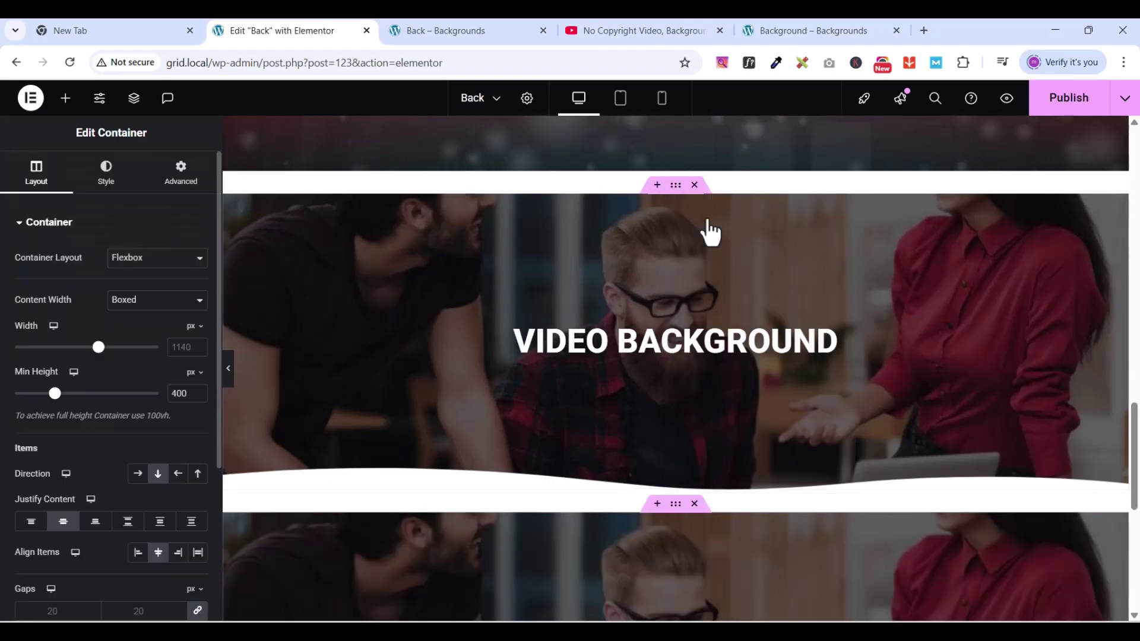
Step: Compare with the finished slideshow section on the Background preview page, and remove the background image from the duplicated container
{"action": "scroll", "coordinate": [715, 383], "scroll_direction": "down", "scroll_amount": 5}
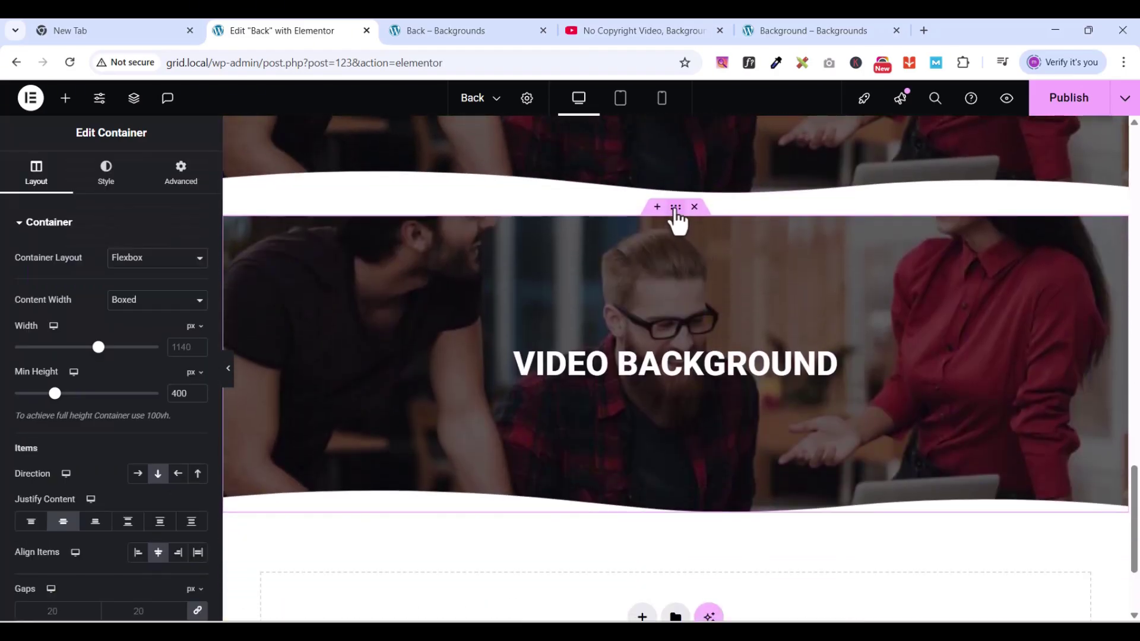
{"action": "left_click", "coordinate": [107, 175]}
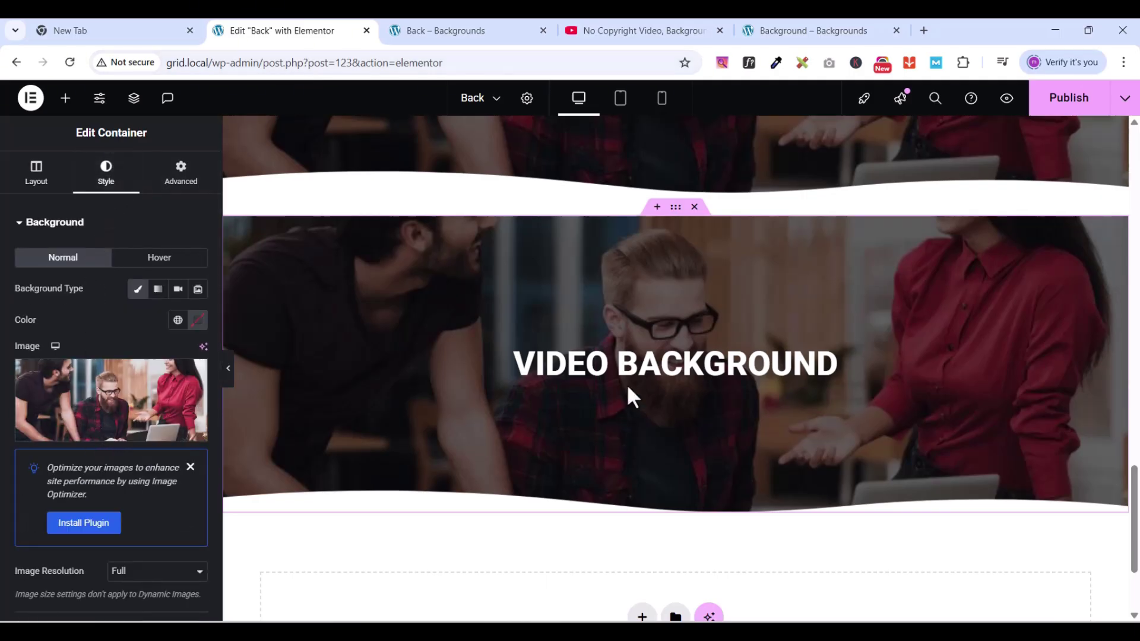
{"action": "left_click", "coordinate": [792, 34]}
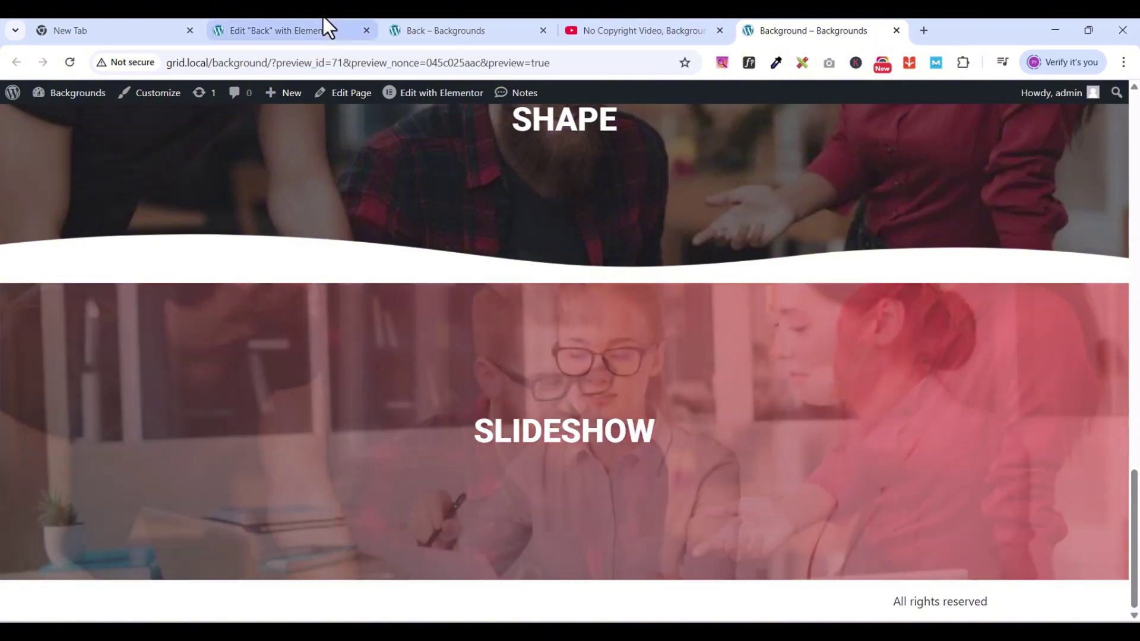
{"action": "left_click", "coordinate": [277, 34]}
{"action": "mouse_move", "coordinate": [122, 436]}
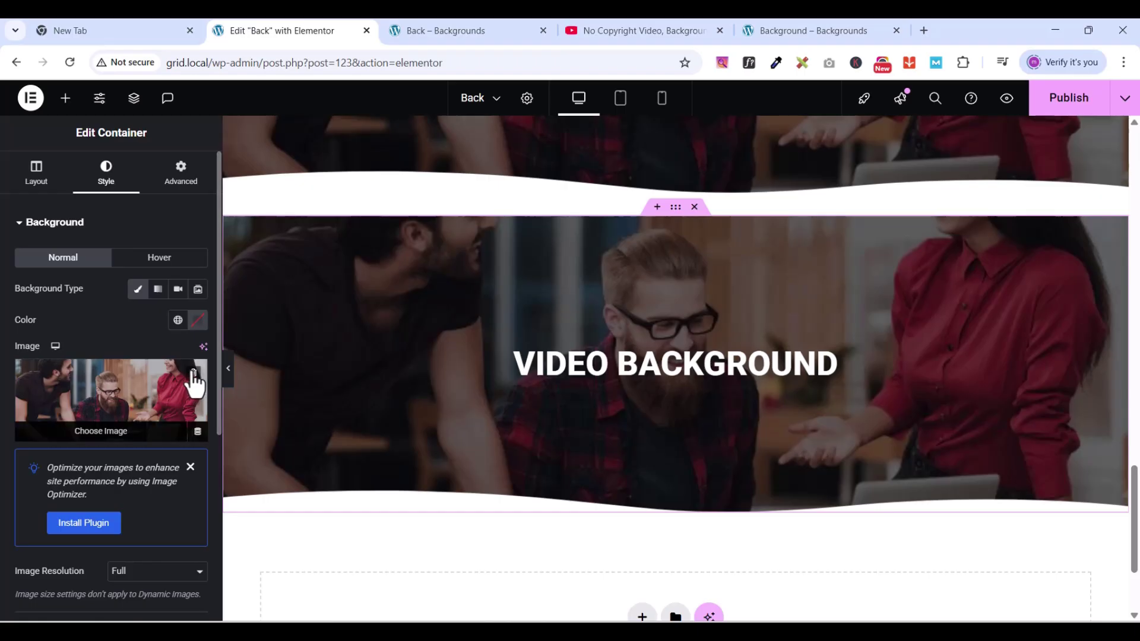
{"action": "left_click", "coordinate": [193, 374]}
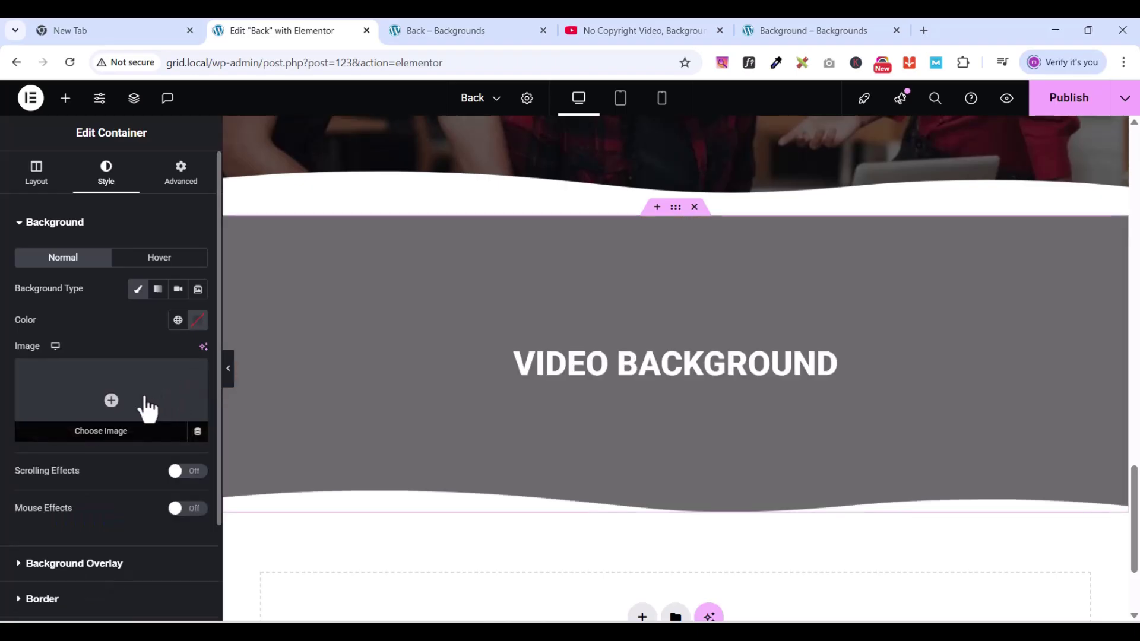
Step: Clear the black background overlay color of the duplicated container
{"action": "left_click", "coordinate": [21, 226]}
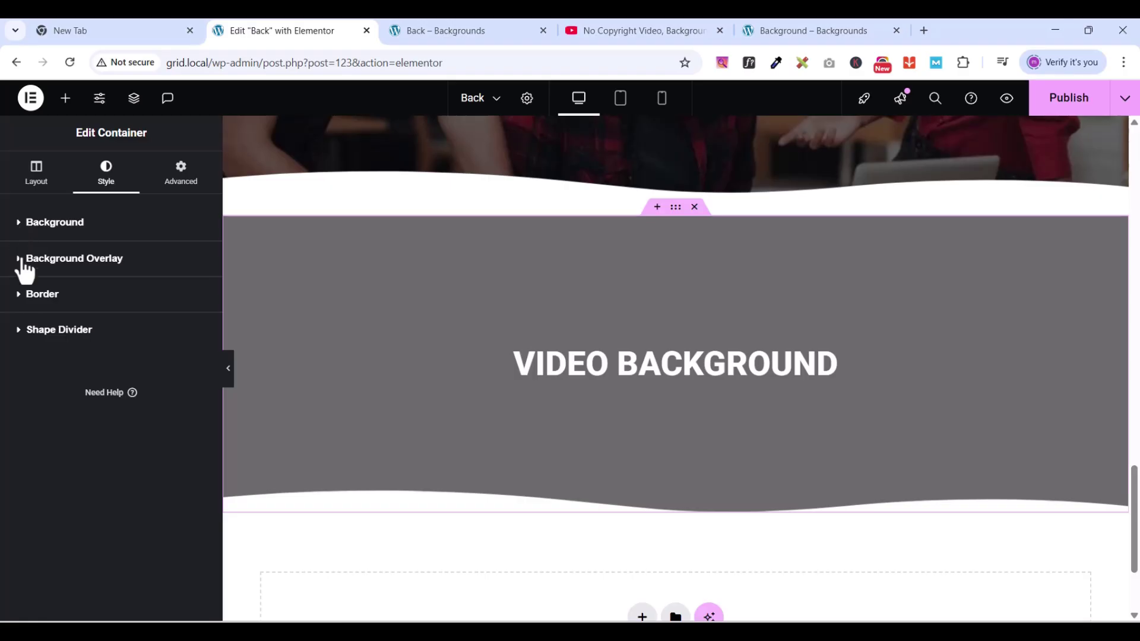
{"action": "left_click", "coordinate": [24, 261]}
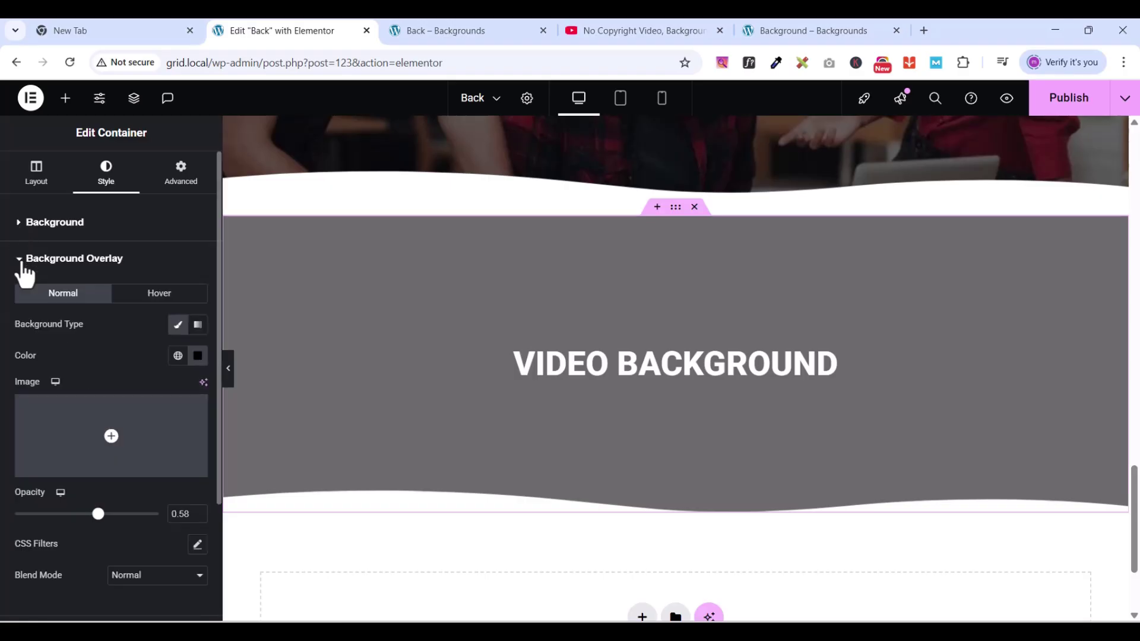
{"action": "left_click", "coordinate": [197, 355]}
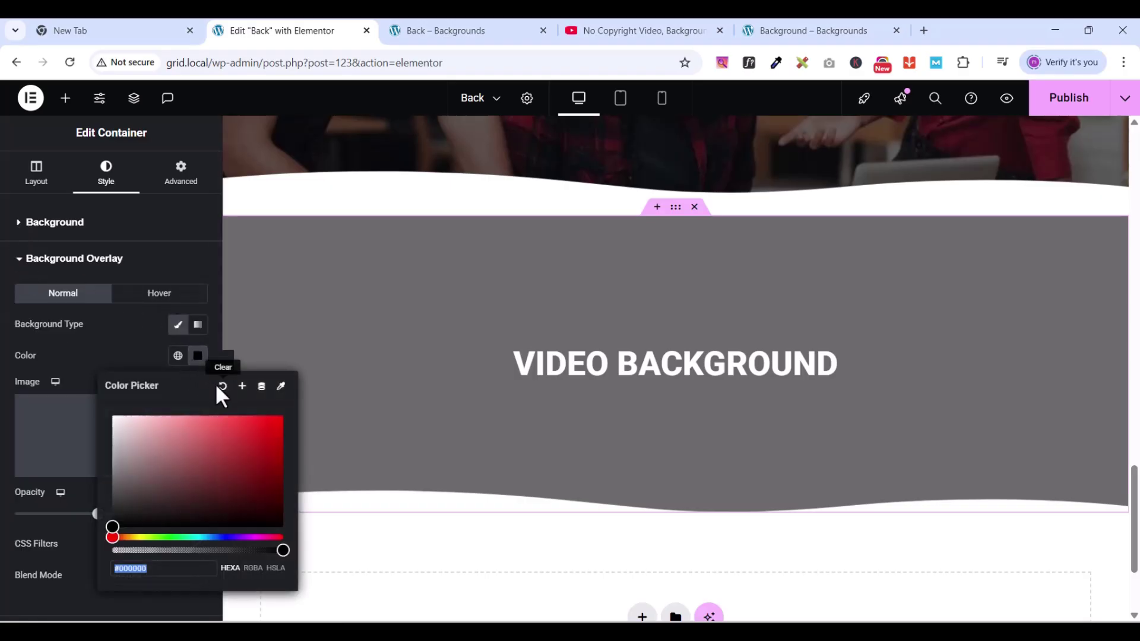
{"action": "left_click", "coordinate": [215, 383]}
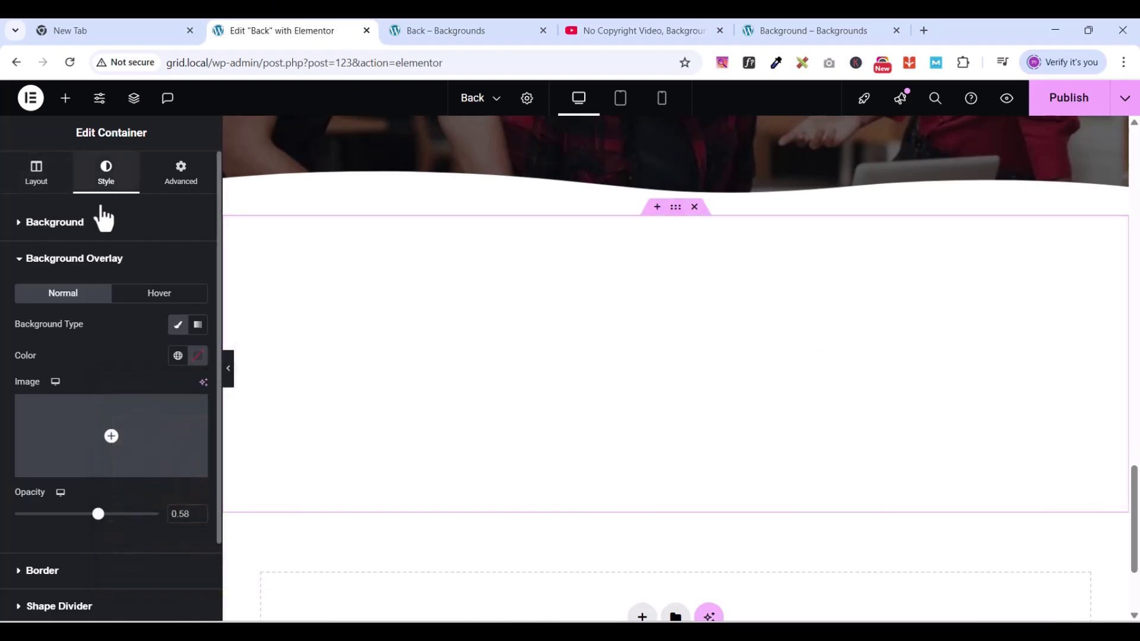
Step: Set the container's background type to Slideshow and insert a gallery of the three office photos, leaving out the logo image
{"action": "left_click", "coordinate": [18, 263]}
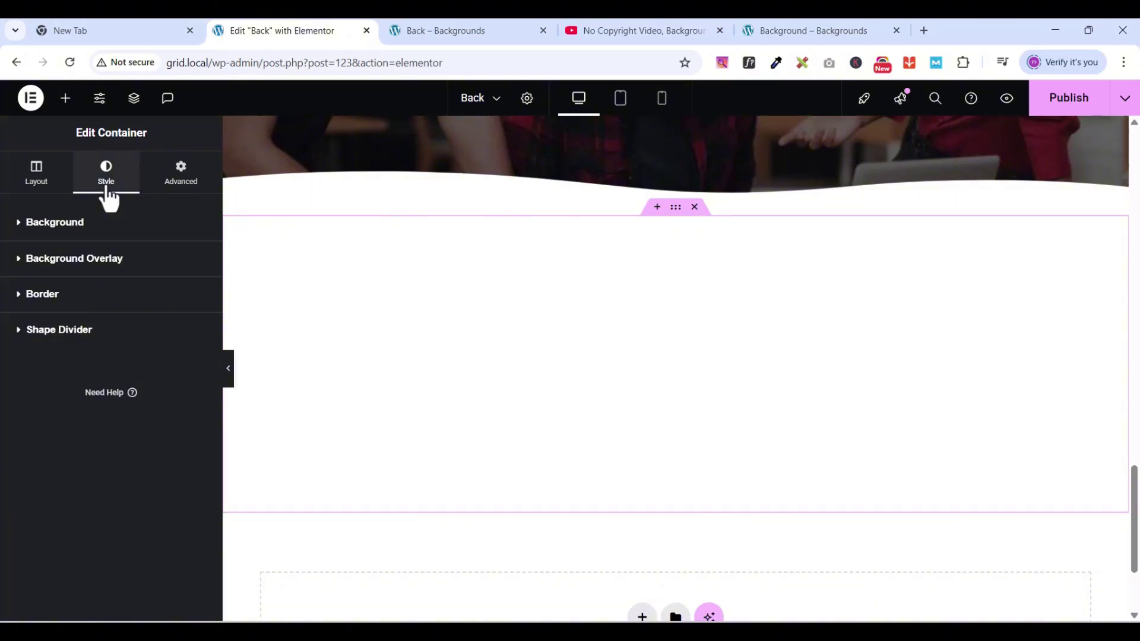
{"action": "left_click", "coordinate": [22, 231]}
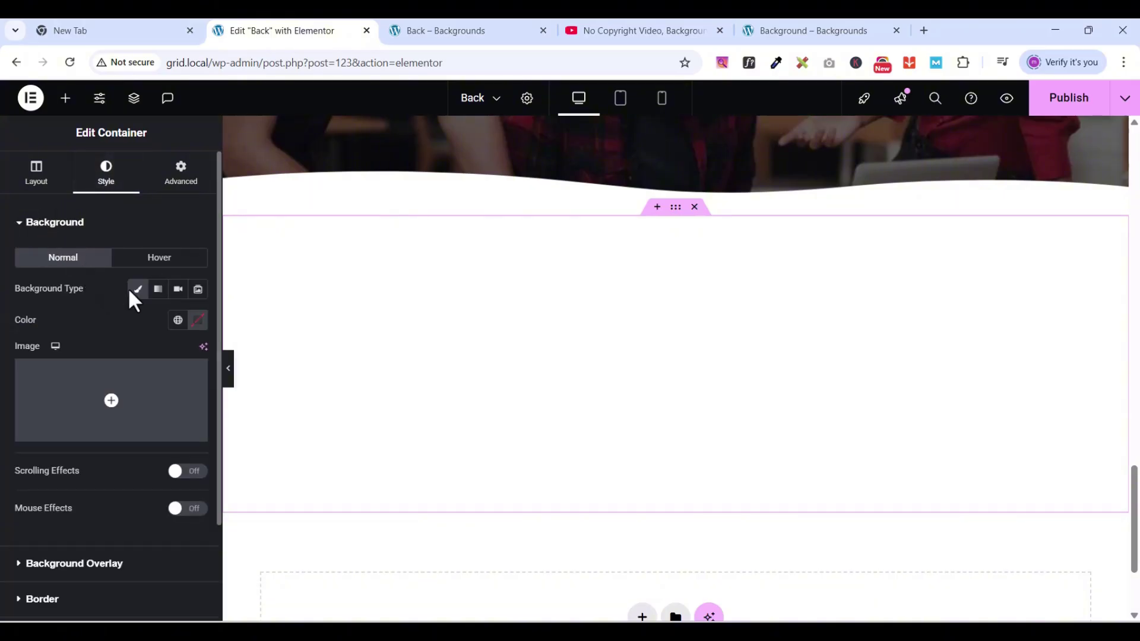
{"action": "left_click", "coordinate": [199, 291]}
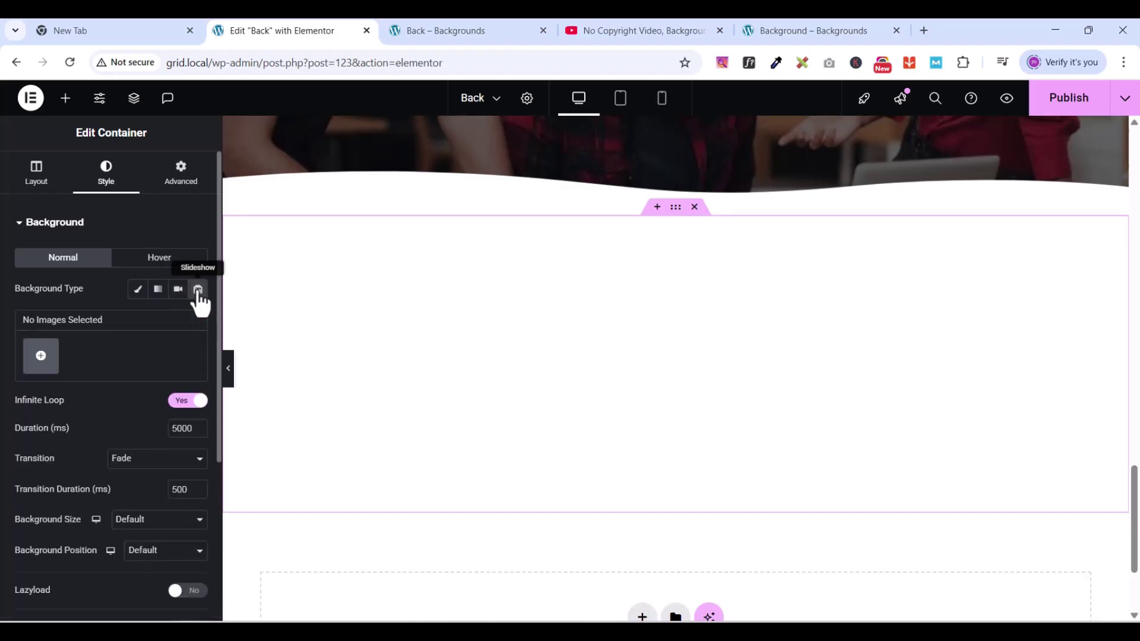
{"action": "left_click", "coordinate": [41, 356]}
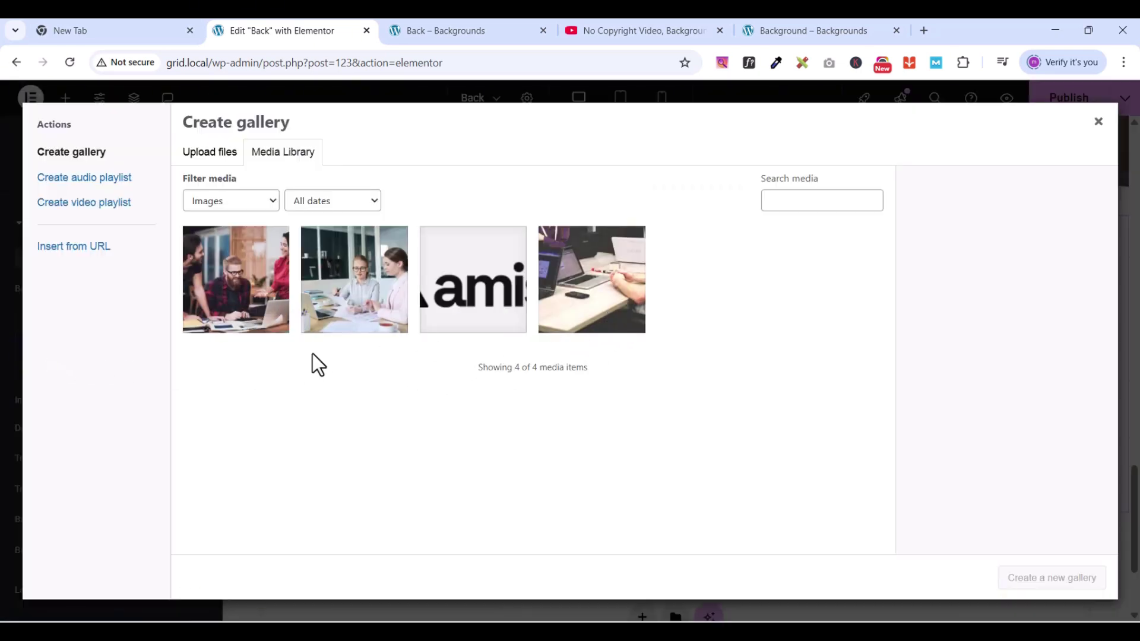
{"action": "left_click", "coordinate": [237, 292]}
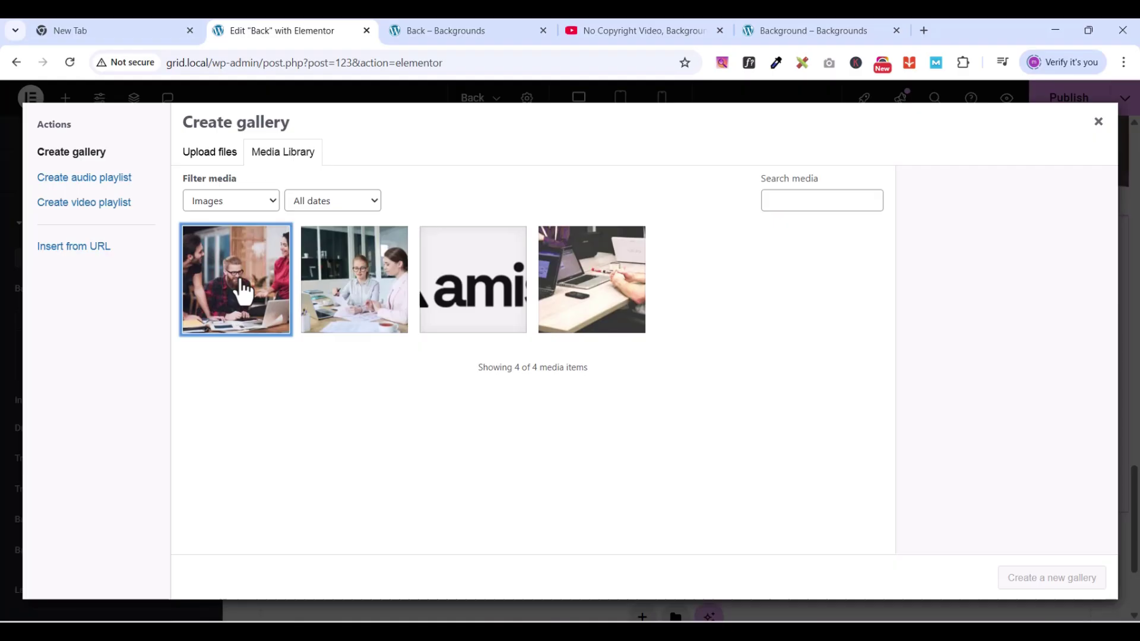
{"action": "left_click", "coordinate": [350, 311]}
{"action": "left_click", "coordinate": [581, 270]}
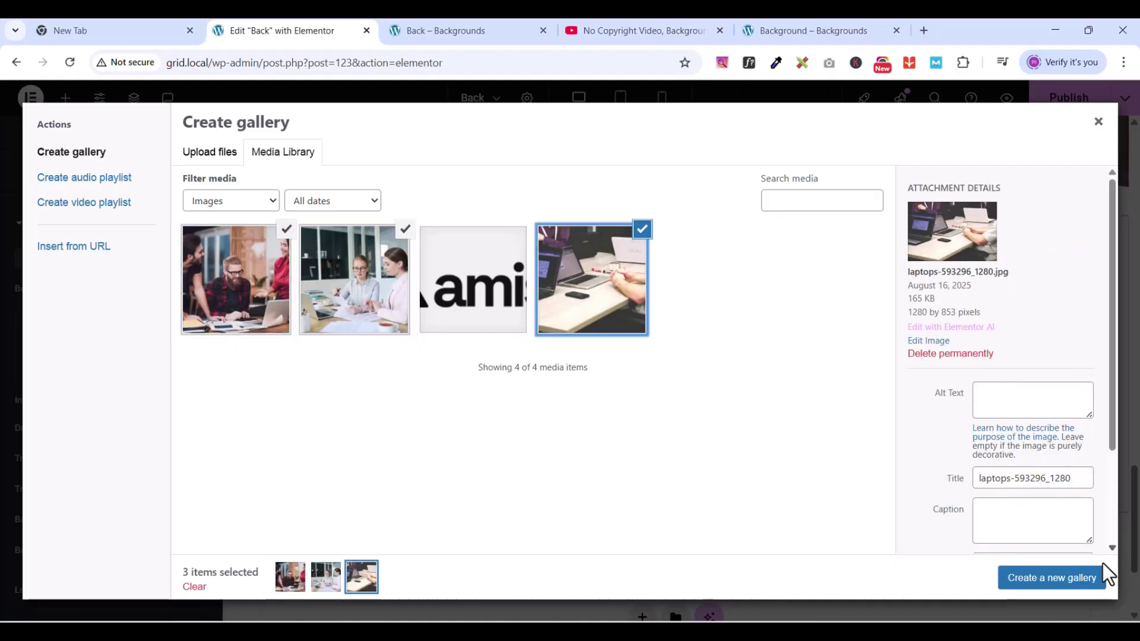
{"action": "left_click", "coordinate": [1033, 587]}
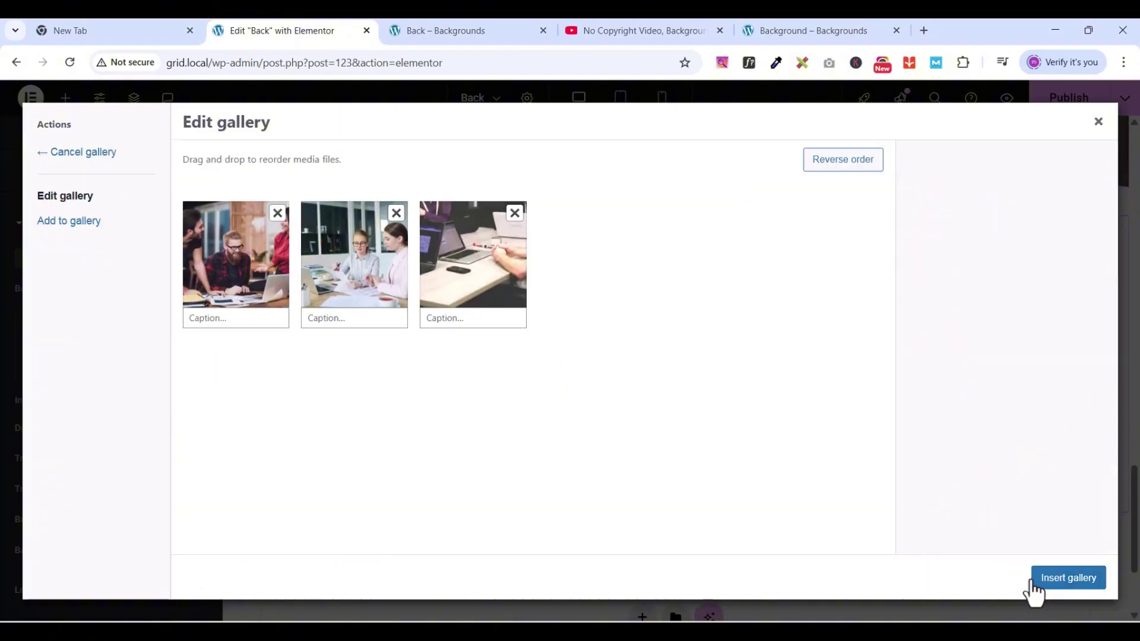
{"action": "left_click", "coordinate": [1049, 589]}
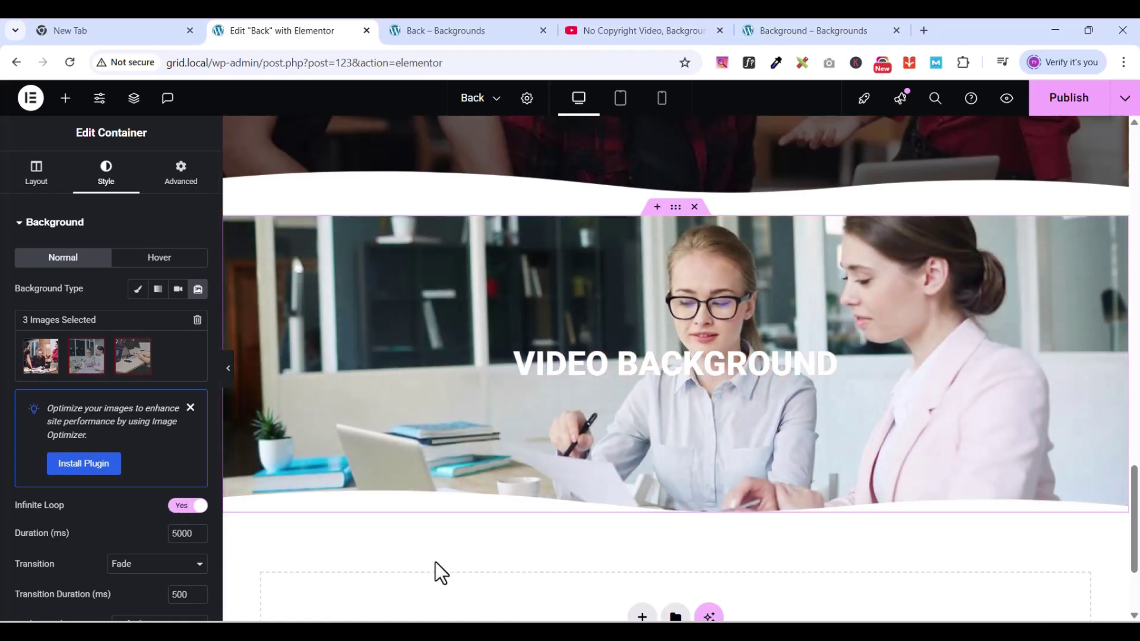
Step: Set the background slideshow's duration to 2500 ms
{"action": "mouse_move", "coordinate": [176, 381]}
{"action": "scroll", "coordinate": [176, 391], "scroll_direction": "down", "scroll_amount": 4}
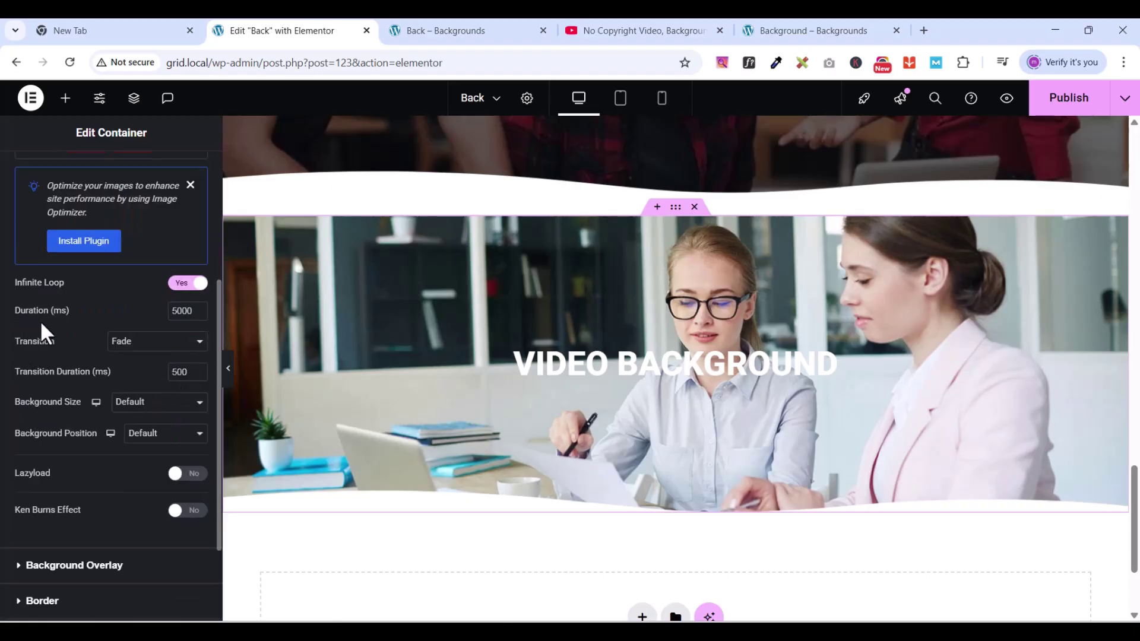
{"action": "double_click", "coordinate": [186, 317]}
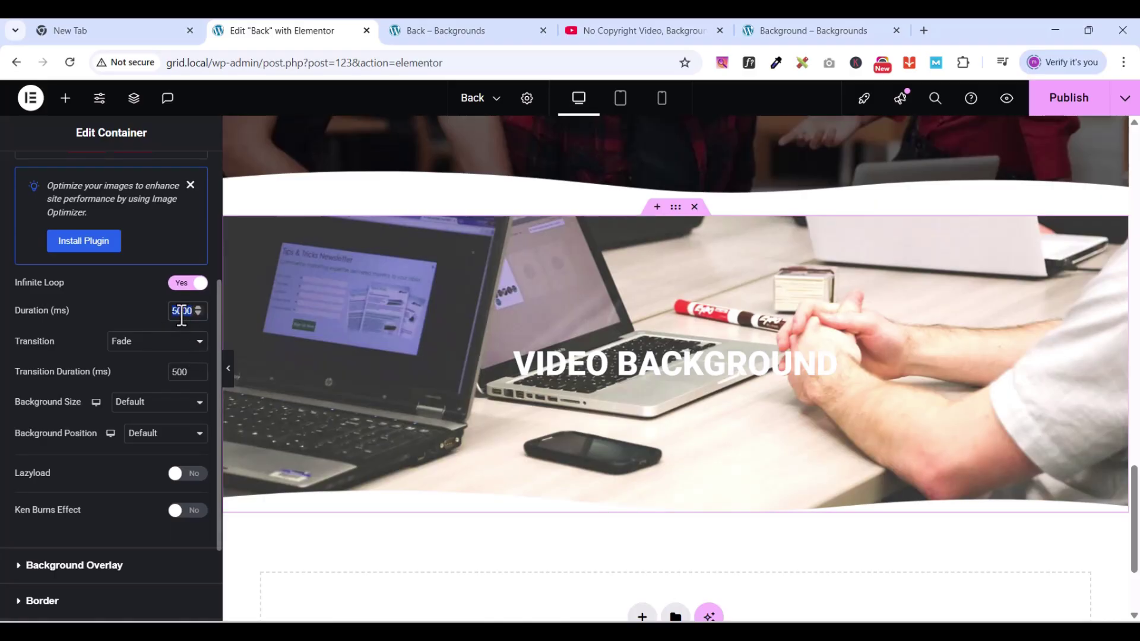
{"action": "type", "text": "2"}
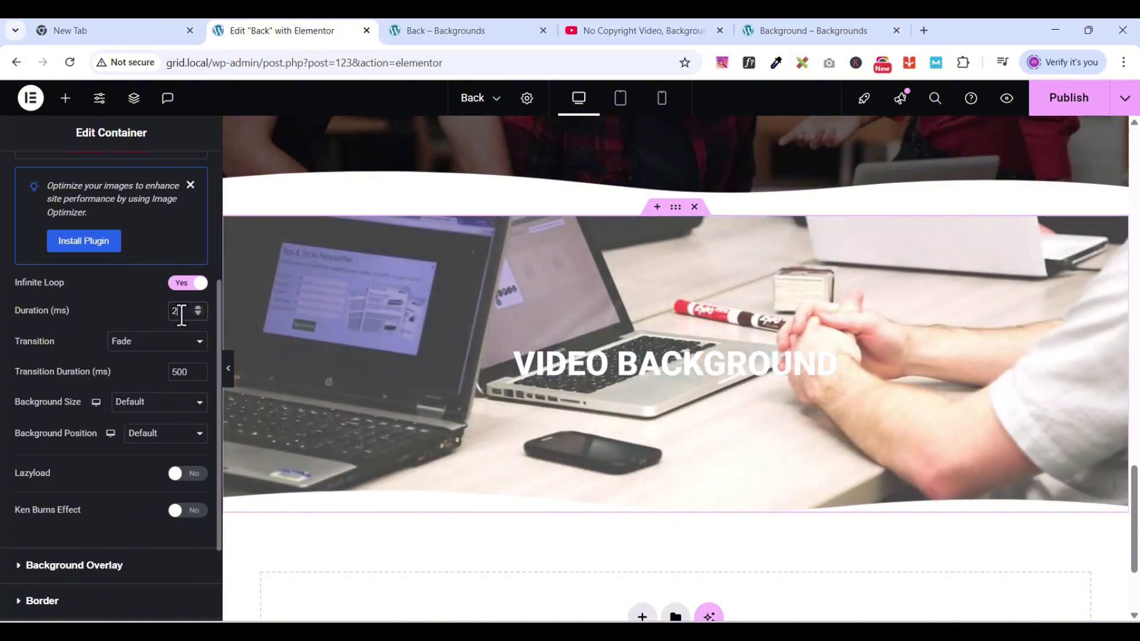
{"action": "type", "text": "500"}
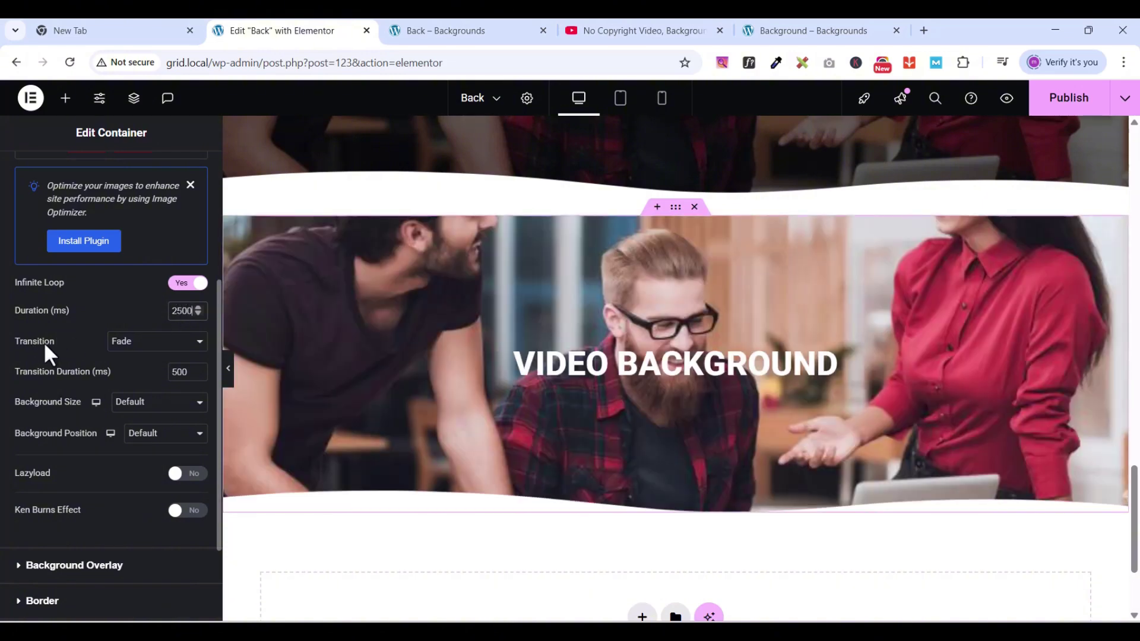
Step: Set the slideshow's background size to Cover and its background position to Center Center
{"action": "scroll", "coordinate": [136, 376], "scroll_direction": "down", "scroll_amount": 1}
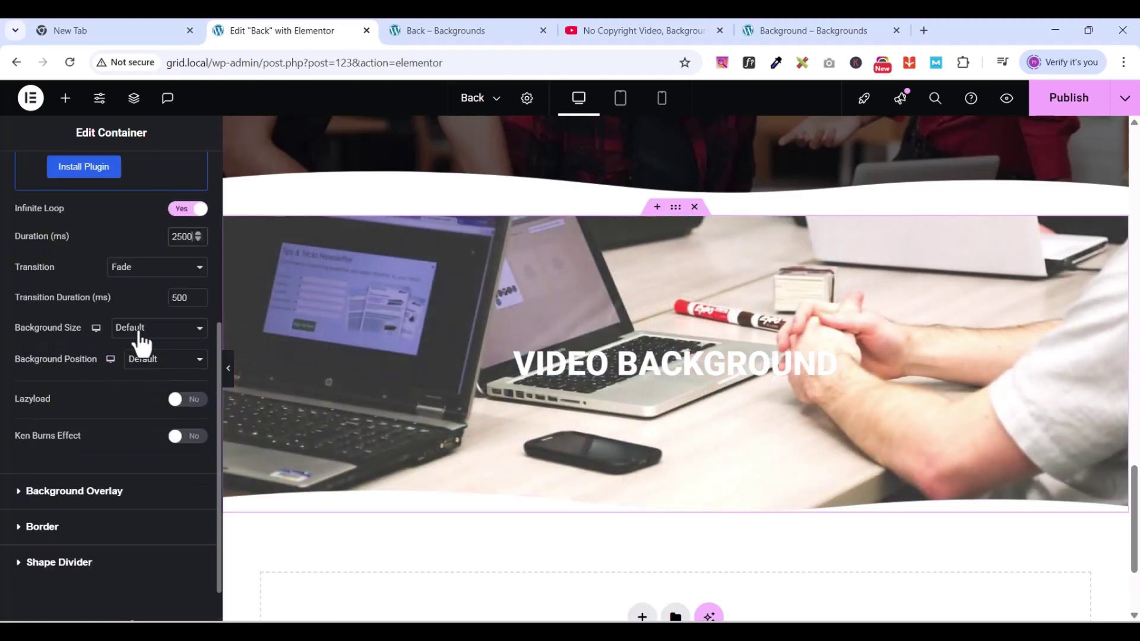
{"action": "left_click", "coordinate": [149, 331]}
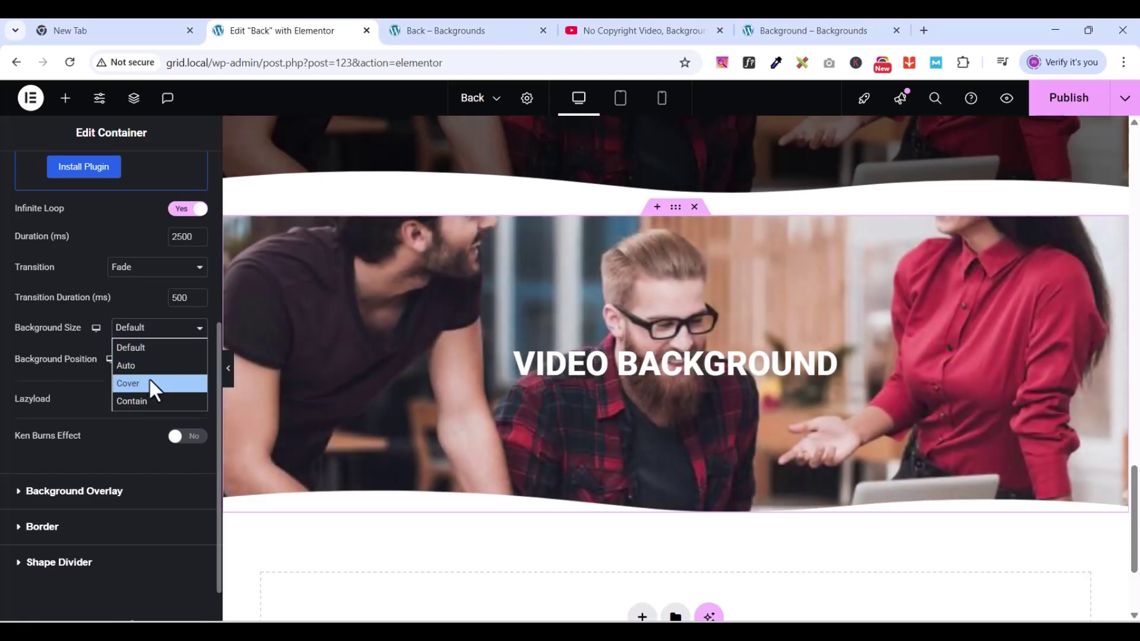
{"action": "left_click", "coordinate": [148, 383]}
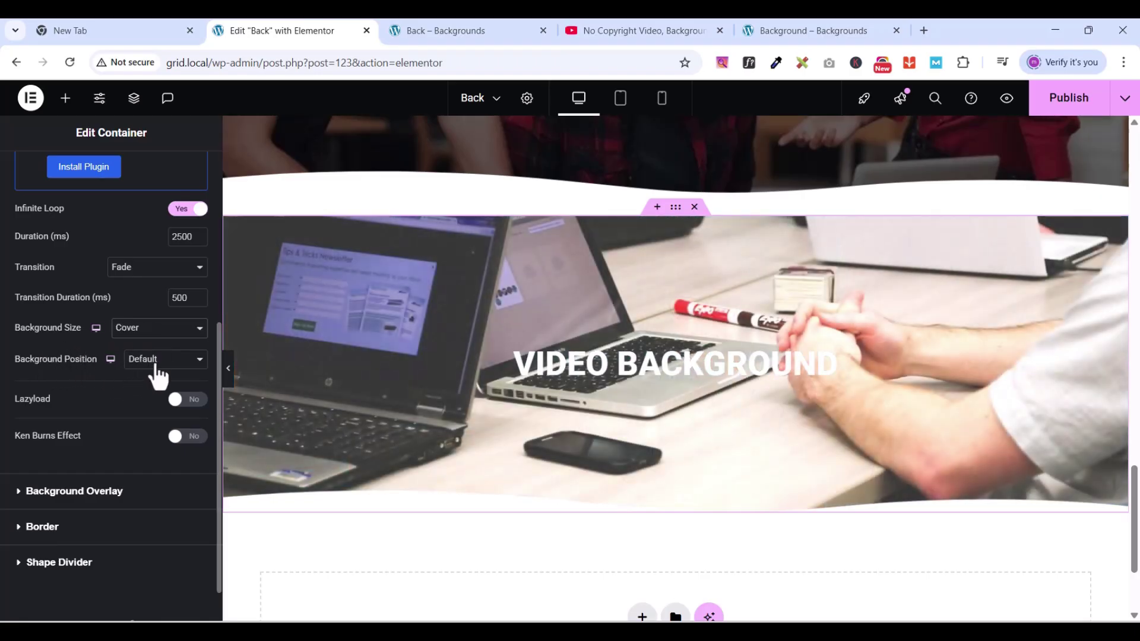
{"action": "left_click", "coordinate": [155, 360]}
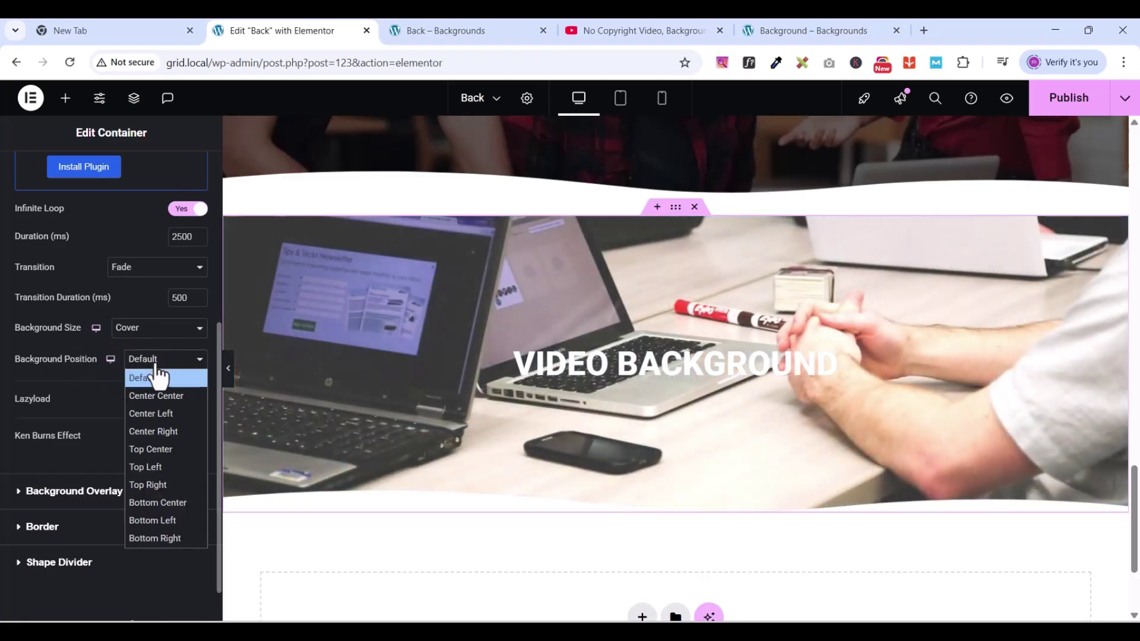
{"action": "left_click", "coordinate": [150, 392]}
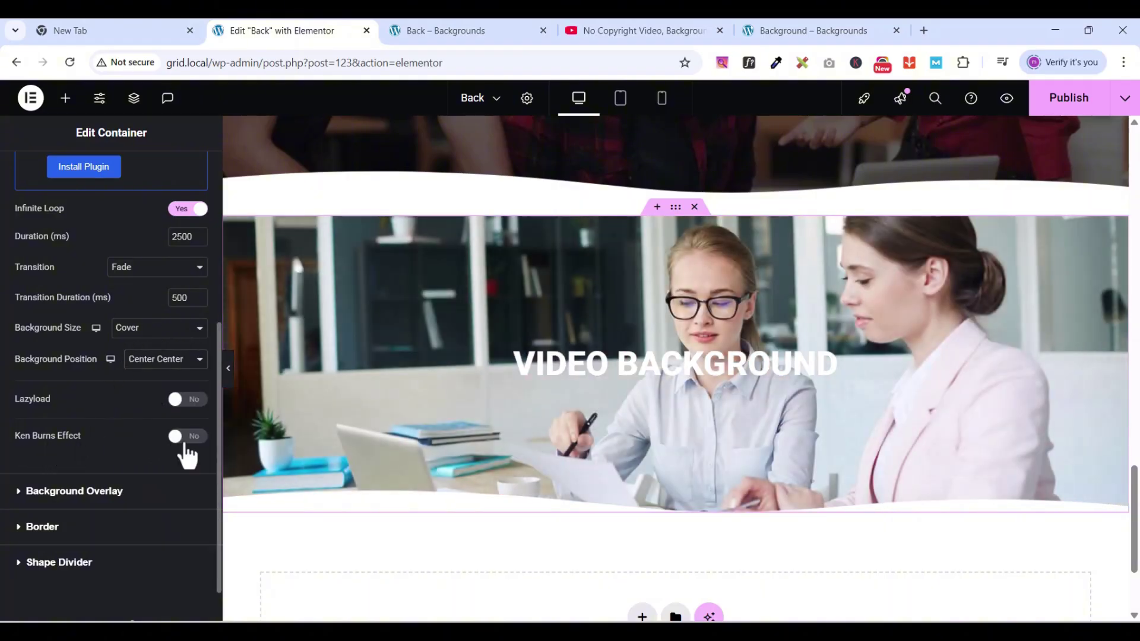
Step: Enable the slideshow's Ken Burns effect and compare it with the slideshow section on the finished Background preview page
{"action": "left_click", "coordinate": [191, 441]}
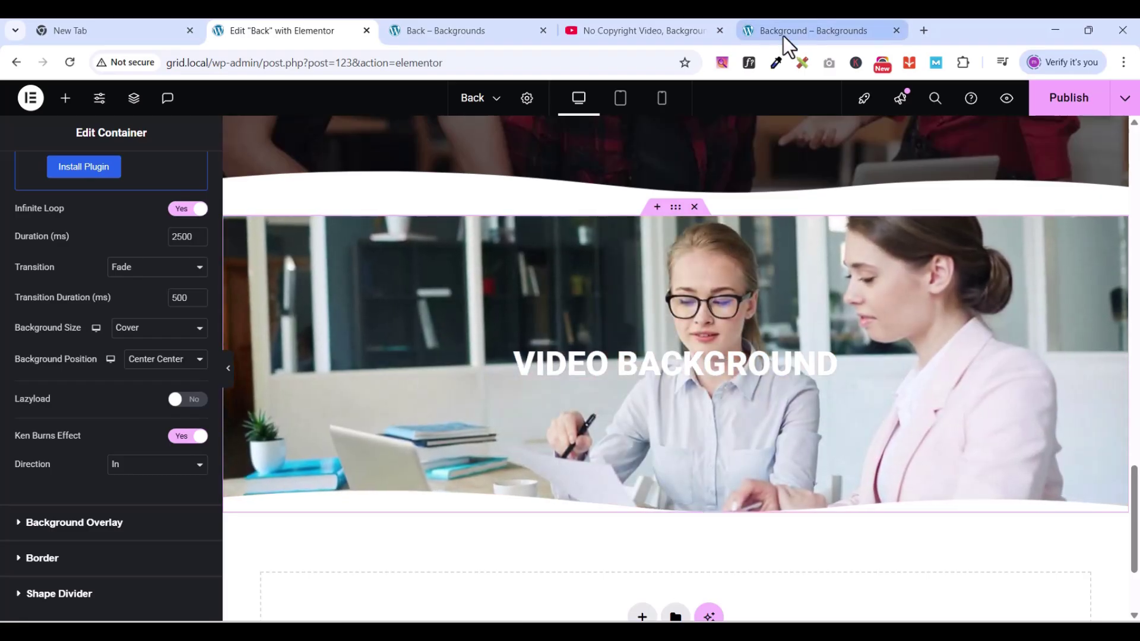
{"action": "left_click", "coordinate": [782, 37]}
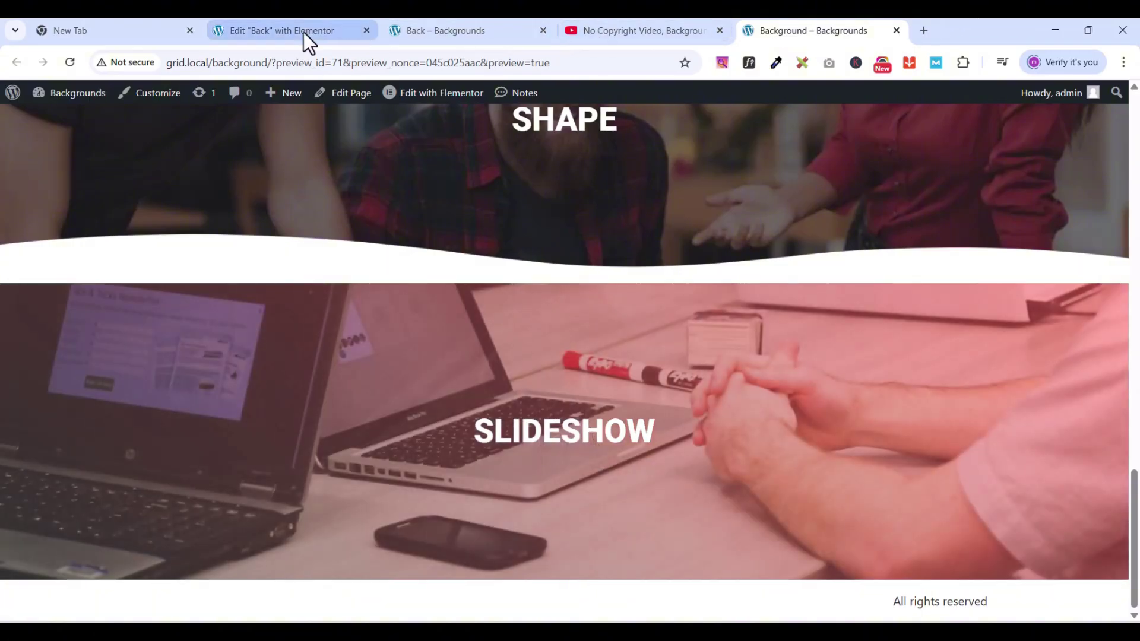
{"action": "left_click", "coordinate": [304, 32]}
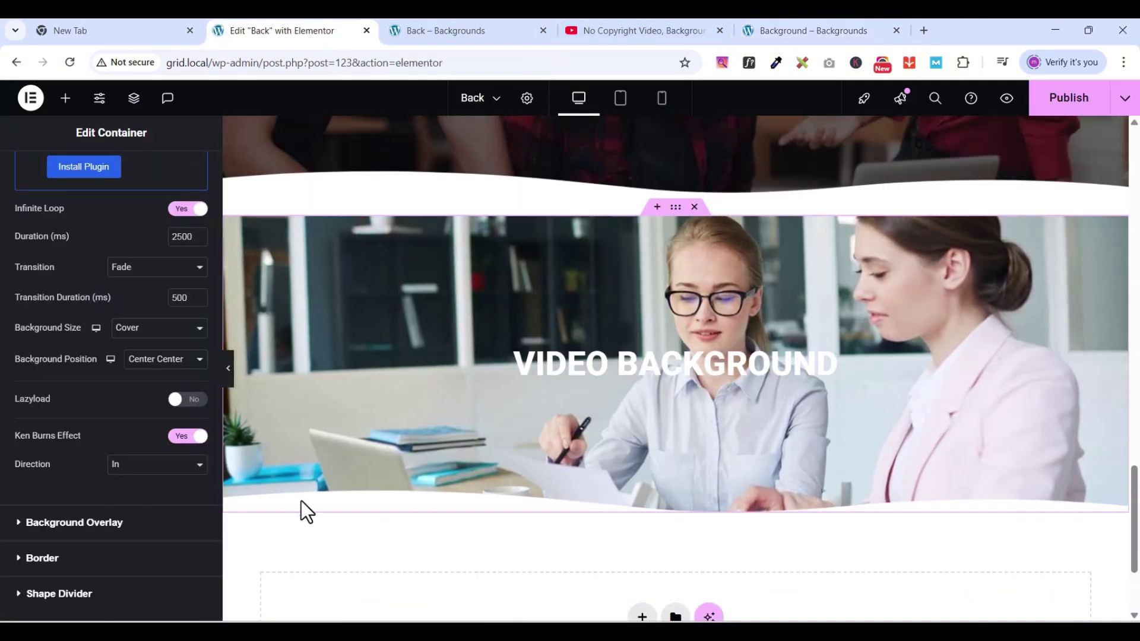
Step: Give the slideshow container a gradient background overlay from the global red to the global dark colour #1A1A1A
{"action": "scroll", "coordinate": [55, 426], "scroll_direction": "up", "scroll_amount": 5}
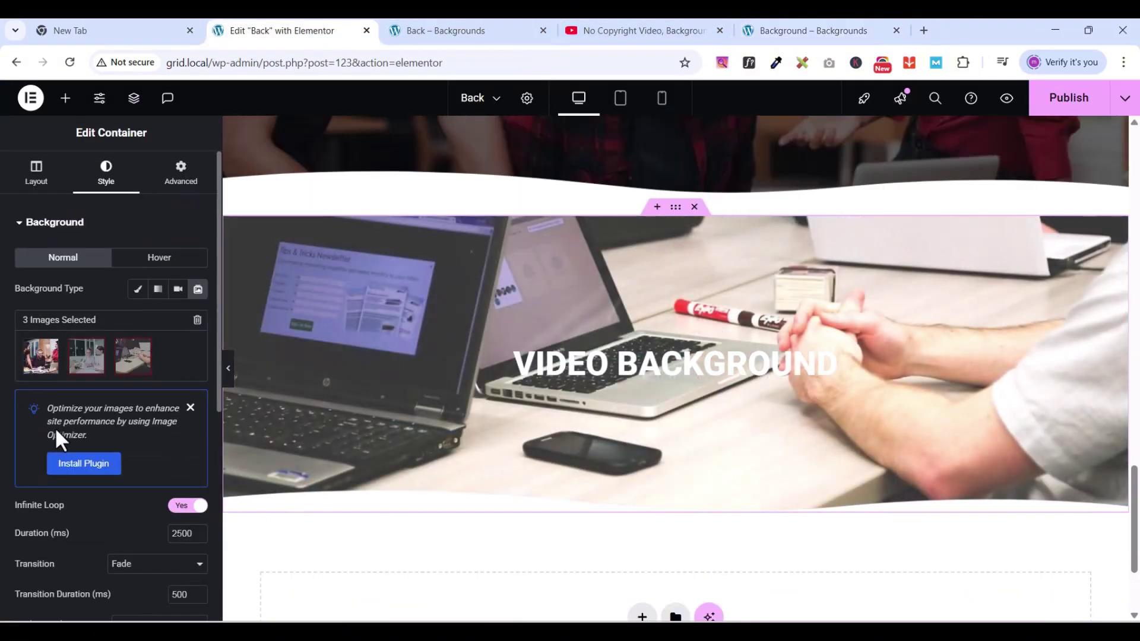
{"action": "left_click", "coordinate": [19, 224]}
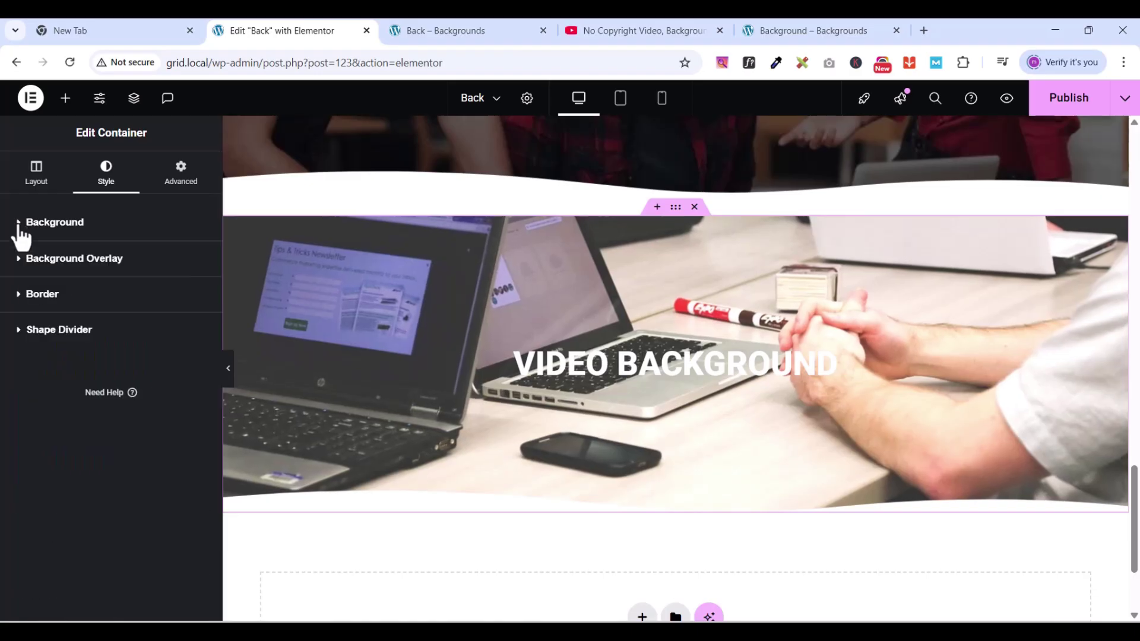
{"action": "left_click", "coordinate": [44, 261]}
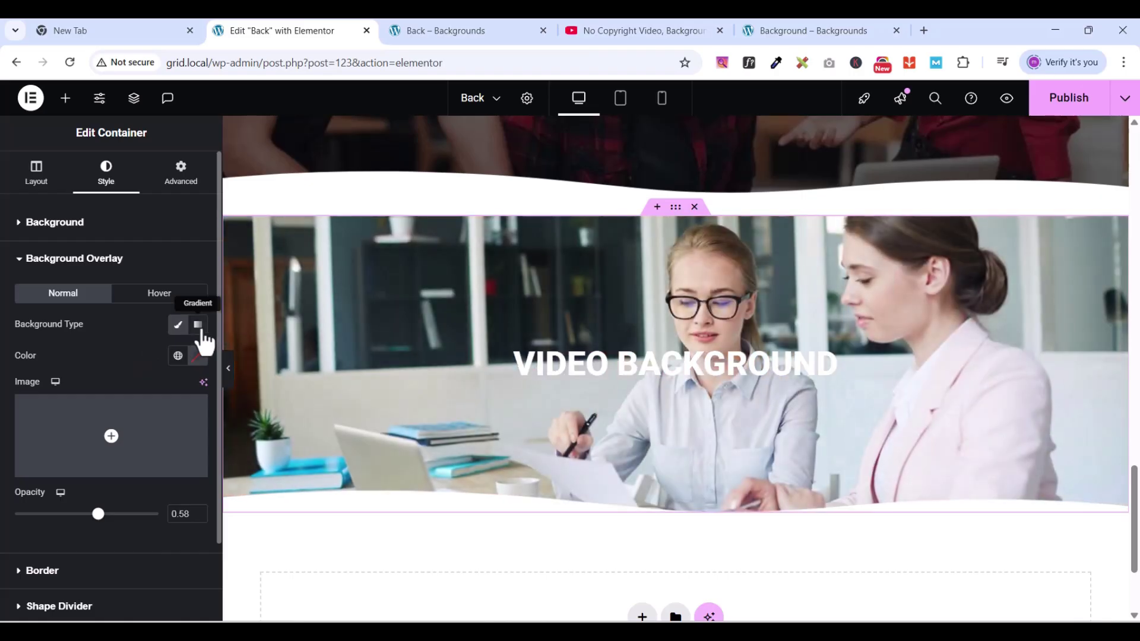
{"action": "left_click", "coordinate": [199, 327]}
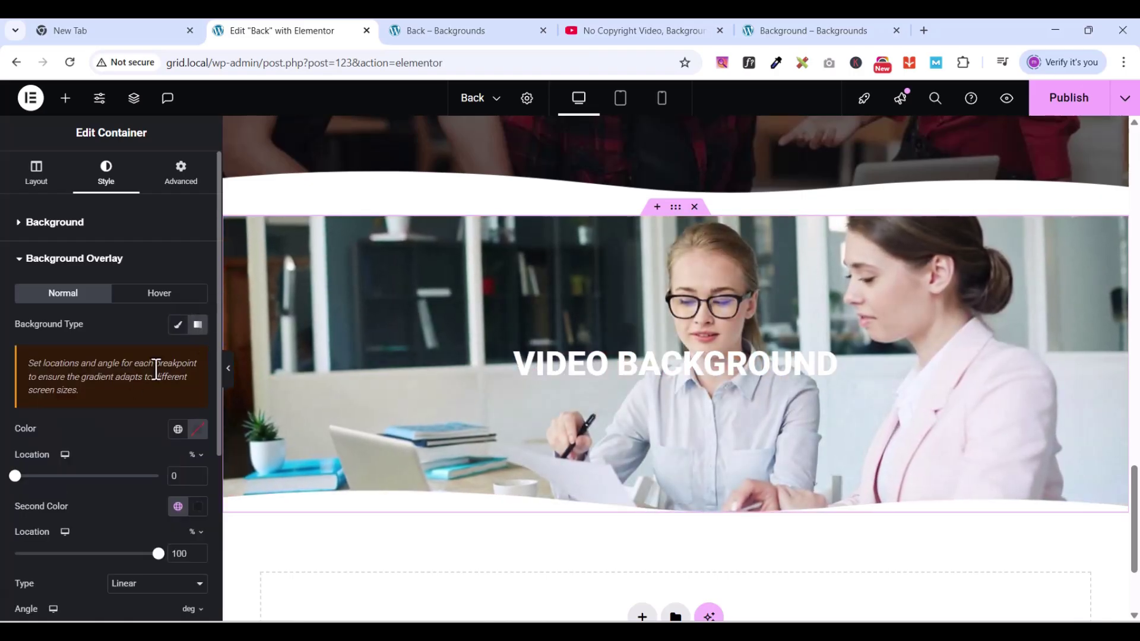
{"action": "left_click", "coordinate": [178, 429]}
{"action": "left_click", "coordinate": [66, 370]}
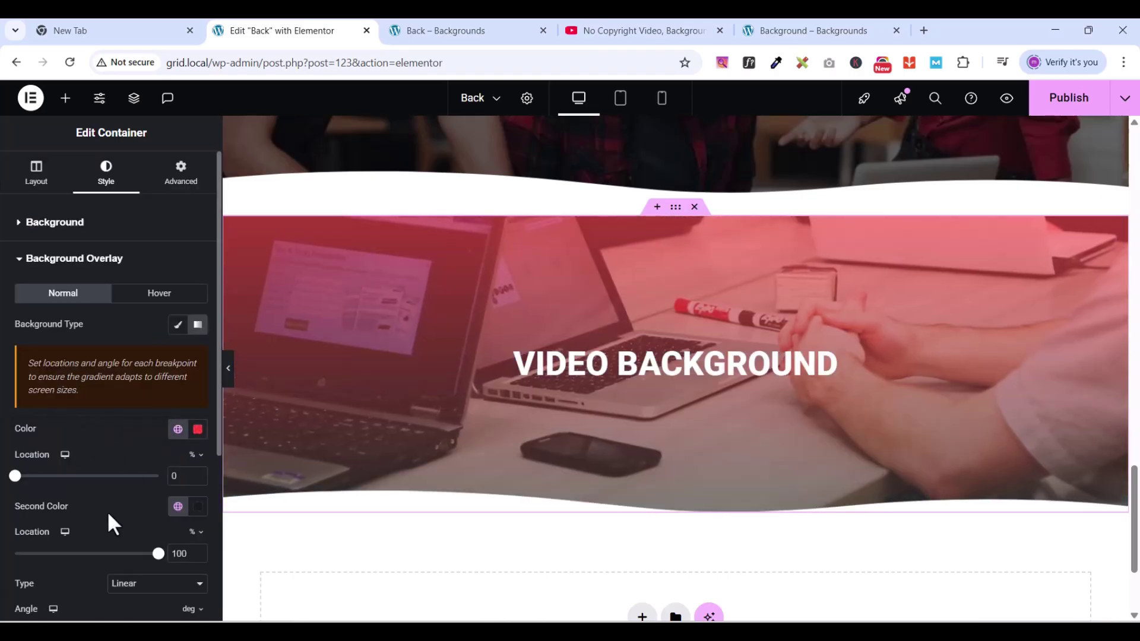
{"action": "left_click", "coordinate": [177, 505]}
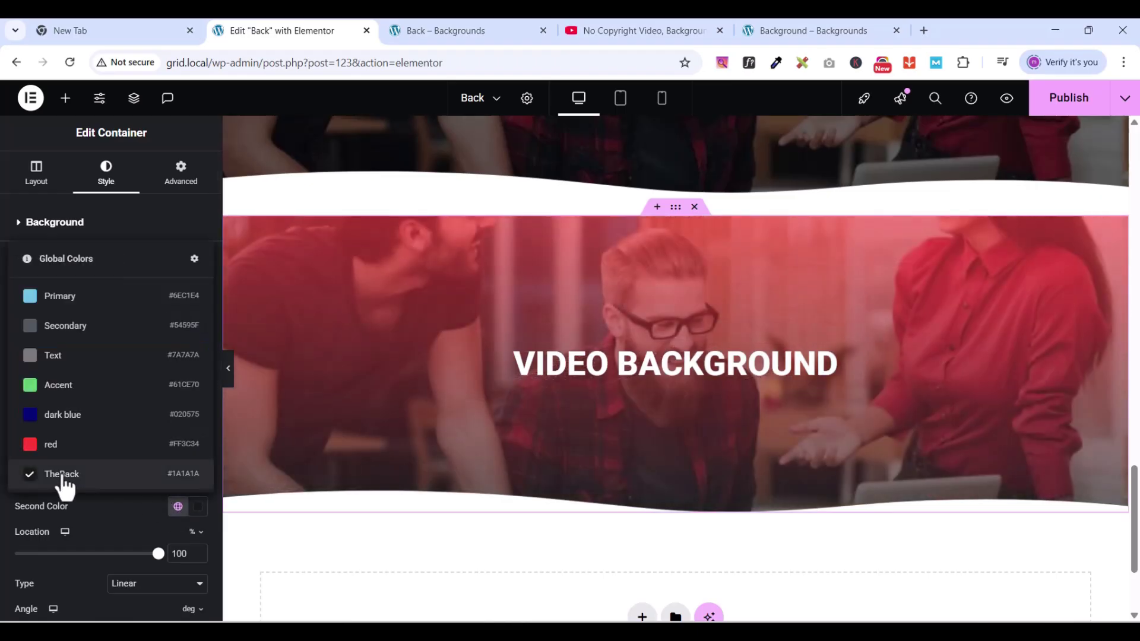
{"action": "left_click", "coordinate": [63, 475]}
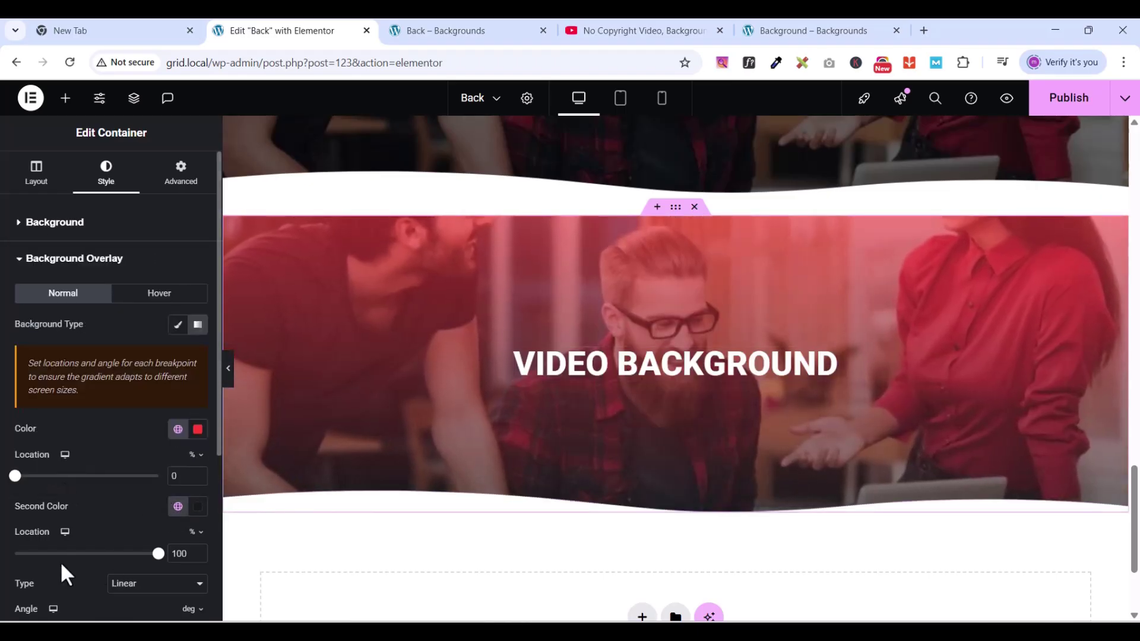
Step: Set the slideshow container's background overlay opacity to 0.5
{"action": "scroll", "coordinate": [66, 552], "scroll_direction": "down", "scroll_amount": 1}
{"action": "scroll", "coordinate": [116, 555], "scroll_direction": "down", "scroll_amount": 1}
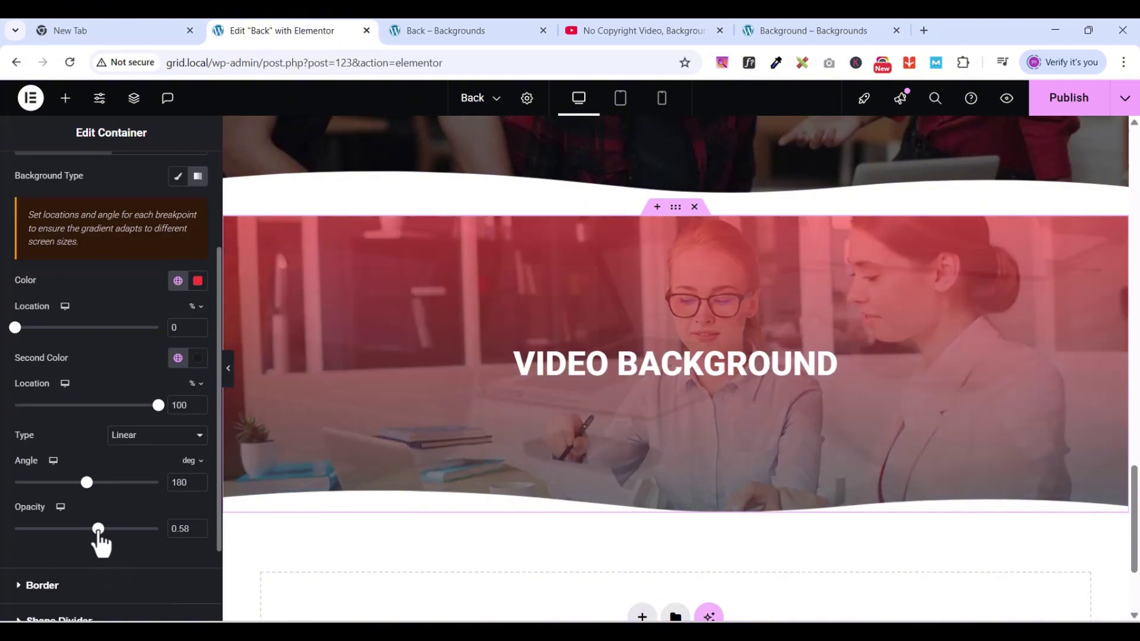
{"action": "left_click_drag", "start_coordinate": [99, 529], "coordinate": [86, 529]}
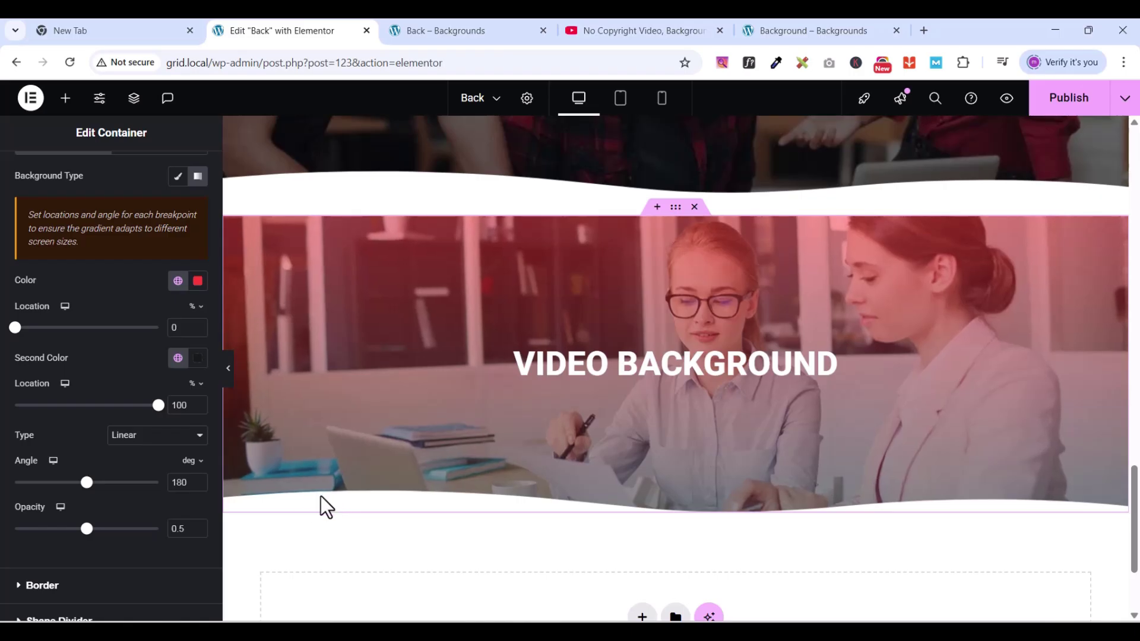
{"action": "scroll", "coordinate": [590, 165], "scroll_direction": "up", "scroll_amount": 1}
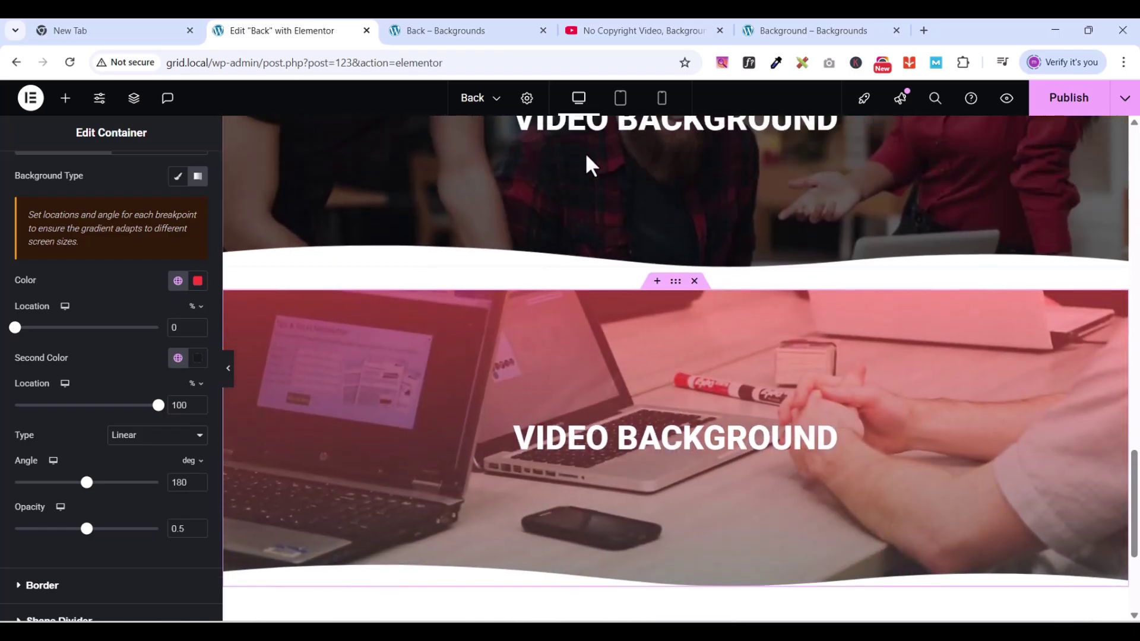
{"action": "scroll", "coordinate": [430, 474], "scroll_direction": "down", "scroll_amount": 1}
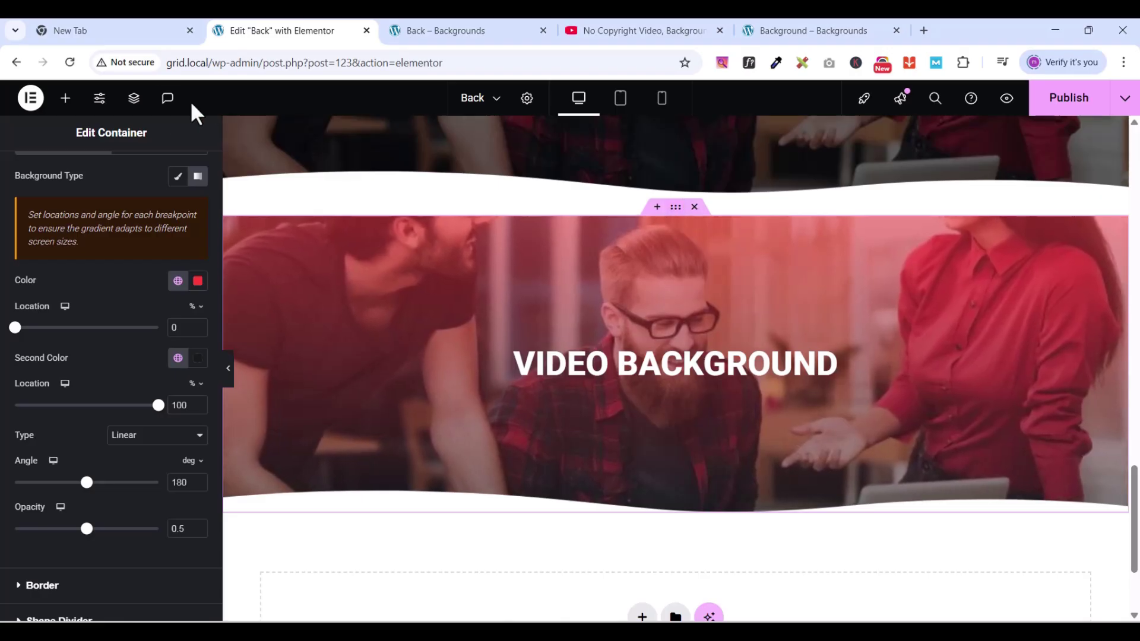
Step: Flatten the slideshow container's bottom shape divider by setting its height to 0 px
{"action": "scroll", "coordinate": [56, 355], "scroll_direction": "up", "scroll_amount": 2}
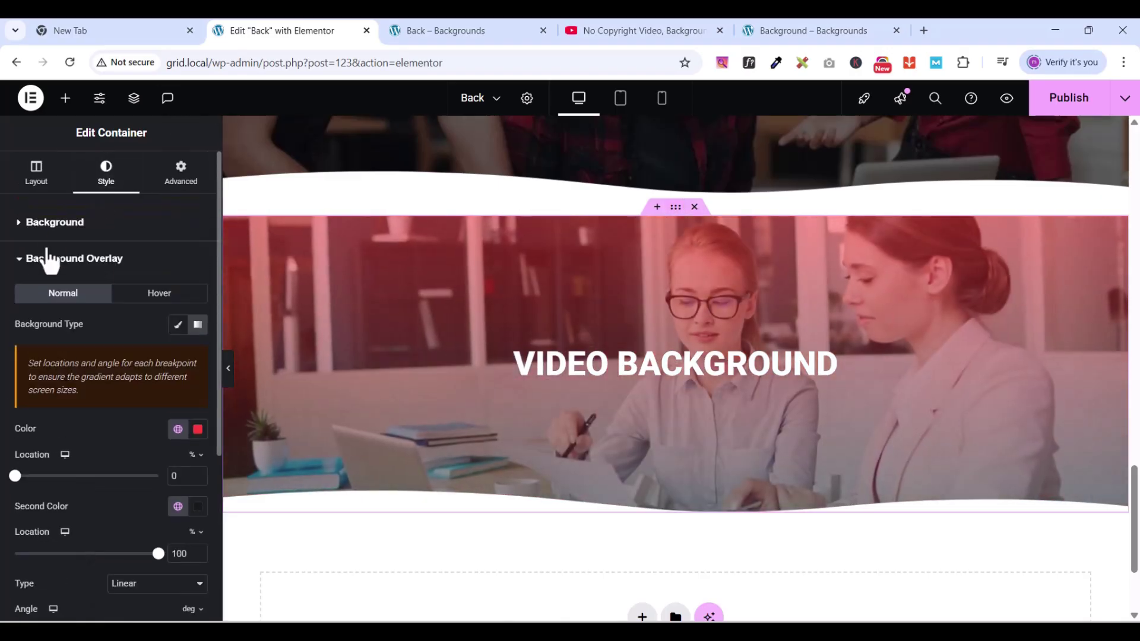
{"action": "left_click", "coordinate": [19, 261]}
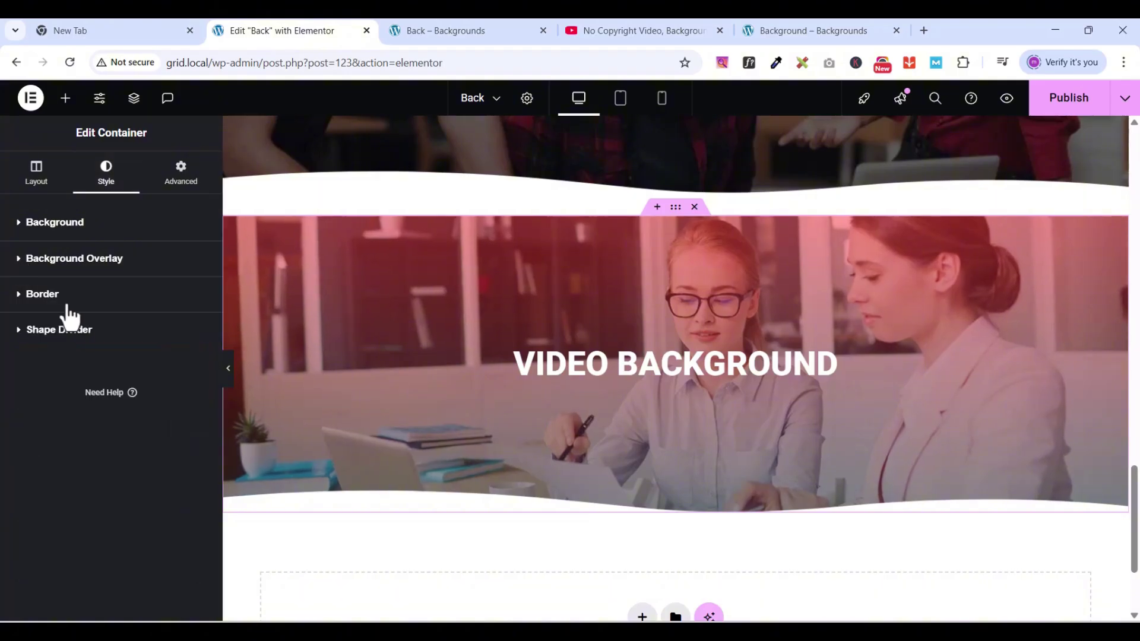
{"action": "left_click", "coordinate": [22, 334]}
{"action": "scroll", "coordinate": [132, 353], "scroll_direction": "down", "scroll_amount": 3}
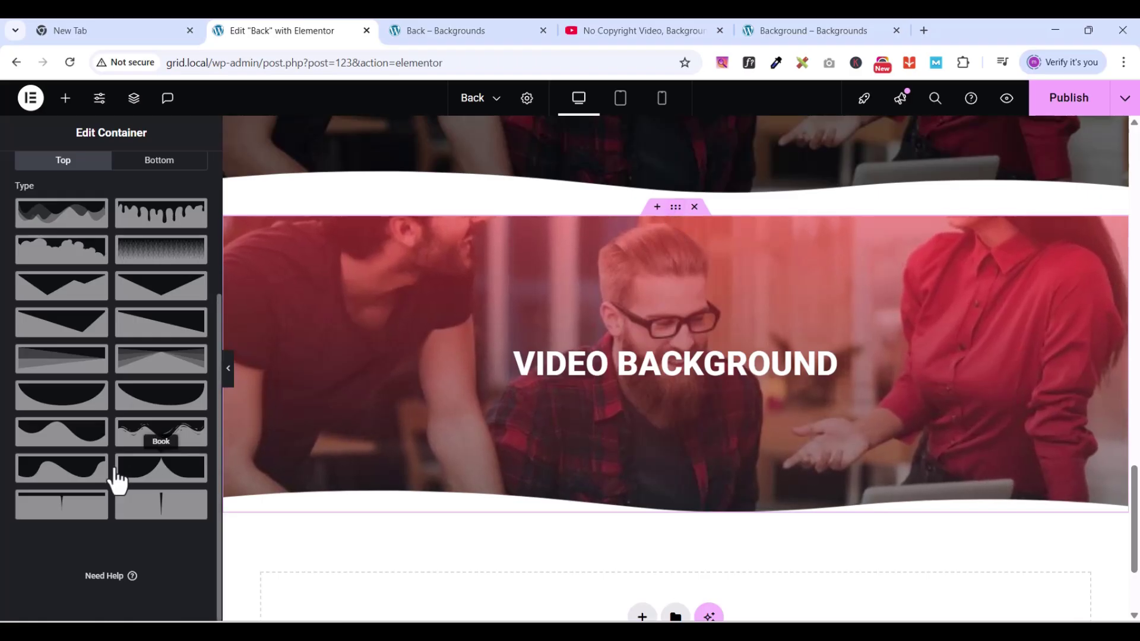
{"action": "scroll", "coordinate": [113, 472], "scroll_direction": "up", "scroll_amount": 3}
{"action": "scroll", "coordinate": [113, 472], "scroll_direction": "down", "scroll_amount": 2}
{"action": "scroll", "coordinate": [112, 469], "scroll_direction": "up", "scroll_amount": 2}
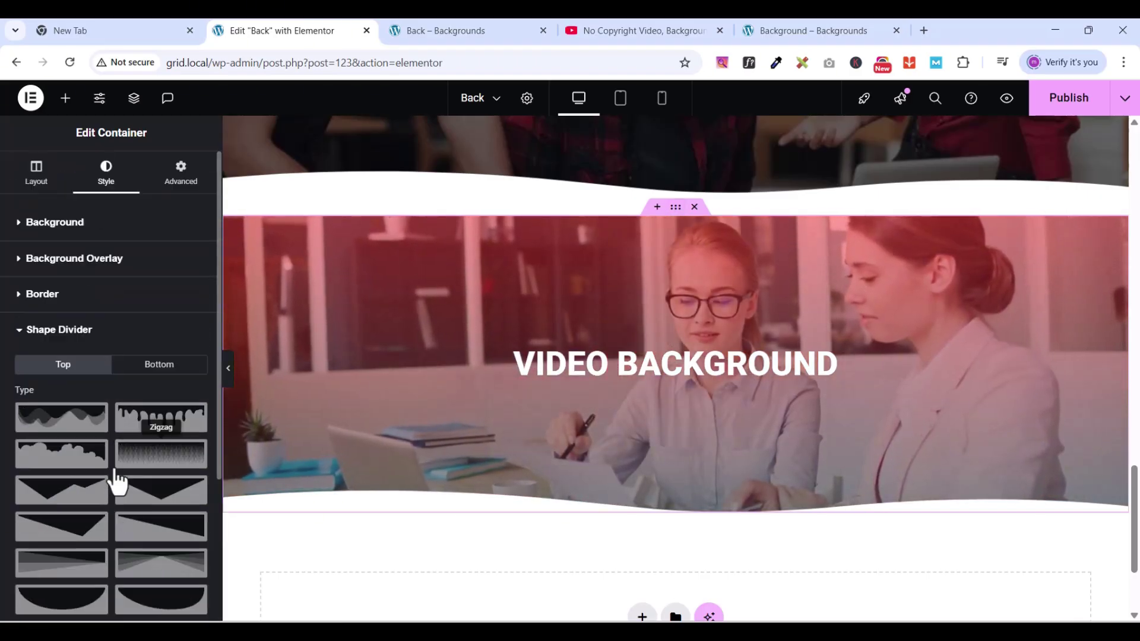
{"action": "left_click", "coordinate": [158, 371]}
{"action": "scroll", "coordinate": [142, 463], "scroll_direction": "down", "scroll_amount": 5}
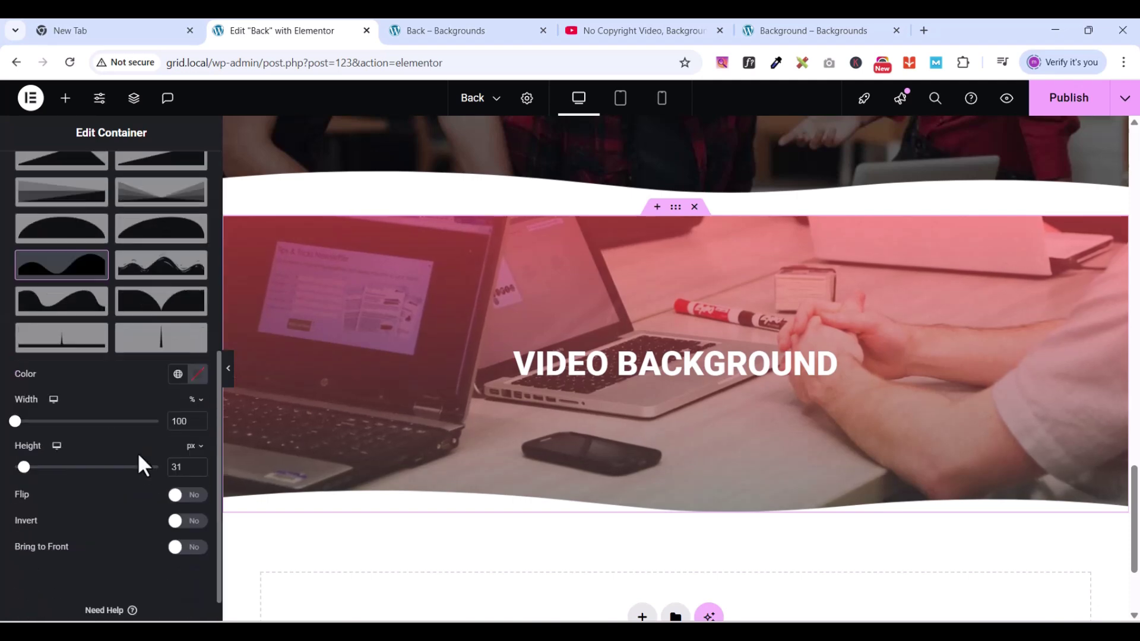
{"action": "scroll", "coordinate": [107, 482], "scroll_direction": "down", "scroll_amount": 1}
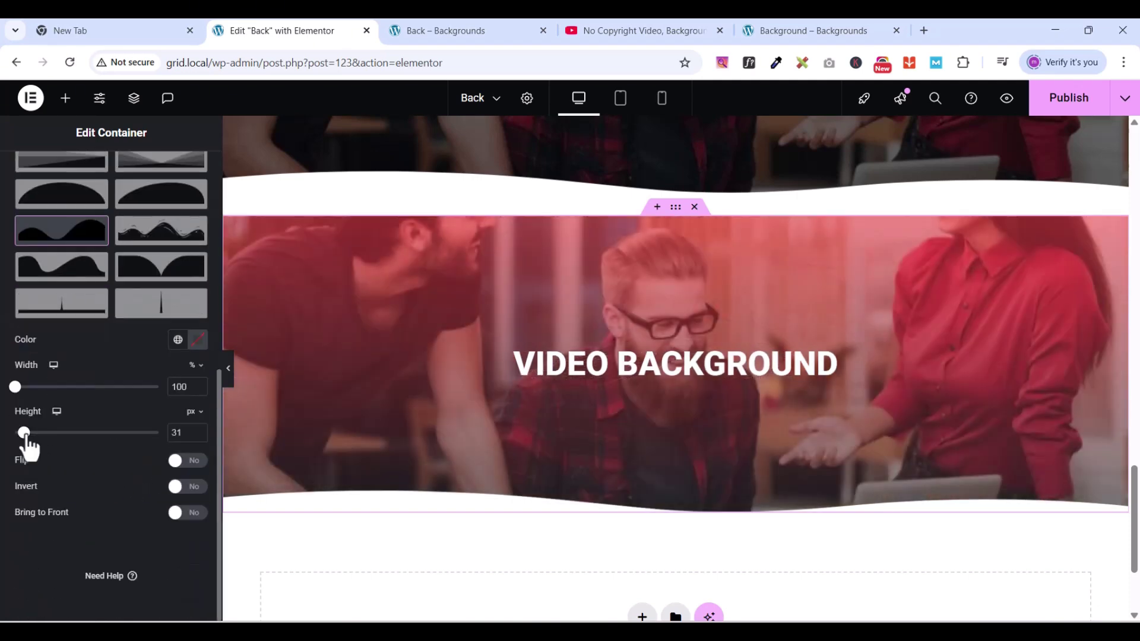
{"action": "left_click_drag", "start_coordinate": [26, 440], "coordinate": [4, 441]}
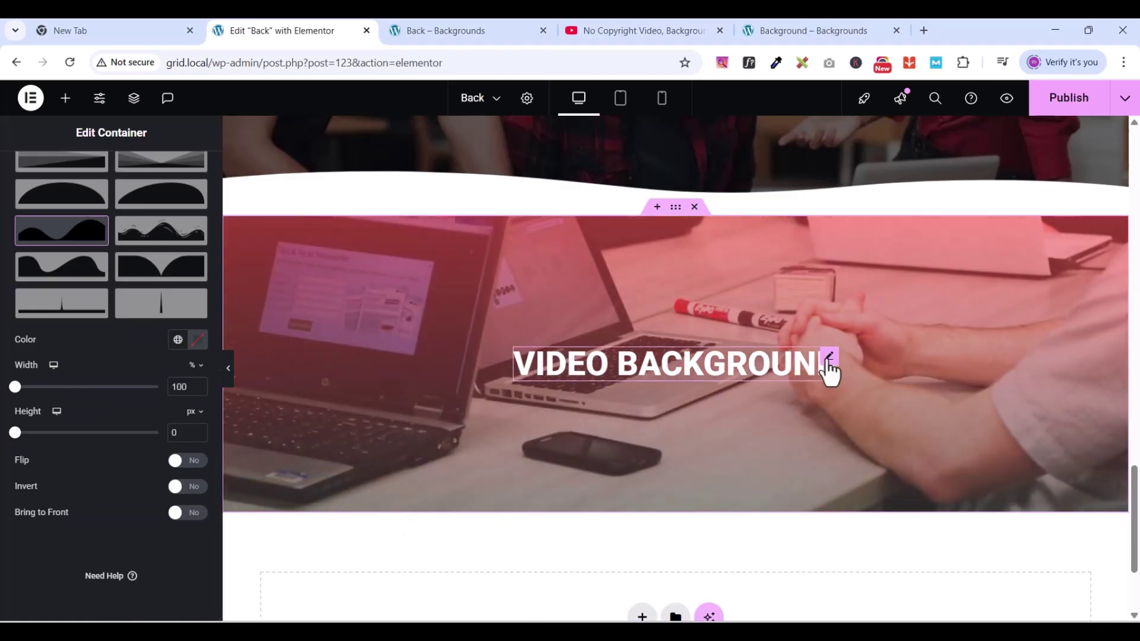
Step: Change the heading title in the slideshow container to SLIDESHOW
{"action": "left_click", "coordinate": [828, 360]}
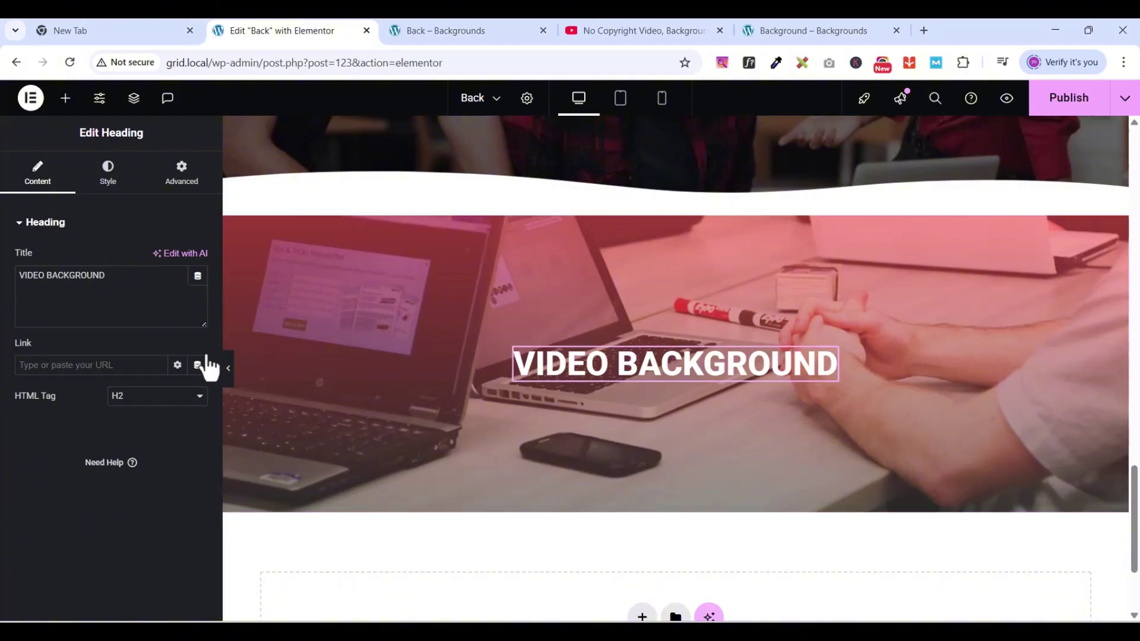
{"action": "triple_click", "coordinate": [71, 282]}
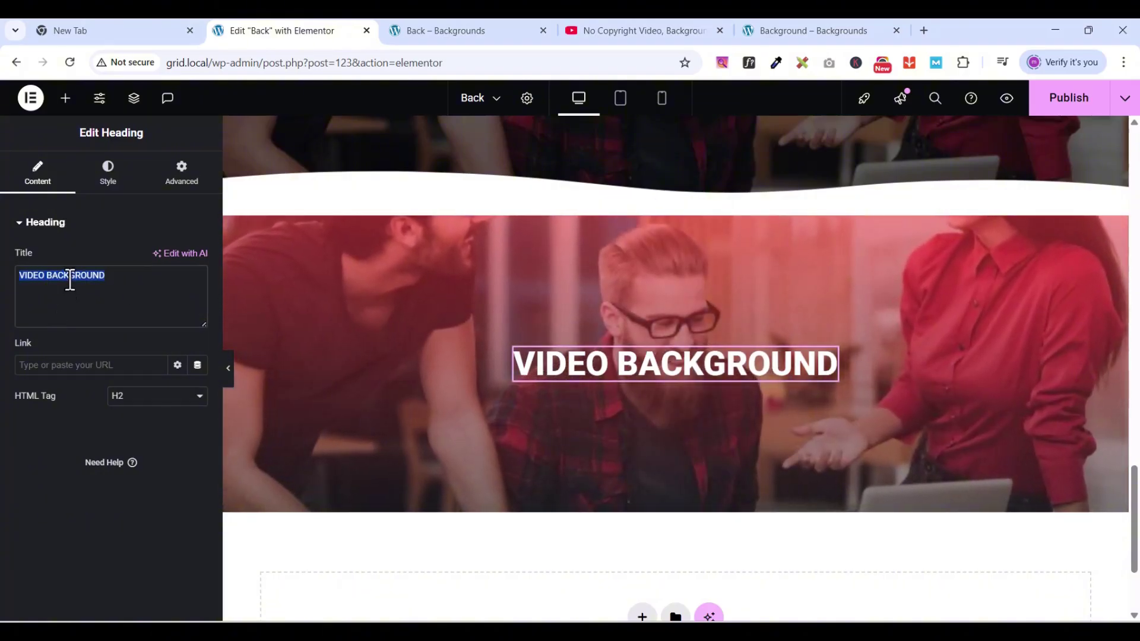
{"action": "type", "text": "SLI"}
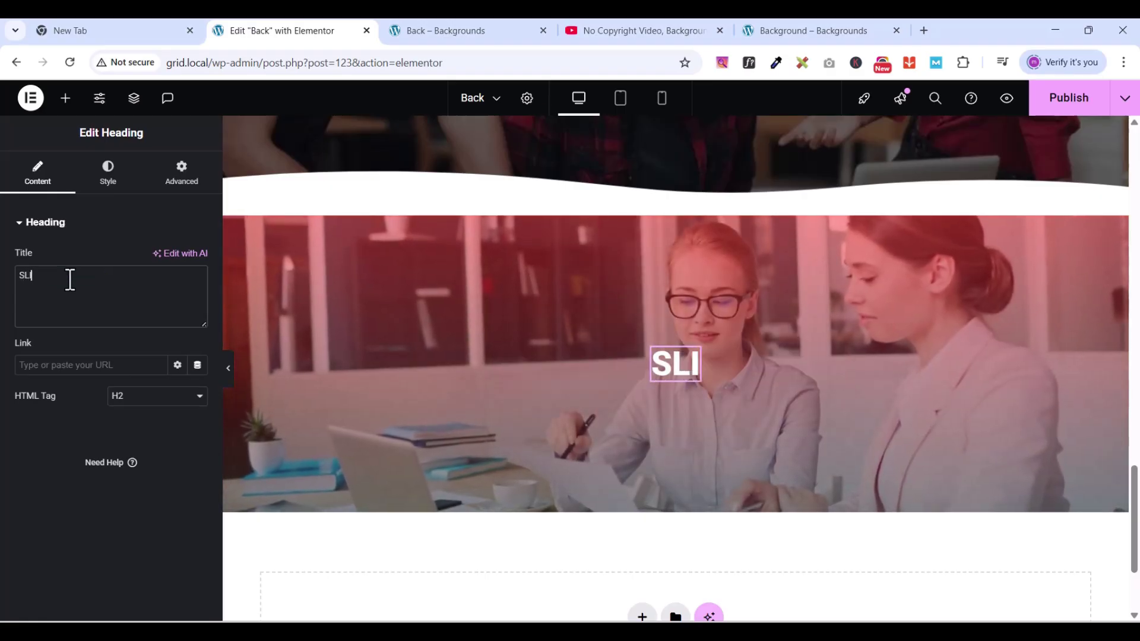
{"action": "type", "text": "DESHOW"}
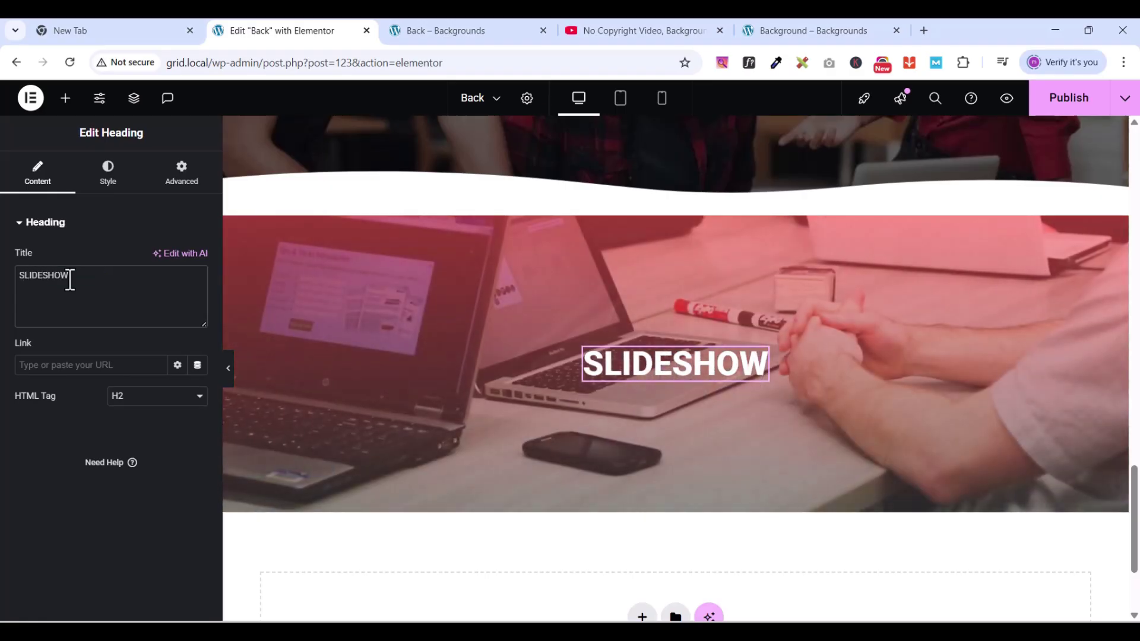
Step: Change the heading title in the wave-edged container above the slideshow to SHAPE and save the page
{"action": "scroll", "coordinate": [524, 372], "scroll_direction": "up", "scroll_amount": 3}
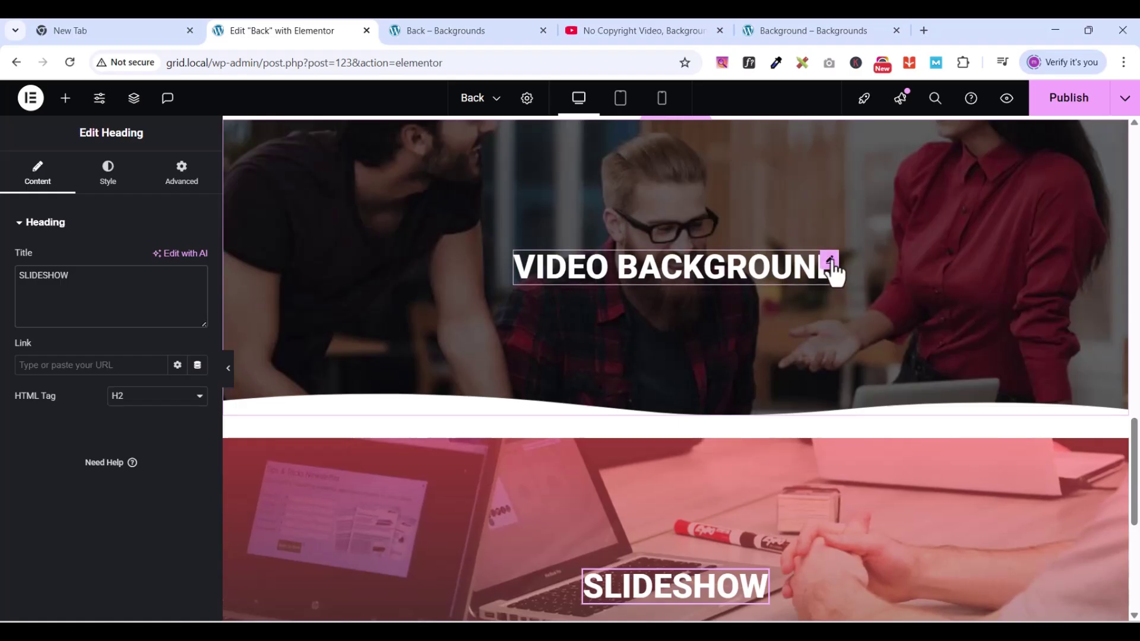
{"action": "left_click", "coordinate": [830, 262]}
{"action": "scroll", "coordinate": [789, 321], "scroll_direction": "up", "scroll_amount": 4}
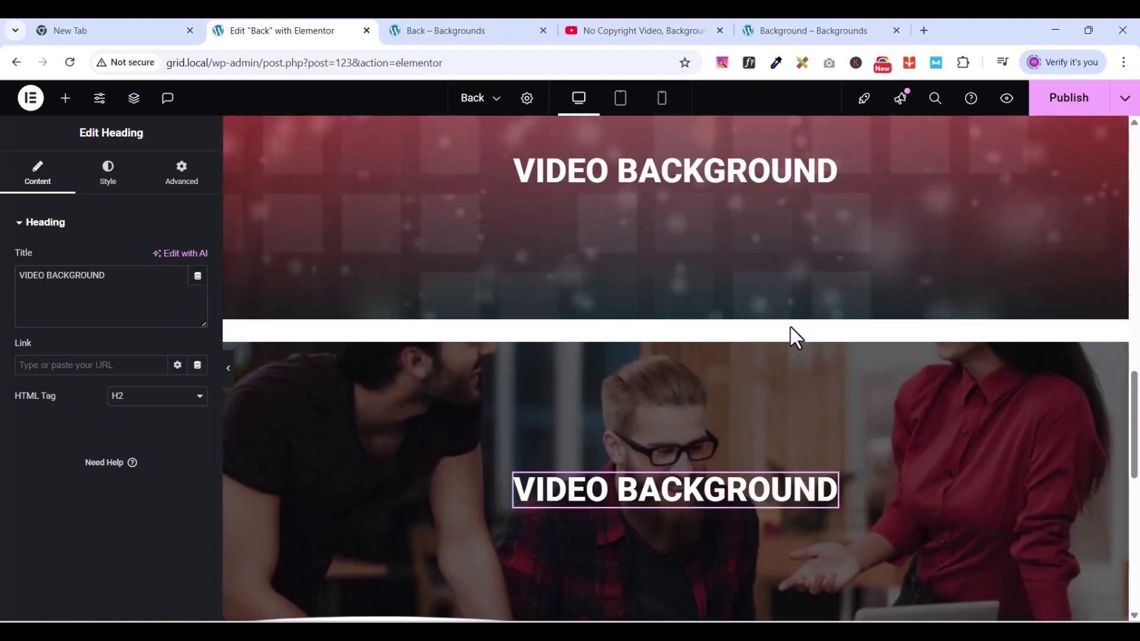
{"action": "triple_click", "coordinate": [95, 279]}
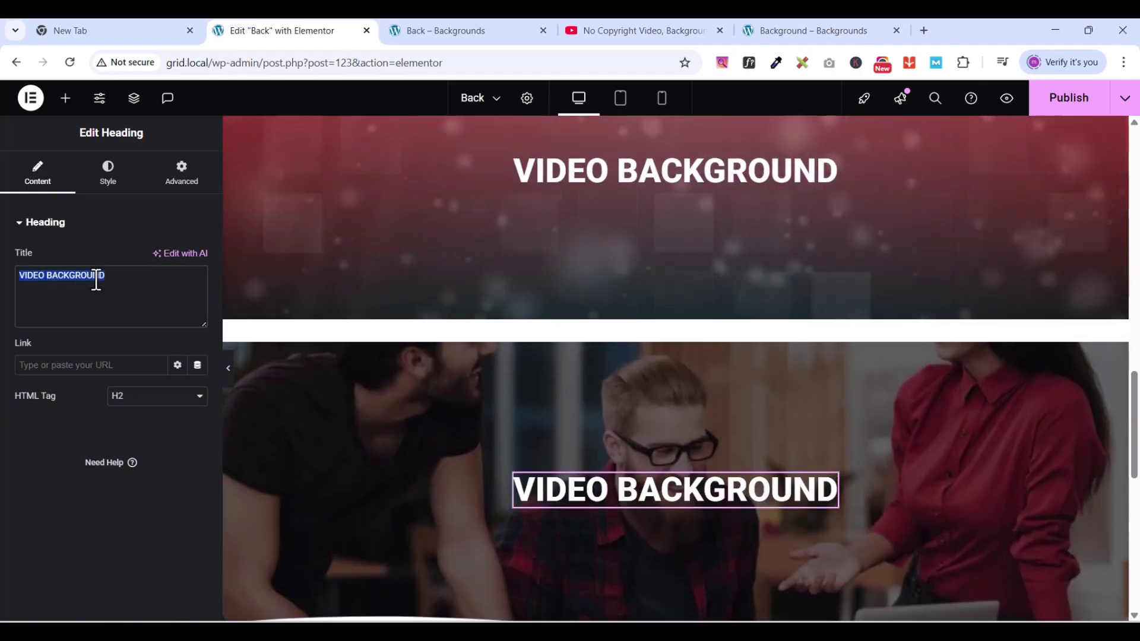
{"action": "type", "text": "SHAPE"}
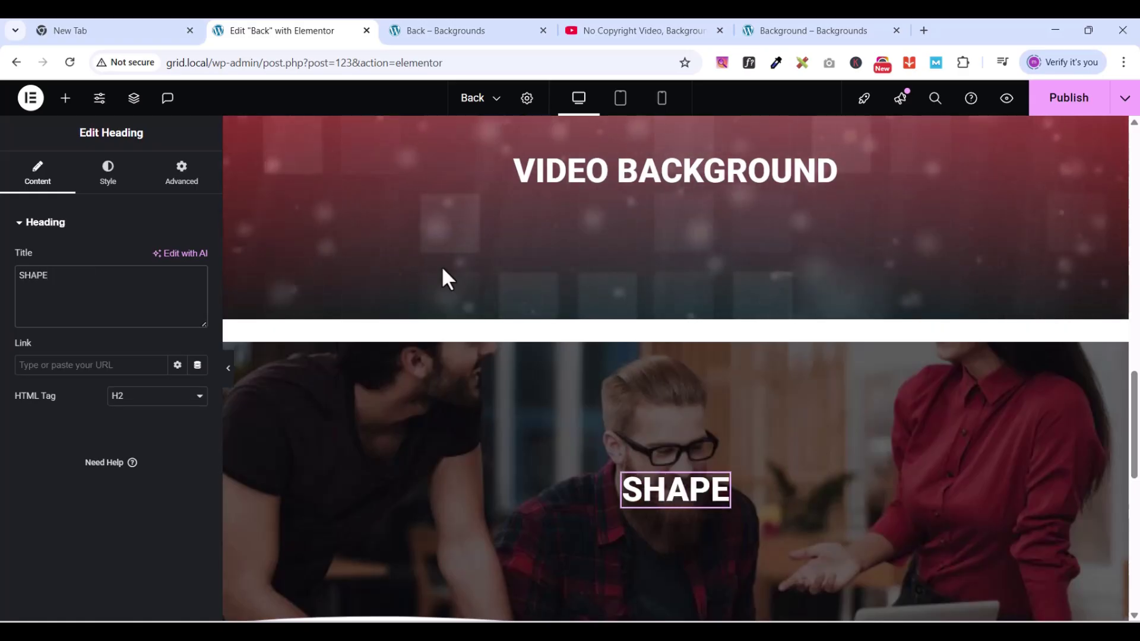
{"action": "scroll", "coordinate": [764, 387], "scroll_direction": "up", "scroll_amount": 2}
{"action": "scroll", "coordinate": [764, 387], "scroll_direction": "down", "scroll_amount": 5}
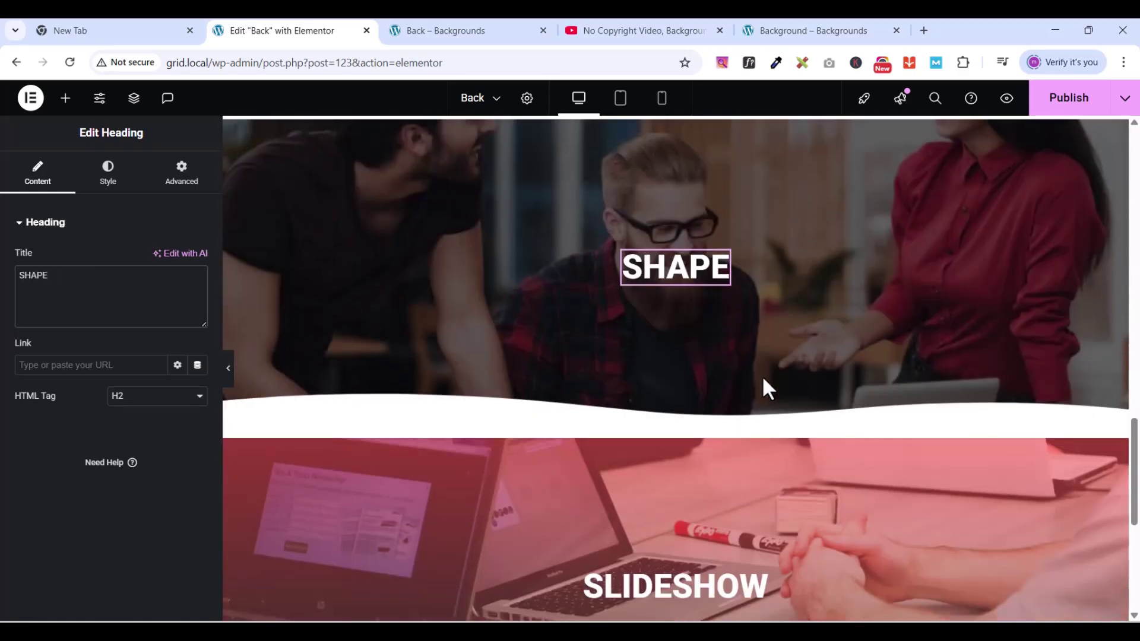
{"action": "scroll", "coordinate": [765, 388], "scroll_direction": "down", "scroll_amount": 4}
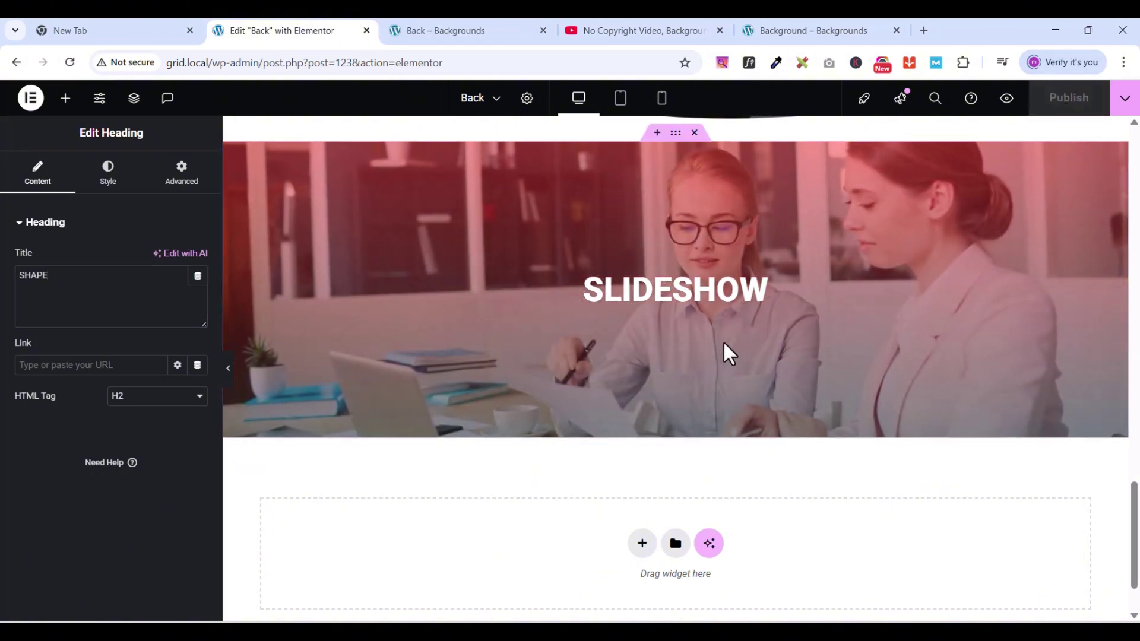
Step: Switch to the Back preview page and review every background section from SOLID COLOR to SLIDESHOW
{"action": "left_click", "coordinate": [471, 31]}
{"action": "scroll", "coordinate": [728, 270], "scroll_direction": "down", "scroll_amount": 10}
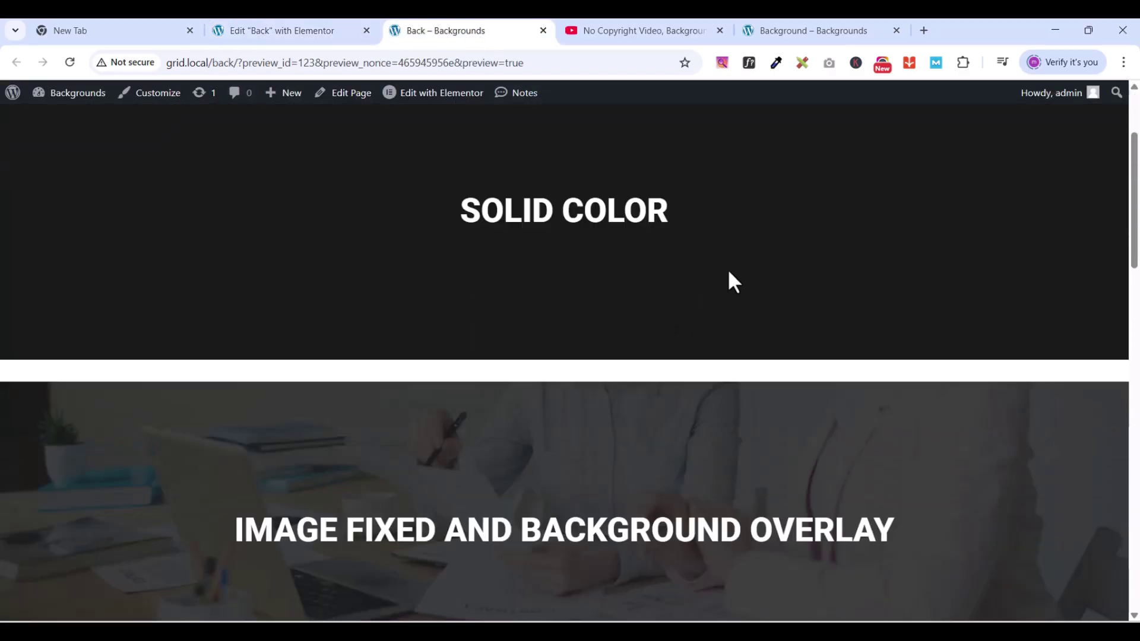
{"action": "scroll", "coordinate": [728, 269], "scroll_direction": "down", "scroll_amount": 7}
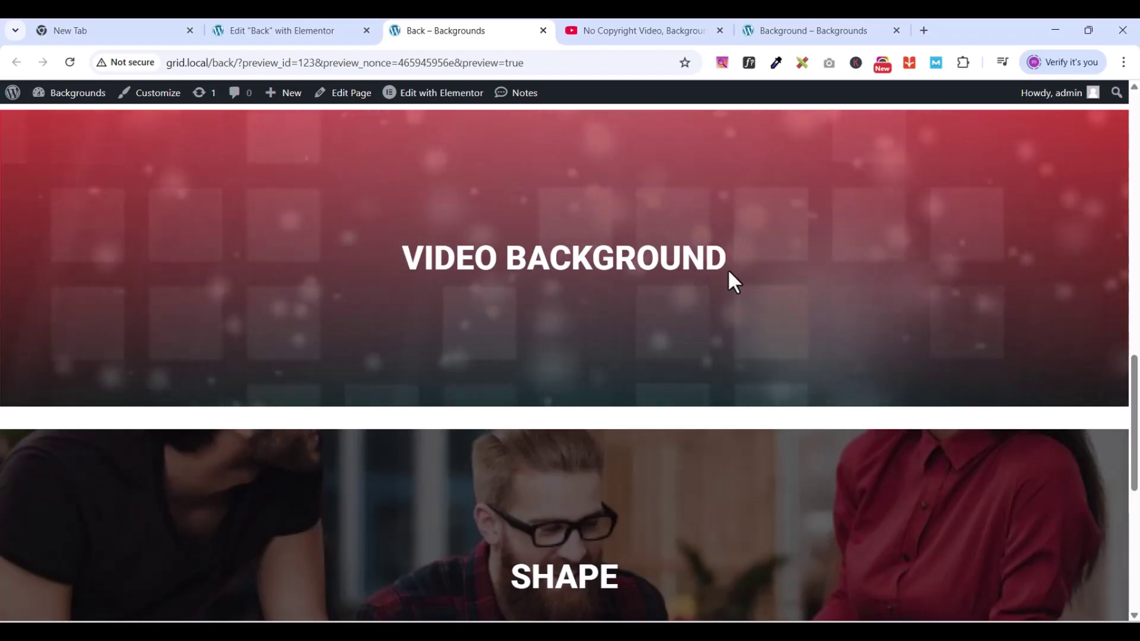
{"action": "scroll", "coordinate": [727, 268], "scroll_direction": "down", "scroll_amount": 7}
{"action": "scroll", "coordinate": [729, 271], "scroll_direction": "down", "scroll_amount": 2}
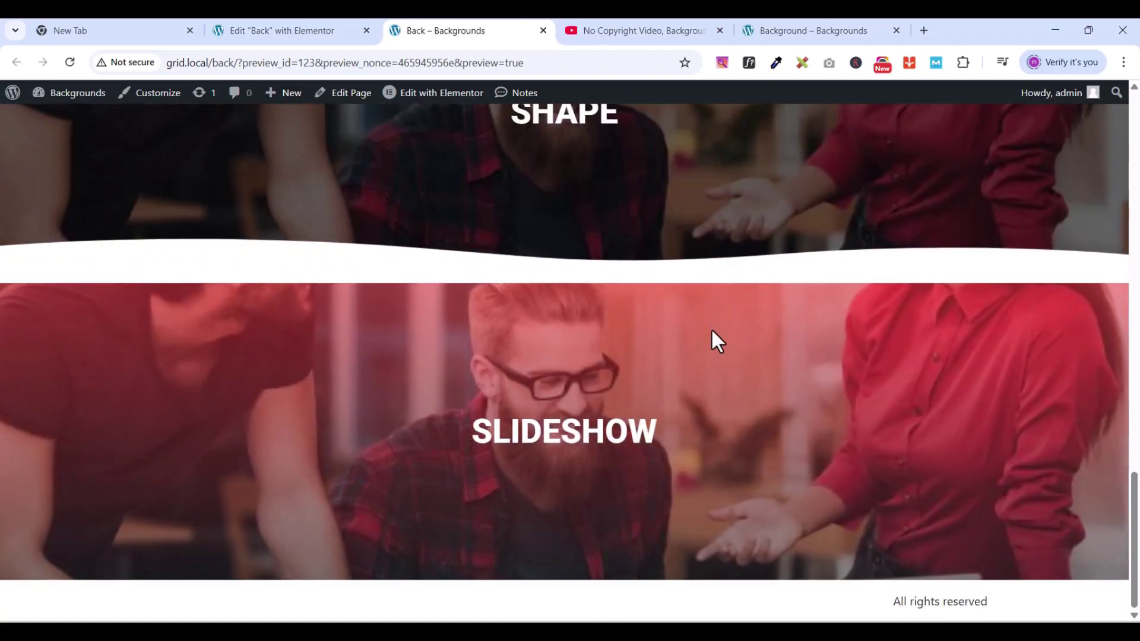
{"action": "scroll", "coordinate": [711, 338], "scroll_direction": "up", "scroll_amount": 3}
{"action": "scroll", "coordinate": [711, 339], "scroll_direction": "up", "scroll_amount": 4}
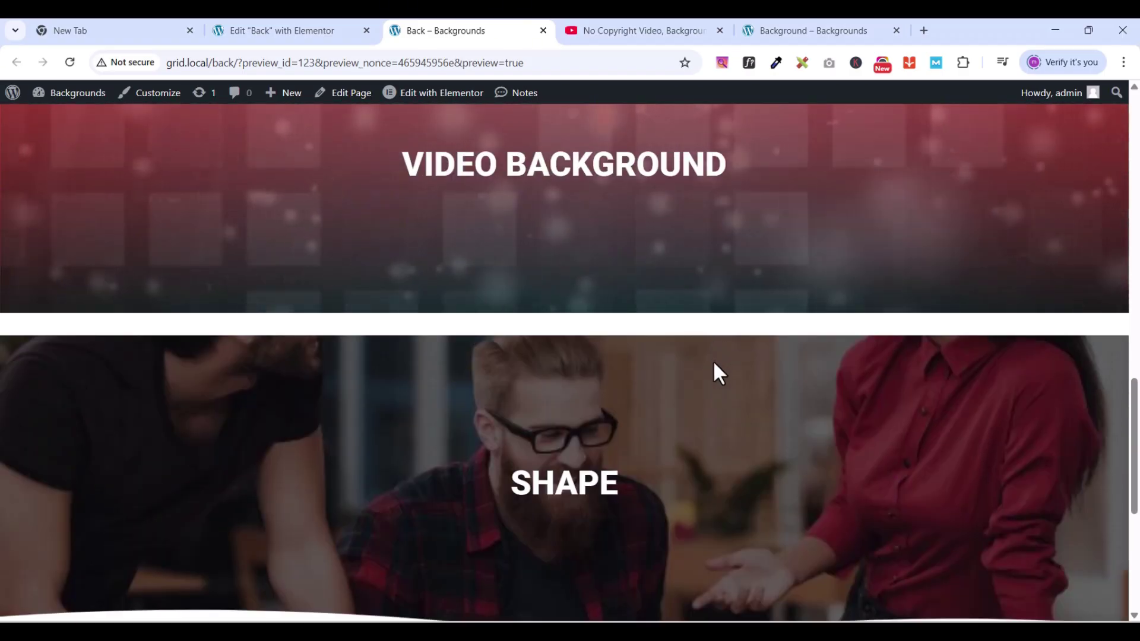
{"action": "scroll", "coordinate": [712, 365], "scroll_direction": "up", "scroll_amount": 5}
{"action": "scroll", "coordinate": [711, 364], "scroll_direction": "up", "scroll_amount": 4}
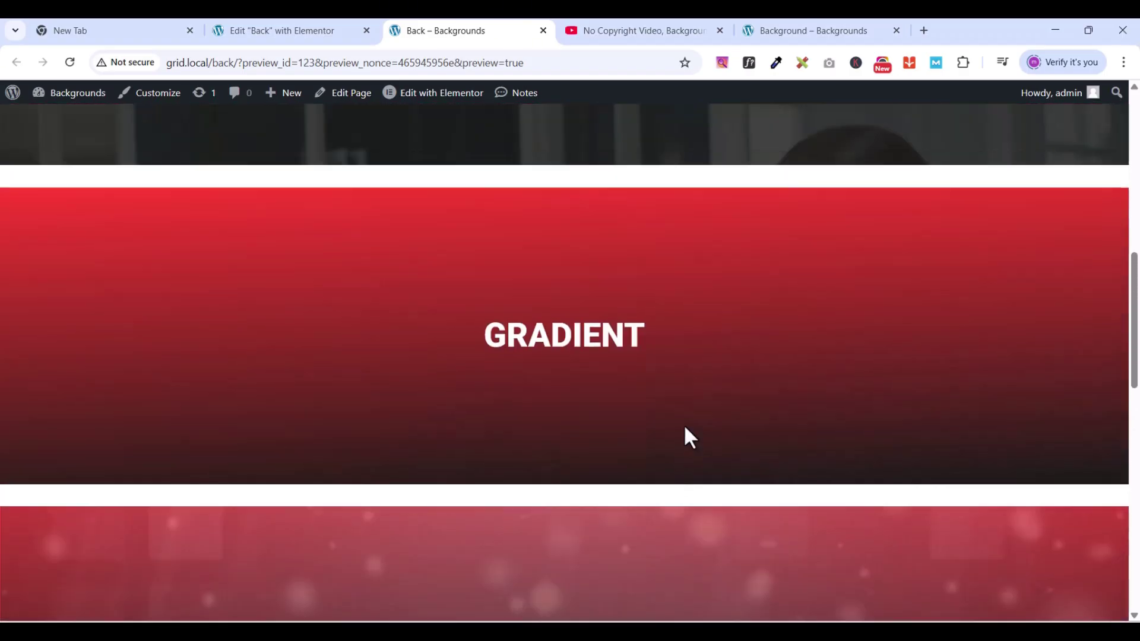
{"action": "scroll", "coordinate": [639, 432], "scroll_direction": "up", "scroll_amount": 10}
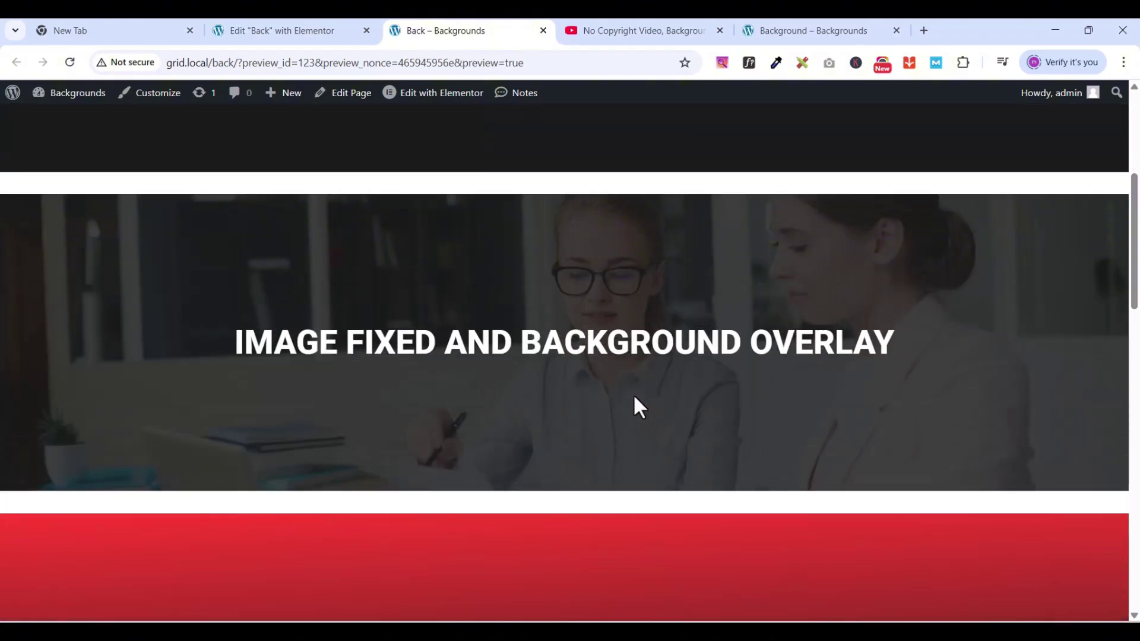
{"action": "scroll", "coordinate": [631, 401], "scroll_direction": "down", "scroll_amount": 6}
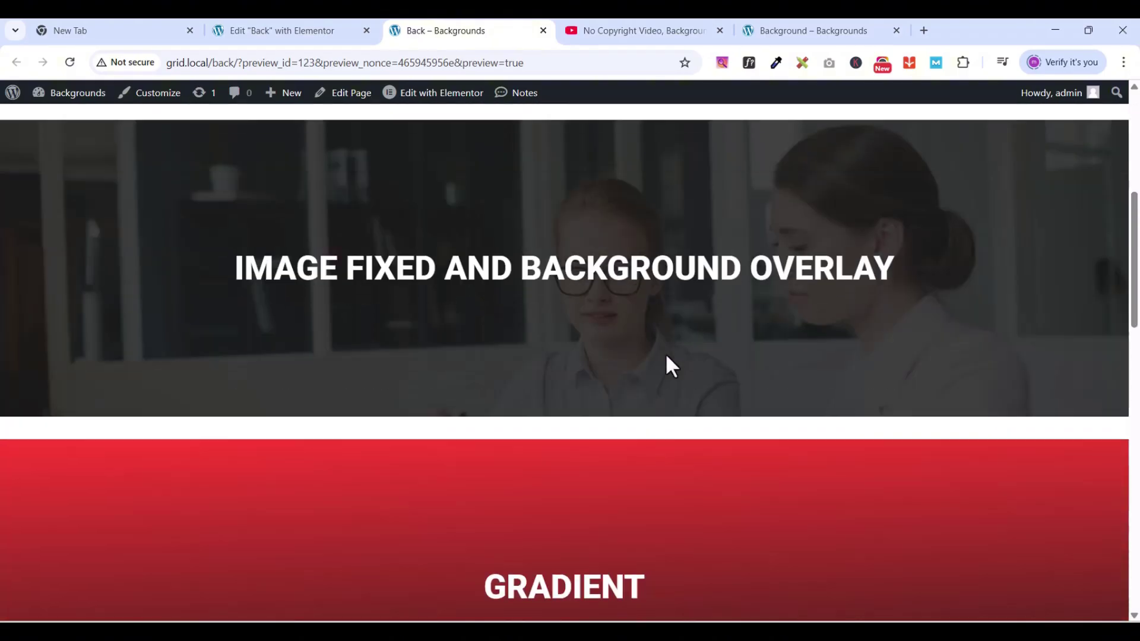
{"action": "scroll", "coordinate": [666, 356], "scroll_direction": "down", "scroll_amount": 7}
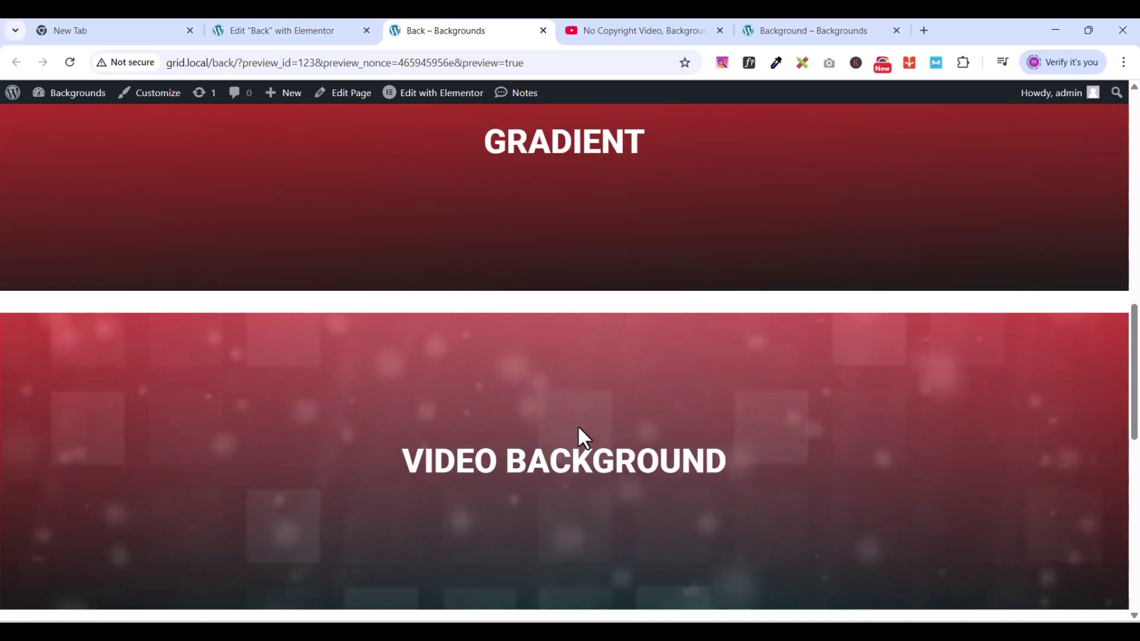
{"action": "scroll", "coordinate": [593, 425], "scroll_direction": "down", "scroll_amount": 5}
{"action": "scroll", "coordinate": [475, 418], "scroll_direction": "down", "scroll_amount": 5}
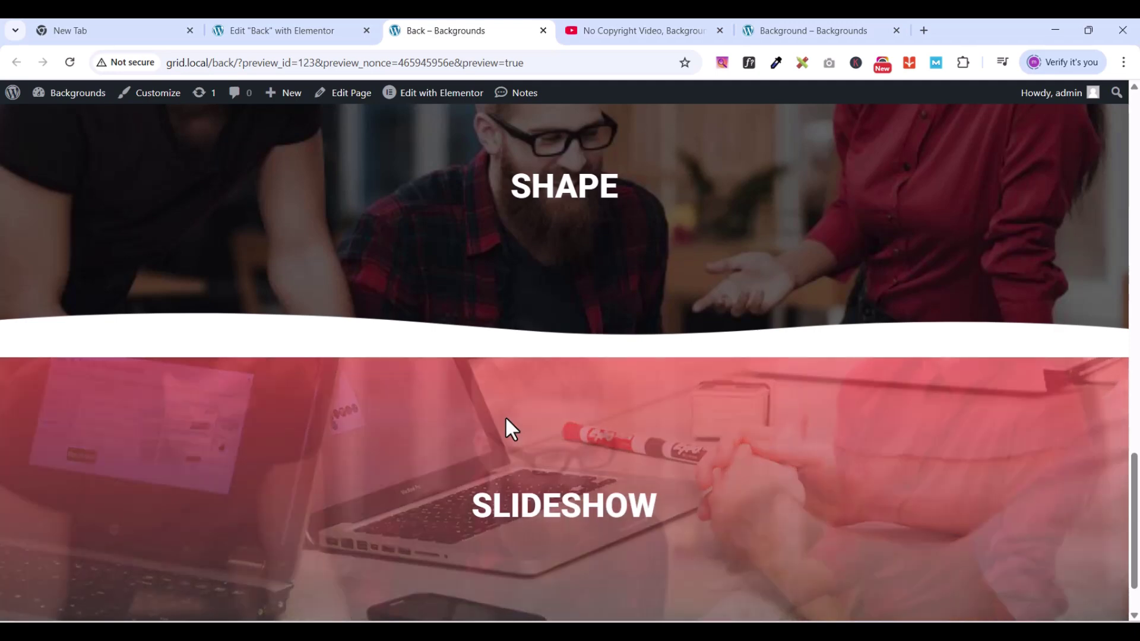
{"action": "scroll", "coordinate": [507, 413], "scroll_direction": "down", "scroll_amount": 1}
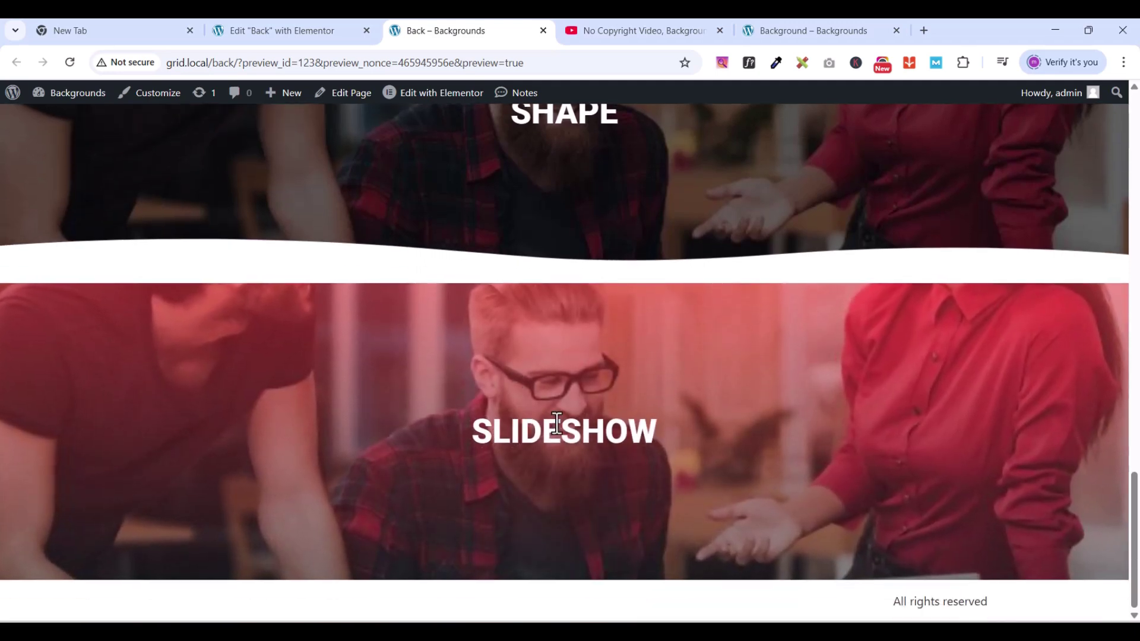
{"action": "scroll", "coordinate": [557, 423], "scroll_direction": "up", "scroll_amount": 1}
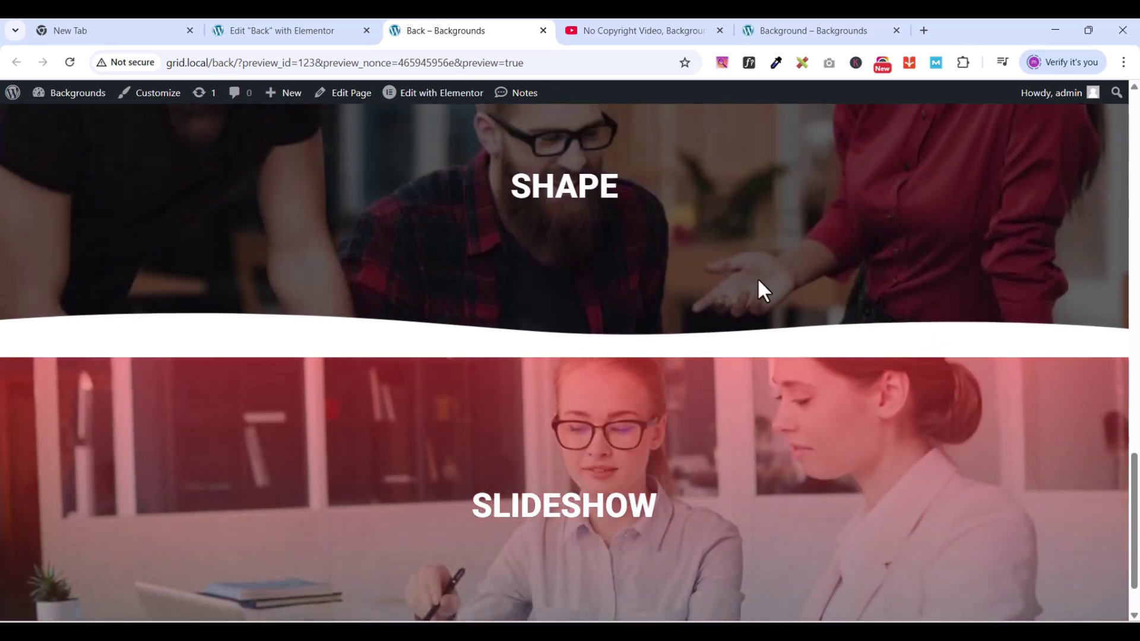